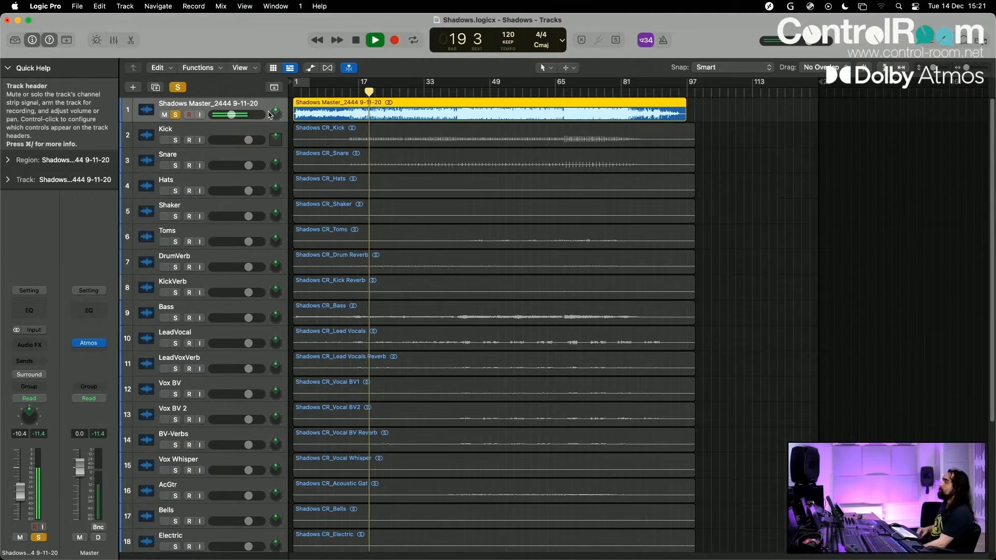
Stop playback, unsolo the Shadows Master reference track, and select the Kick track.
key(space)
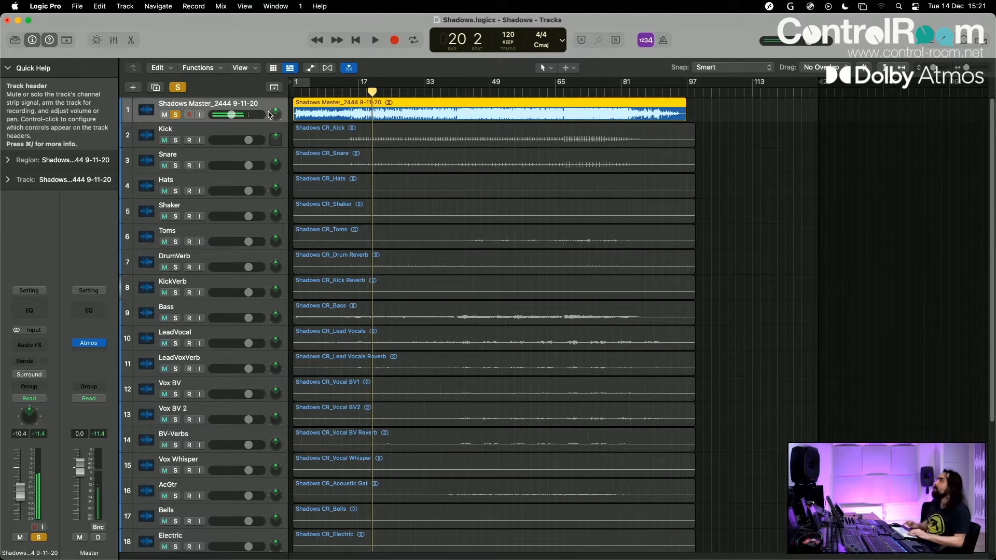
click(176, 115)
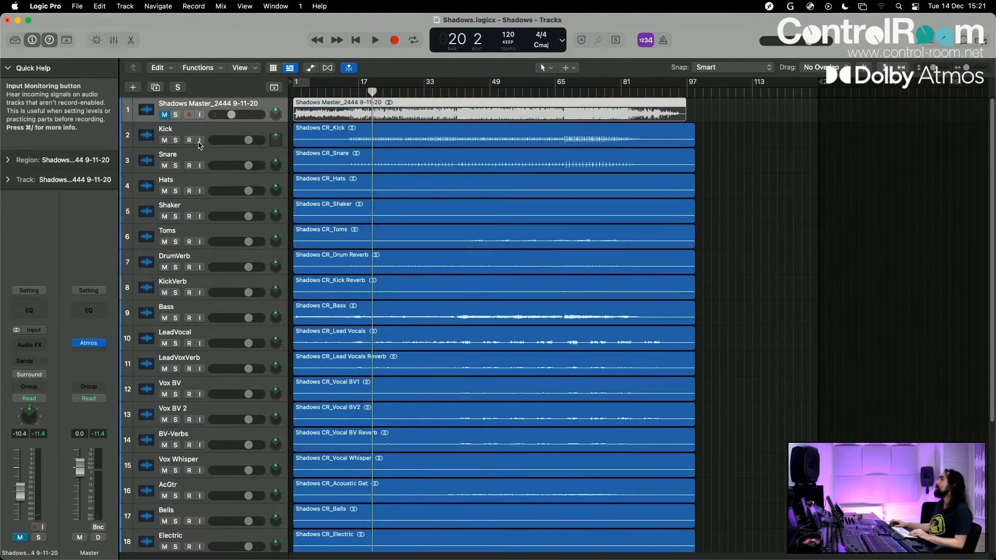
scroll(196, 233, down, 3)
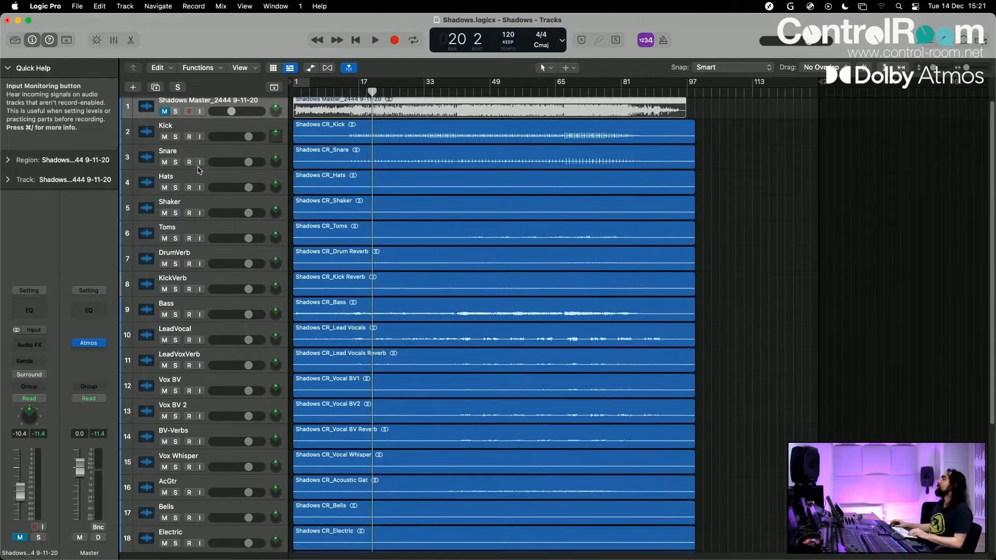
scroll(198, 267, down, 3)
scroll(204, 282, up, 7)
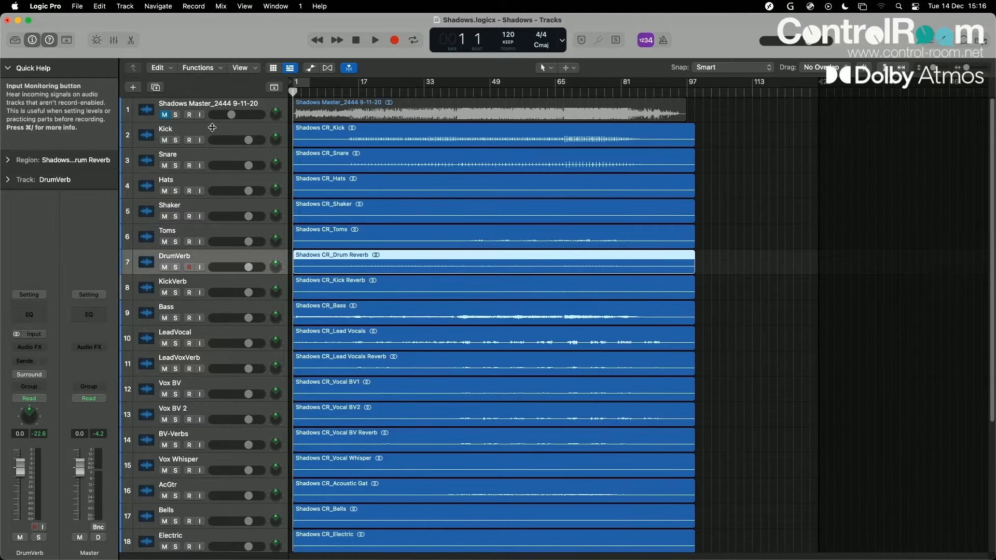
click(182, 131)
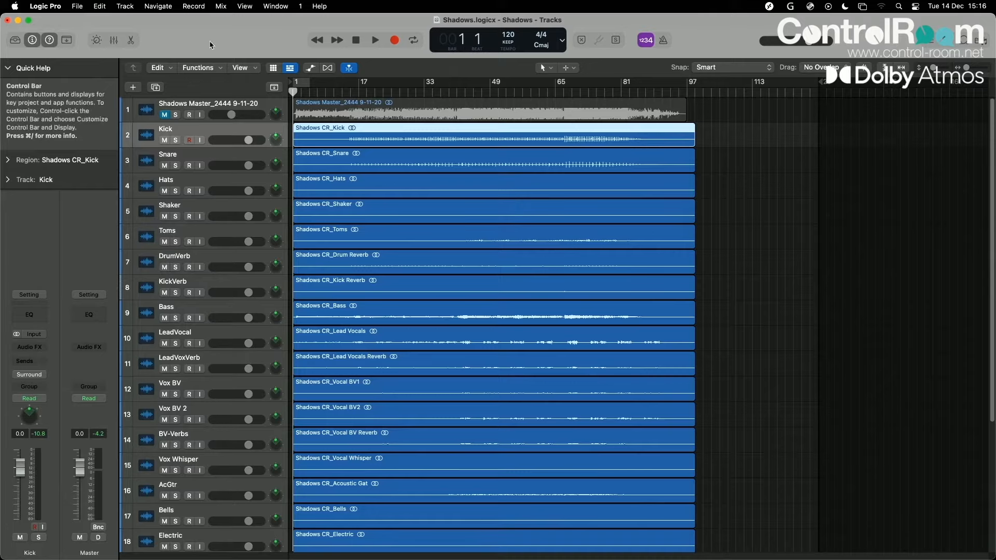
Set Spatial Audio to Dolby Atmos, accept the 7.1.2 conversion, and close the Kick surround panner.
click(224, 6)
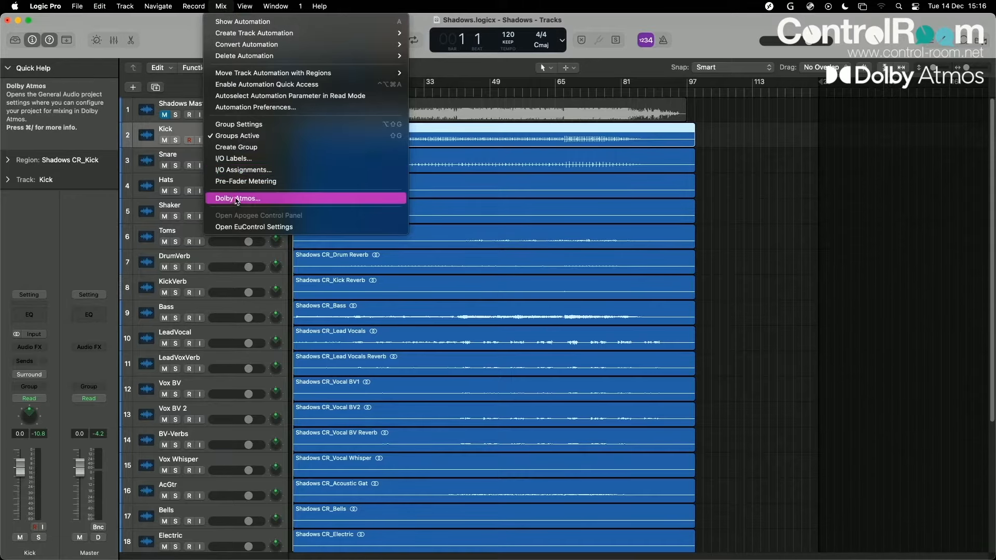
click(237, 198)
click(175, 367)
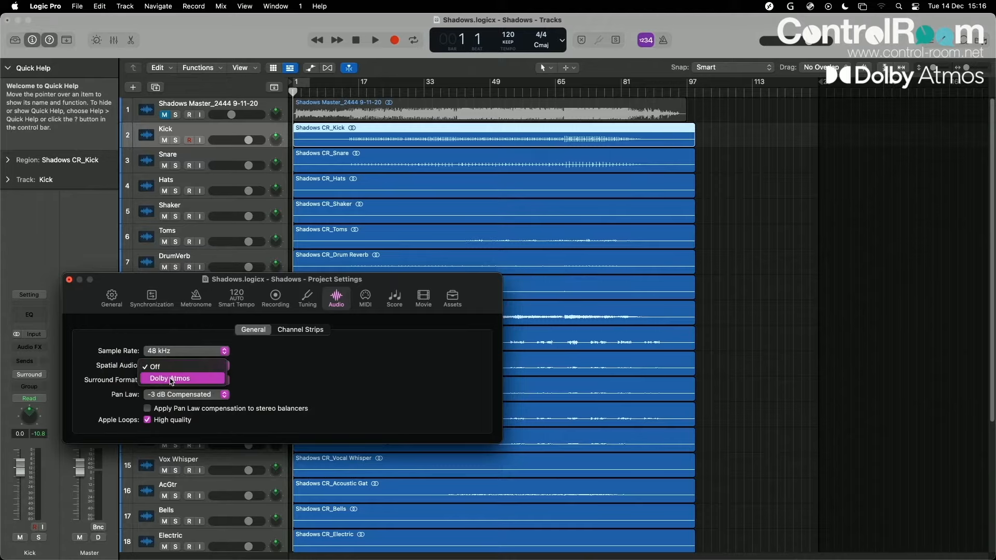
click(172, 379)
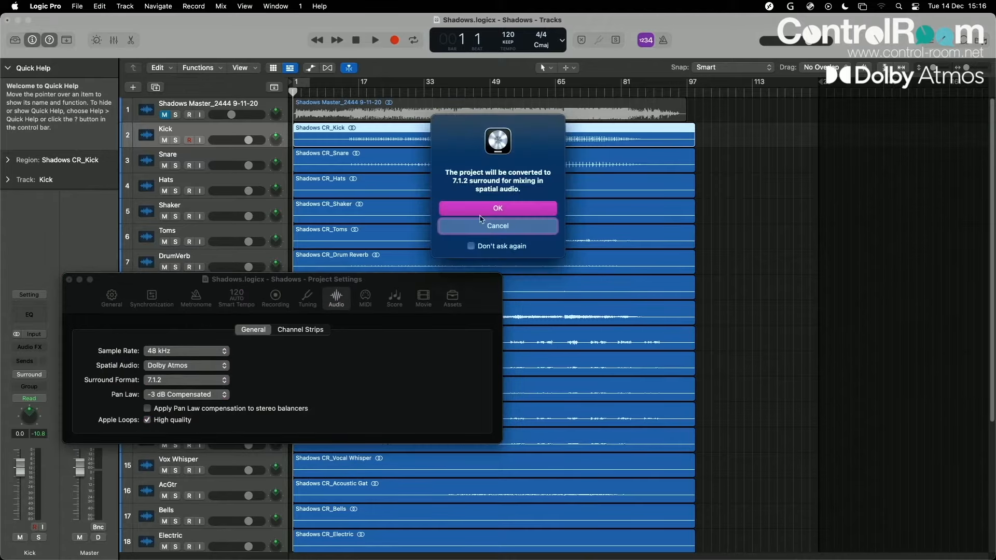
click(478, 213)
drag(128, 286, 330, 279)
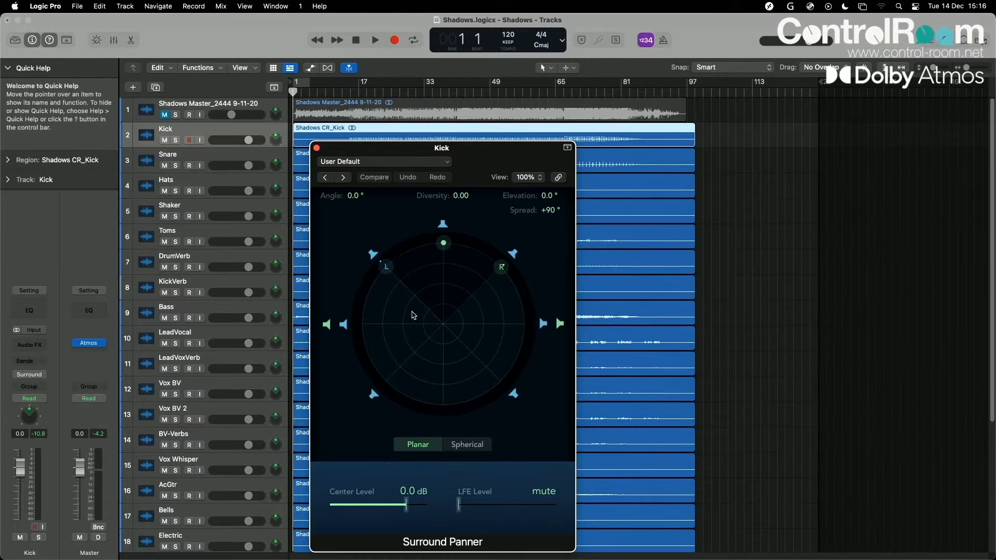
click(316, 149)
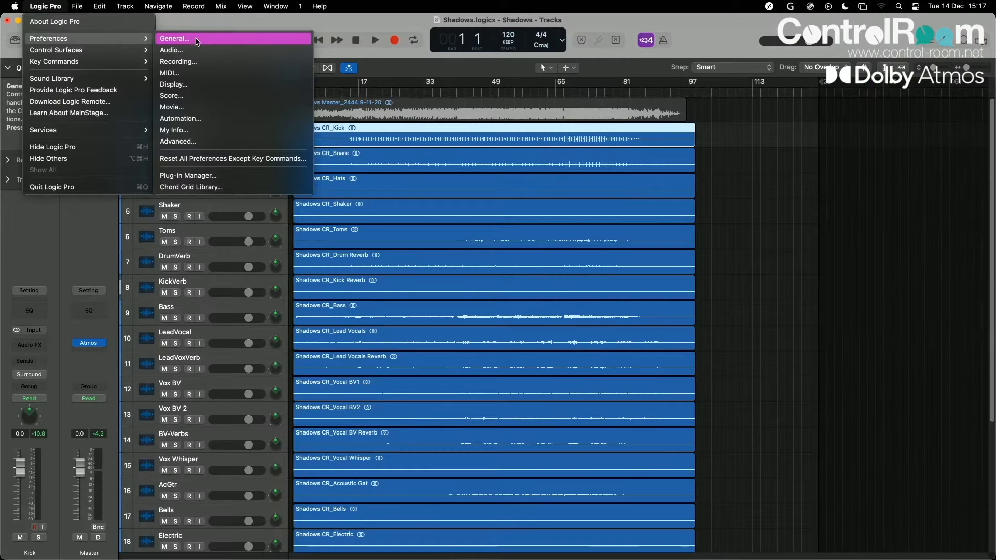
Open the Audio I/O Assignments preferences and keep the Show as layout at 7.1.4.
click(191, 43)
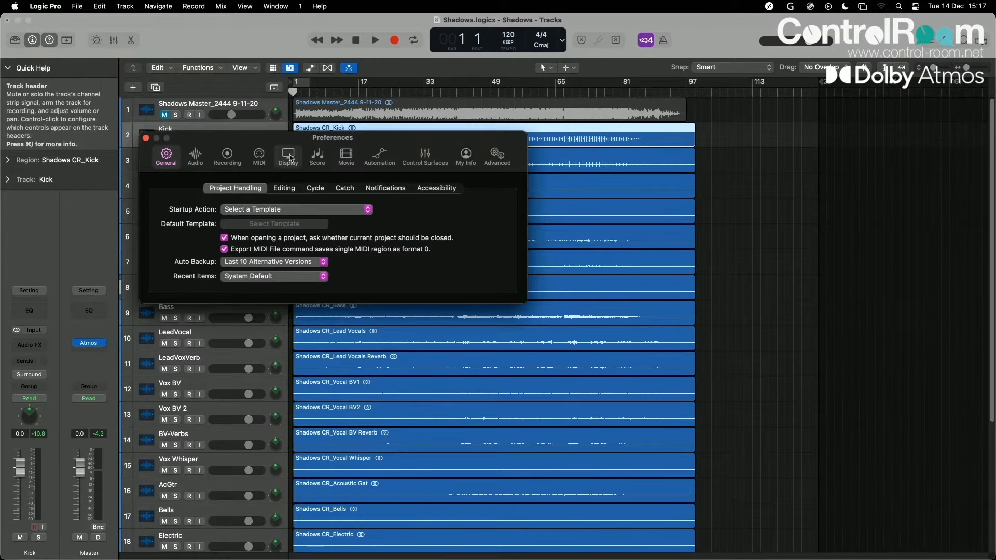
click(194, 156)
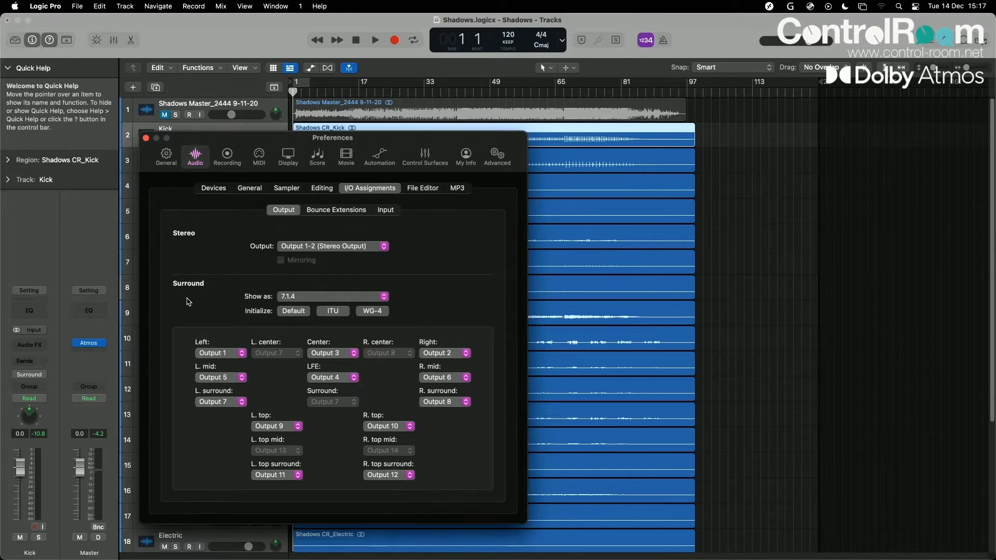
click(310, 300)
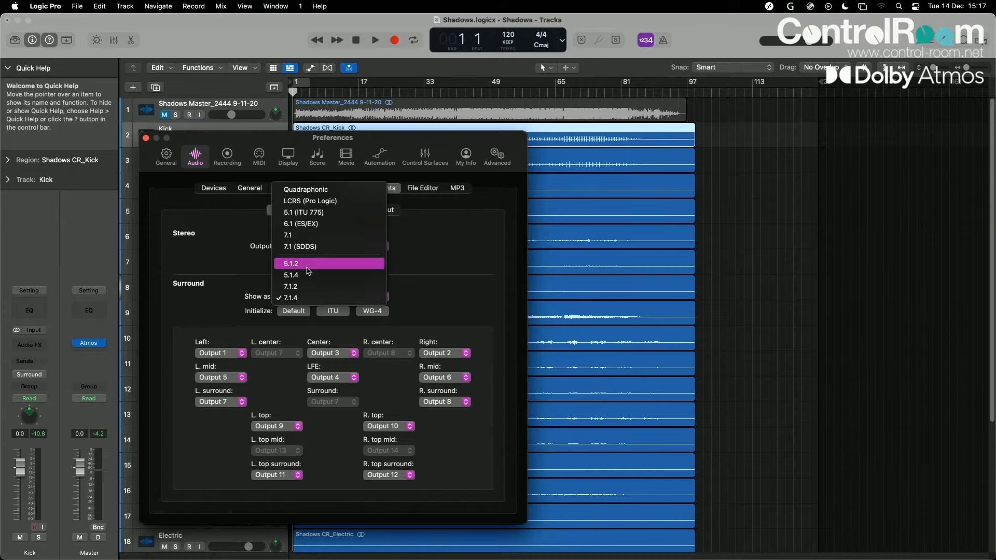
click(304, 298)
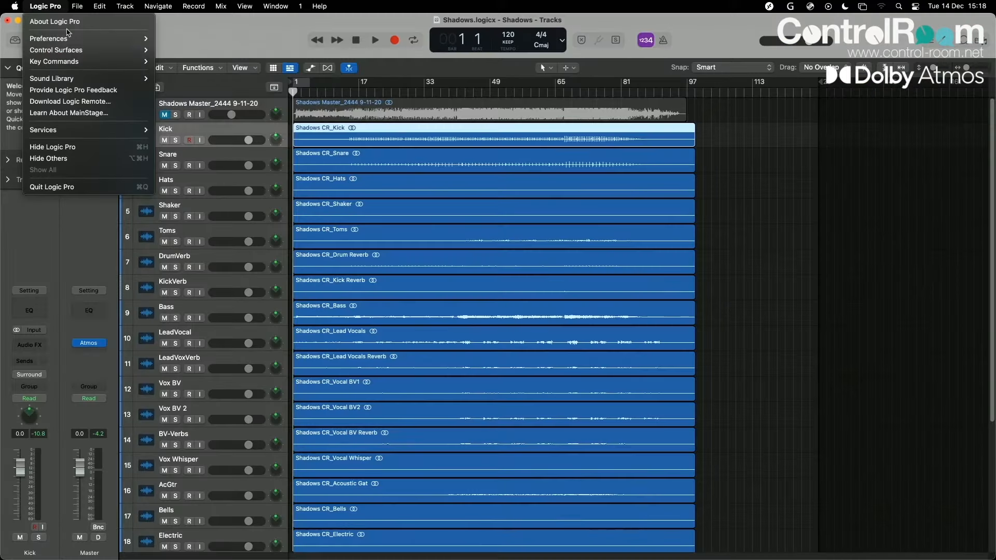
Review Audio devices (Dante Virtual Soundcard, 512-sample buffer) and the output assignments.
mouse_move(66, 40)
click(187, 52)
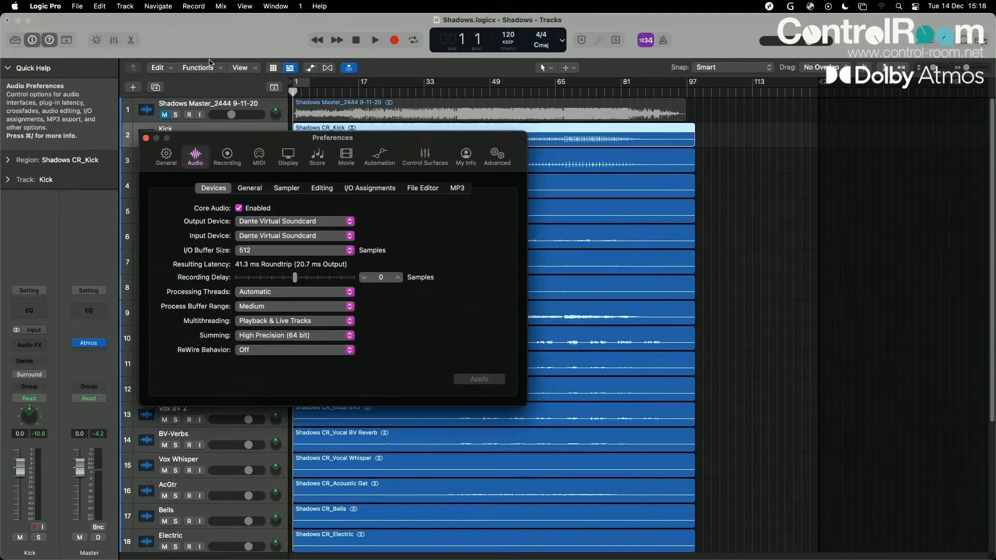
click(375, 188)
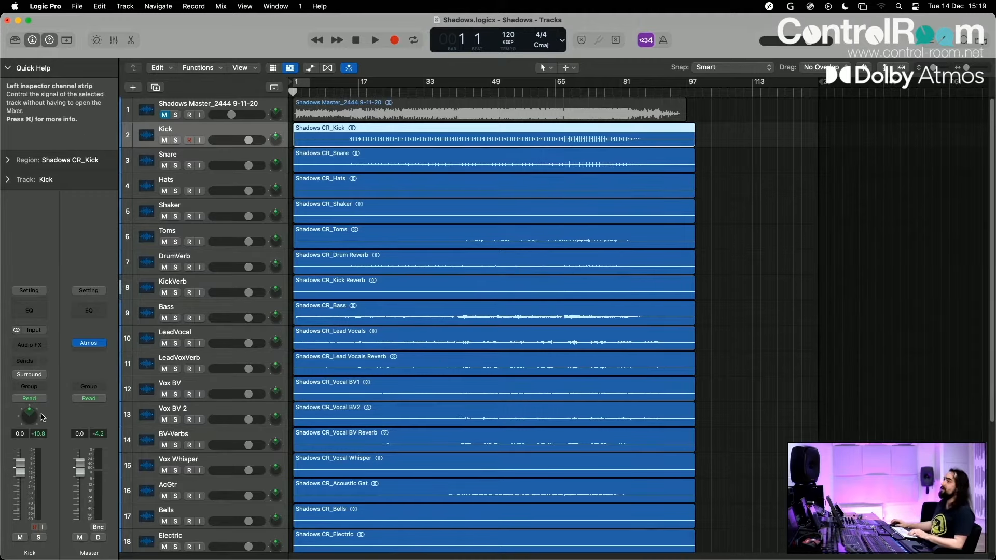
Route the Kick through a 3D Object Panner and narrow its Spread to +75°.
click(30, 377)
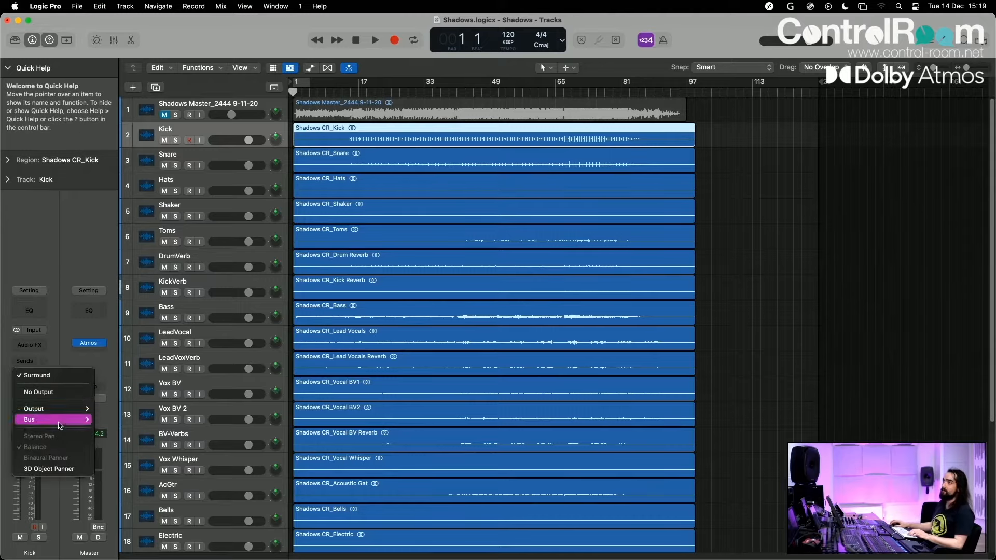
click(55, 469)
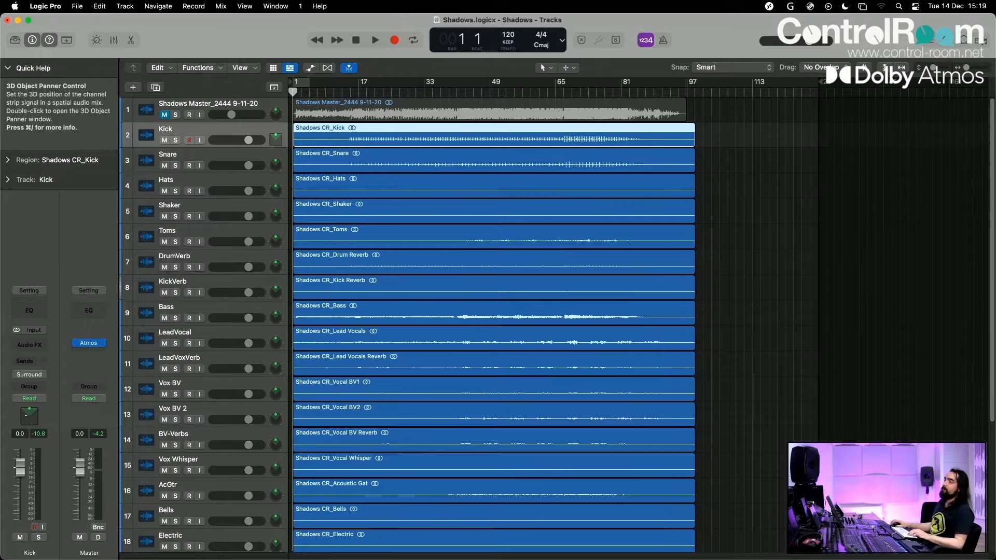
double_click(29, 416)
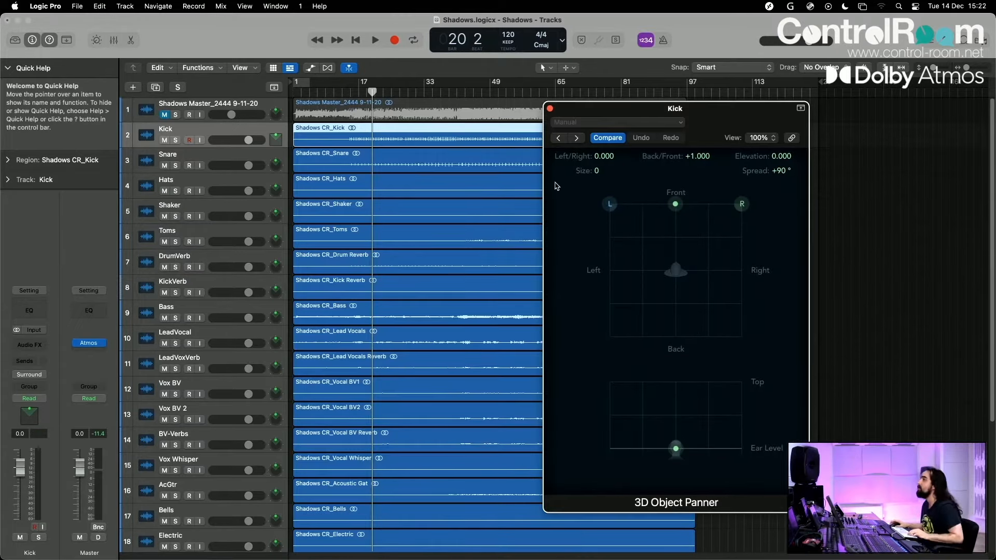
drag(690, 115, 733, 114)
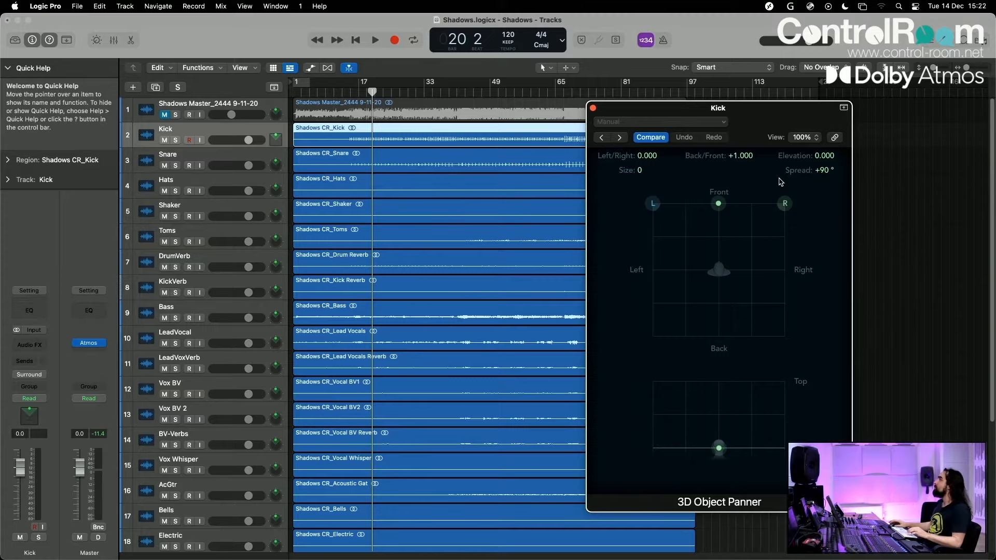
mouse_move(836, 171)
mouse_down()
mouse_move(836, 179)
mouse_move(822, 173)
mouse_up()
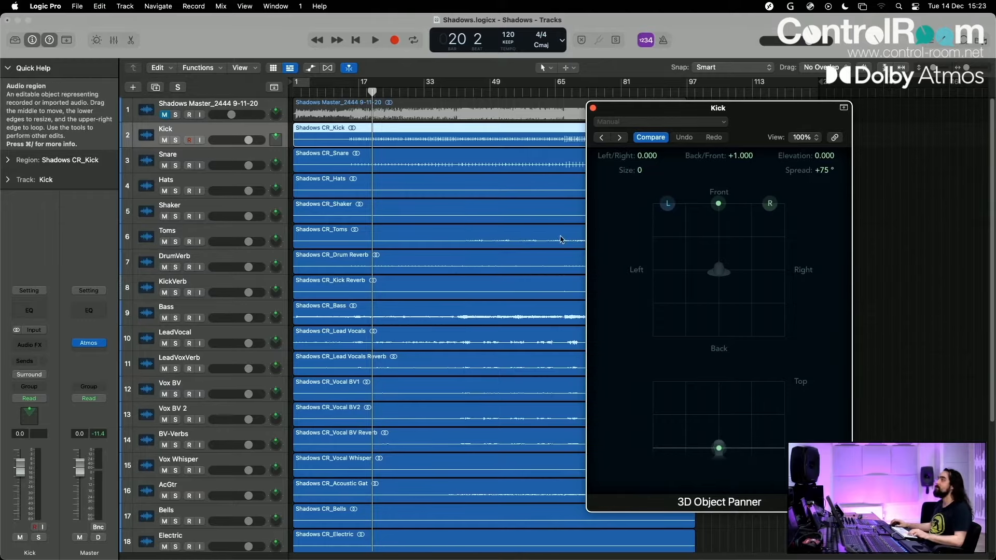
Solo the Snare track and start playback.
click(408, 171)
click(176, 165)
key(space)
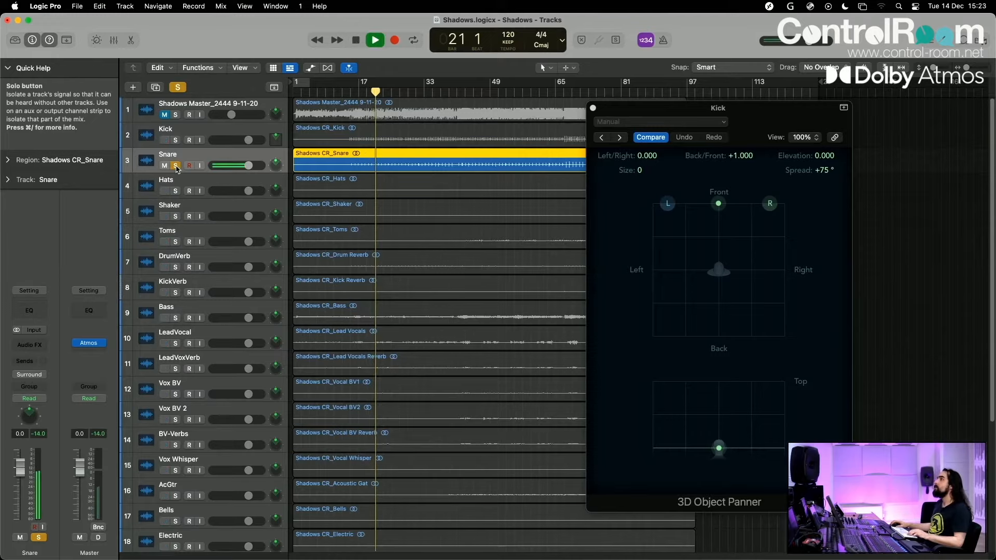
Route the Snare through a 3D Object Panner with Spread +75°, then close its window.
key(space)
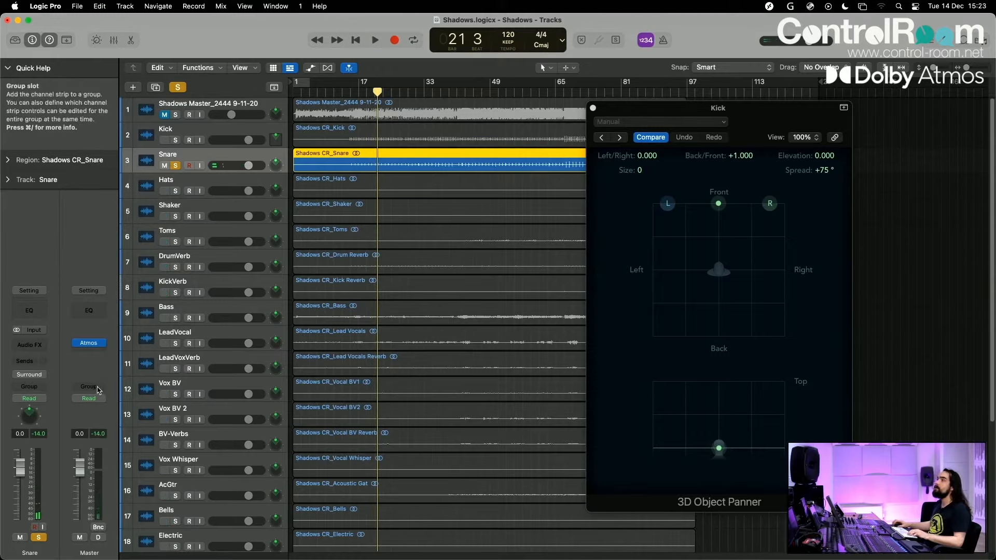
click(30, 376)
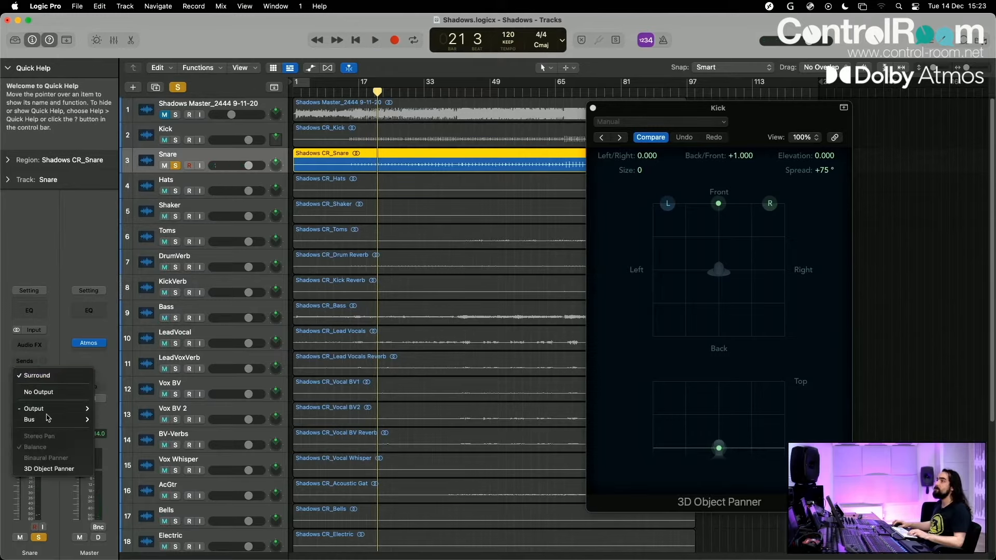
click(49, 467)
double_click(33, 420)
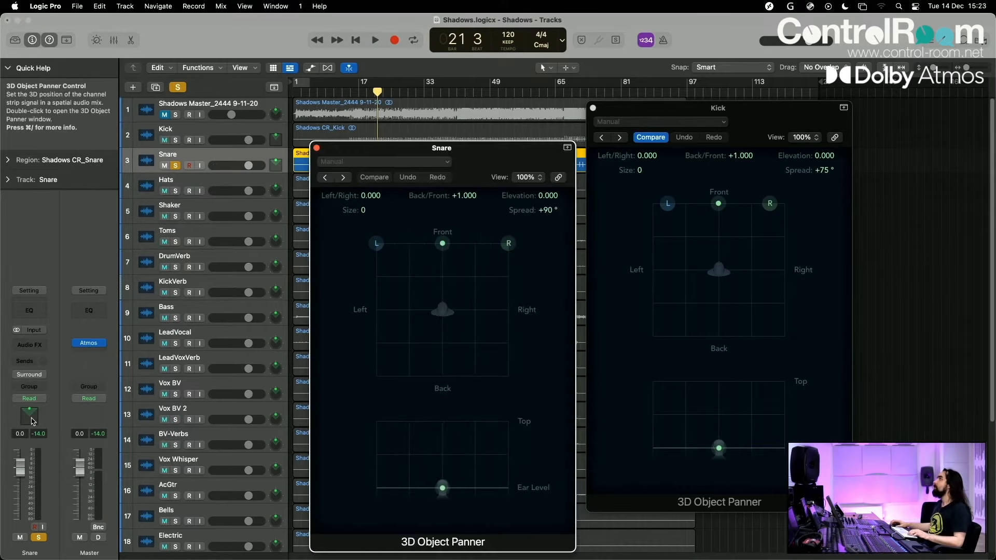
scroll(549, 215, down, 15)
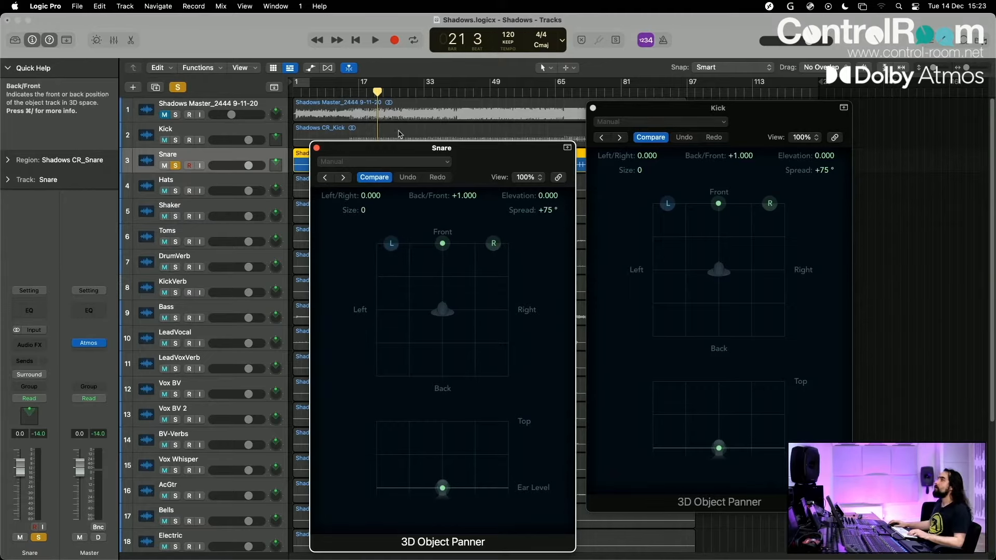
click(316, 148)
Close the Kick panner window and solo the Hats track.
click(593, 108)
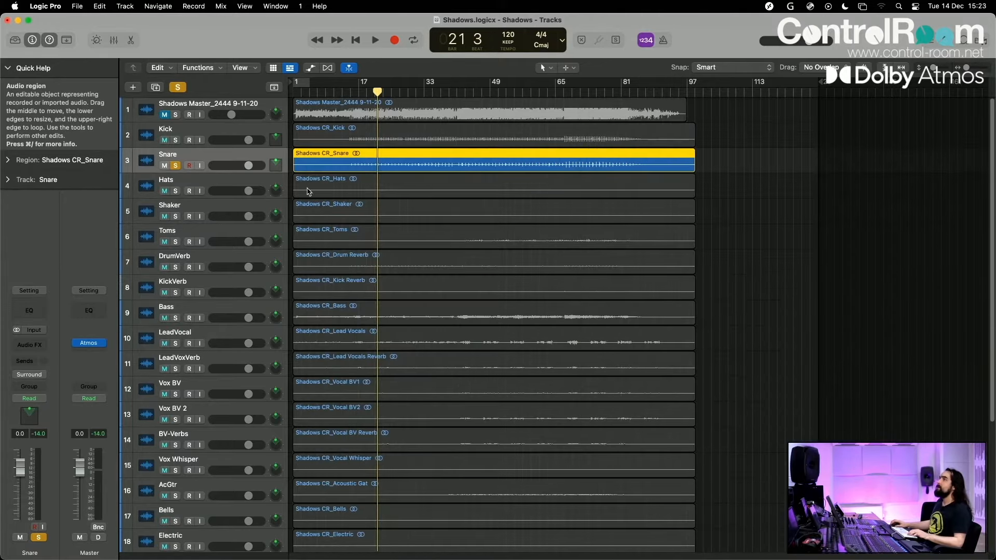
click(217, 183)
click(176, 191)
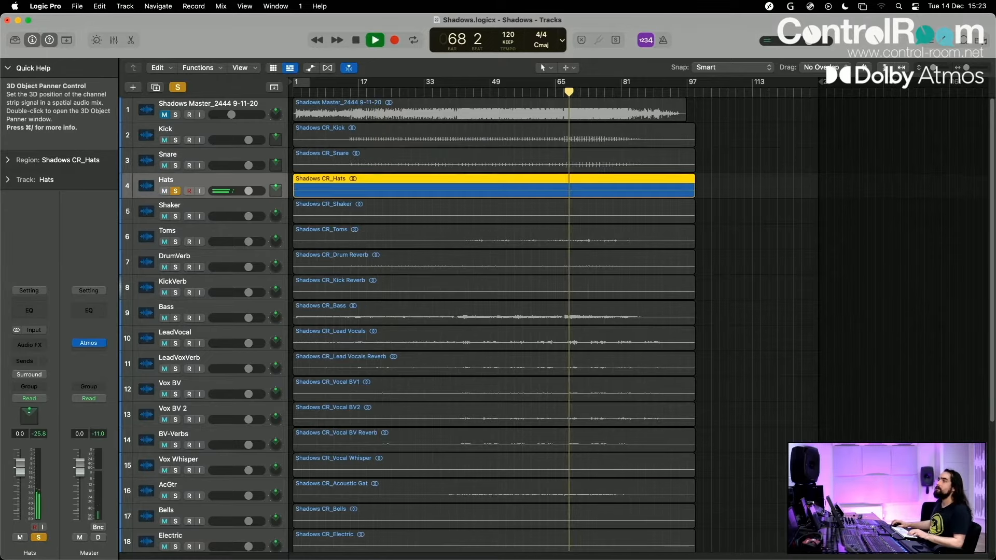
Raise the Hats' 3D object elevation to +0.504, close the panner, and stop playback.
double_click(276, 191)
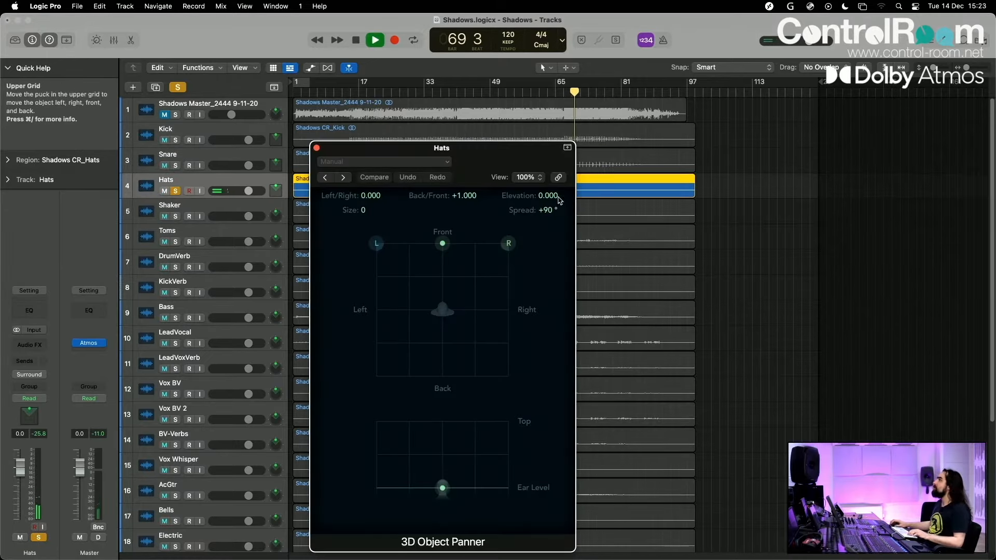
drag(442, 488, 442, 477)
mouse_move(544, 195)
mouse_down()
mouse_move(544, 178)
mouse_move(548, 193)
mouse_up()
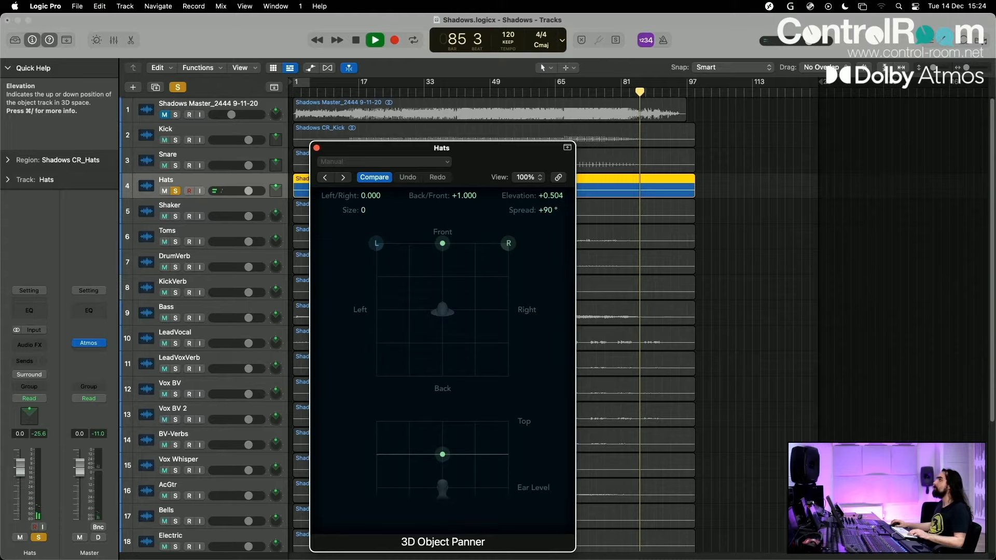
click(316, 147)
key(space)
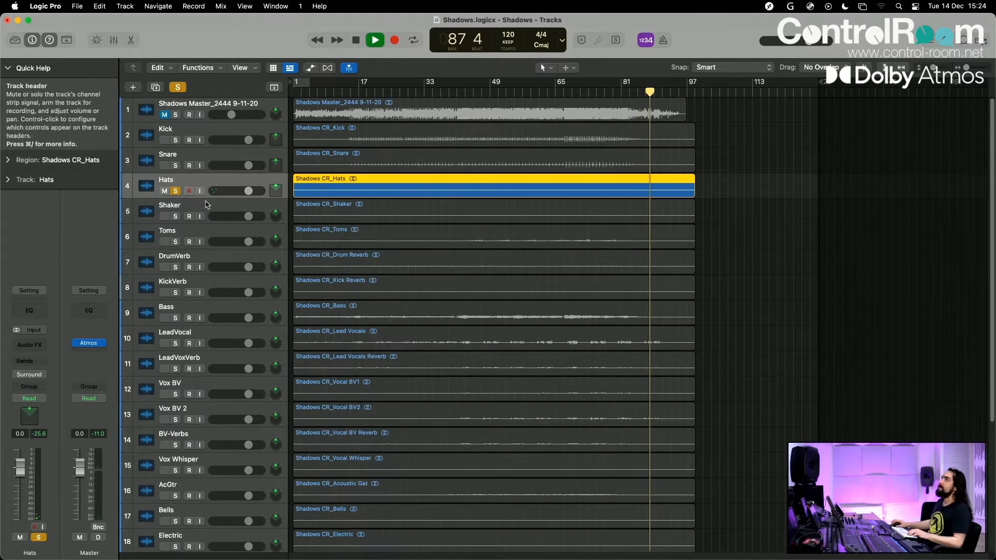
Solo the Shaker and widen its 3D Object Panner spread to +130°.
click(176, 218)
click(438, 205)
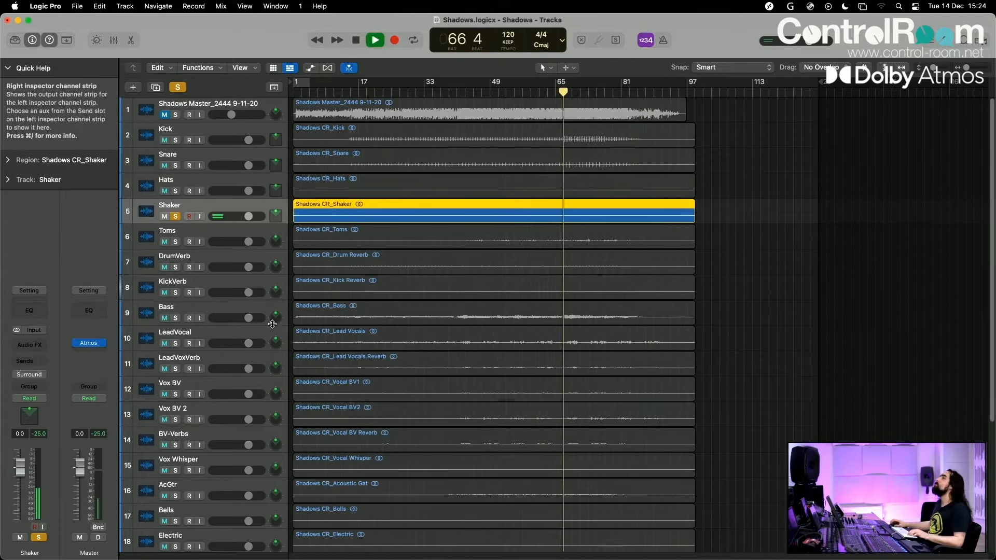
double_click(32, 421)
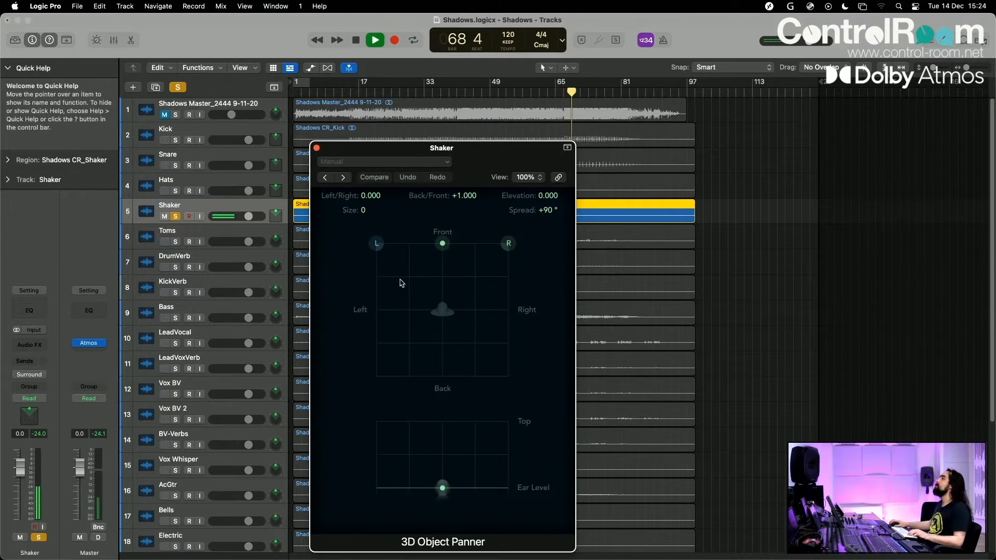
drag(377, 245, 348, 281)
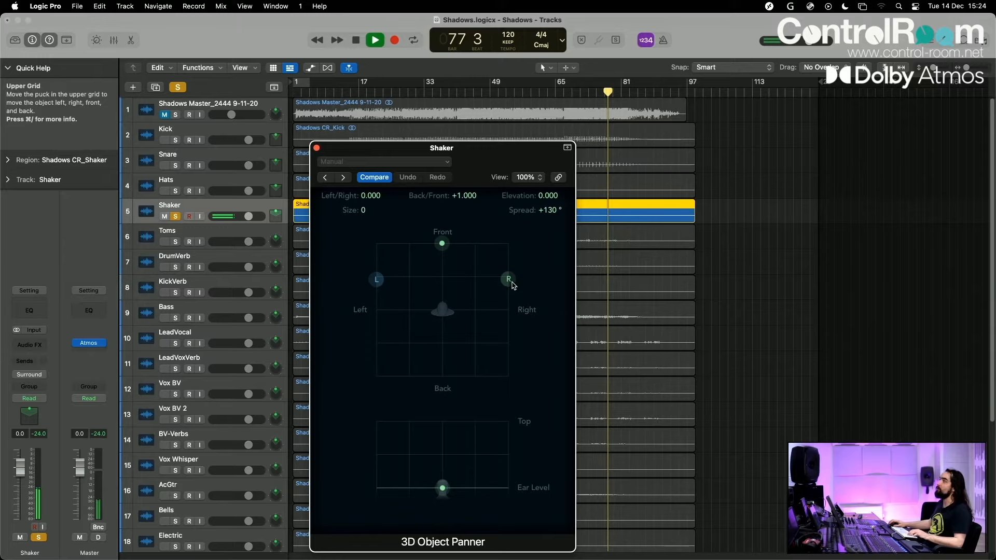
drag(509, 282, 520, 313)
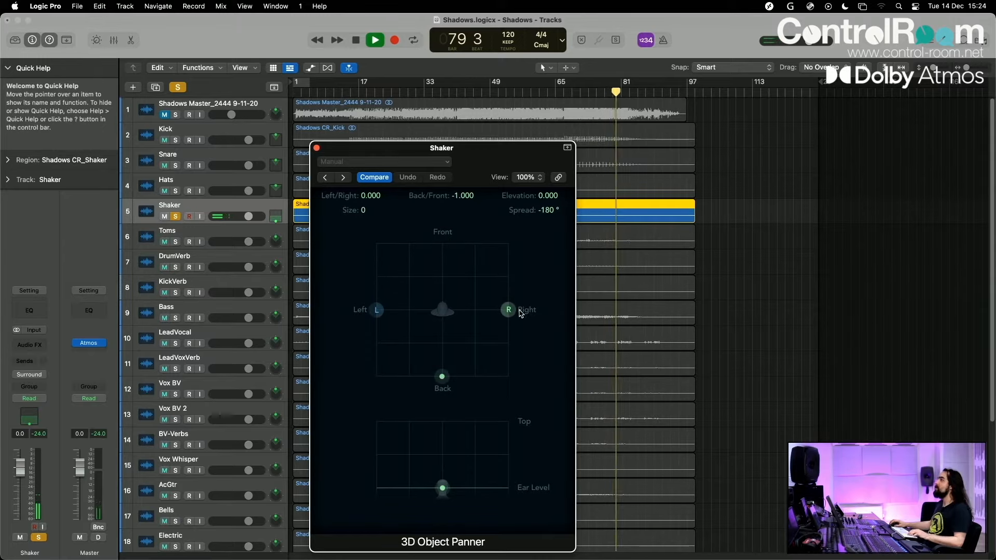
drag(520, 313, 532, 279)
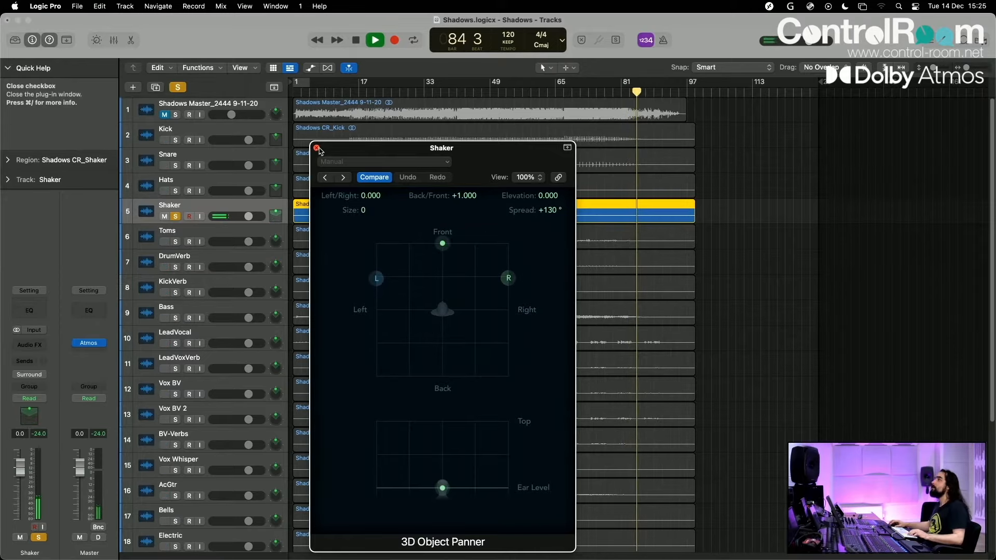
Close the Shaker panner window and solo the Toms track.
click(316, 148)
click(176, 243)
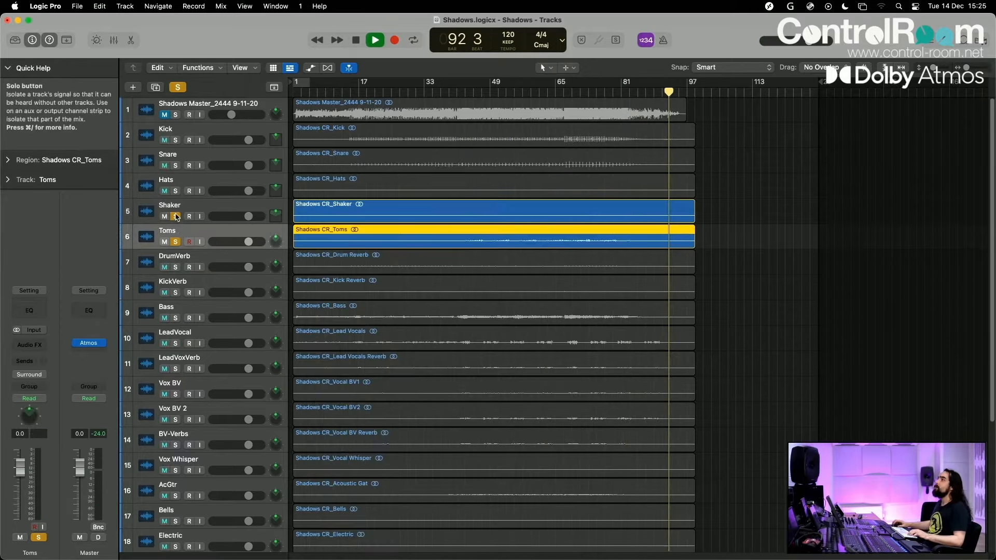
click(177, 218)
Route Toms through a 3D Object Panner with spread widened to +110°, then audition it.
key(space)
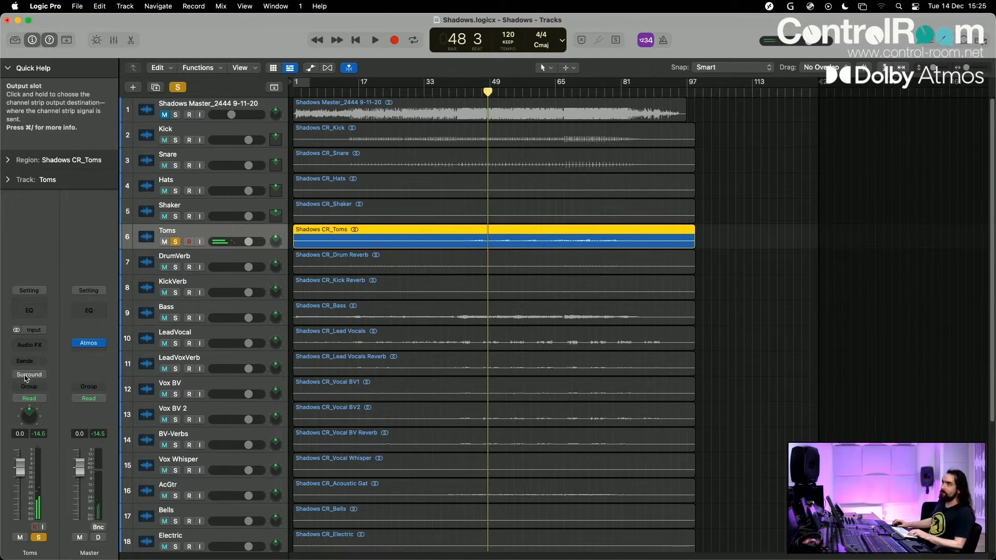
click(29, 374)
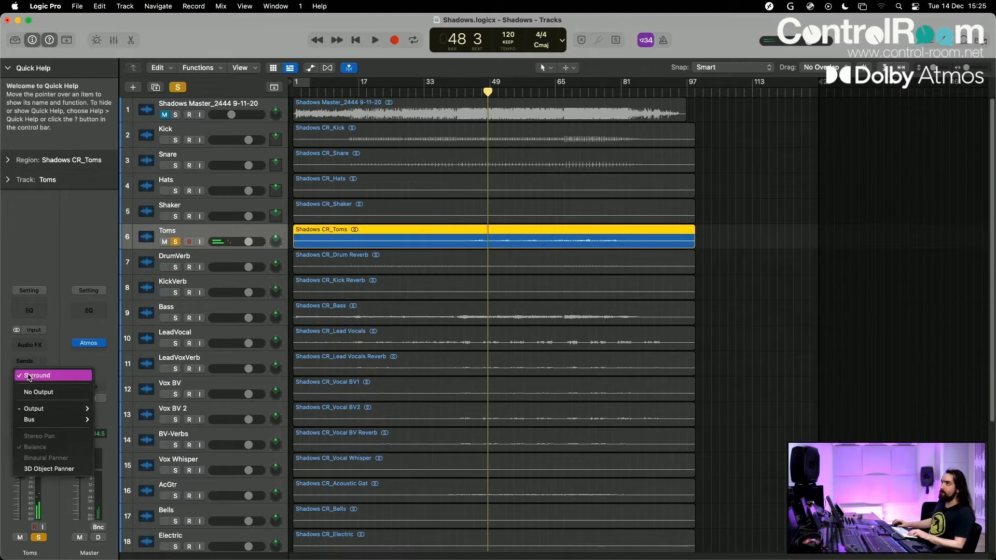
click(60, 468)
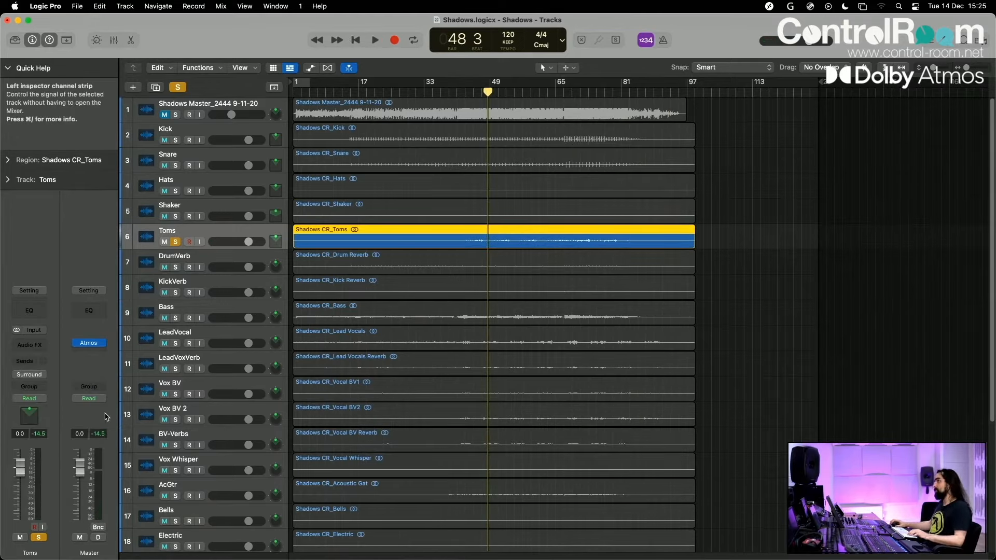
double_click(30, 415)
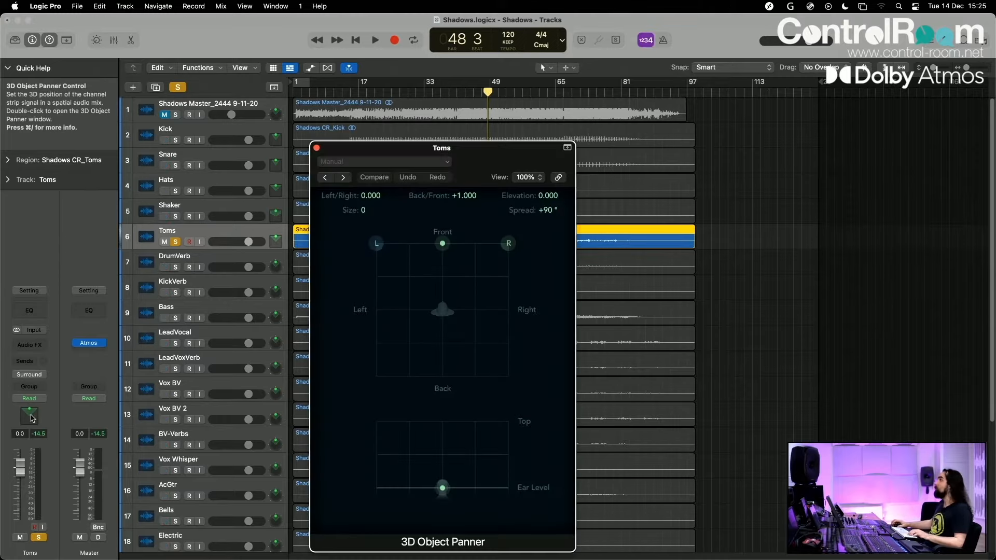
drag(378, 246, 371, 263)
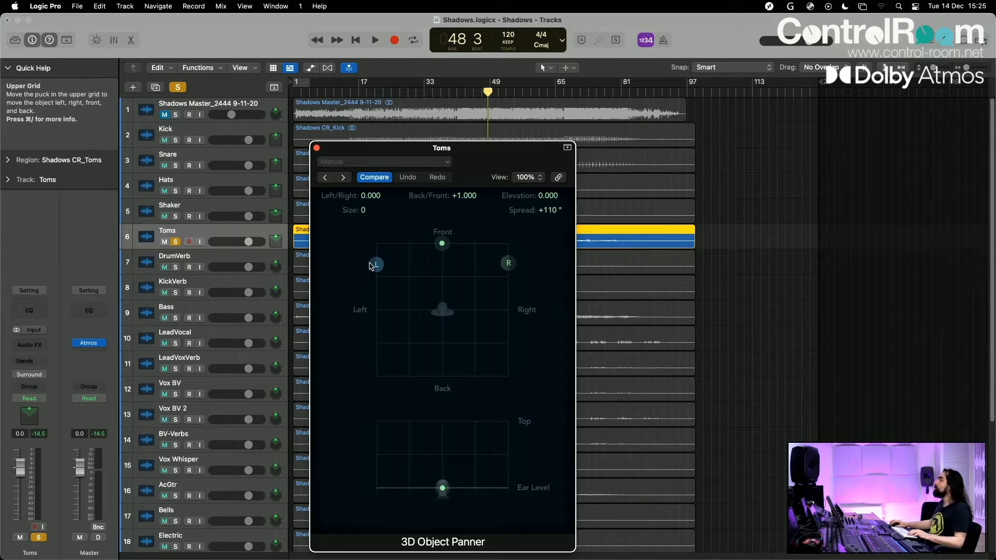
click(316, 147)
key(space)
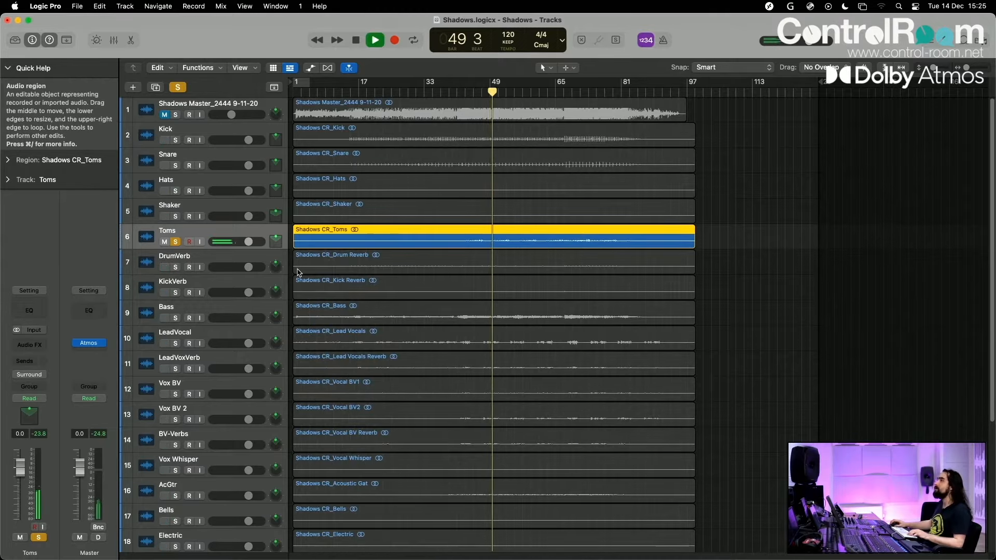
key(space)
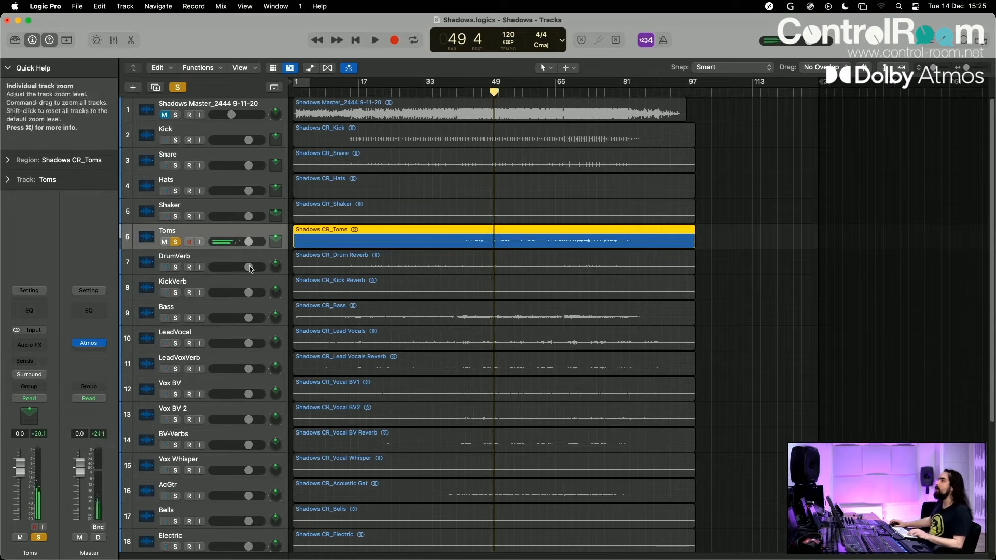
Solo the DrumVerb track and turn off the Toms solo.
click(207, 265)
click(175, 267)
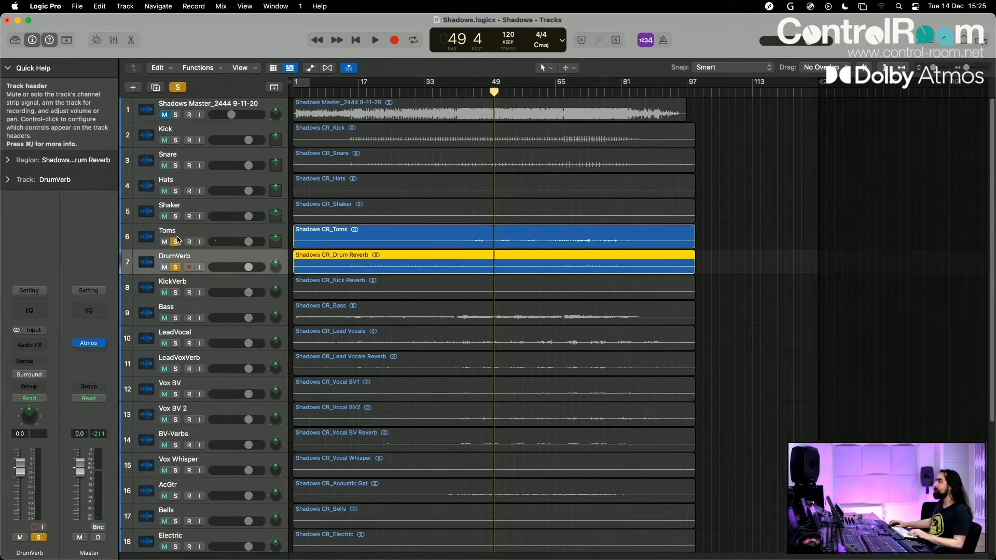
click(178, 237)
click(176, 242)
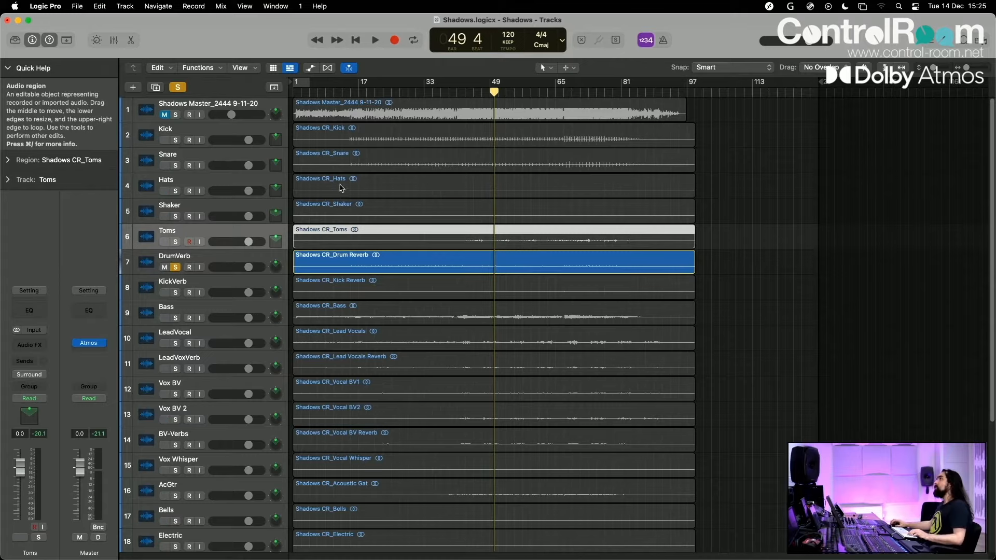
Move the playhead back to bar 15 and reselect the DrumVerb track.
click(358, 92)
drag(355, 92, 349, 92)
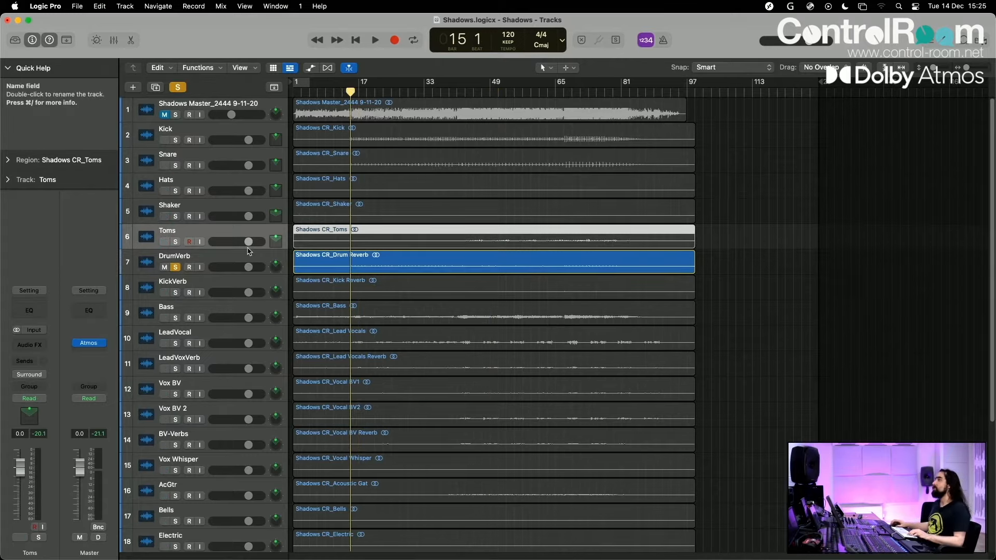
click(206, 255)
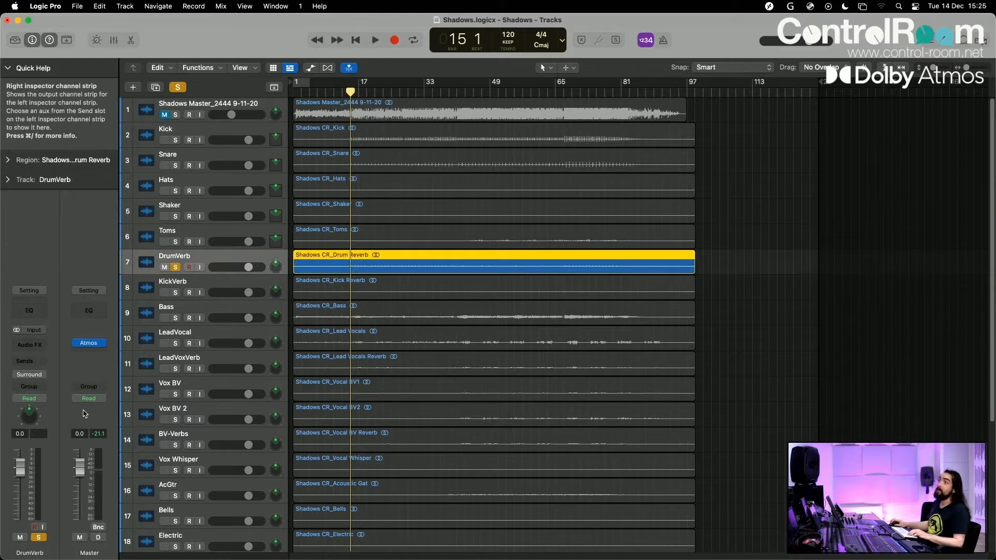
click(29, 343)
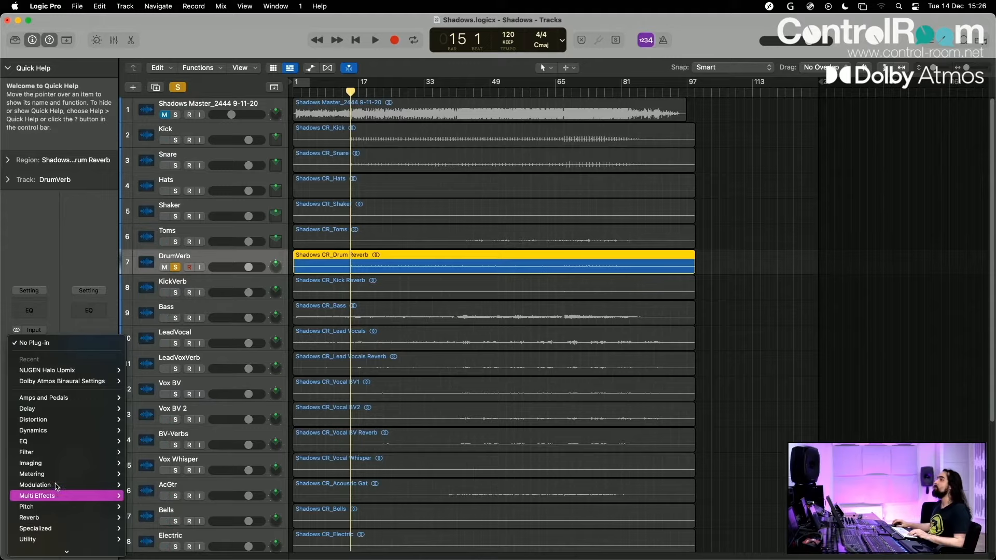
Insert NUGEN Halo Upmix from the Recent list on DrumVerb in 7.1.2 format.
mouse_move(67, 372)
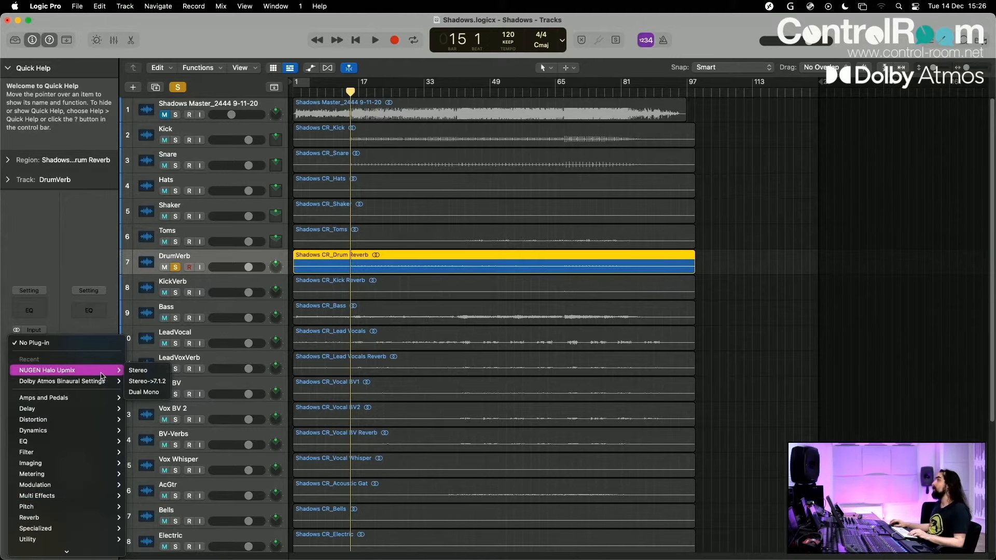
click(143, 384)
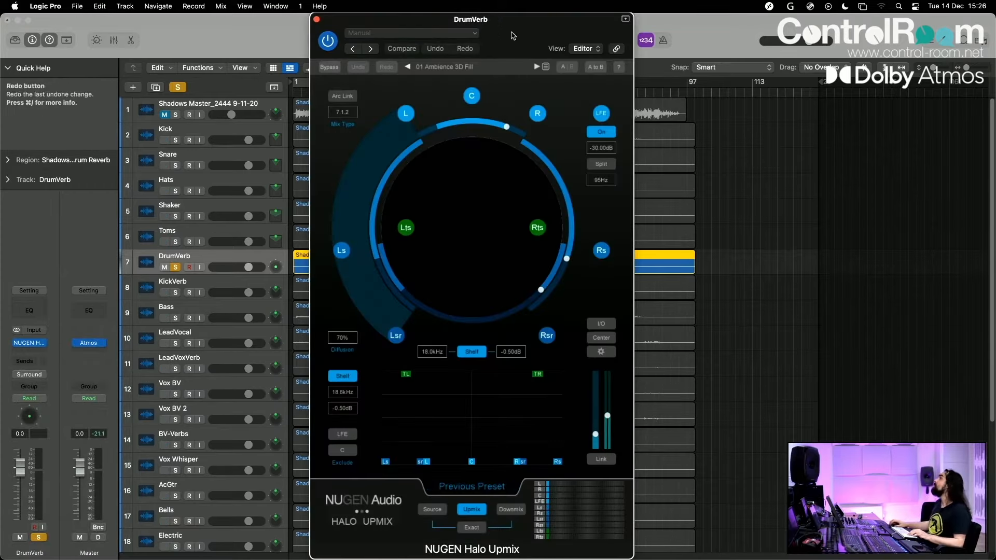
Narrow DrumVerb's upmix front arc, extend its rear fade, and bring up the channel trims.
drag(500, 21, 807, 20)
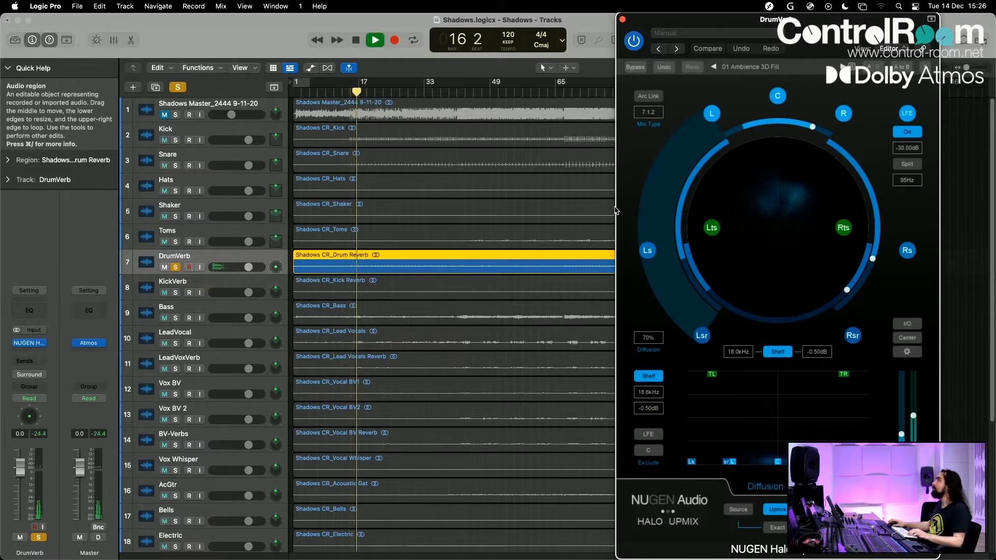
drag(812, 127, 830, 135)
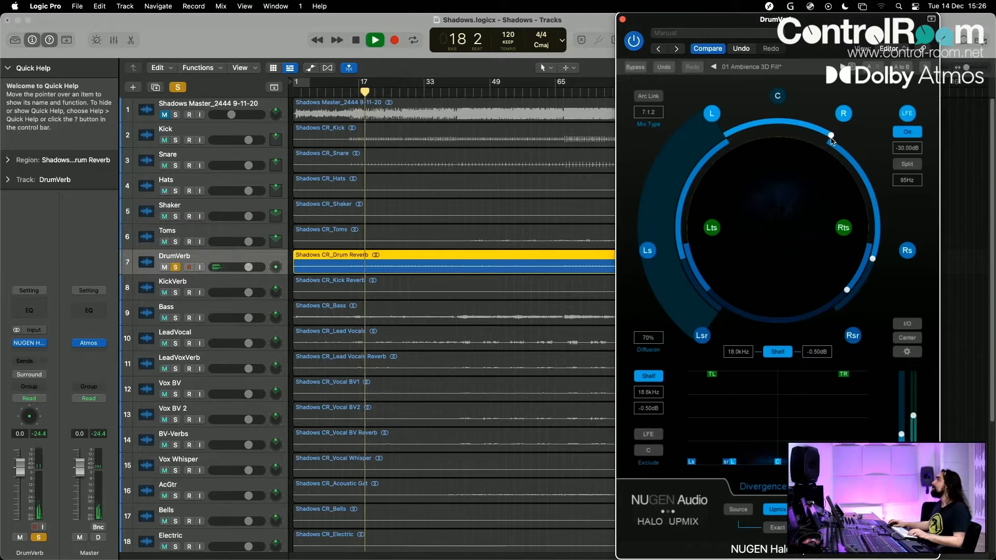
drag(873, 264, 790, 320)
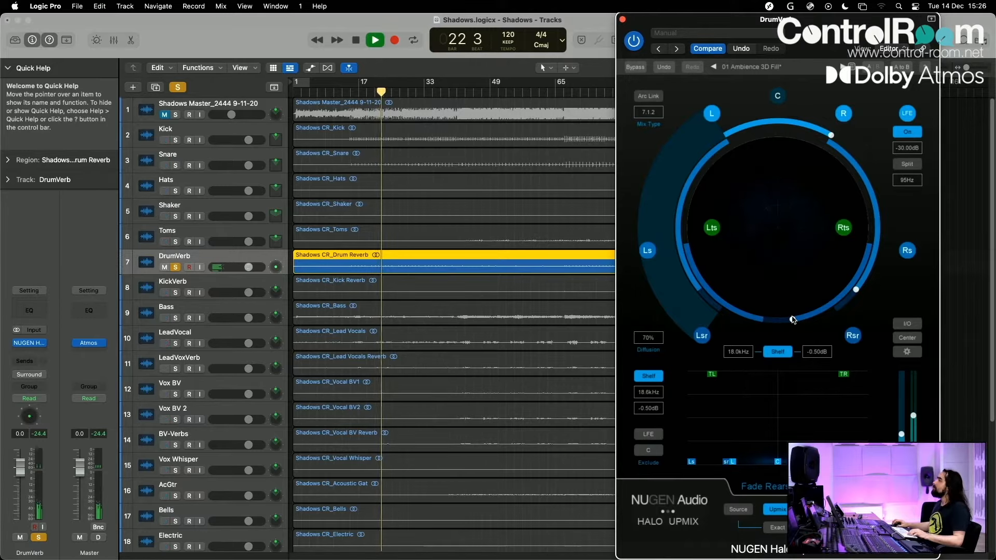
key(space)
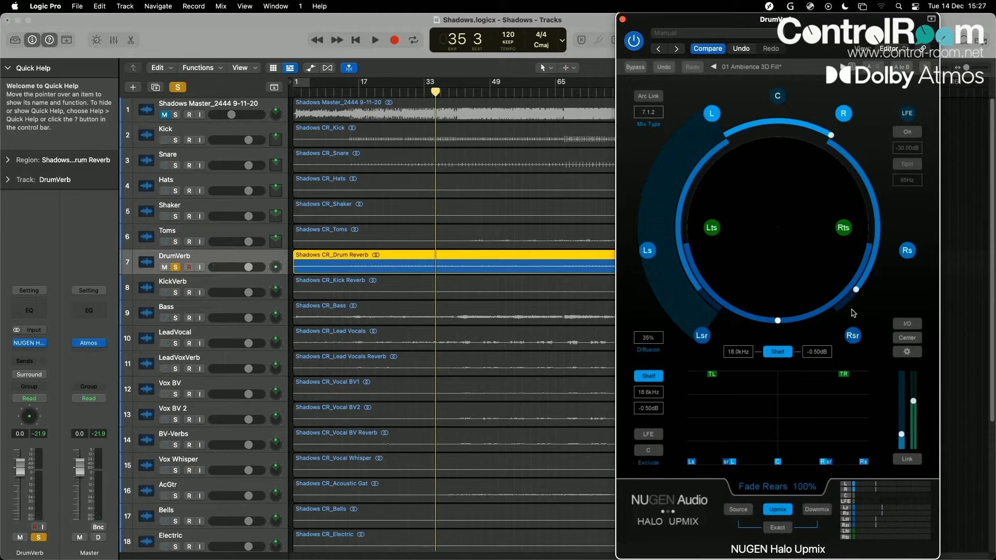
click(907, 324)
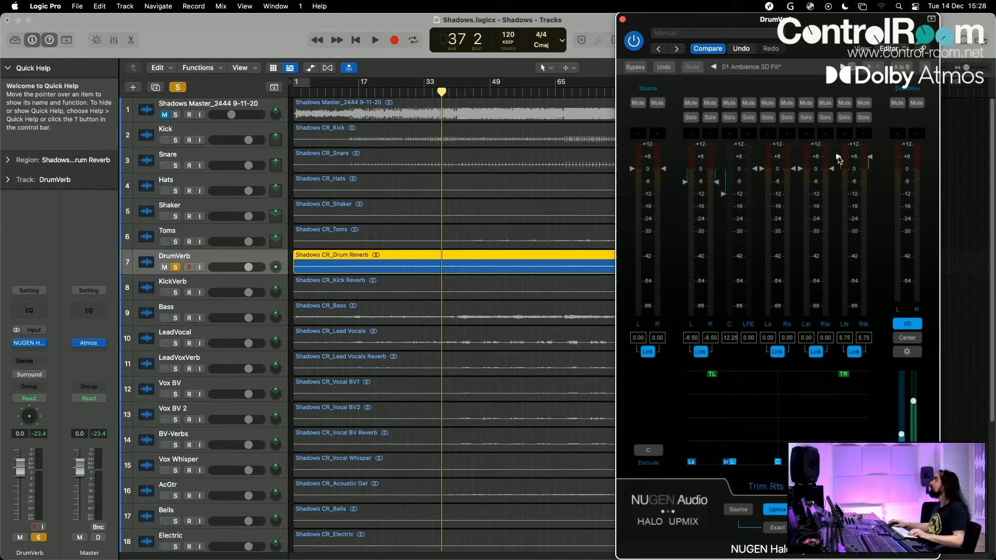
Play back DrumVerb's upmix to audition its Lts/Rts trims at 6.25.
key(space)
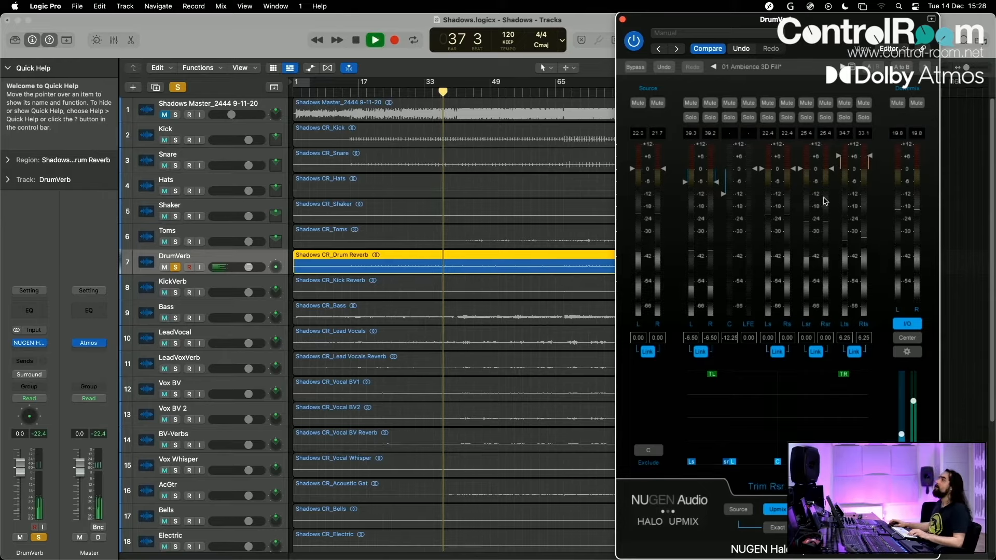
key(space)
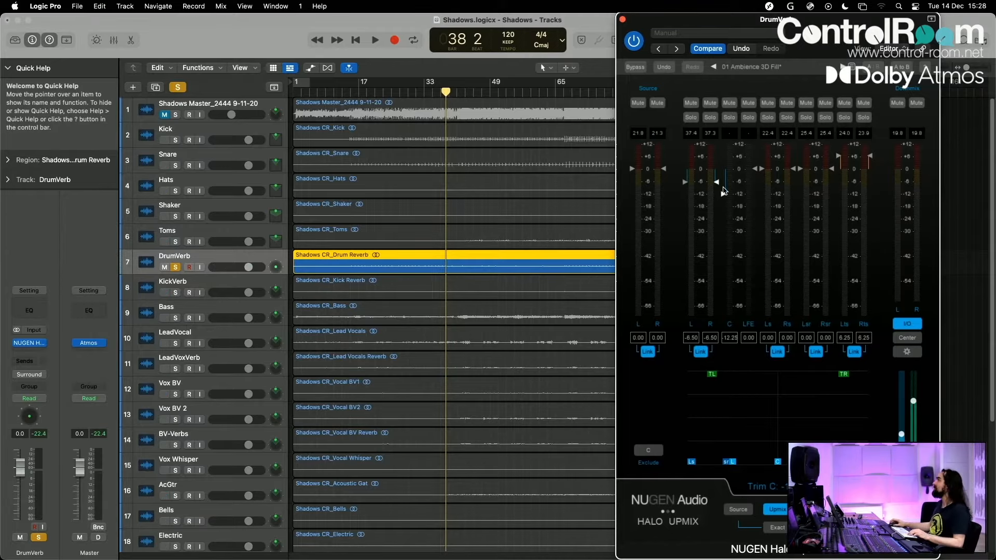
key(space)
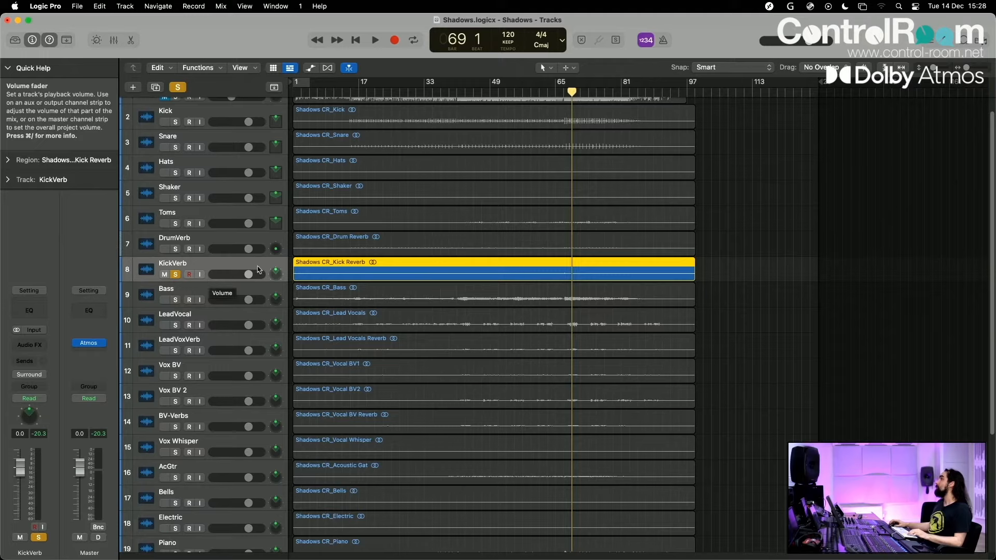
Replay from around bar 41, then insert Halo Upmix in Stereo->7.1.2 mode on KickVerb.
double_click(462, 92)
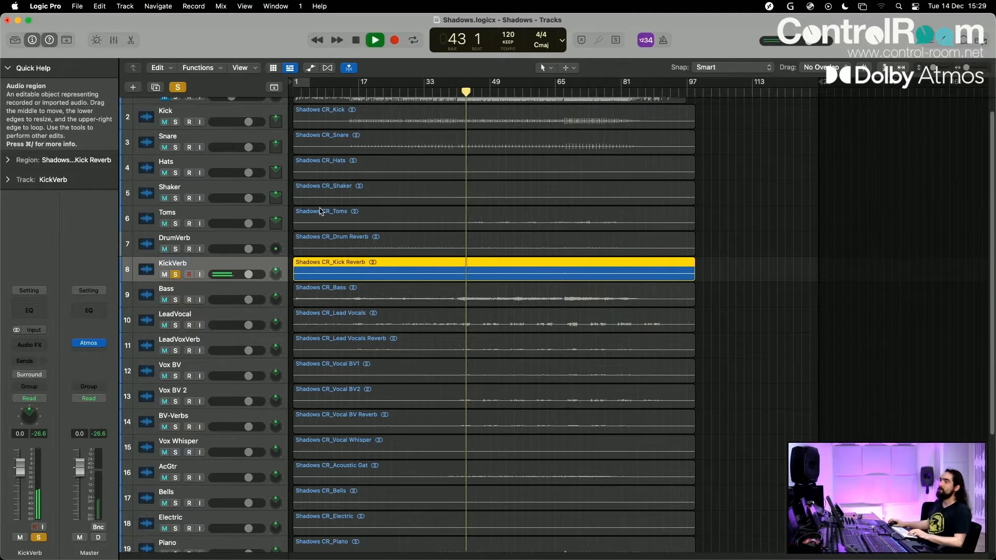
key(space)
click(30, 345)
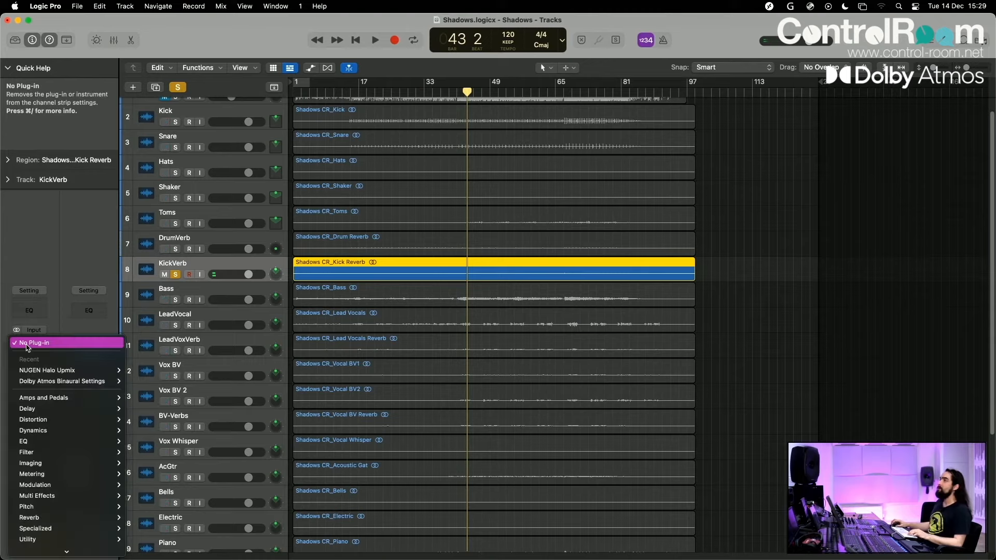
mouse_move(83, 371)
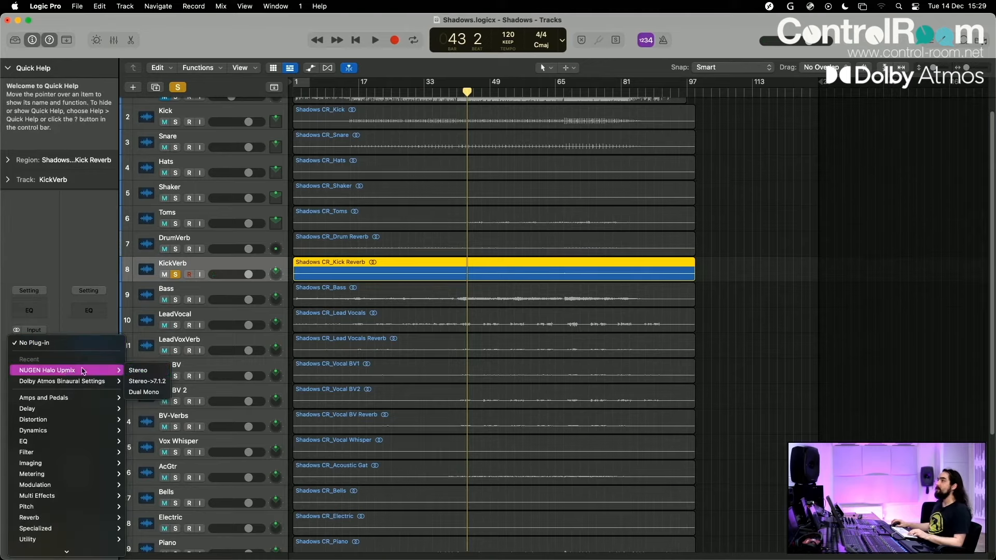
click(148, 381)
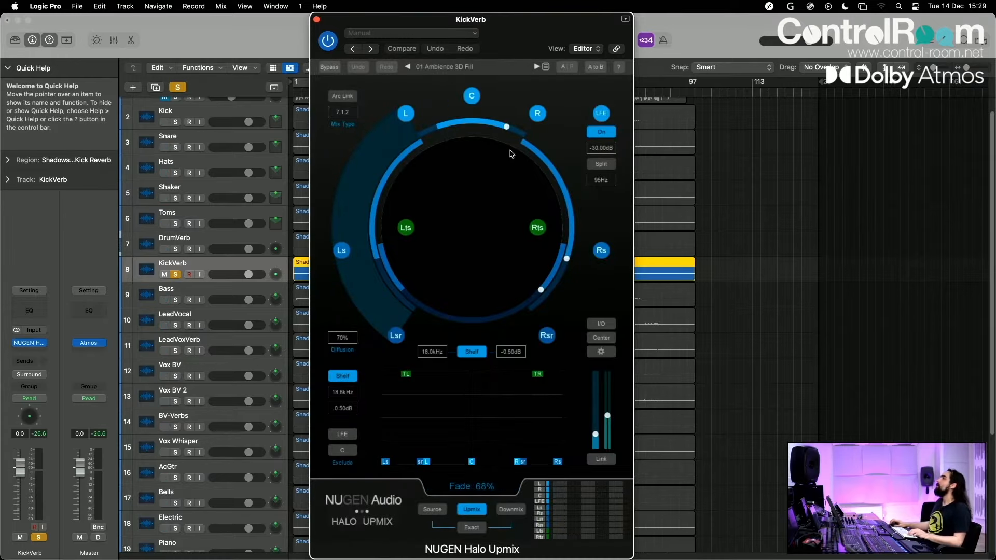
Set KickVerb's upmix divergence to 100% and bring up its channel trims.
drag(508, 129, 525, 134)
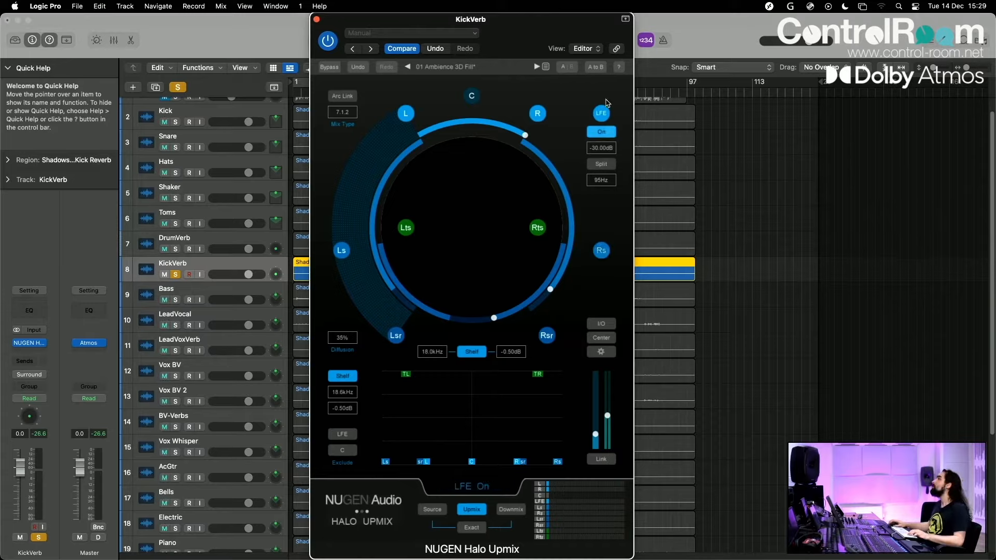
click(601, 323)
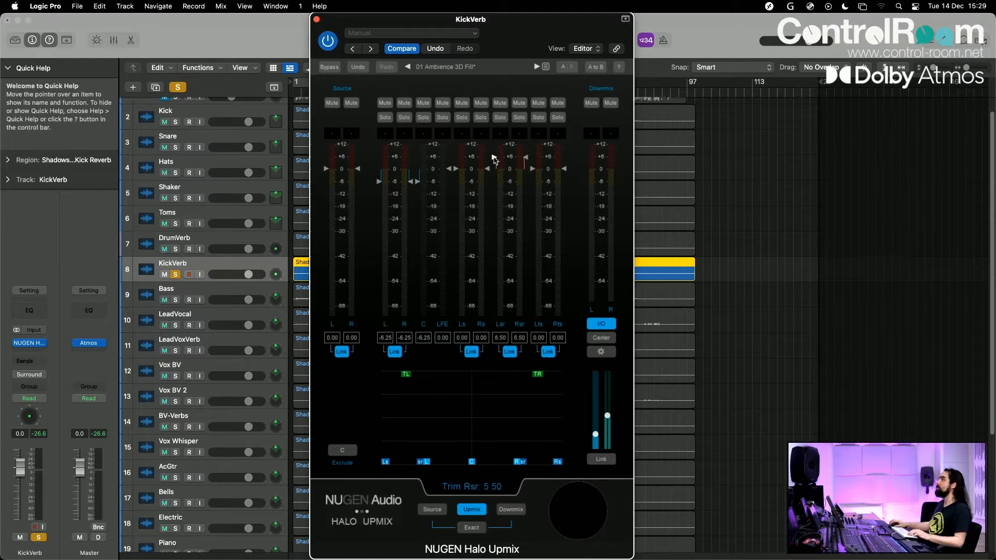
Raise KickVerb's Lts/Rts trim to 2.50, compare Source against Upmix, and close Halo.
drag(533, 168, 533, 165)
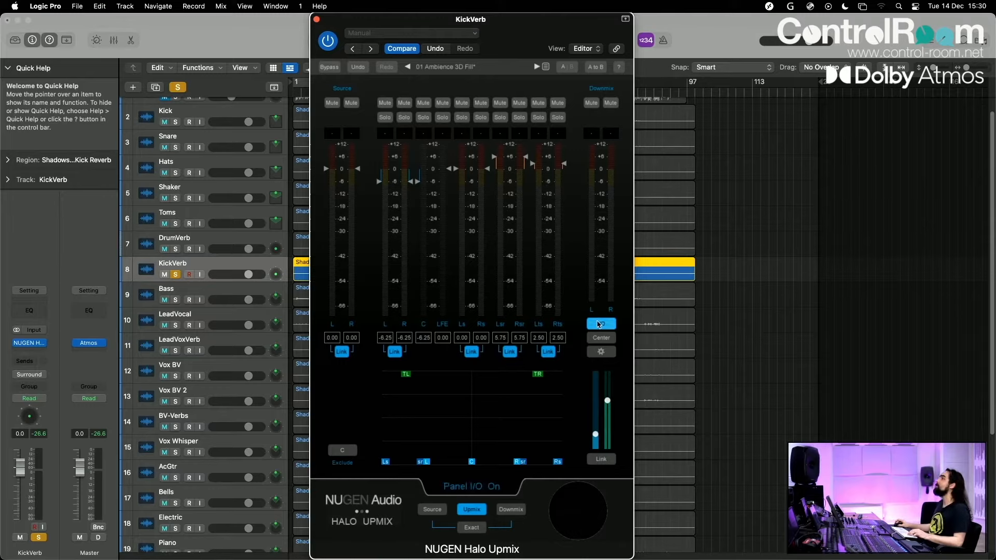
click(599, 324)
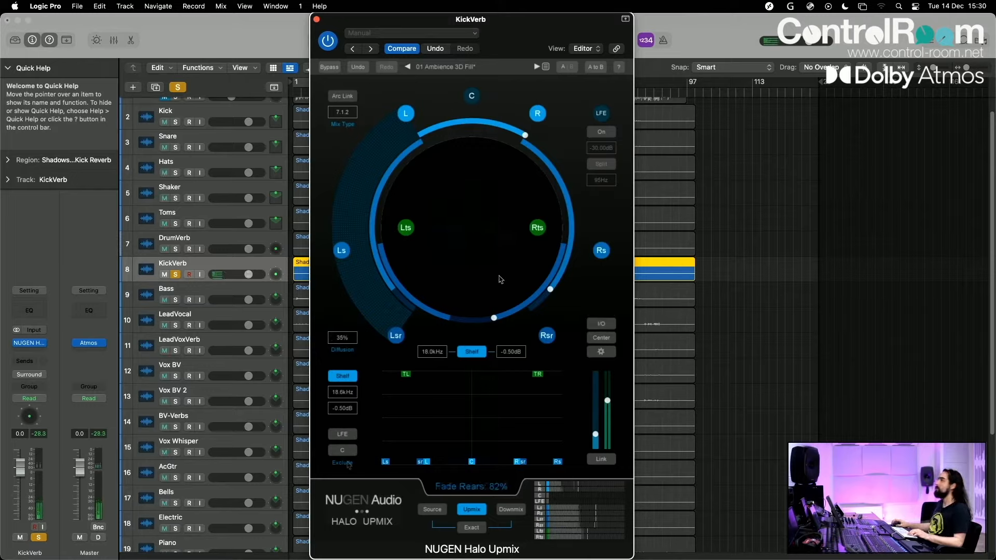
click(433, 511)
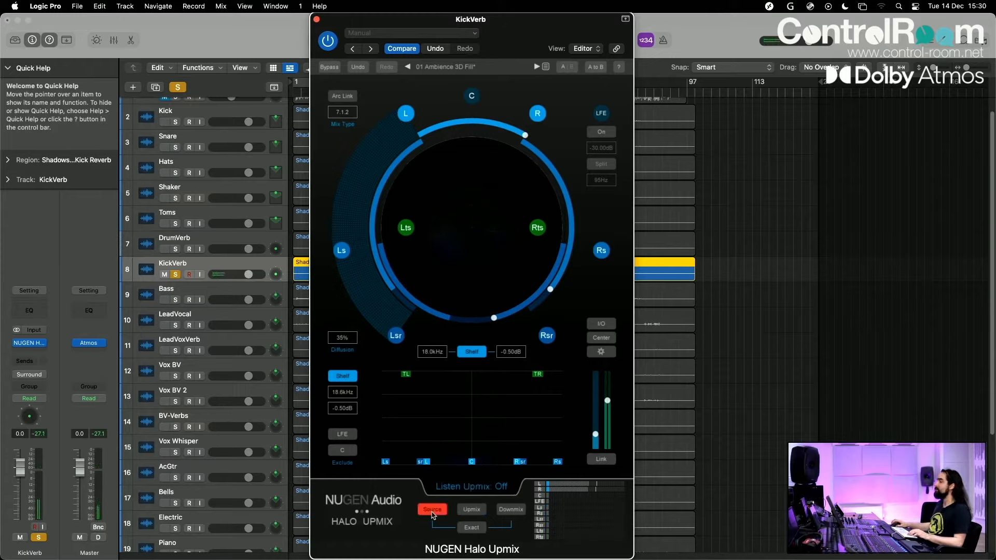
click(432, 512)
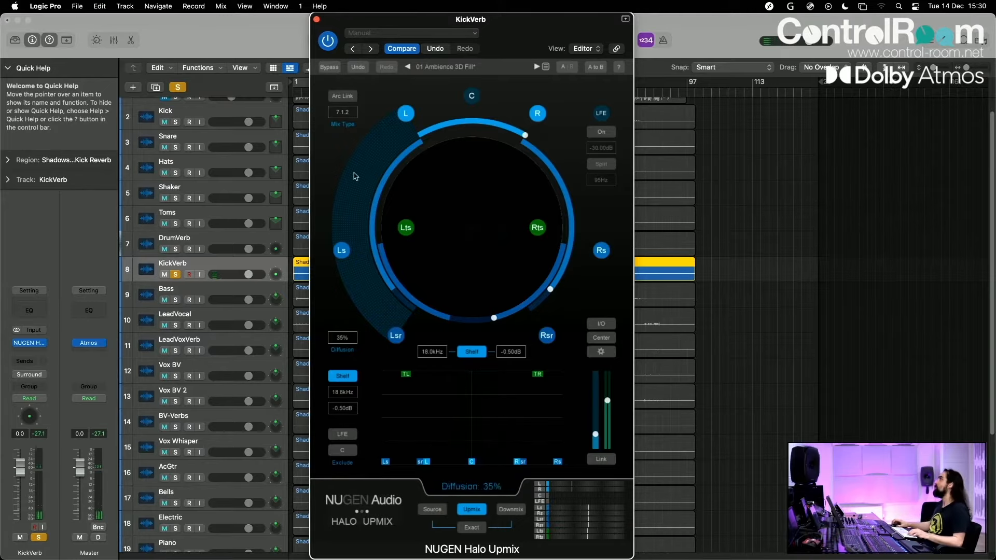
click(316, 19)
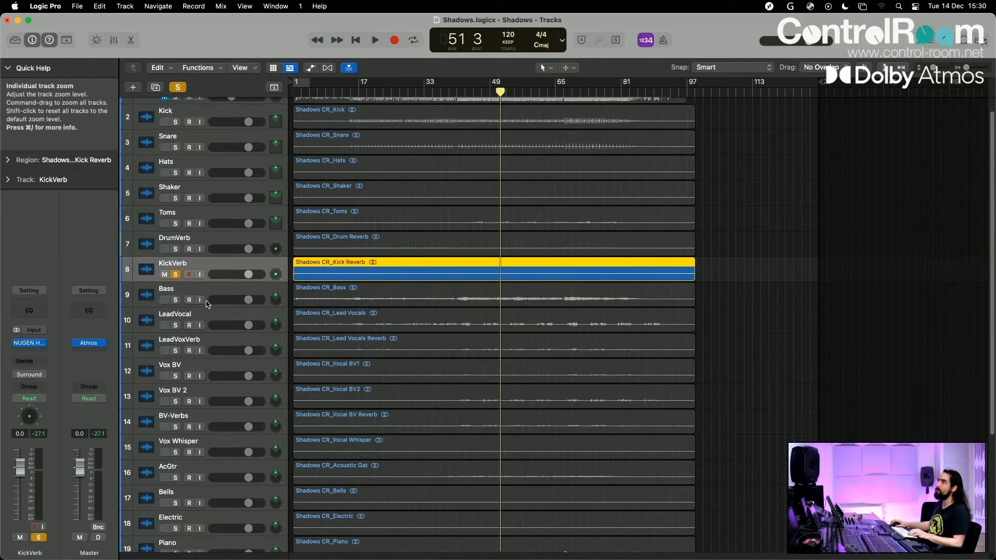
Unsolo KickVerb and select the Kick track.
key(ctrl+s)
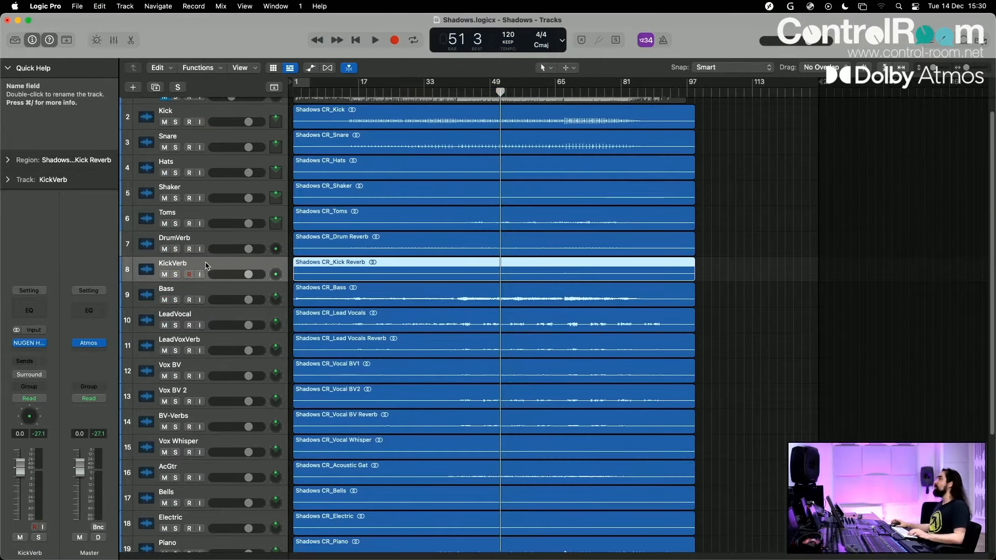
scroll(206, 265, up, 1)
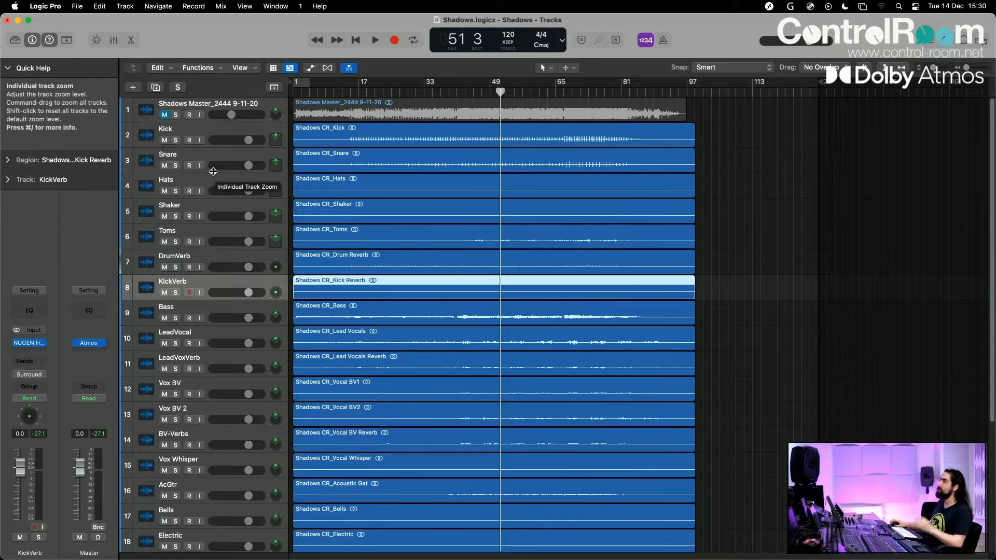
click(188, 131)
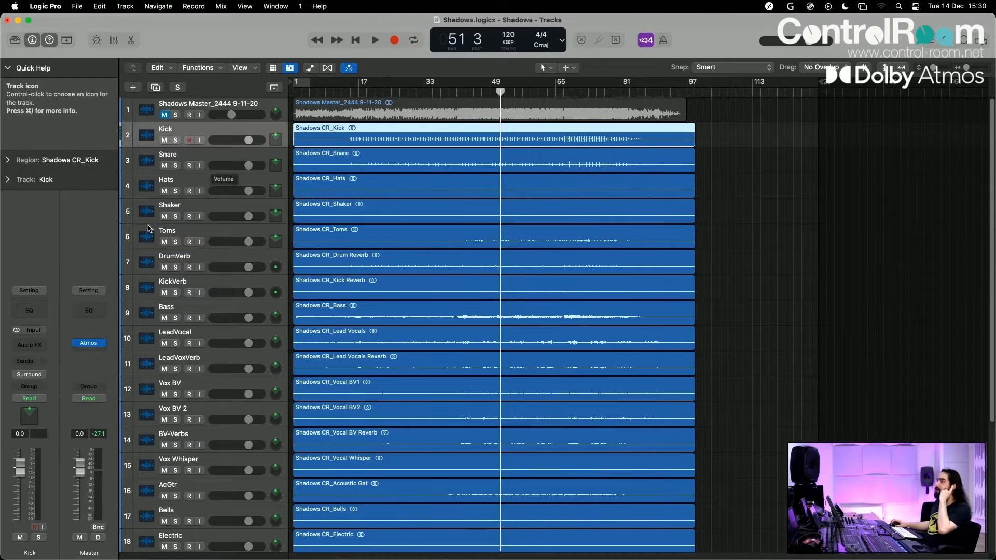
Check the Kick's 3D Object Panner and output routing, leaving both unchanged.
double_click(29, 416)
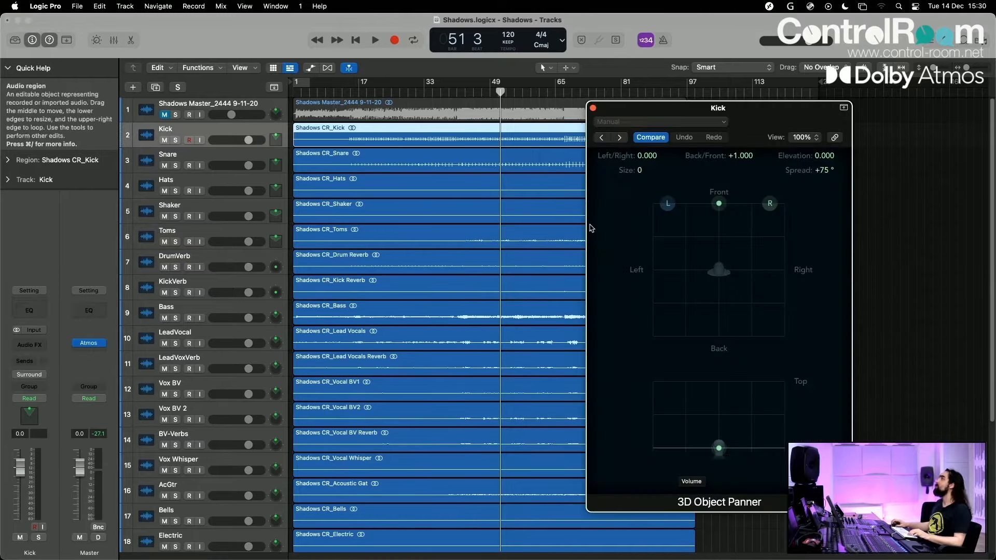
click(590, 108)
click(29, 374)
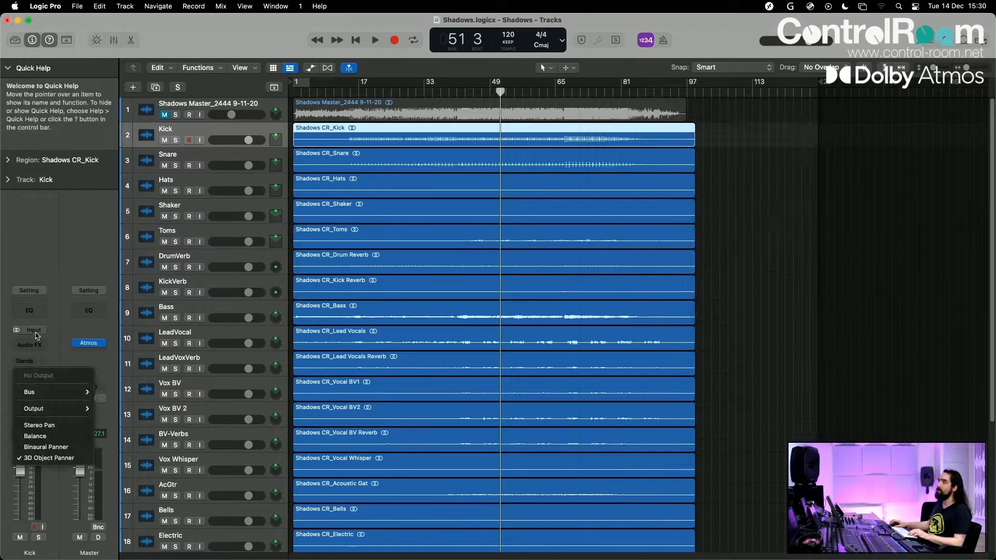
click(36, 335)
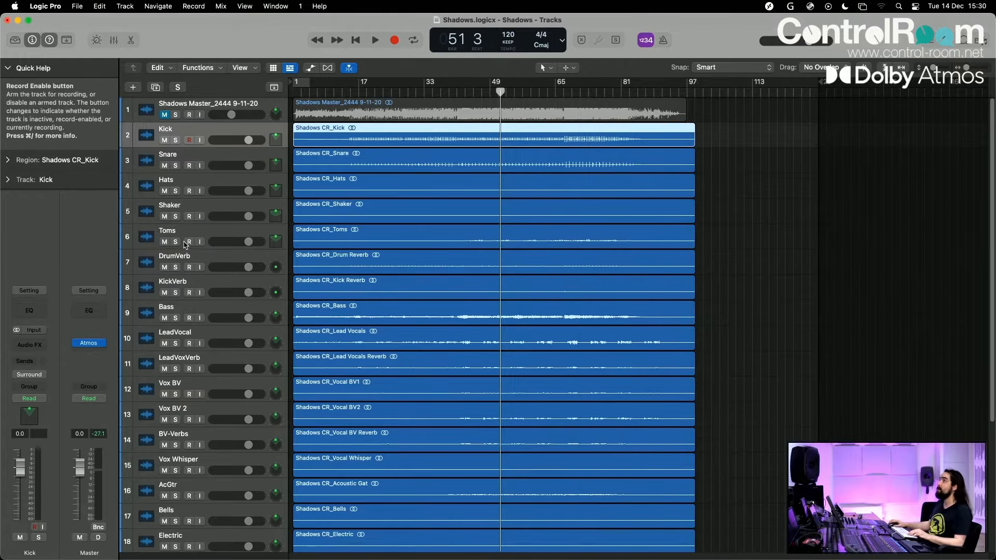
scroll(199, 290, down, 5)
scroll(183, 253, up, 5)
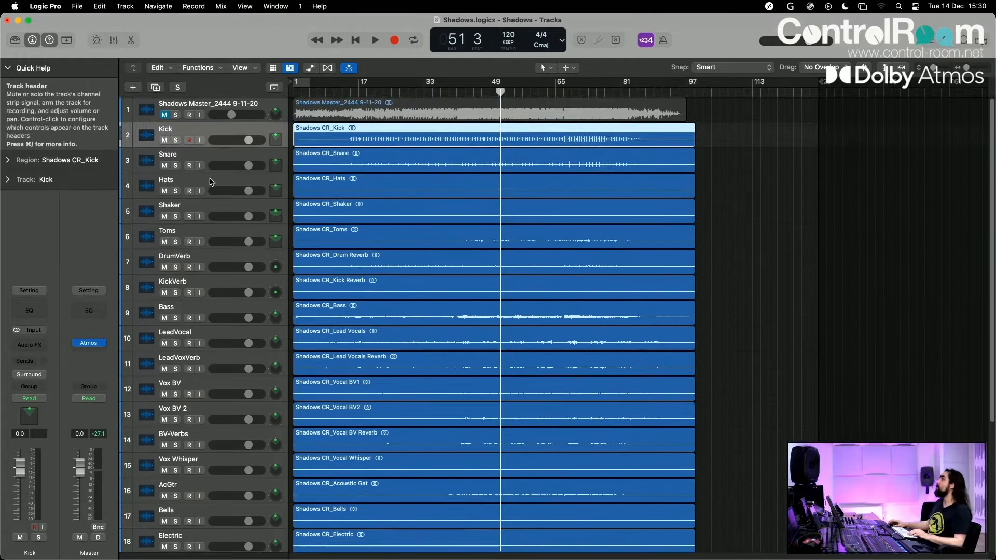
Send the Kick to Bus 1, rename the new aux LFE, and position its Channel EQ.
click(27, 363)
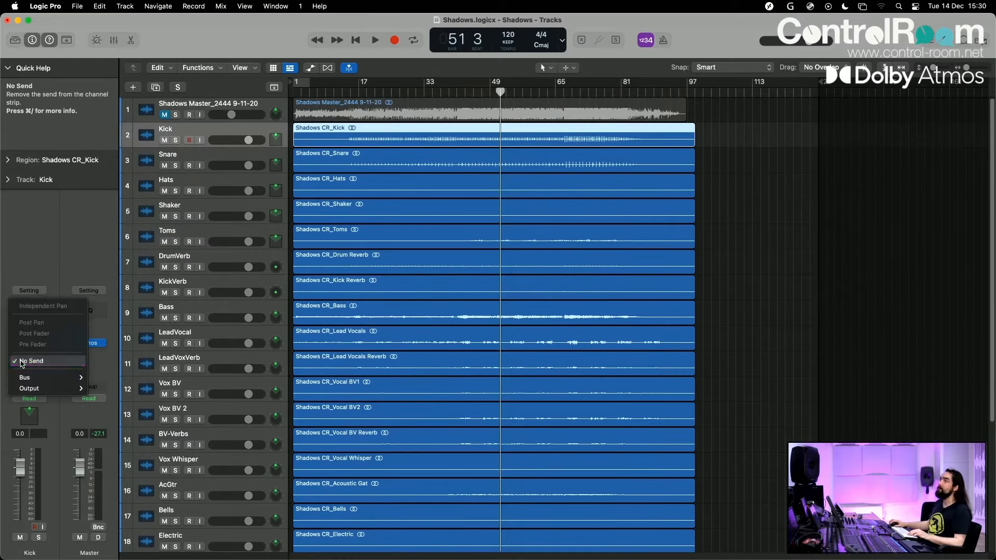
mouse_move(40, 379)
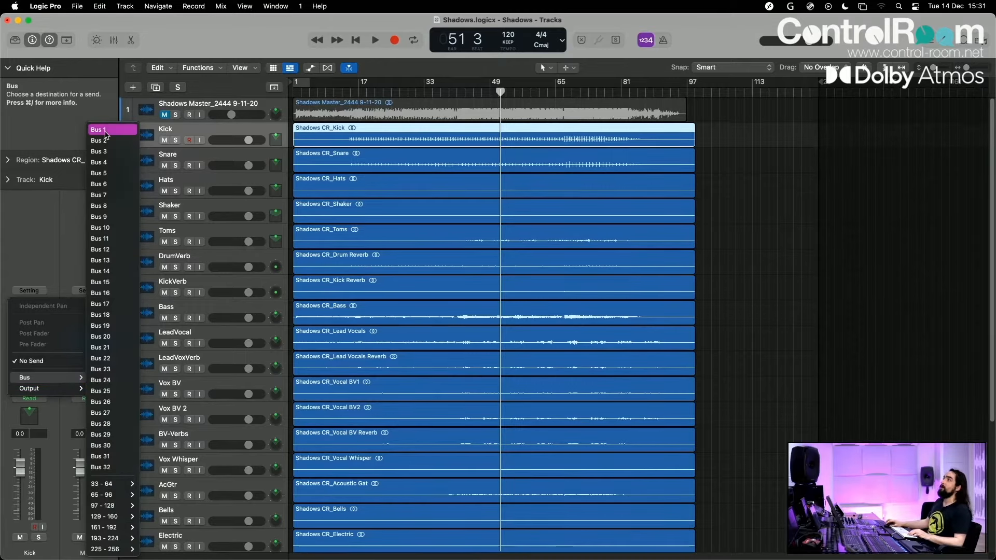
click(105, 134)
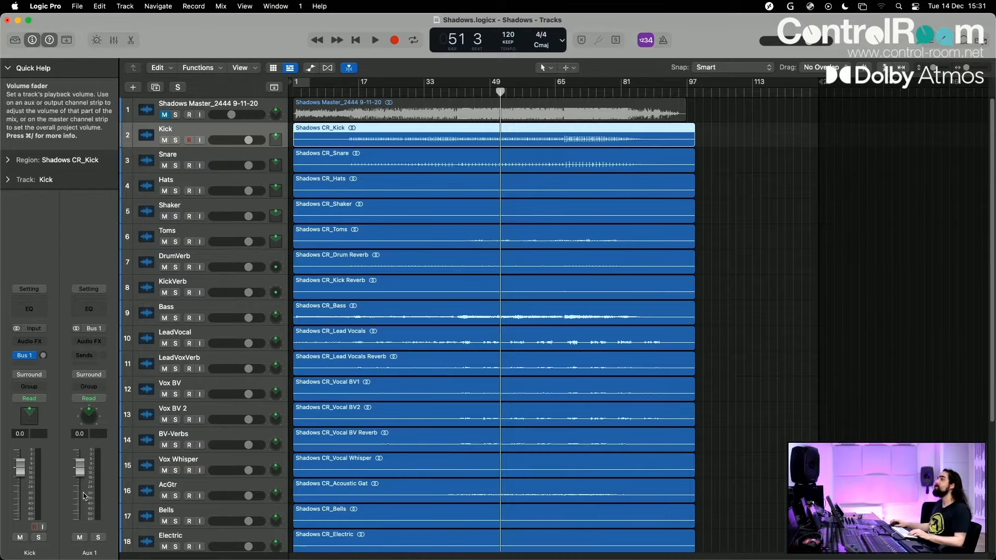
double_click(89, 553)
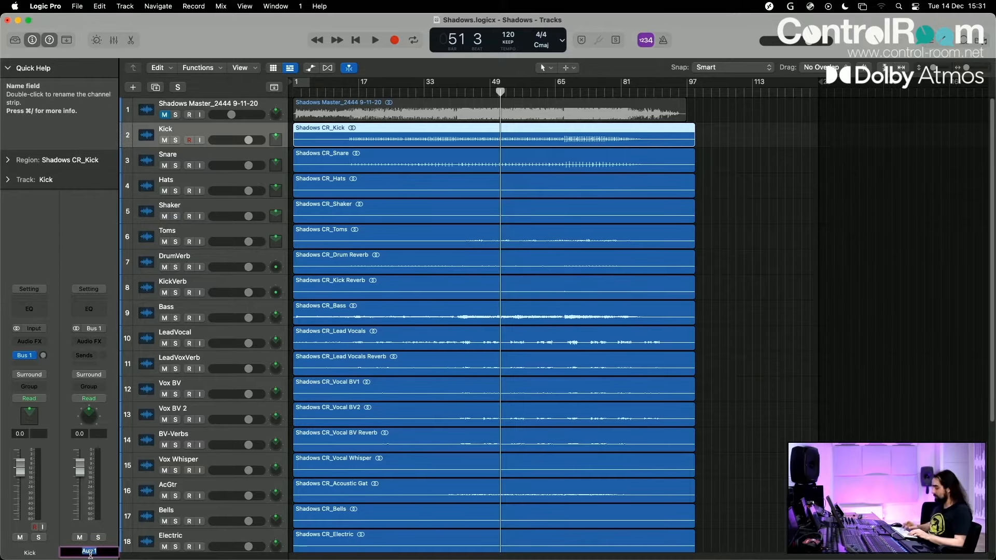
drag(591, 149, 569, 144)
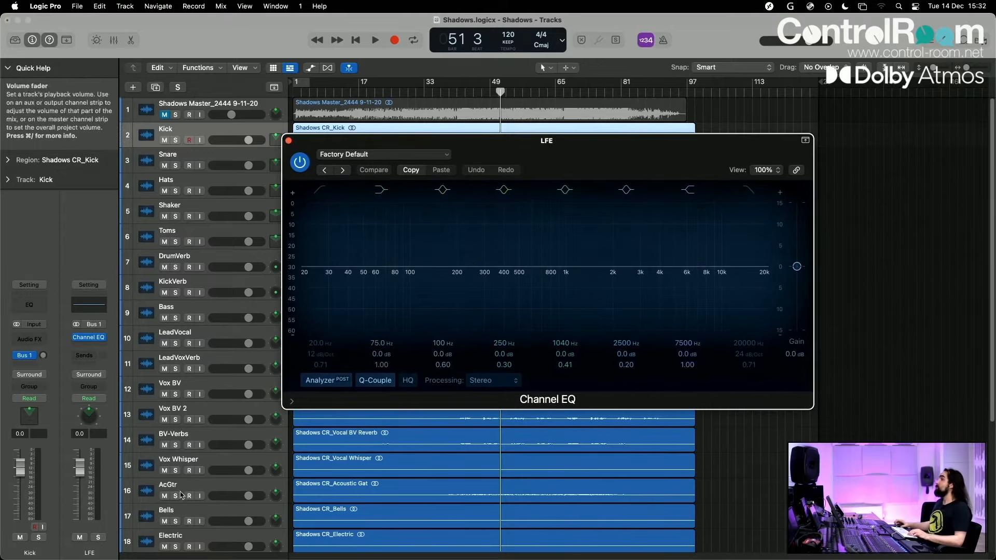
Enable the band 8 high-cut at 24 dB/Oct and pull it down to about 124 Hz.
click(748, 190)
click(752, 190)
click(752, 191)
click(752, 191)
click(752, 191)
drag(766, 270, 449, 294)
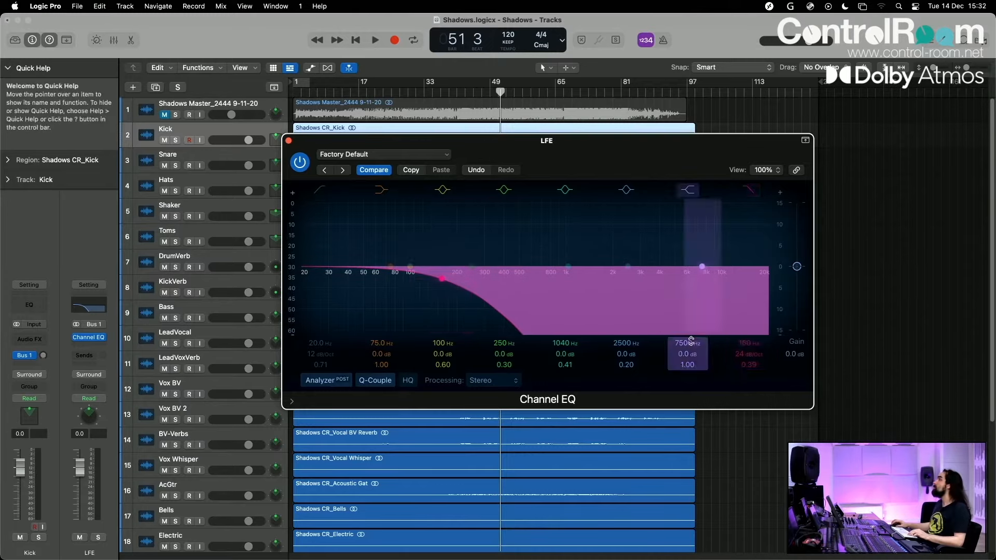
drag(748, 343, 749, 349)
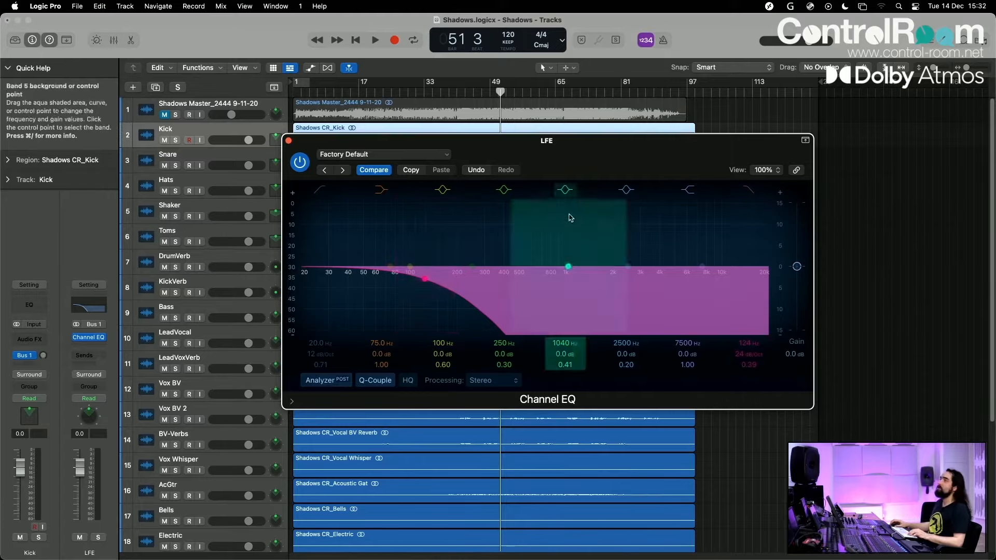
click(288, 141)
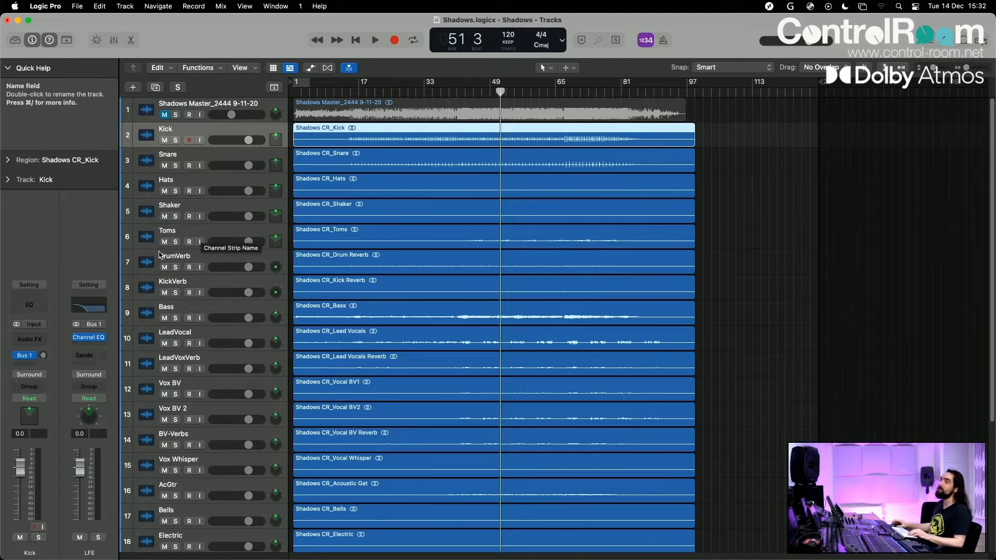
Set the LFE aux output to Mono > Output 4, then solo the Kick.
click(89, 375)
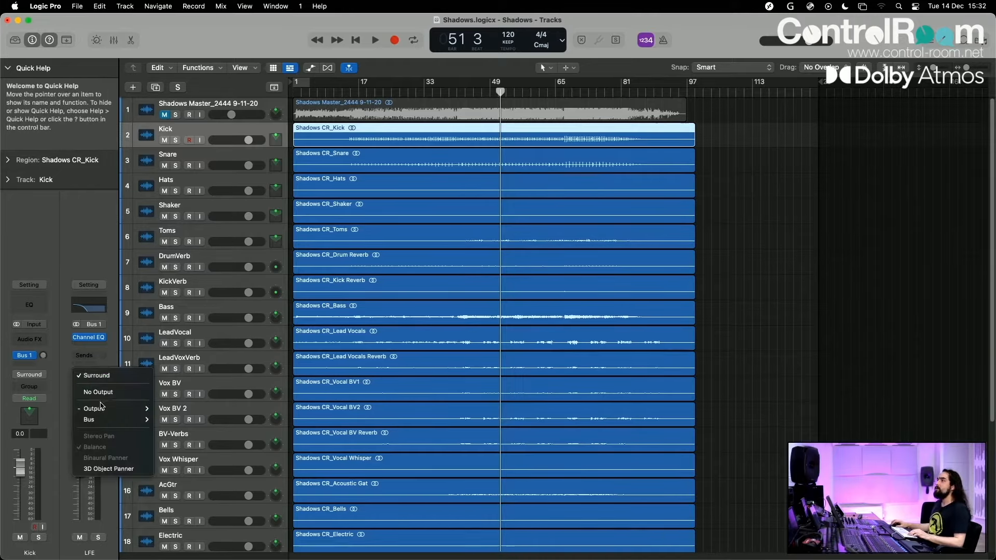
mouse_move(104, 411)
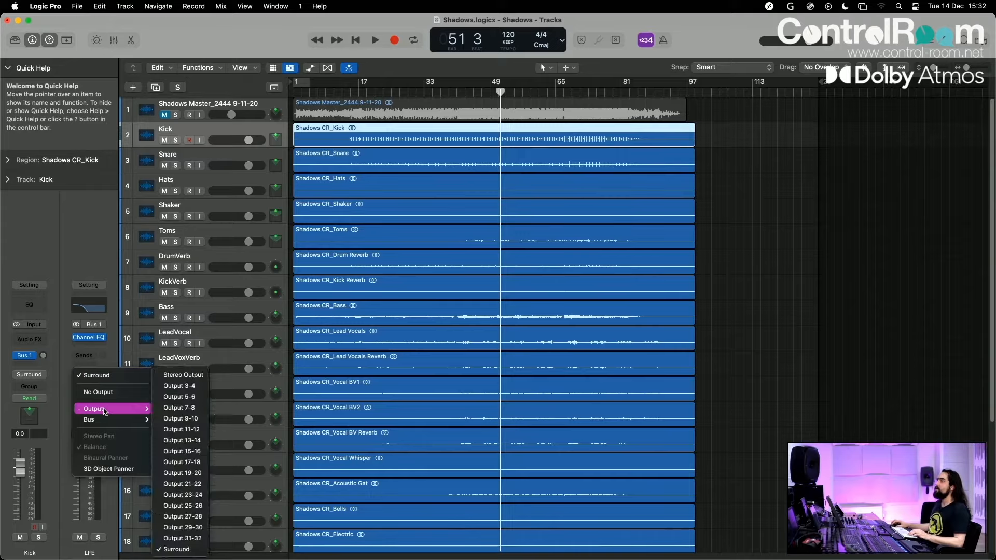
click(59, 496)
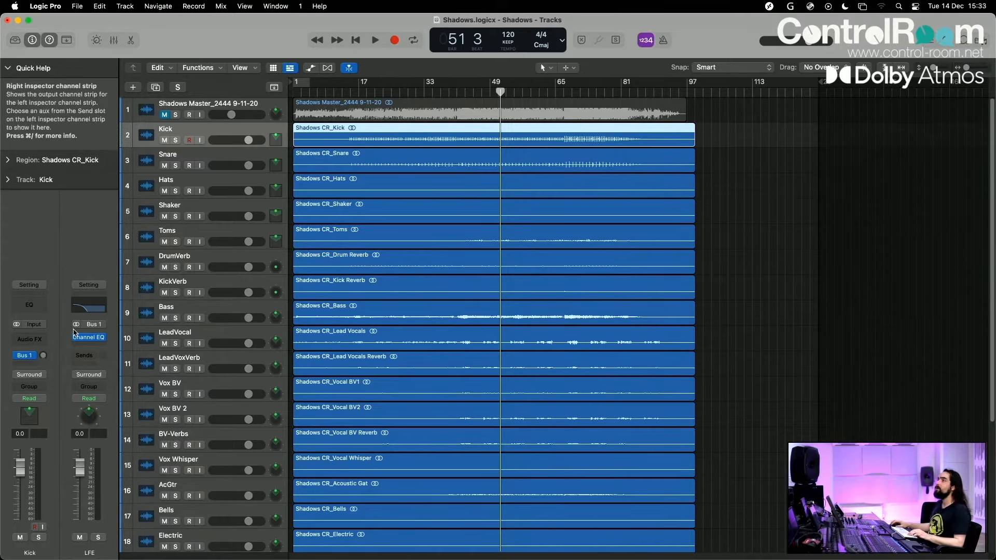
click(88, 375)
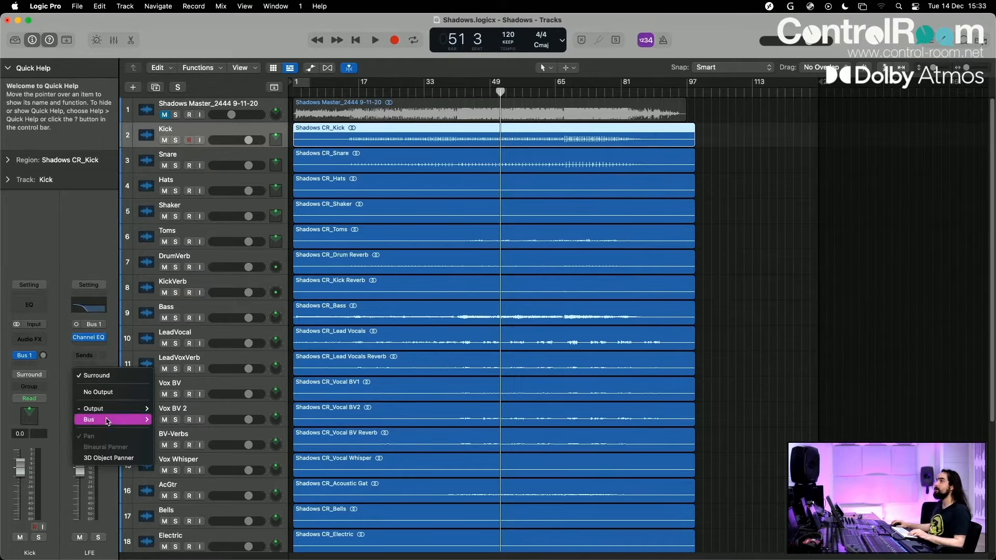
mouse_move(114, 409)
mouse_move(187, 549)
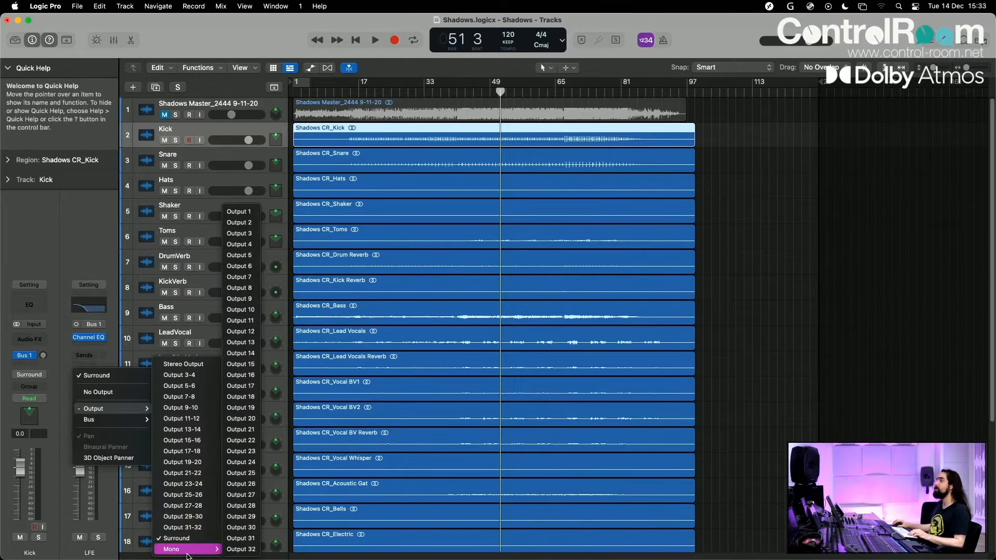
click(246, 245)
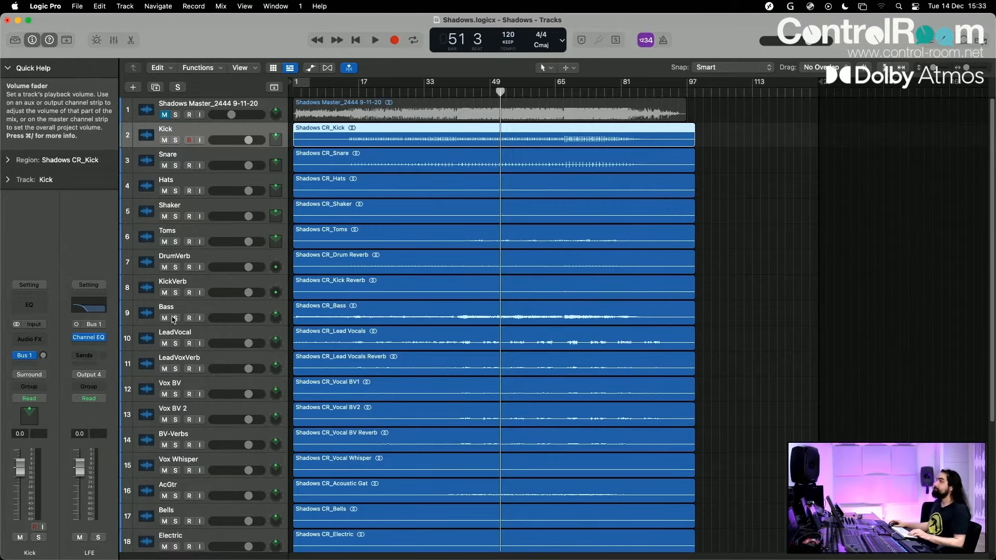
click(174, 141)
Play the song and raise the Kick's Bus 1 send level to -7.5.
key(space)
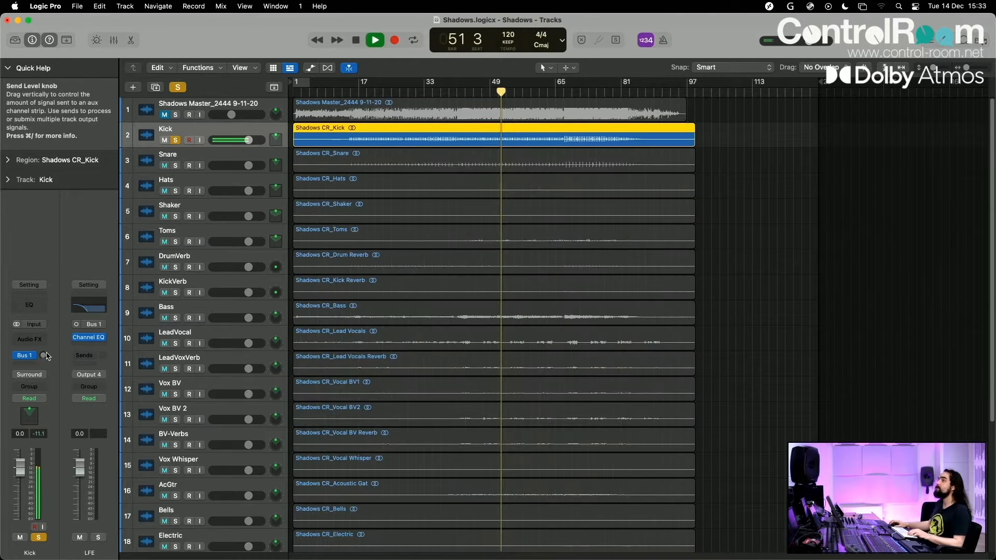
drag(43, 356, 50, 318)
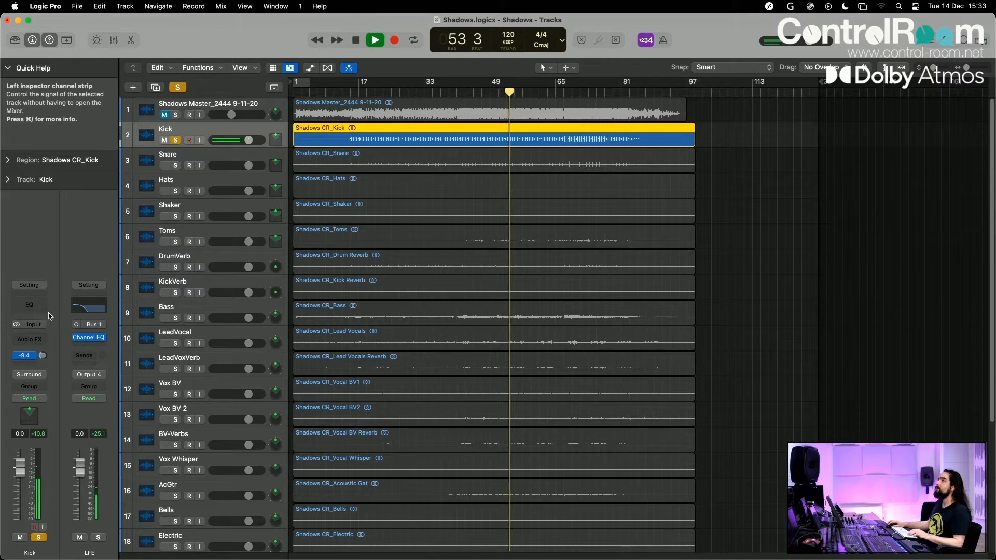
drag(44, 357, 44, 352)
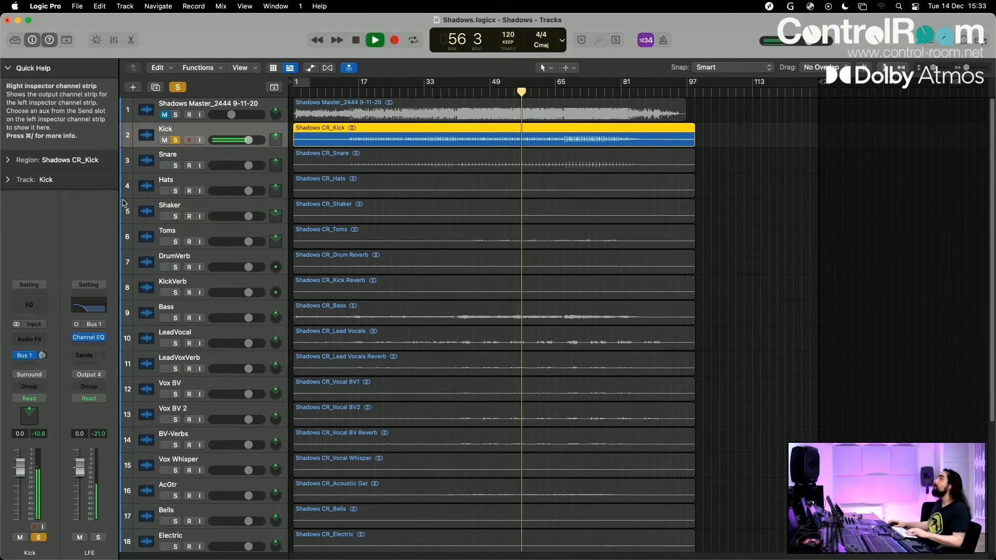
key(space)
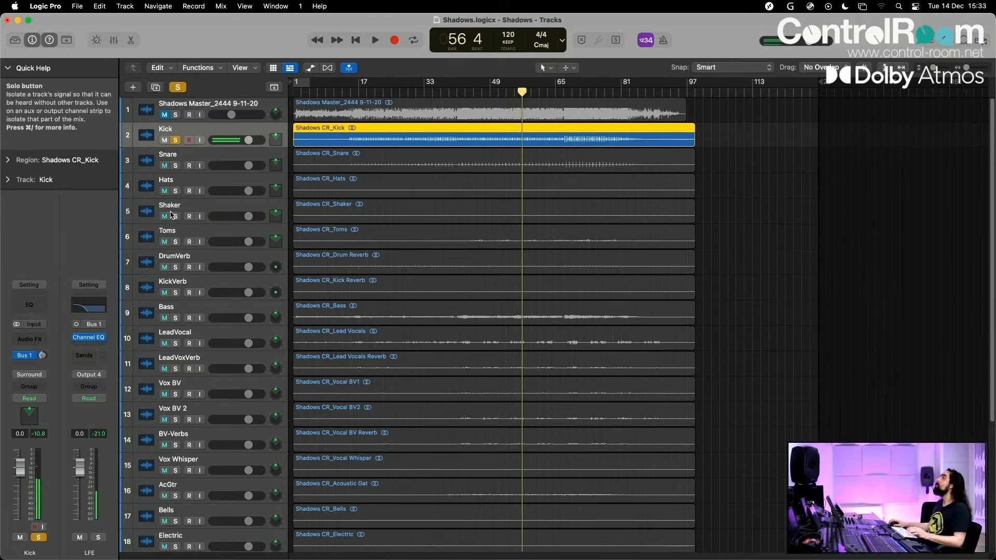
Open the Mixer window from the menu bar.
click(223, 7)
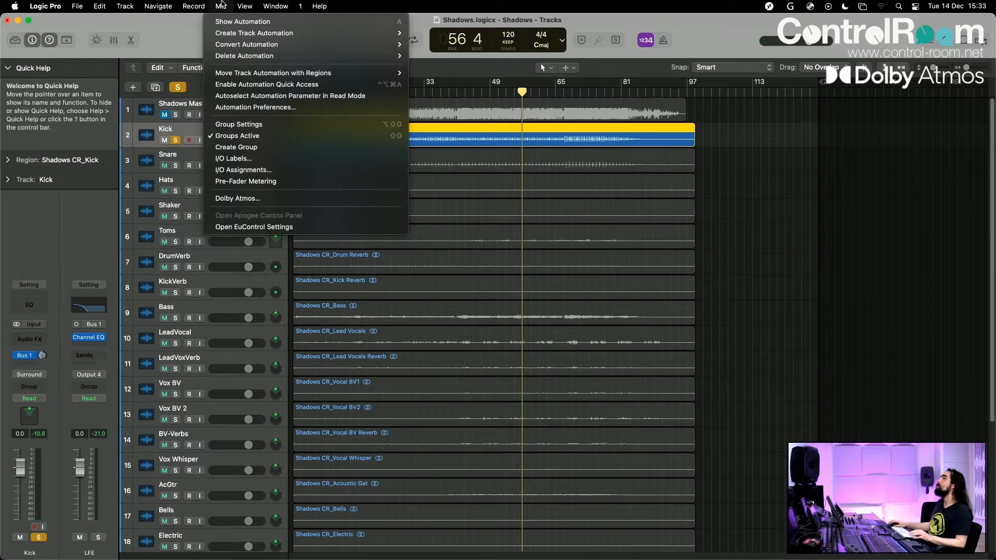
click(221, 5)
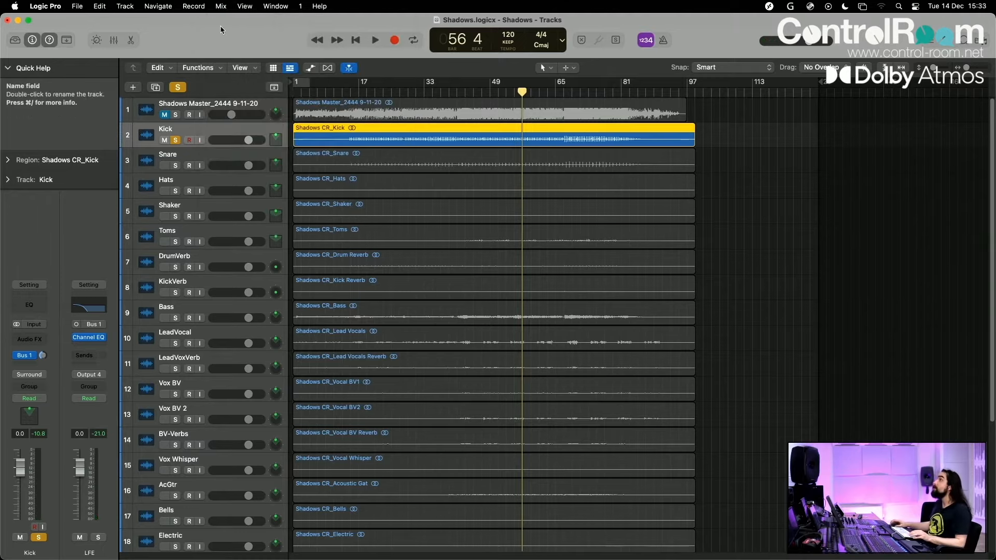
click(221, 5)
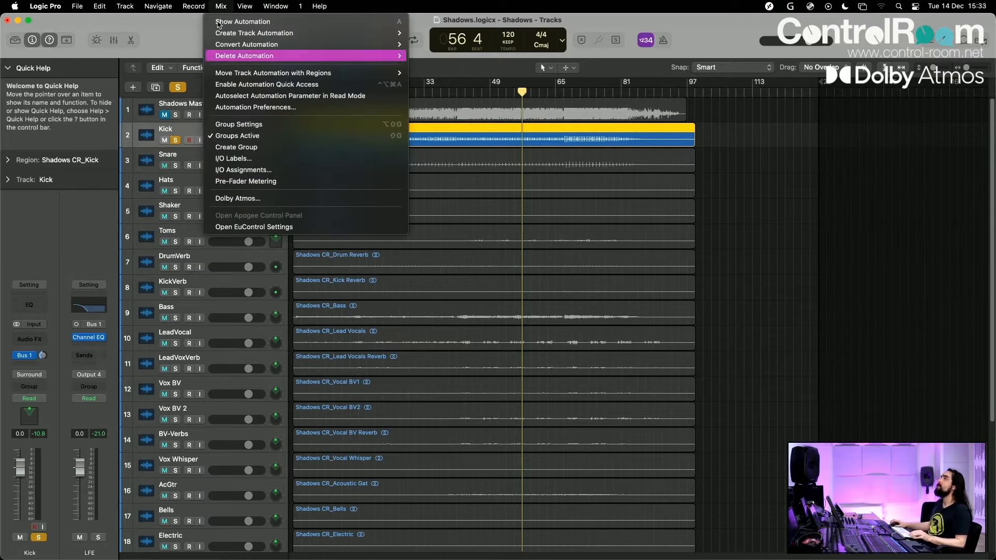
mouse_move(276, 6)
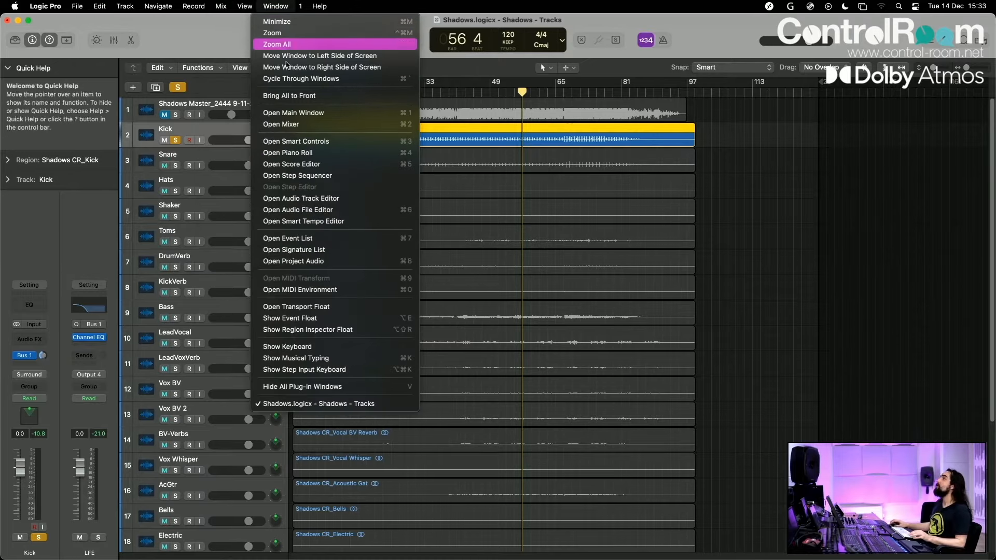
click(291, 125)
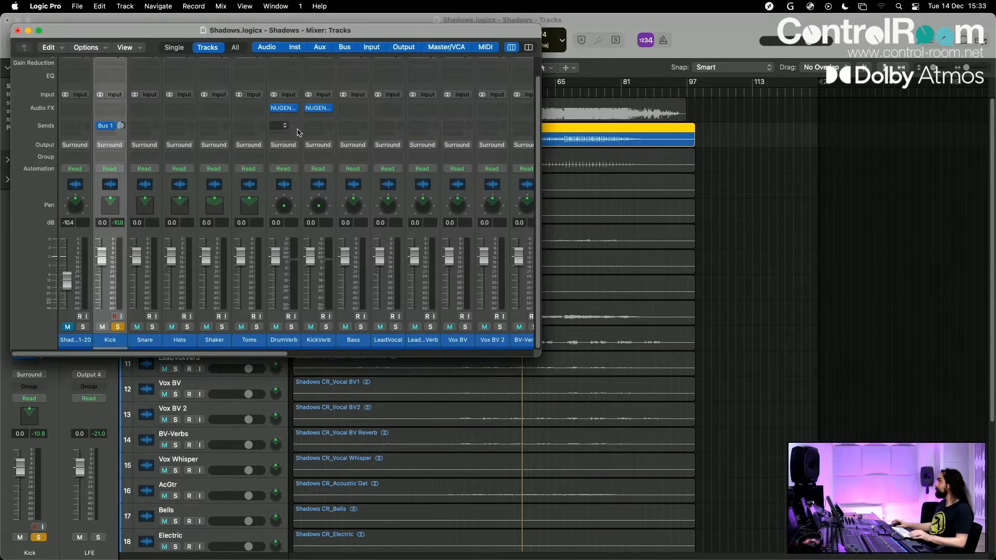
Scroll to the Master strip and open its Dolby Atmos renderer plug-in.
drag(227, 358, 560, 361)
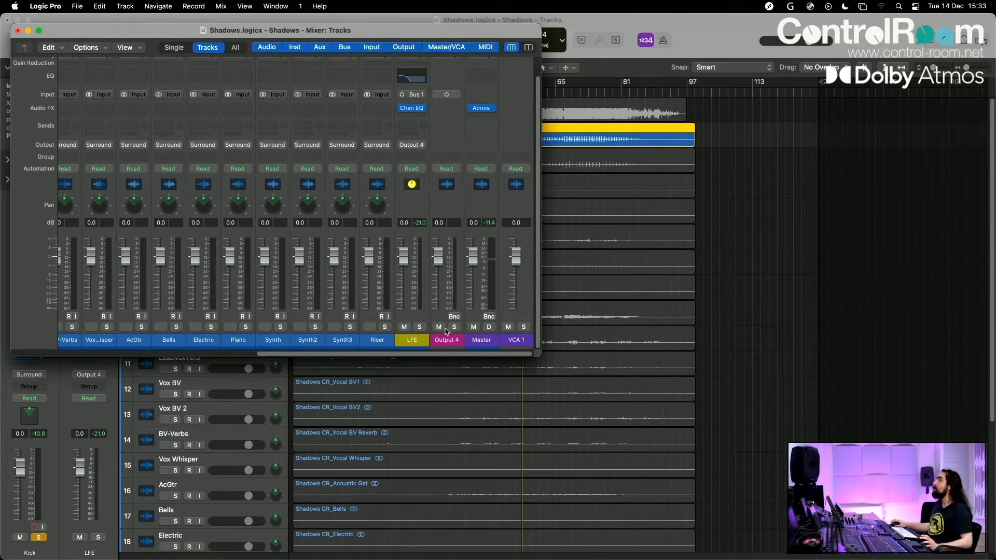
click(481, 340)
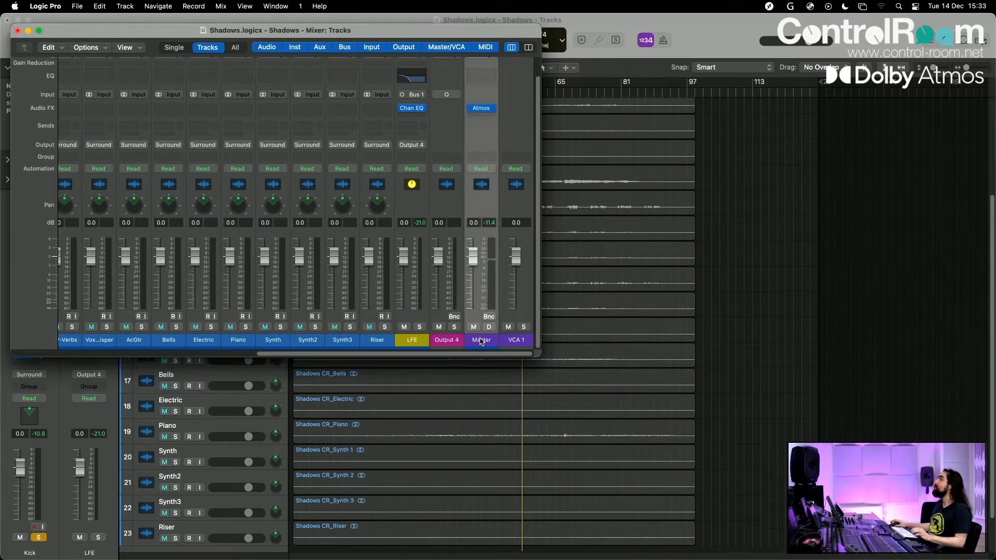
click(482, 108)
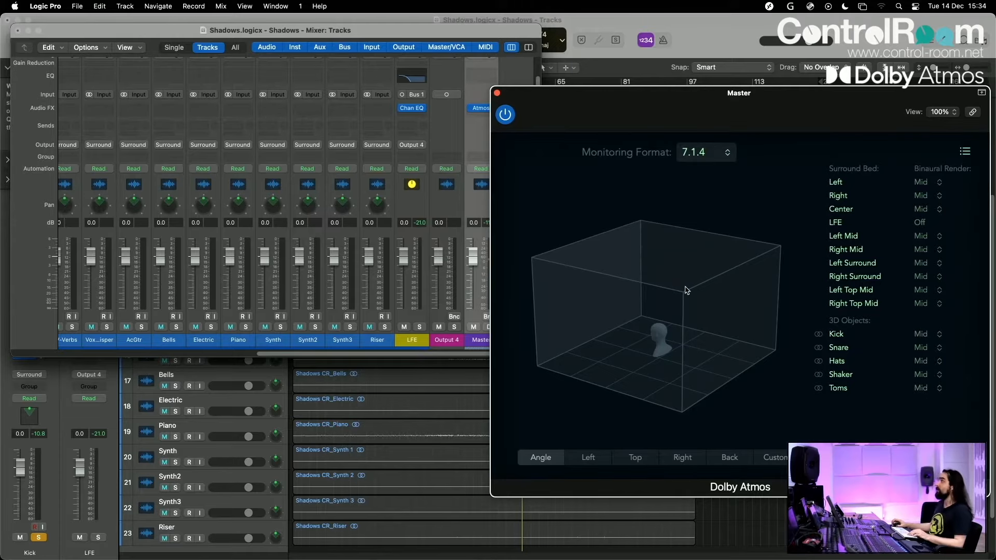
Unsolo the Kick and play the full mix from the start, jumping to bar 14.
mouse_move(656, 288)
mouse_down()
mouse_move(643, 311)
mouse_move(614, 316)
mouse_move(708, 306)
mouse_move(656, 299)
mouse_up()
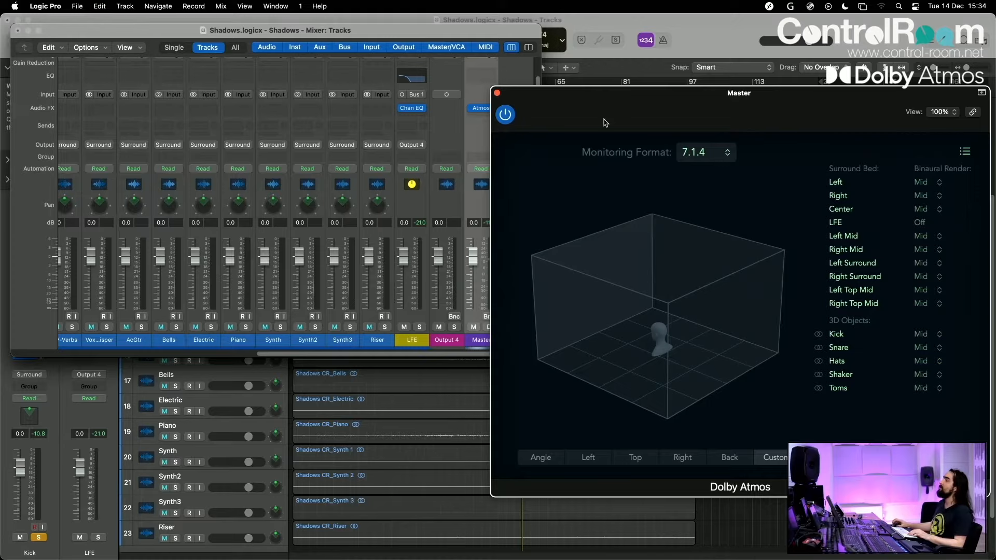
click(607, 19)
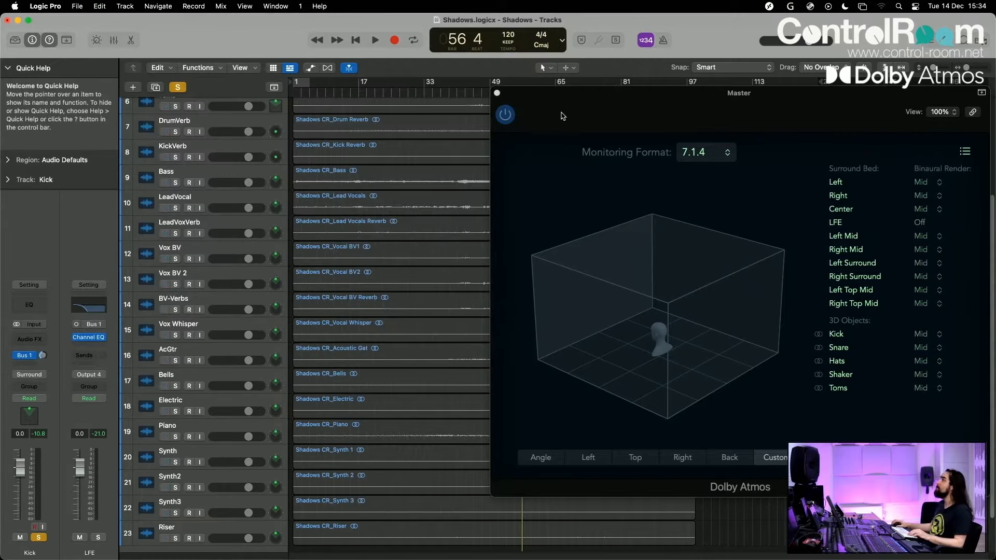
key(Return)
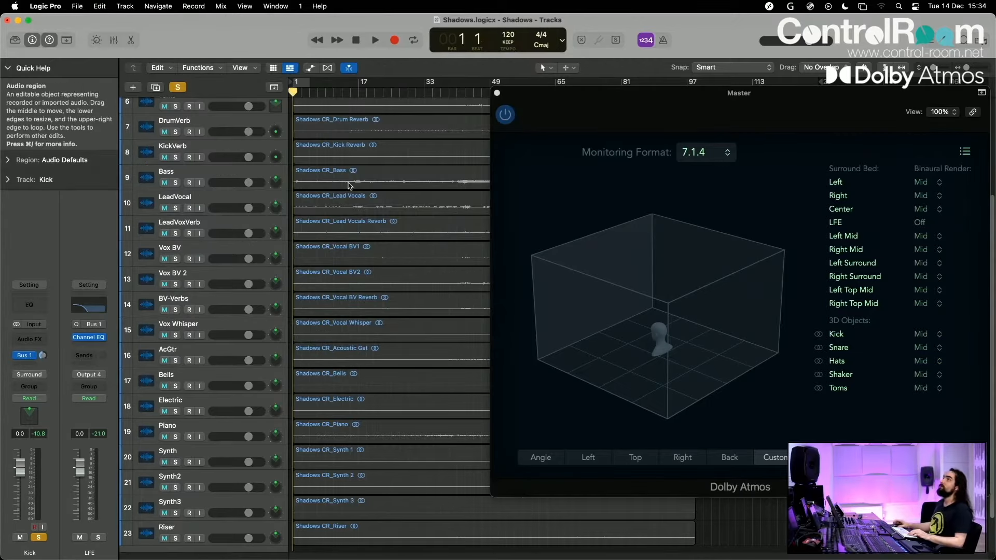
scroll(240, 223, up, 5)
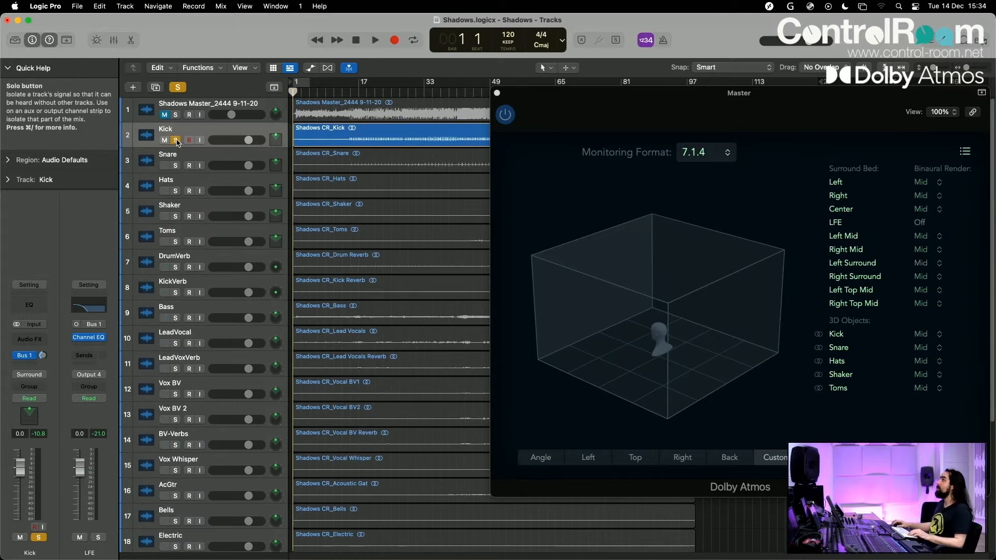
click(175, 140)
key(space)
key(space)
click(346, 95)
key(space)
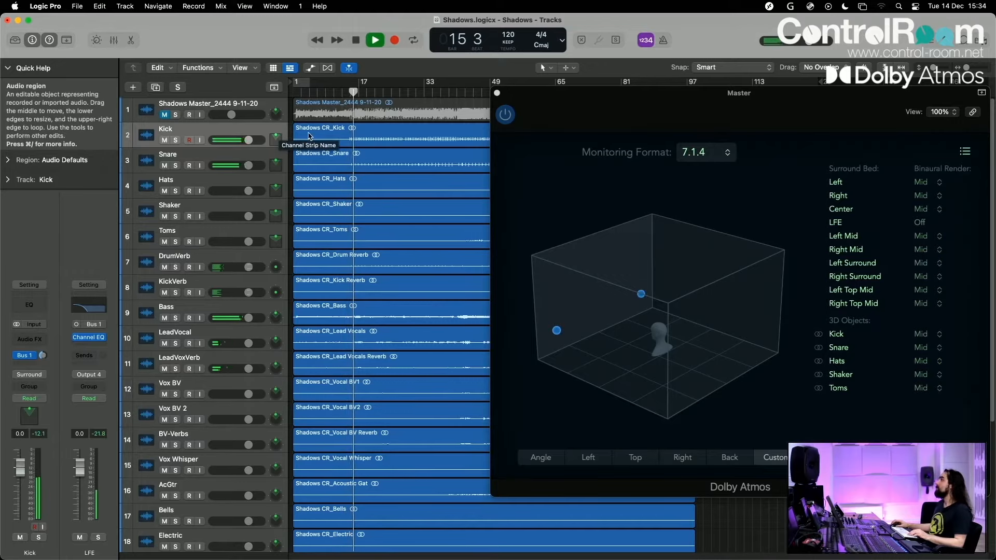
Watch the objects in the rotated 3D room from bar 43, then stop and close the renderer.
drag(558, 366, 647, 370)
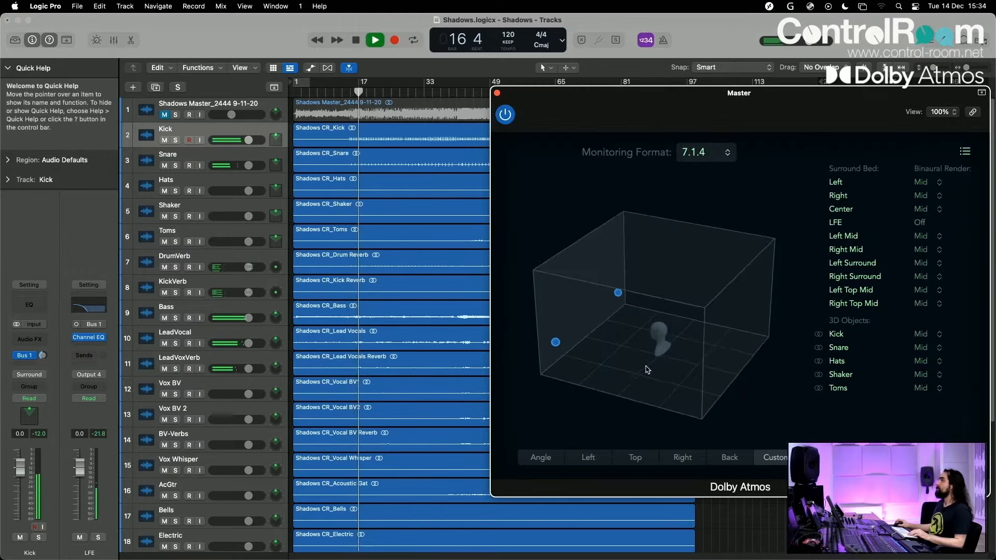
click(467, 93)
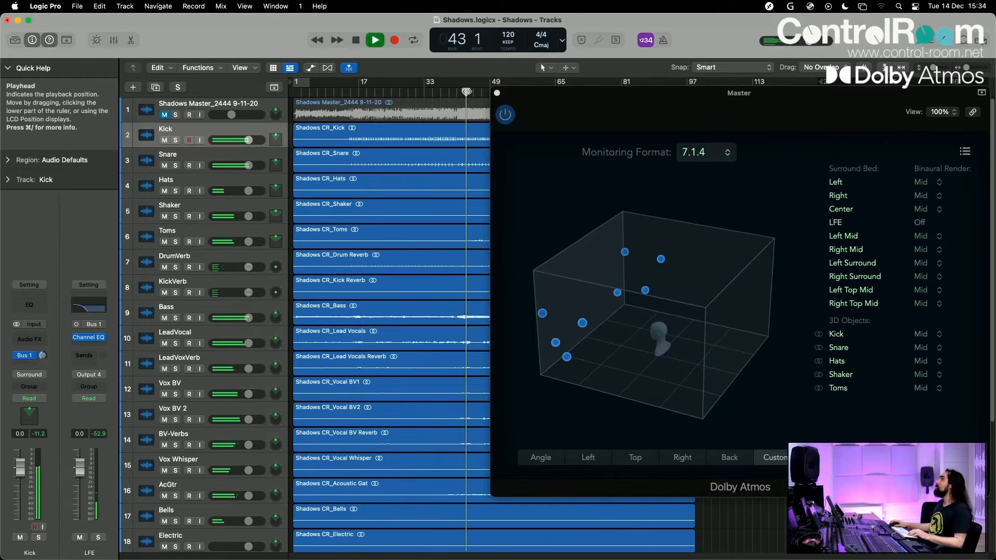
drag(584, 313, 692, 349)
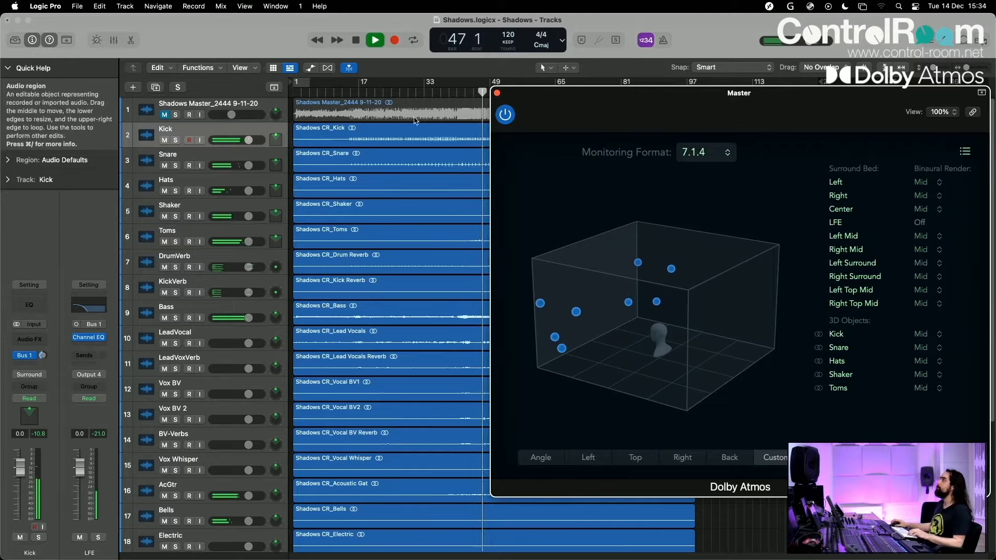
key(space)
click(497, 93)
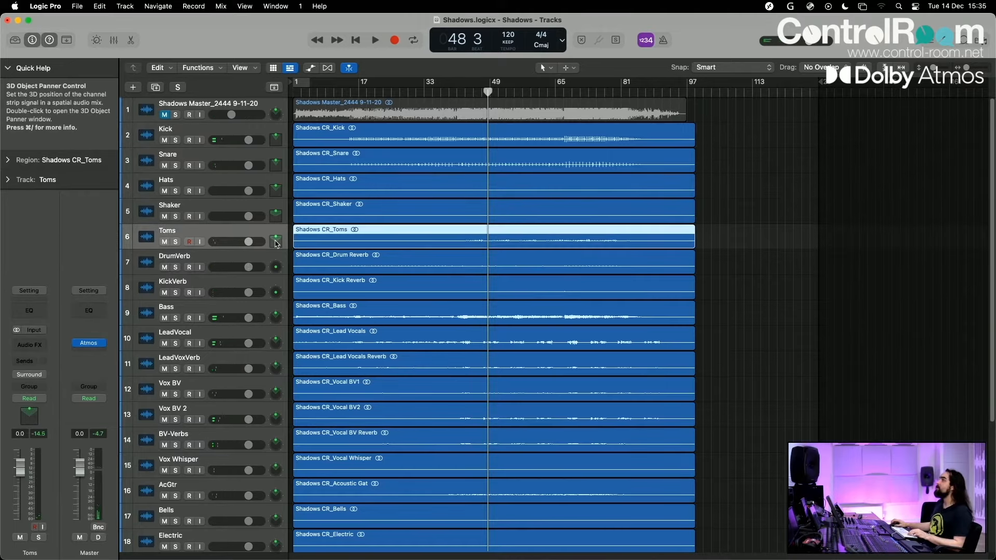
Widen the Toms 3D Object Panner spread to +150° and resume playback.
double_click(276, 241)
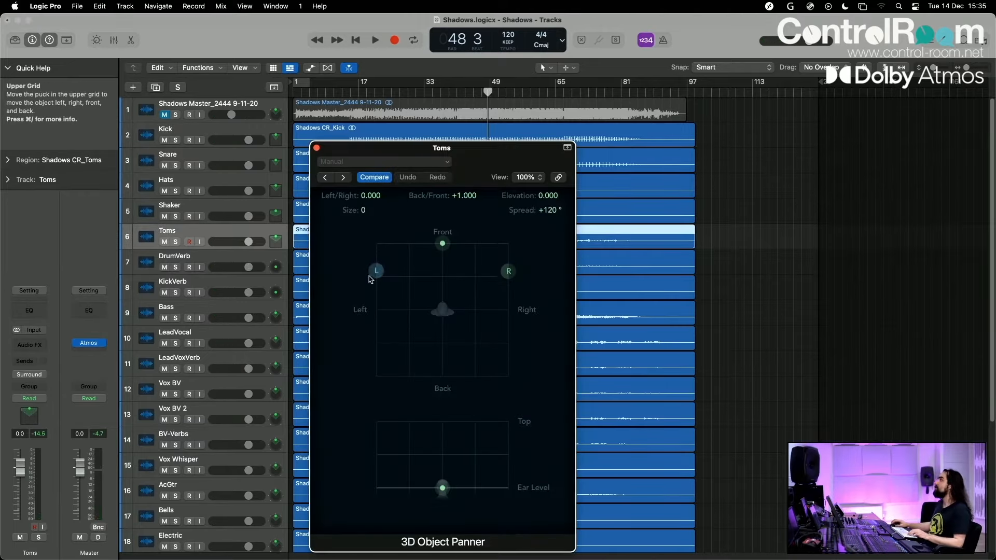
drag(370, 279, 359, 298)
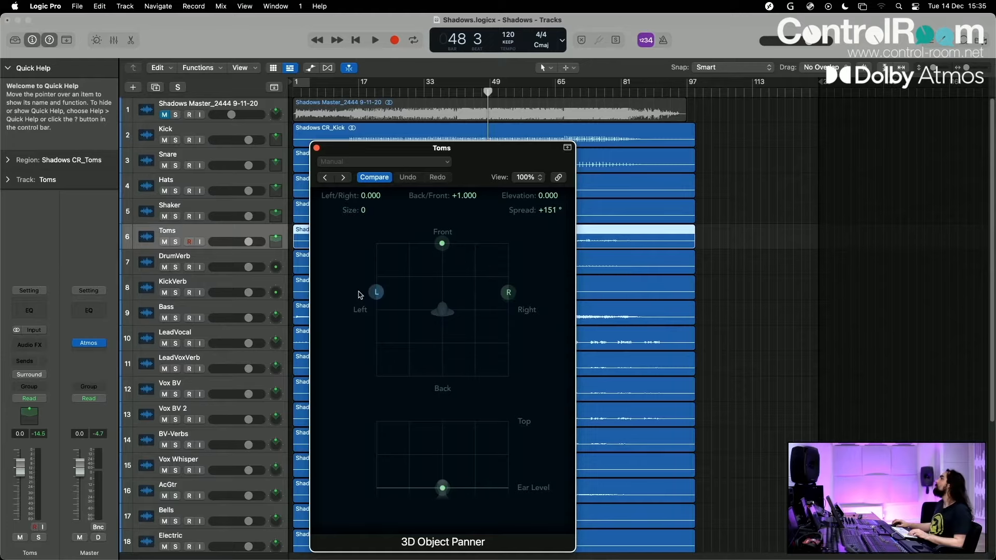
click(316, 148)
key(space)
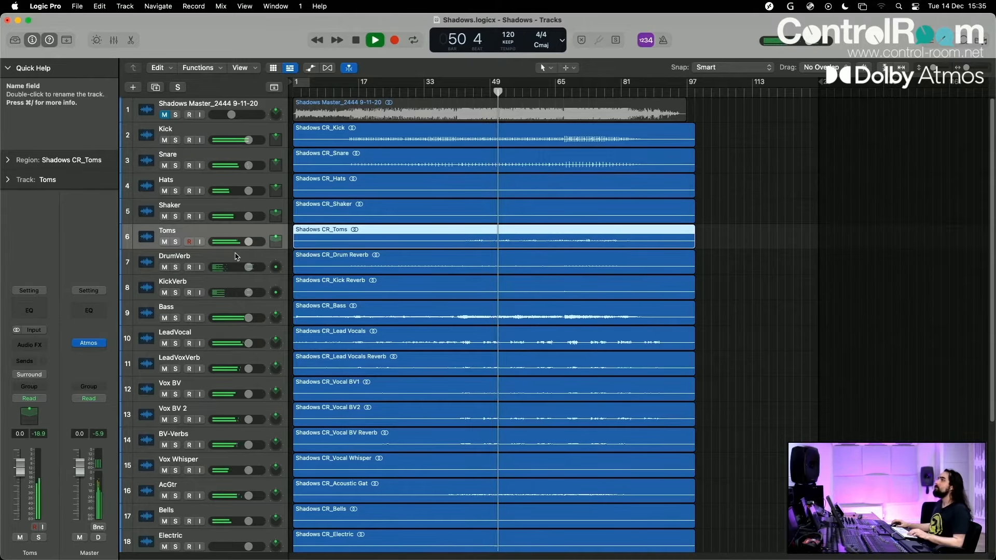
Scroll down to the Bass track, solo it and restart playback.
scroll(229, 265, down, 1)
scroll(228, 266, down, 3)
key(space)
scroll(223, 264, down, 5)
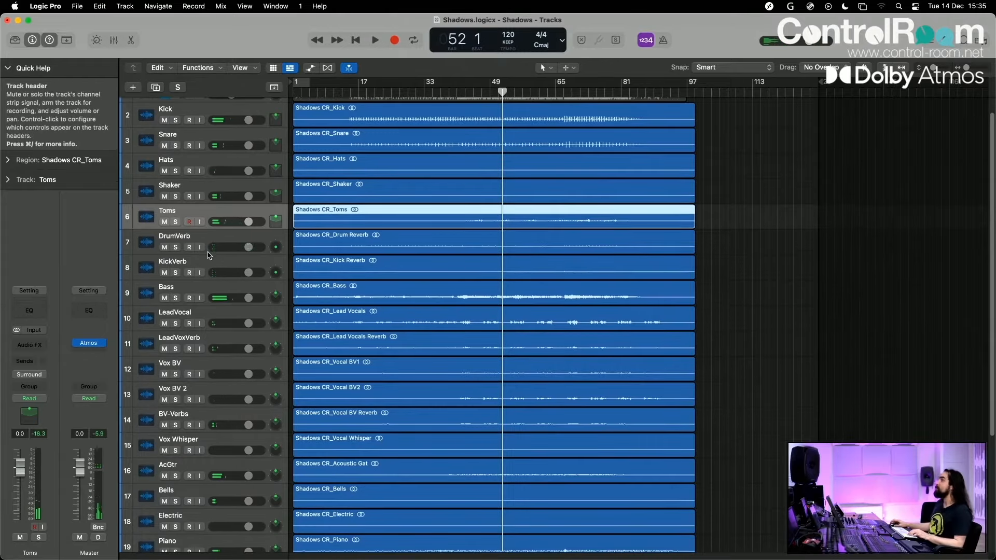
scroll(206, 260, down, 5)
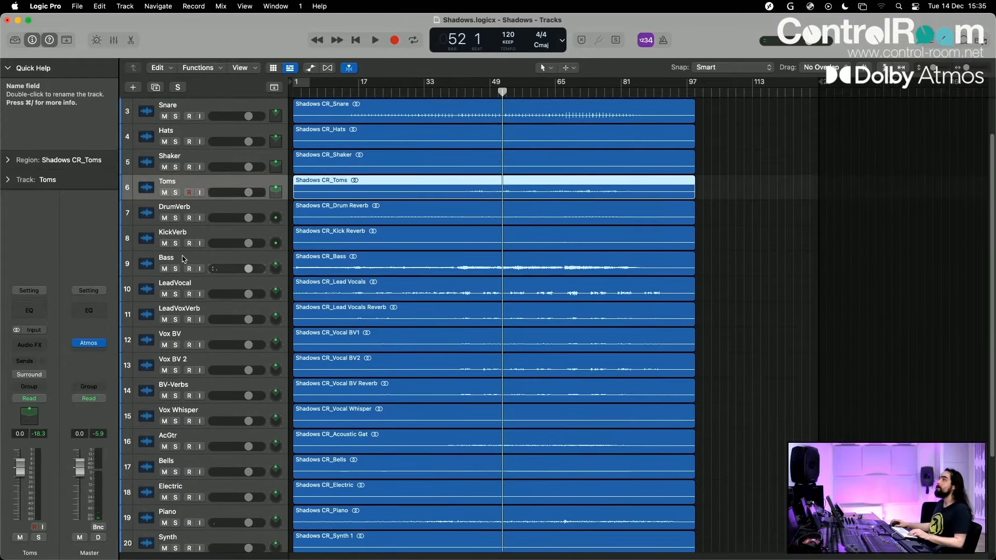
click(294, 259)
key(ctrl+s)
key(space)
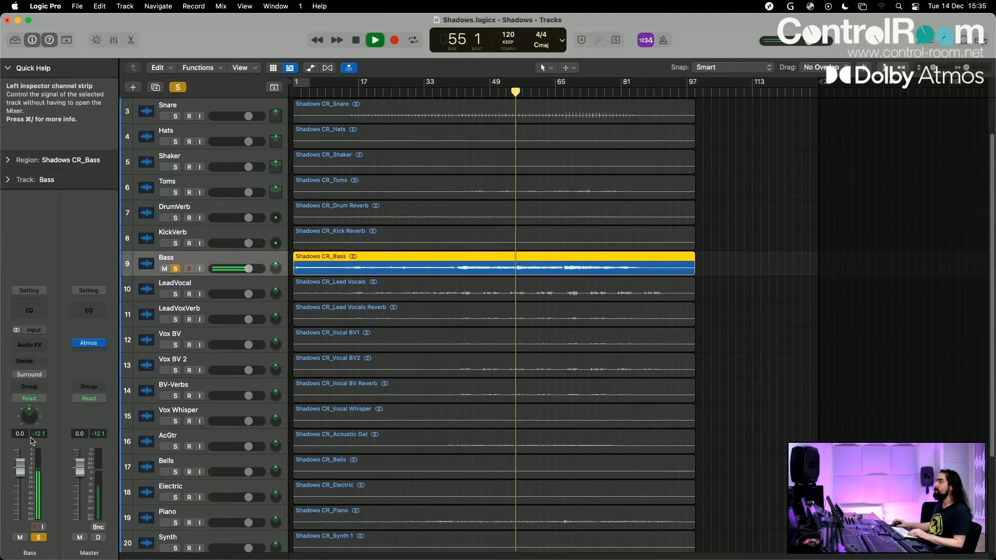
Route the Bass output through the 3D Object Panner and check its +90° spread.
click(31, 376)
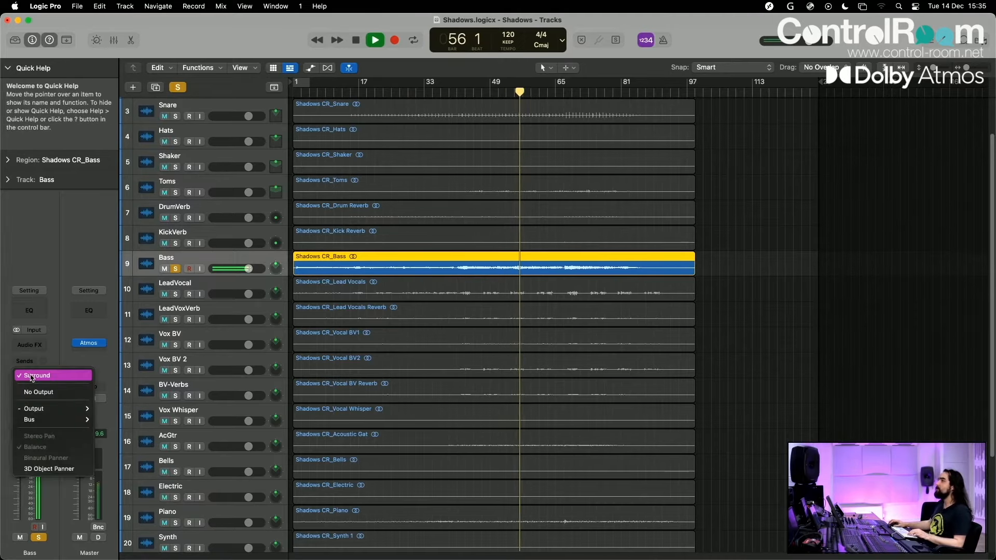
mouse_move(48, 414)
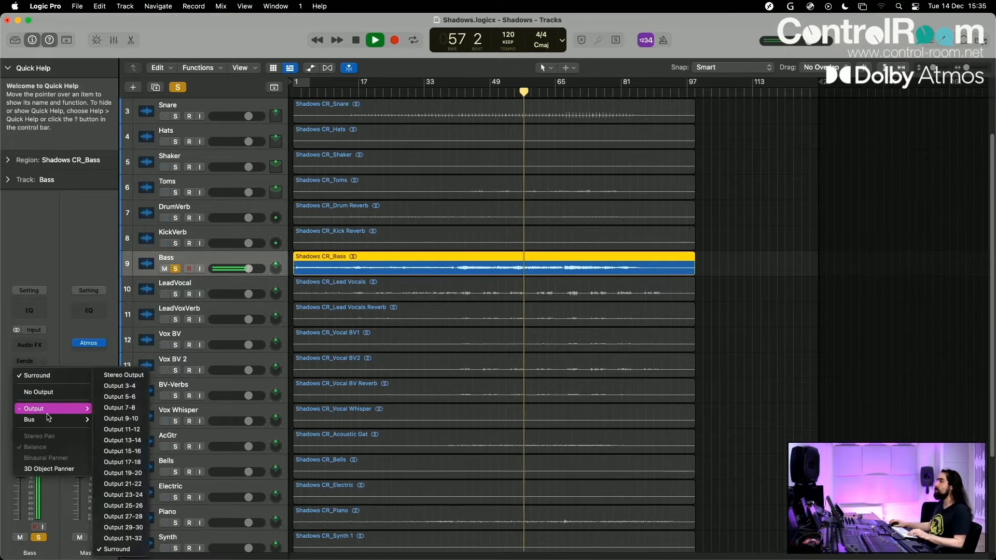
click(50, 469)
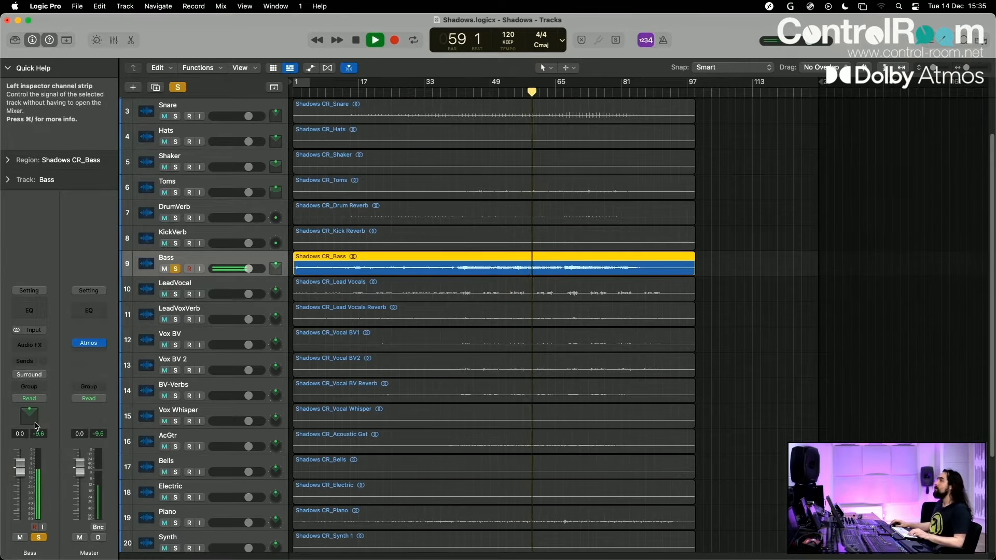
double_click(29, 415)
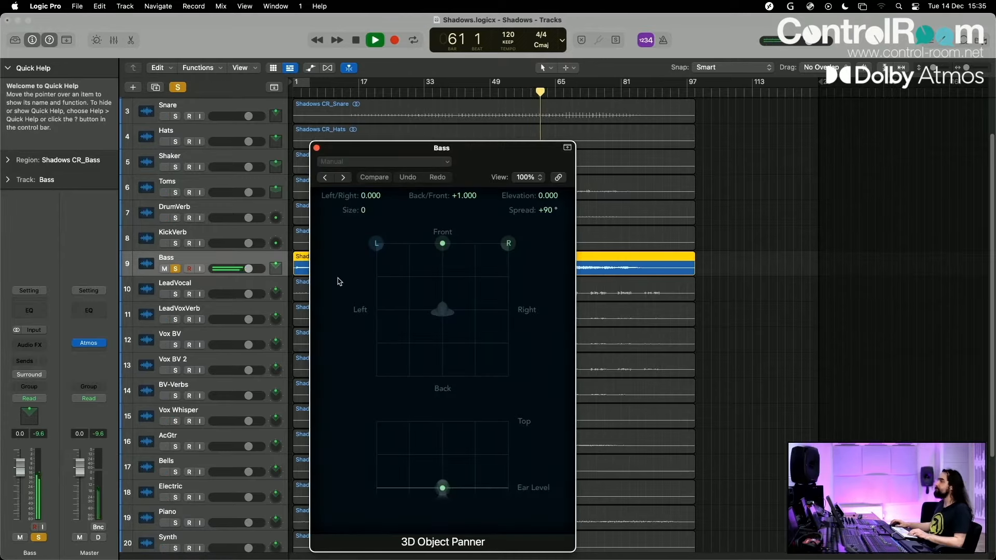
click(316, 148)
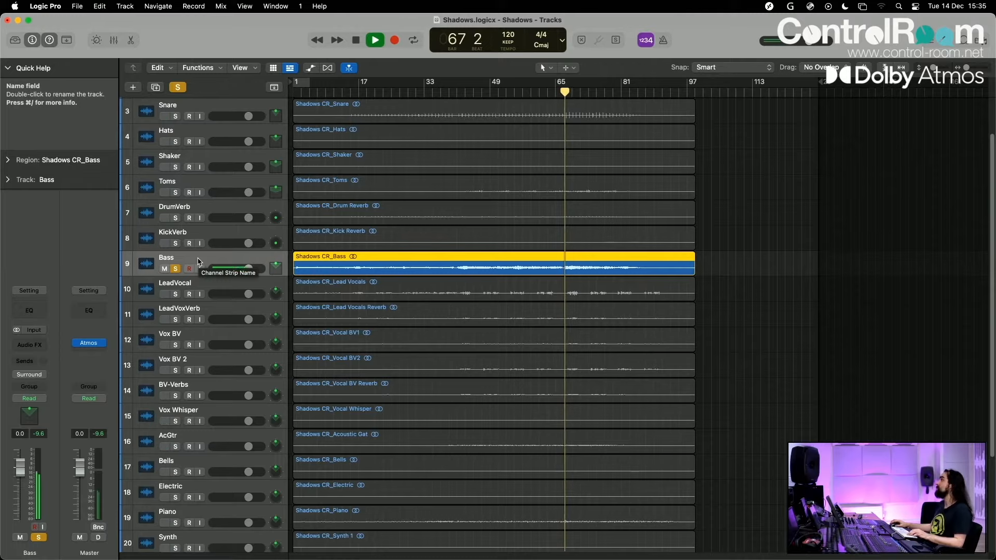
Solo LeadVocal and narrow its 3D Object Panner spread to +85°.
click(189, 294)
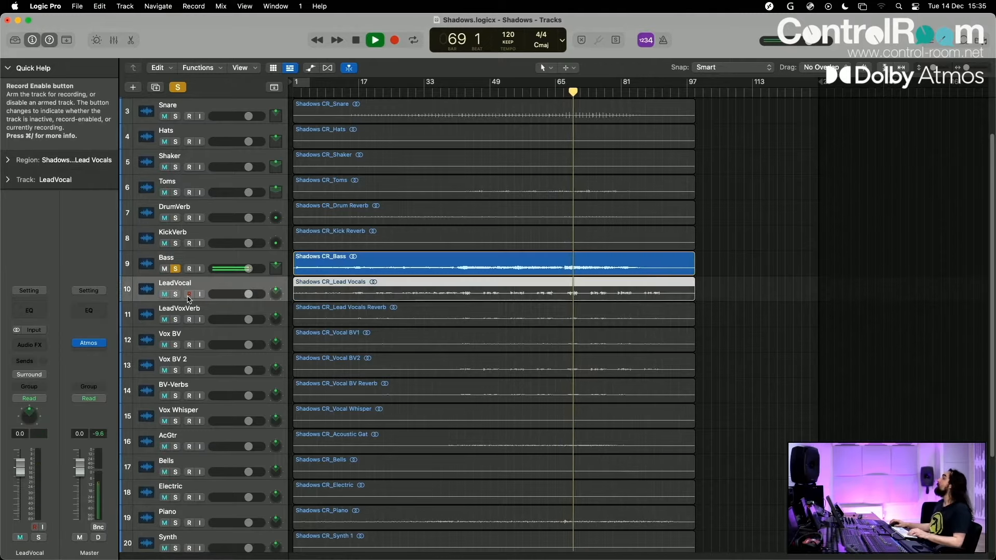
click(175, 294)
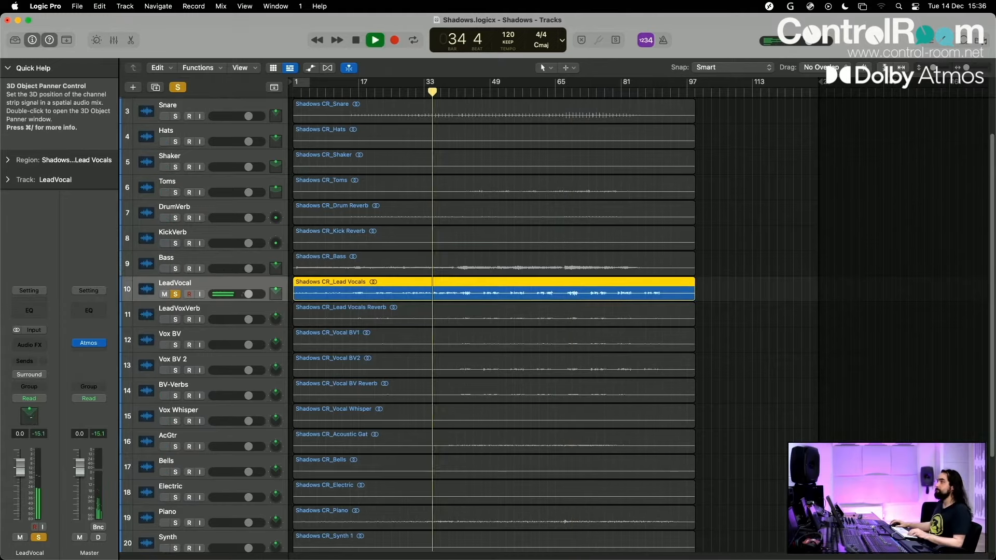
double_click(276, 294)
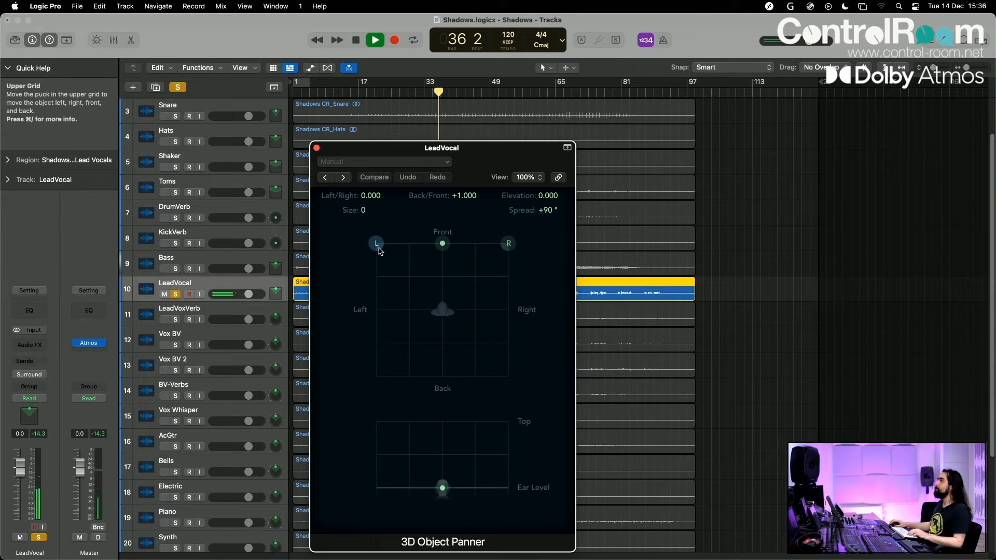
drag(407, 151, 619, 156)
key(space)
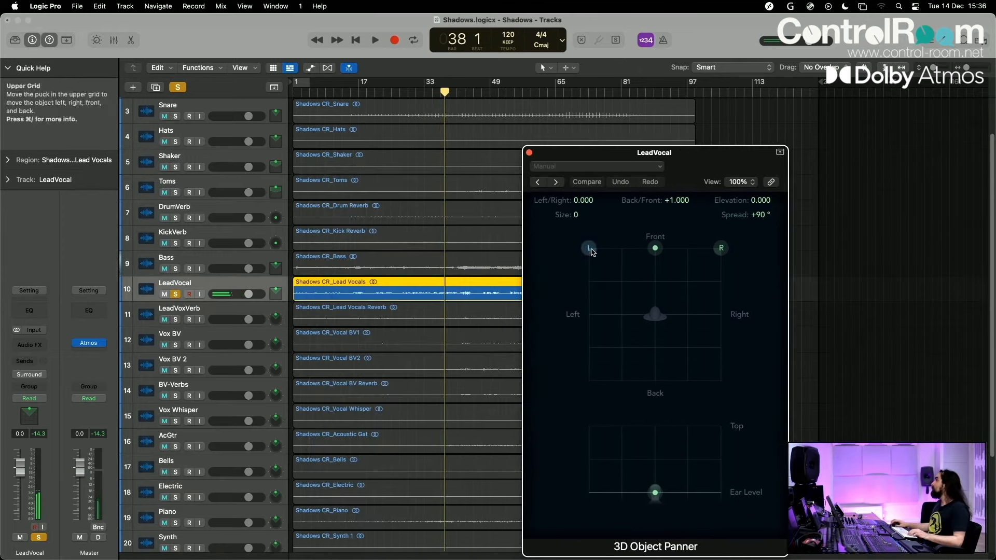
drag(766, 226, 766, 225)
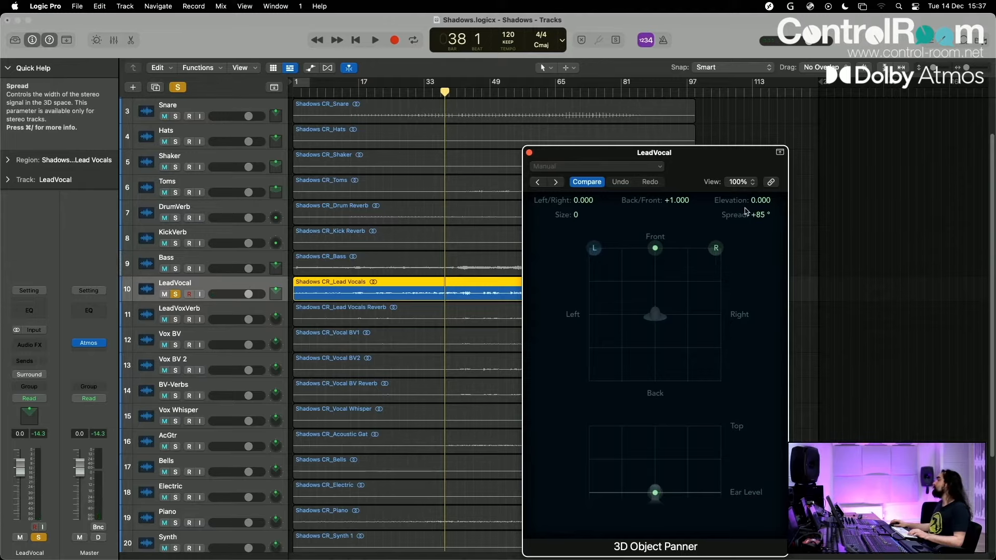
click(528, 152)
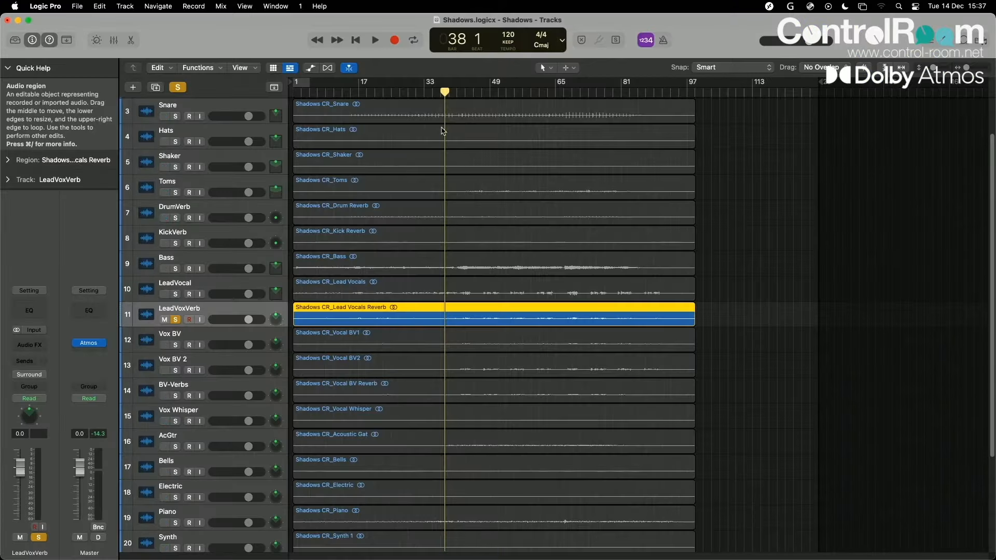
Play briefly from around bar 47, stop, and open the LeadVoxVerb Audio FX plug-in menu.
drag(444, 93, 482, 94)
key(space)
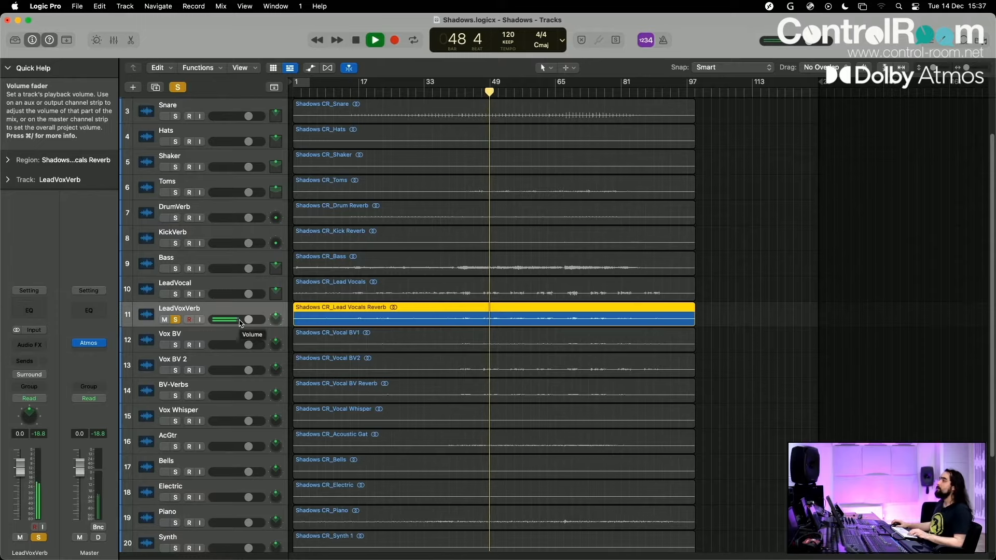
key(space)
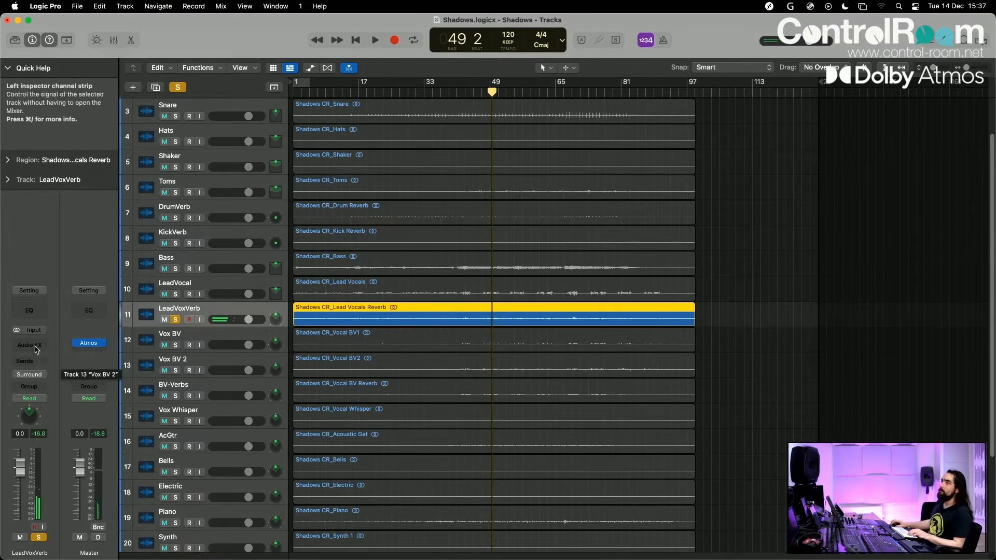
click(32, 345)
Insert NUGEN Halo Upmix on LeadVoxVerb and play to hear the upmixed reverb.
click(58, 393)
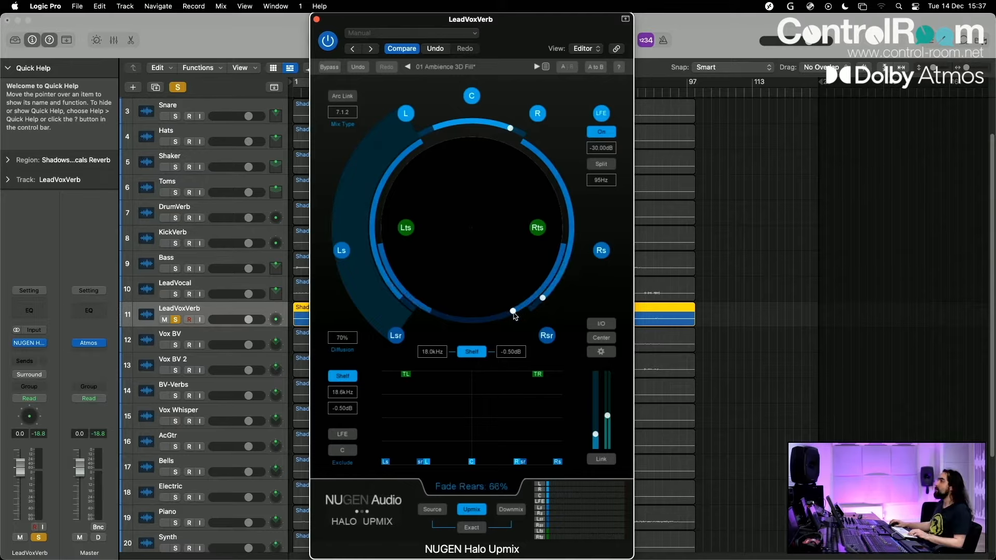
key(space)
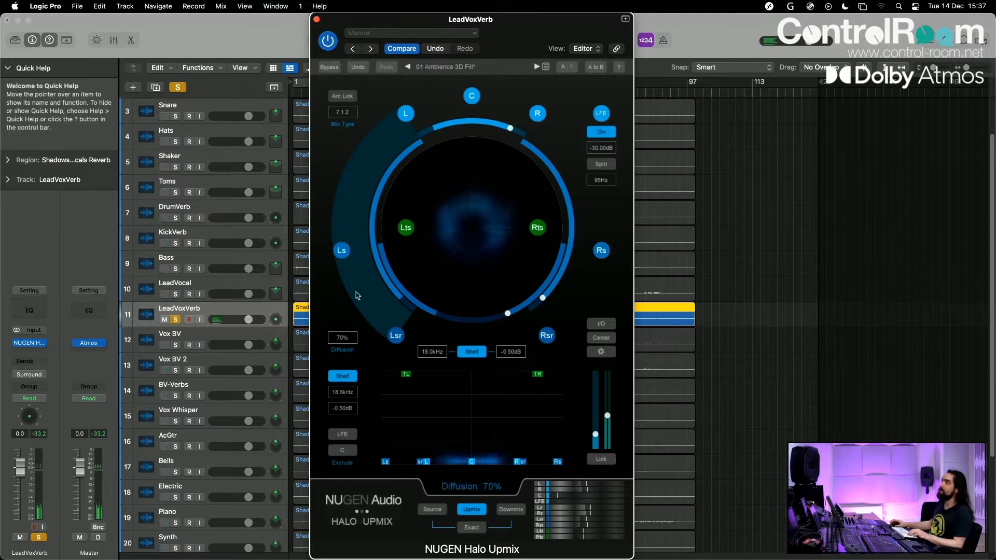
drag(390, 35, 669, 36)
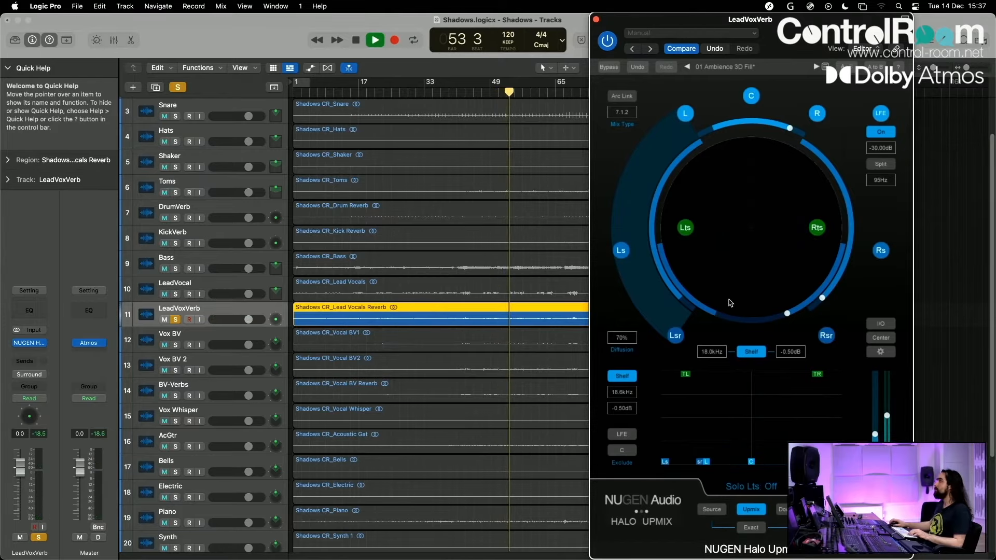
Trim front L/R to -6.50, raise surround and height trims to 2.75, then close Halo Upmix.
click(882, 325)
drag(657, 169, 658, 184)
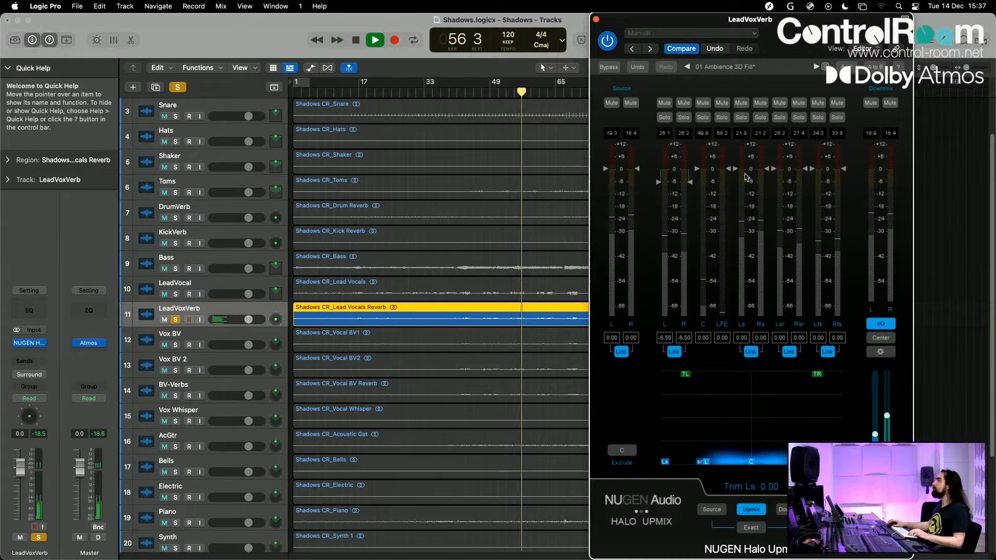
drag(773, 169, 736, 165)
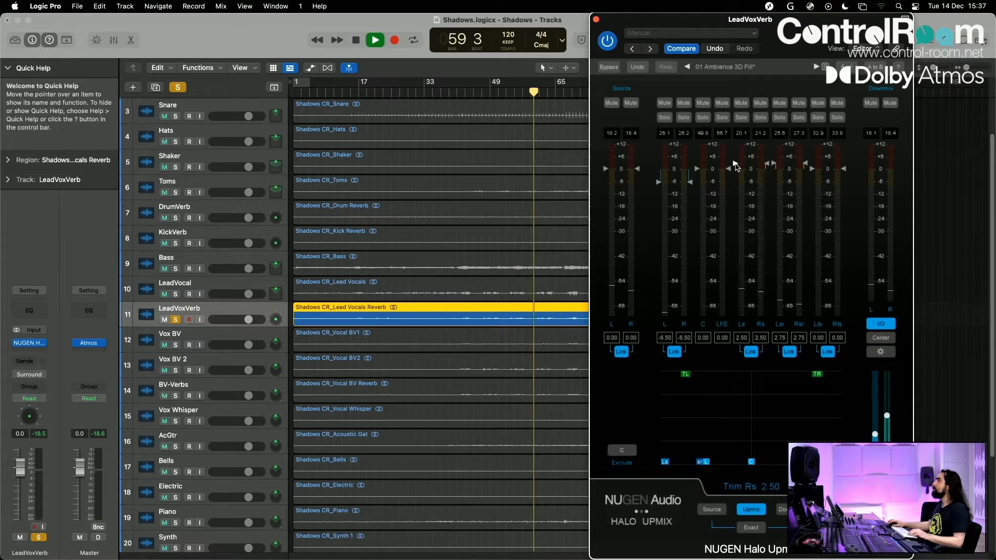
drag(811, 171, 813, 165)
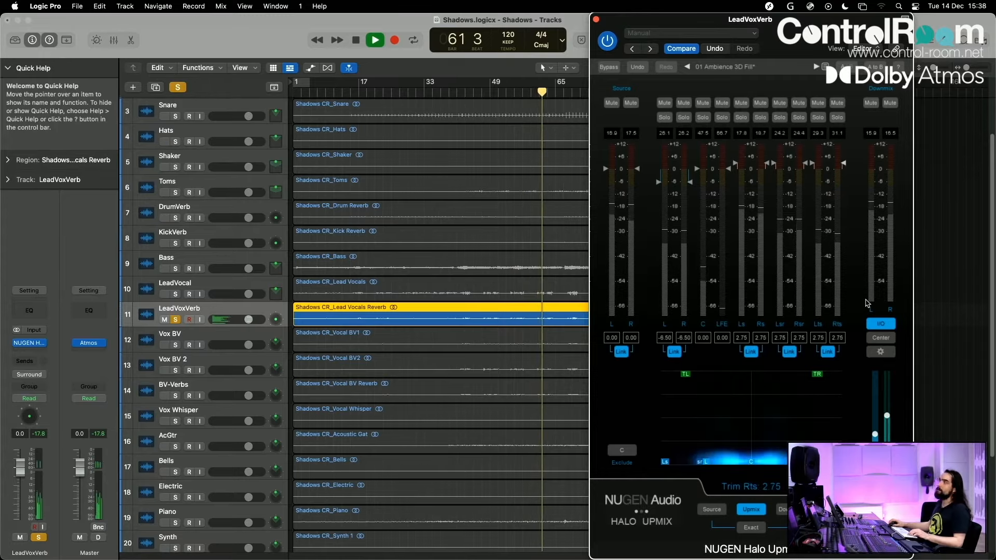
drag(886, 416, 886, 405)
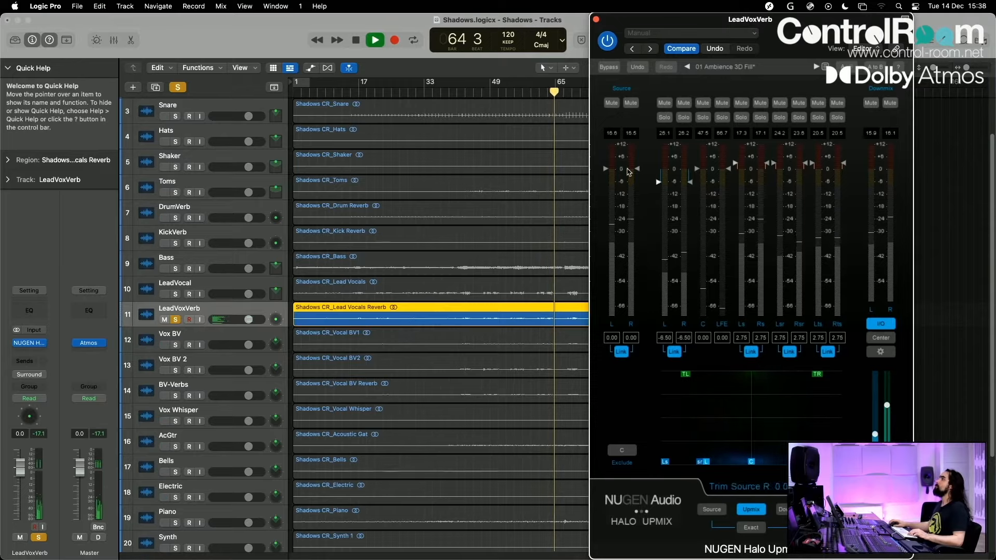
click(887, 325)
key(space)
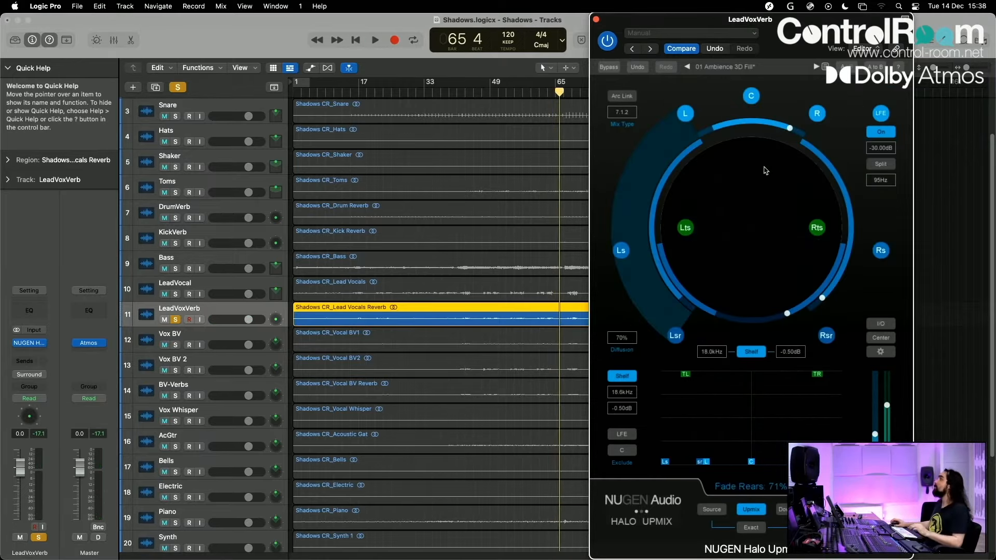
click(596, 19)
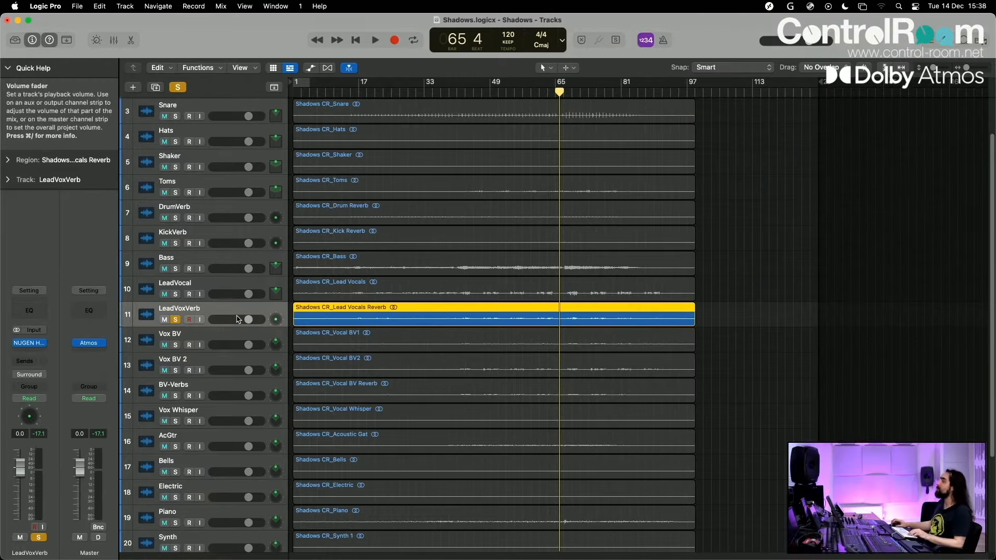
Solo Vox BV 2 alongside Vox BV and play the backing vocals from bar 68.
key(Down)
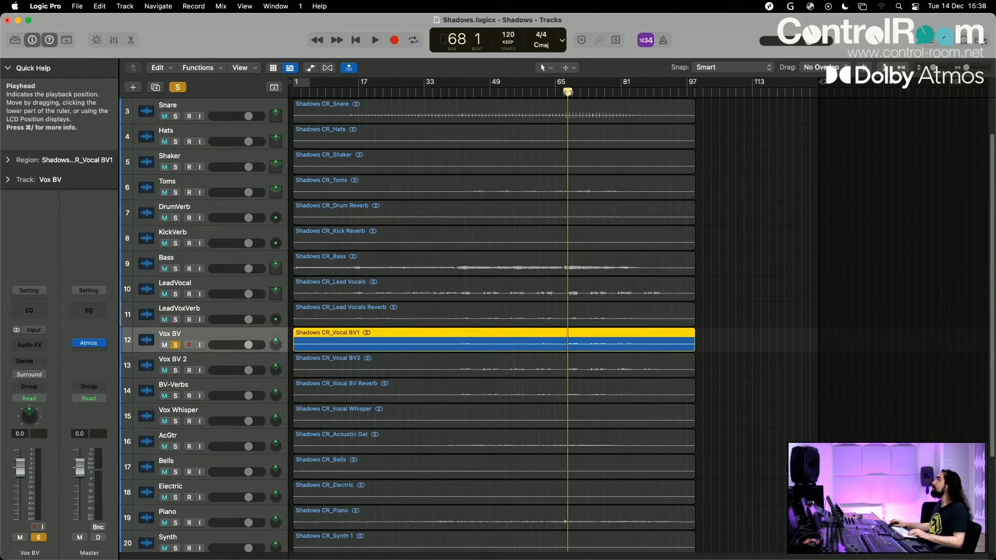
key(space)
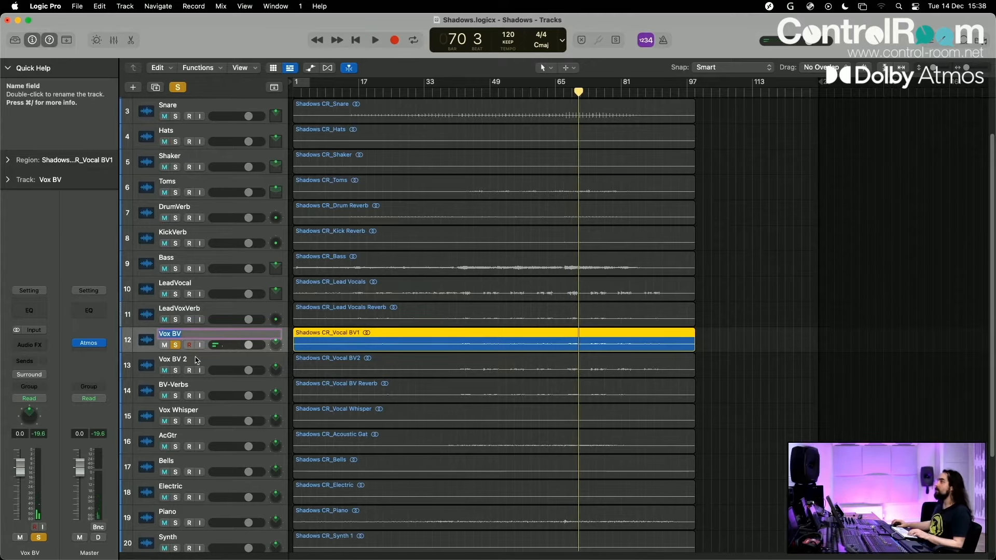
click(198, 360)
click(175, 370)
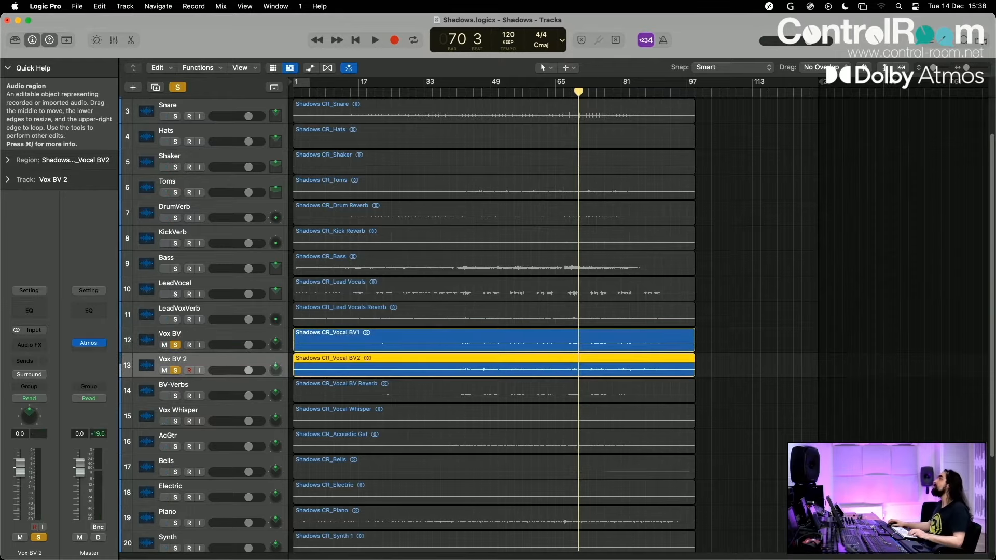
drag(580, 92, 567, 92)
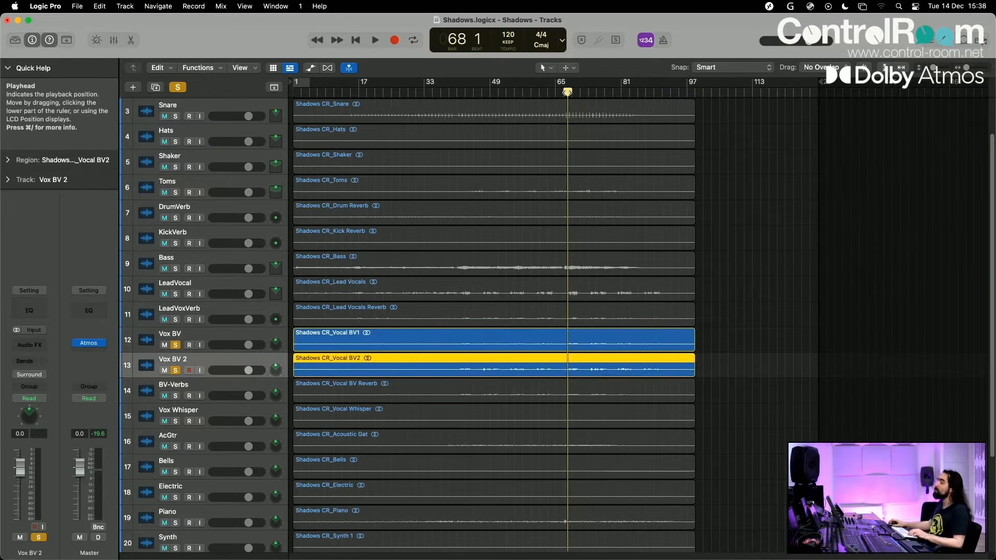
key(space)
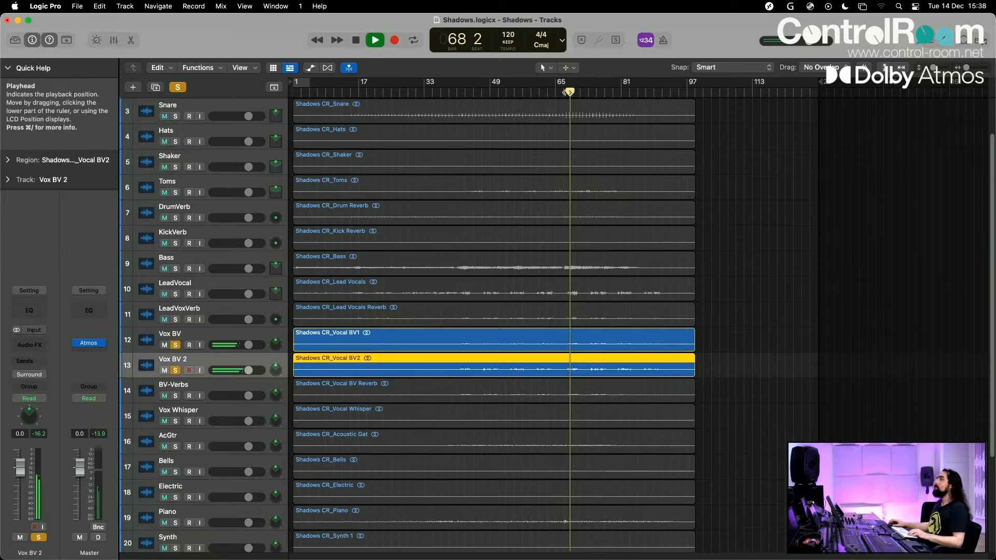
key(space)
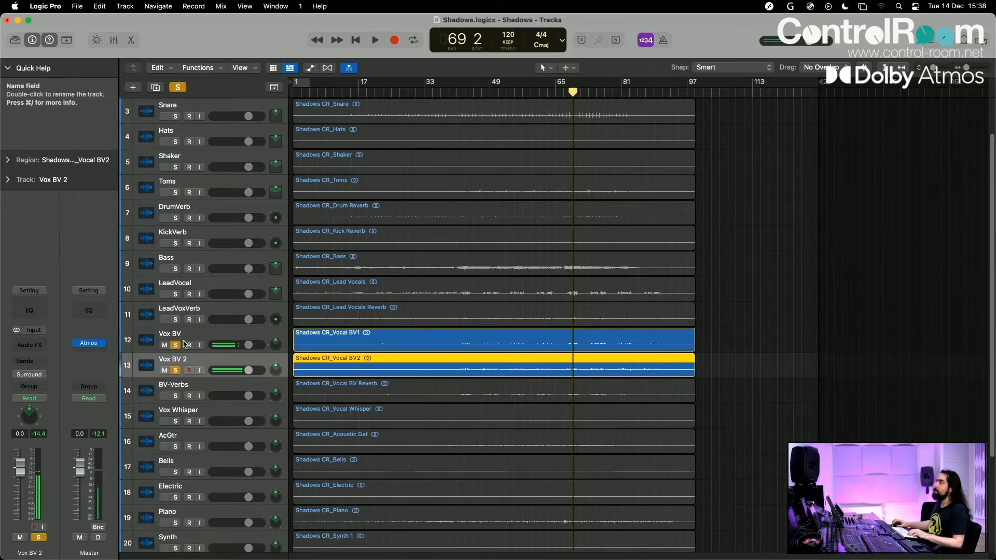
Unsolo Vox BV, leaving Vox BV 2 soloed, and reselect the Vox BV track.
click(176, 346)
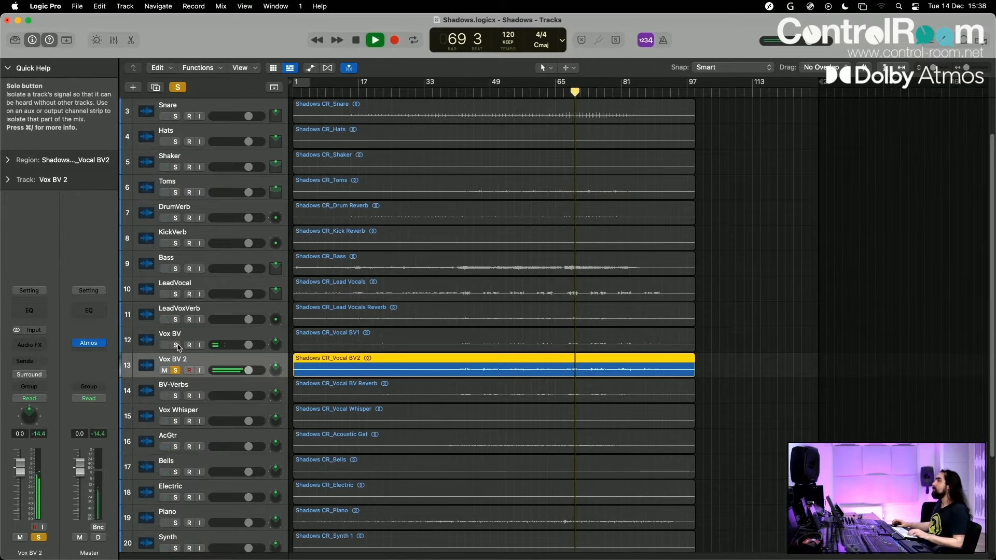
click(181, 338)
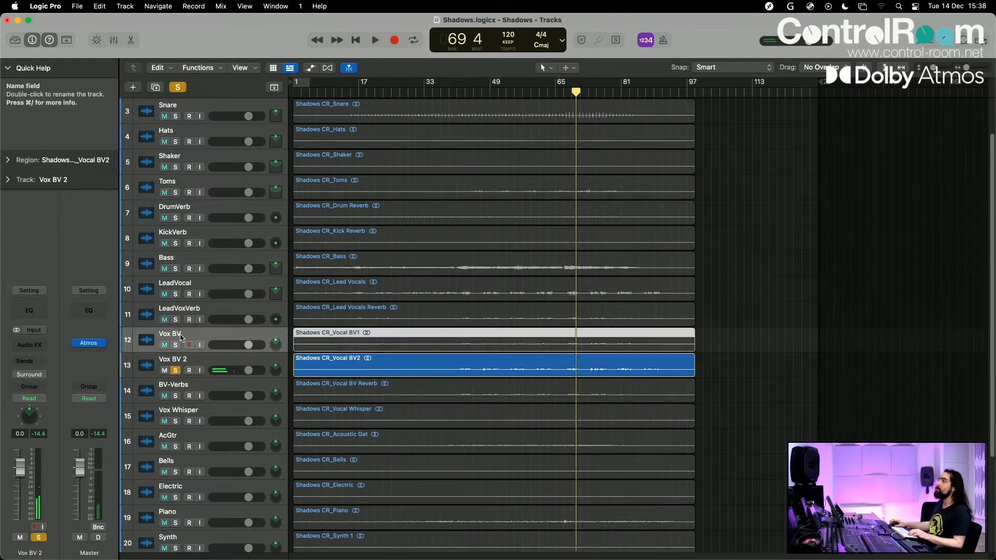
click(177, 361)
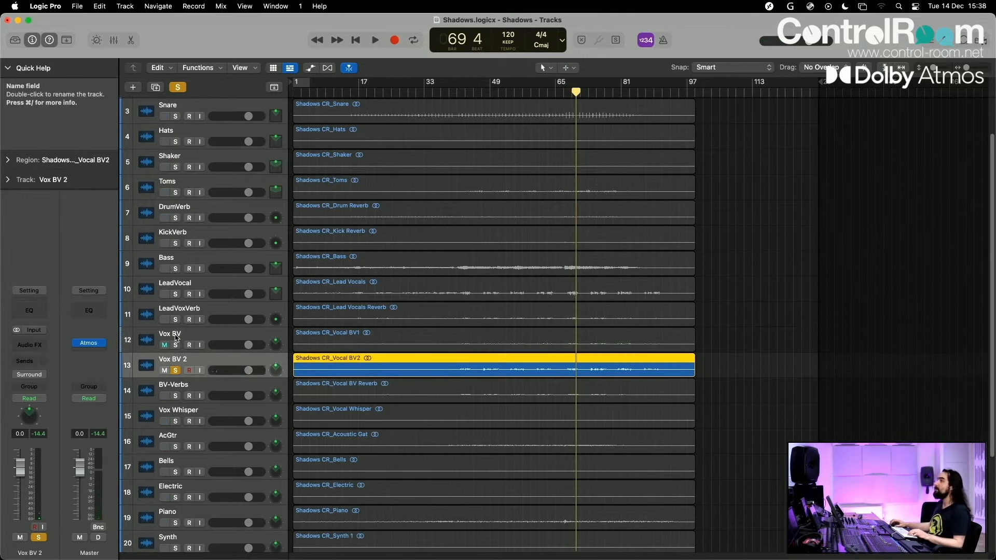
click(175, 336)
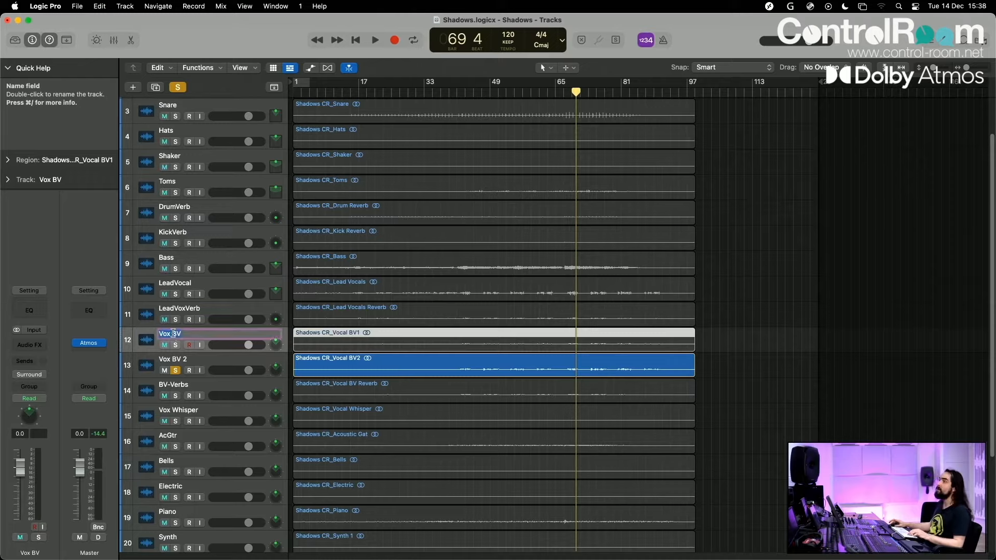
key(Down)
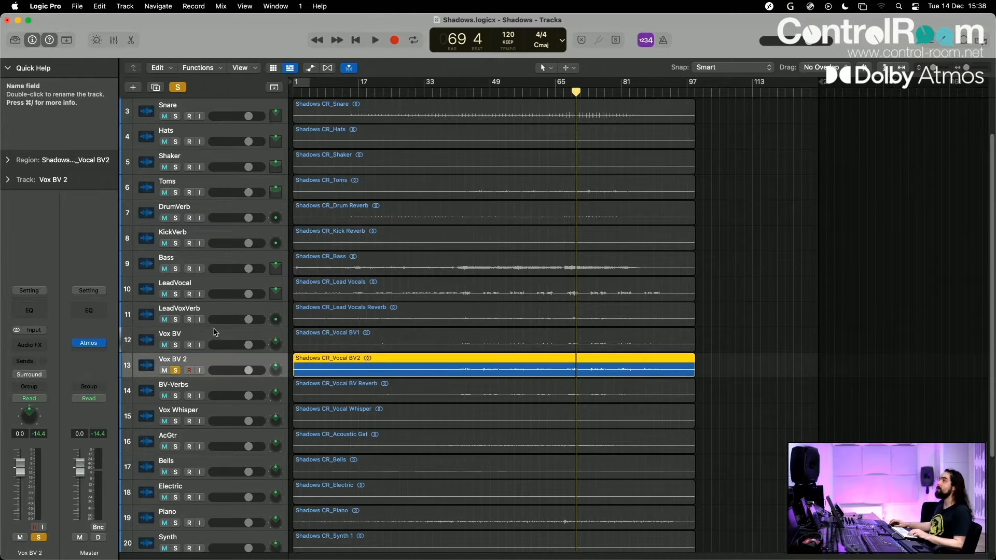
click(189, 340)
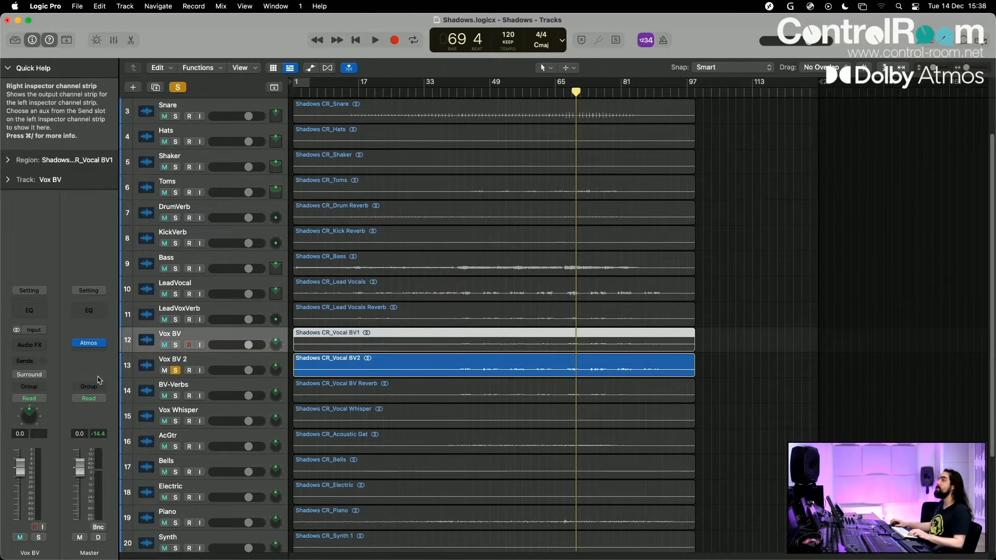
Solo Vox BV, pan it to the back with -120° spread and raise elevation to +0.336.
double_click(30, 416)
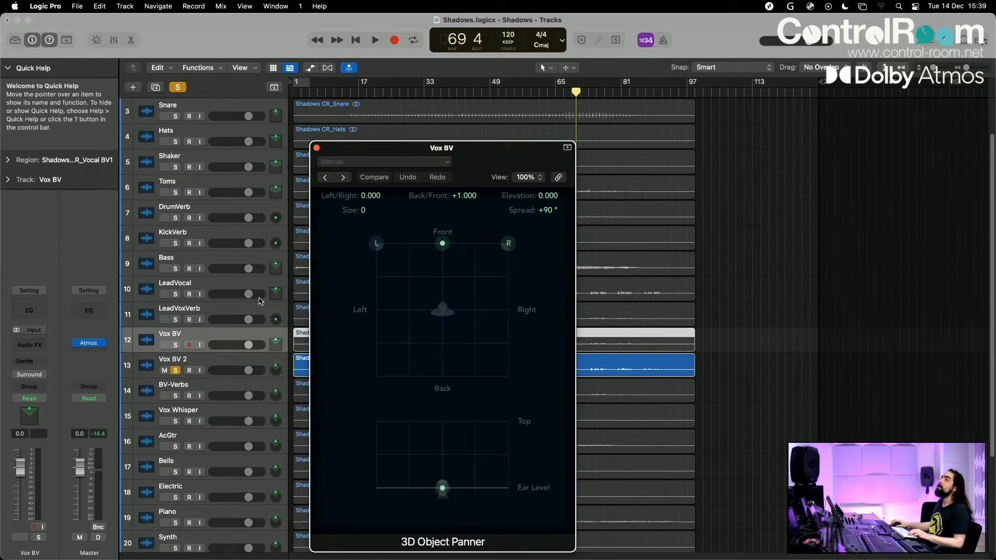
click(176, 345)
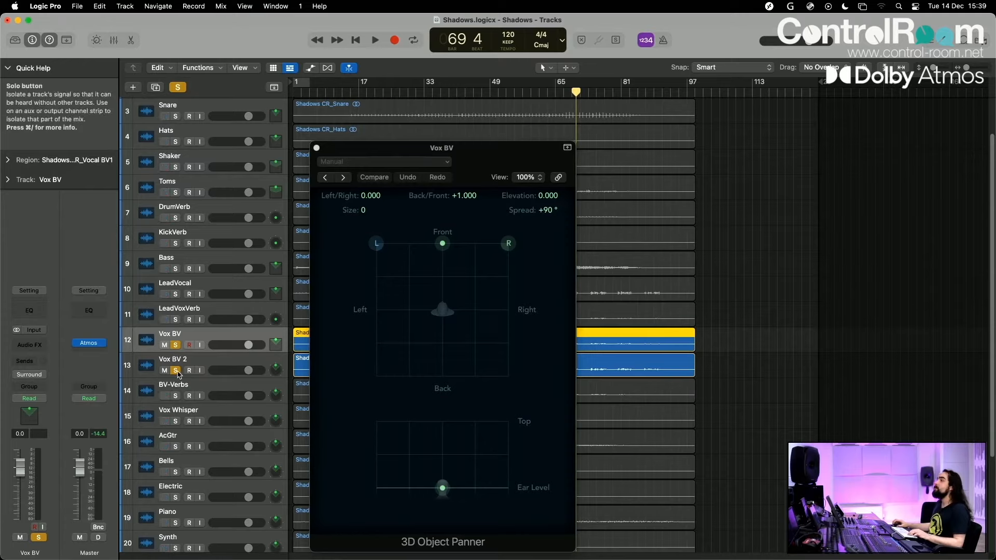
click(176, 370)
drag(376, 243, 334, 355)
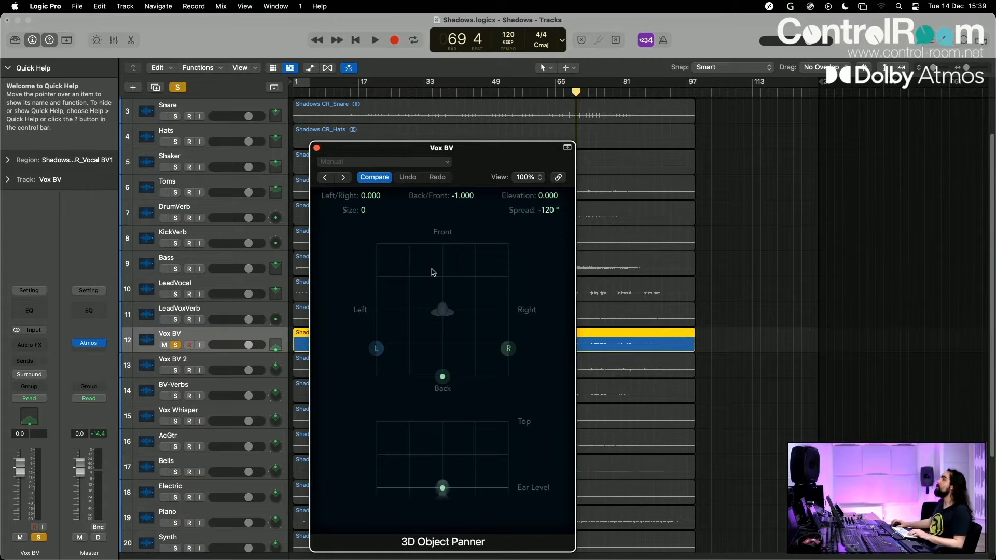
drag(551, 195, 552, 190)
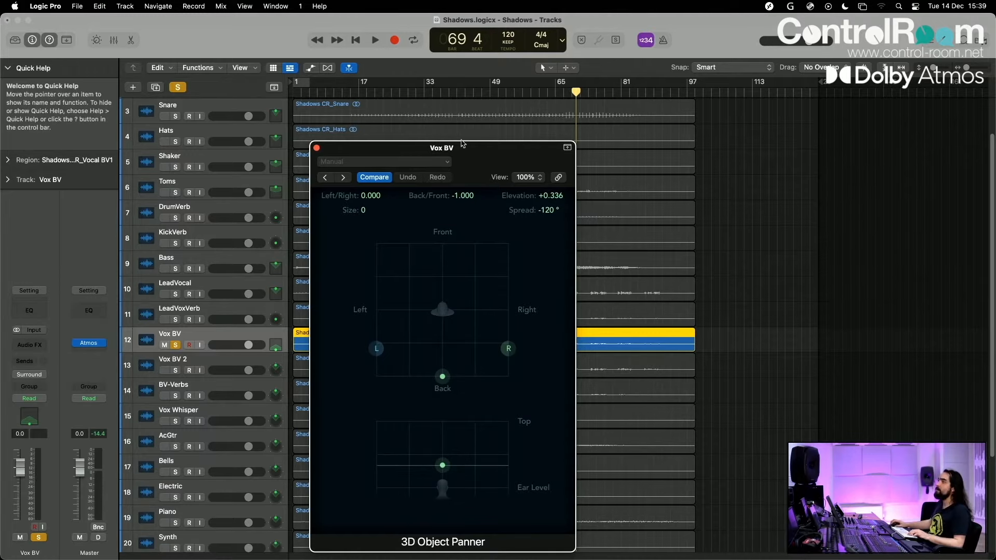
click(316, 148)
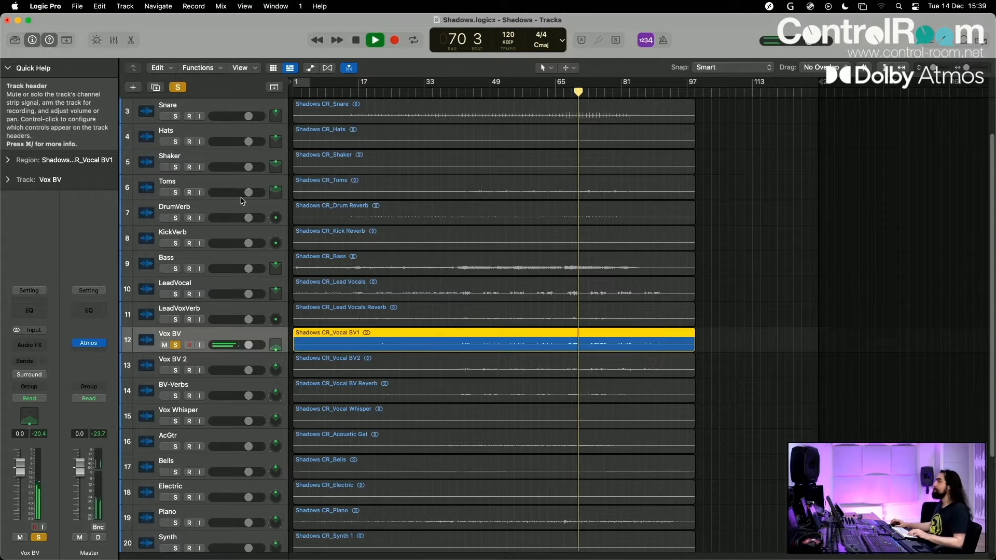
Solo Vox BV 2 instead of Vox BV and audition it from bar 68.
key(space)
click(175, 370)
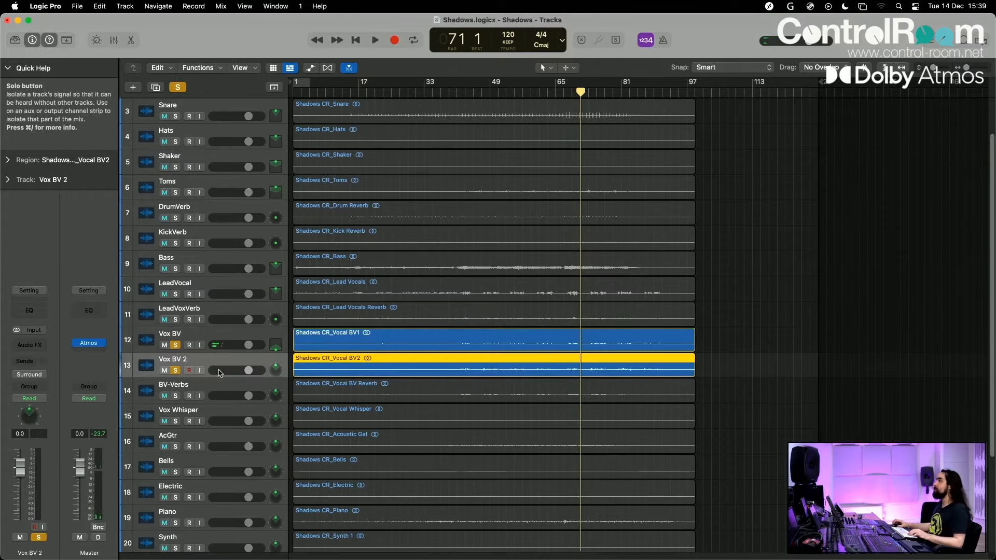
click(175, 345)
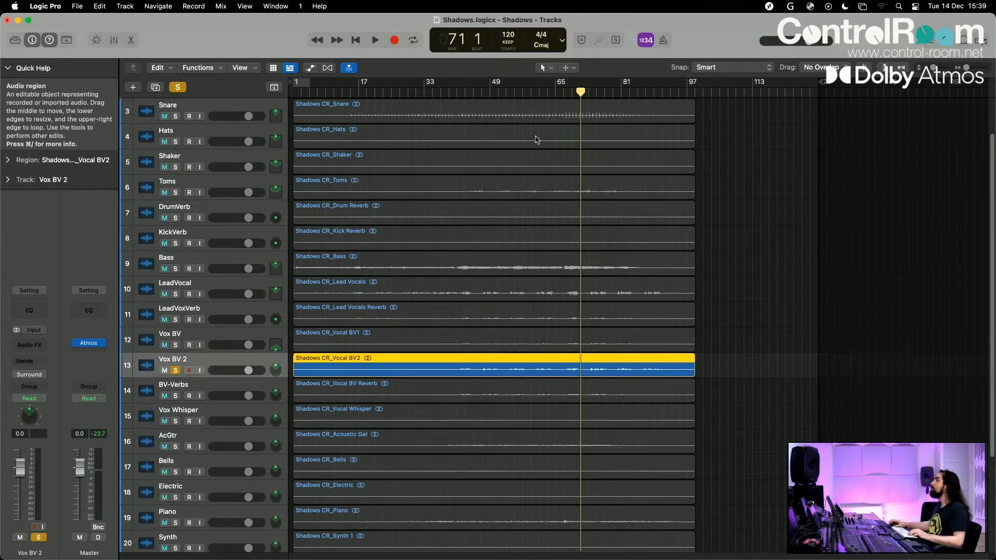
drag(575, 92, 567, 94)
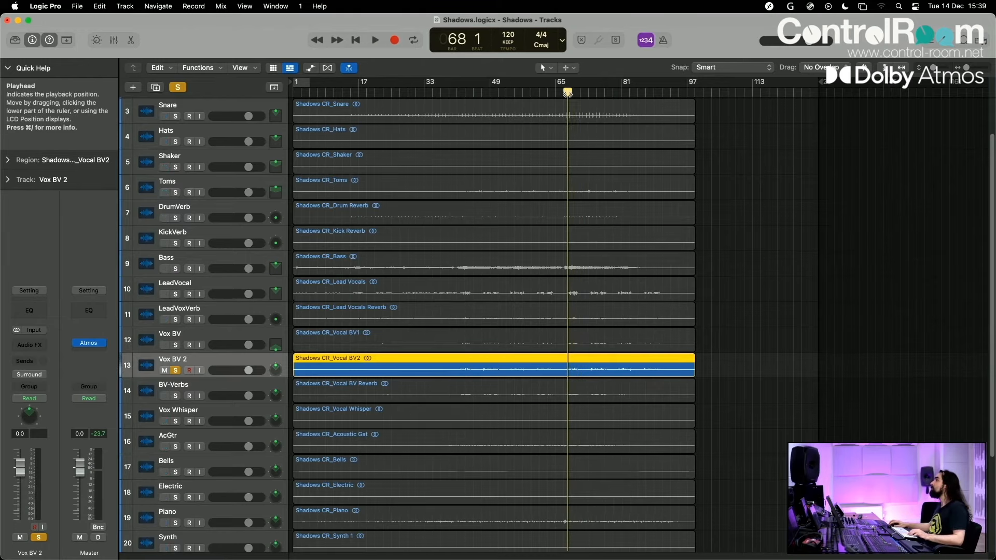
key(space)
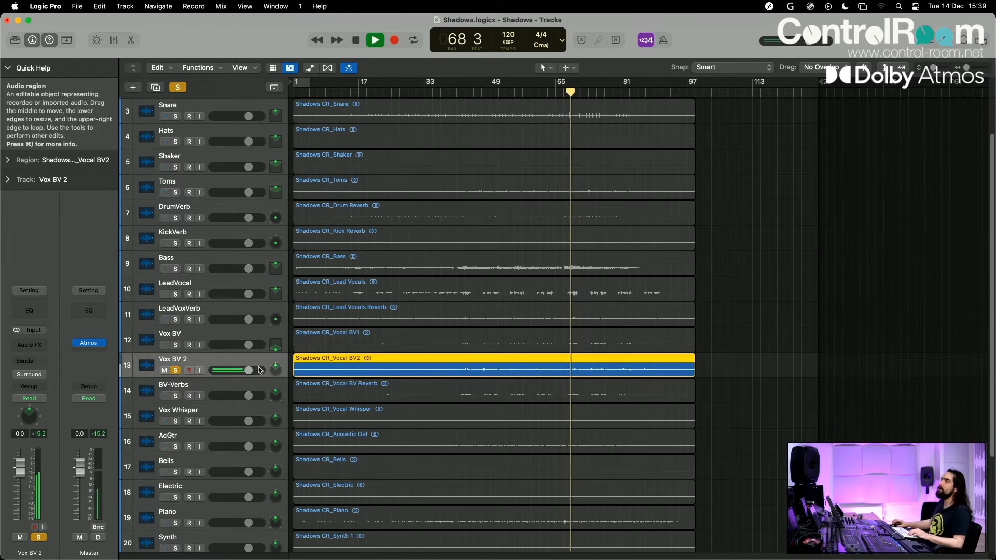
key(space)
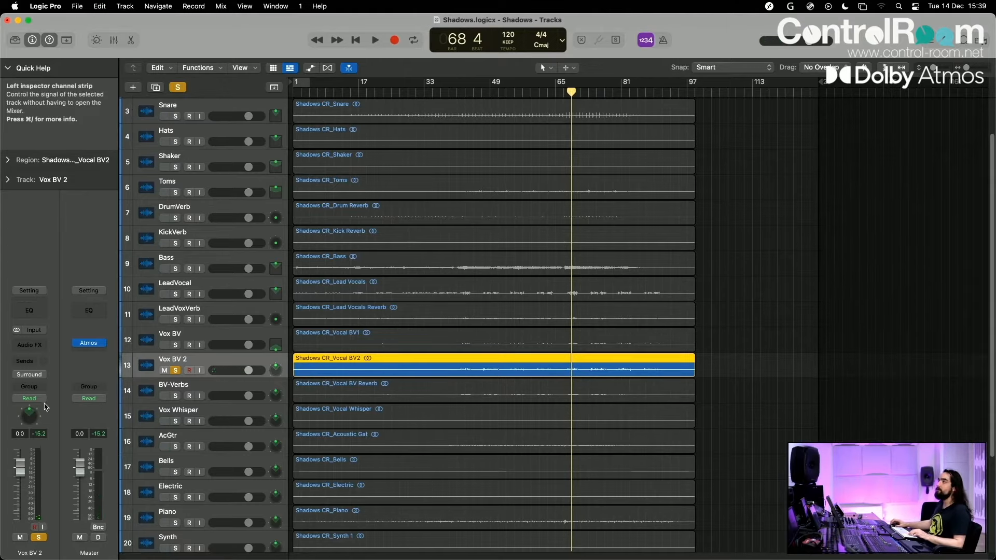
Put Vox BV 2 on the 3D Object Panner and spread its L/R channels to +180°.
click(26, 375)
click(39, 469)
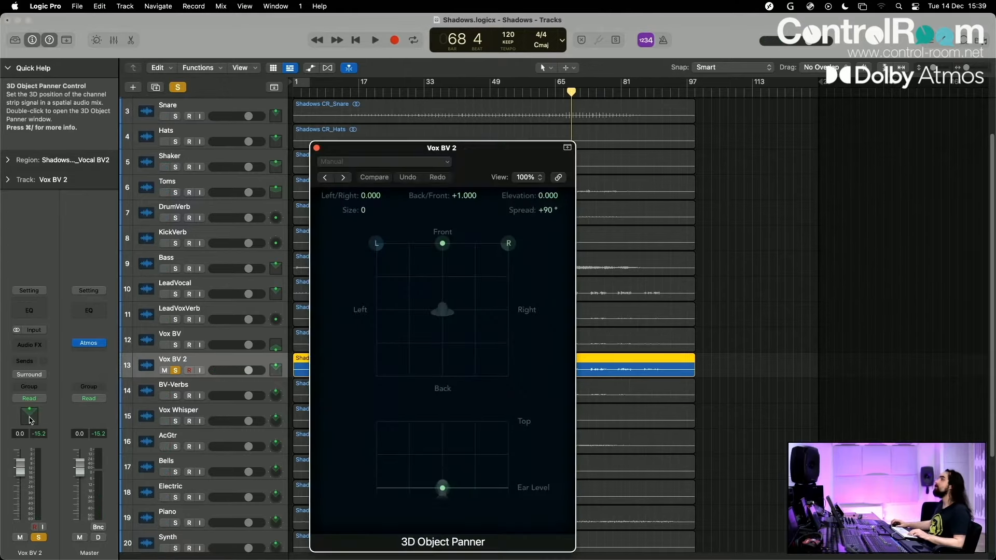
drag(377, 254, 332, 313)
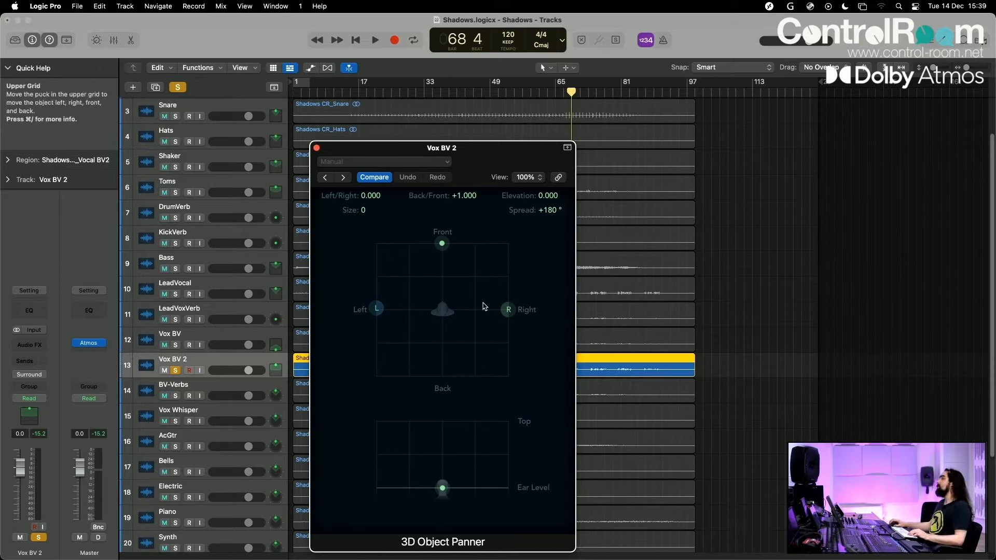
mouse_move(381, 311)
mouse_down()
mouse_move(410, 312)
mouse_move(373, 310)
mouse_up()
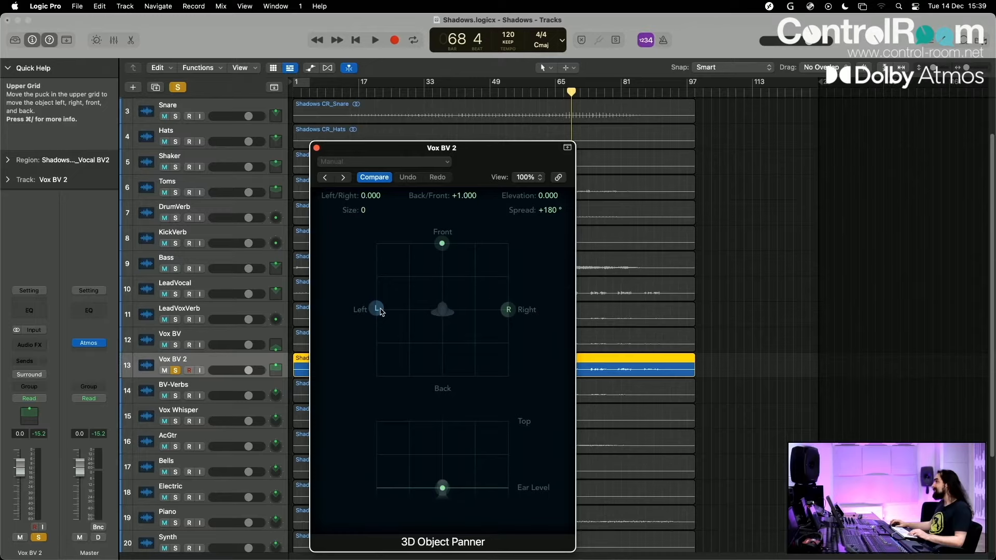
Drag Vox BV 2's left and right channels further forward in the panner grid.
drag(378, 310, 410, 312)
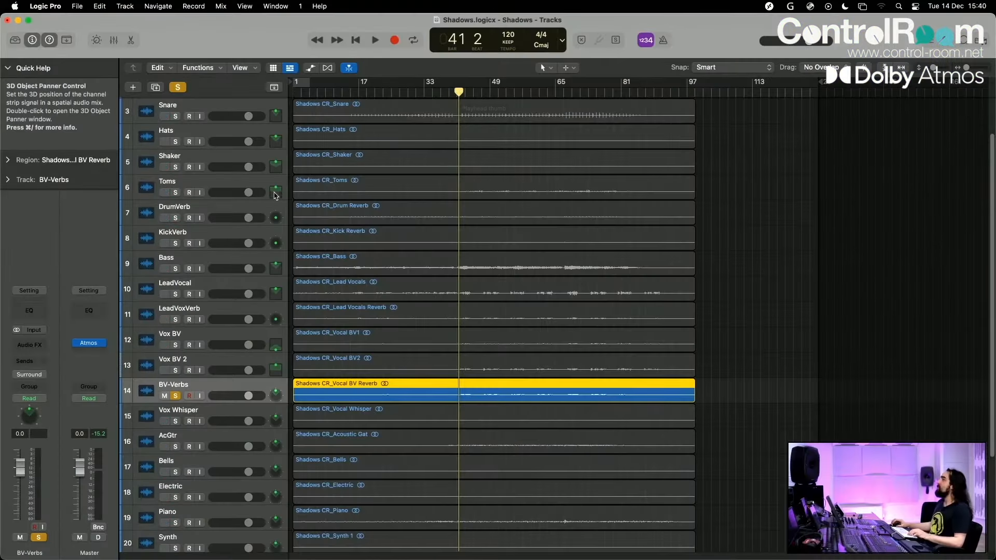
Load NUGEN Halo Upmix in Stereo->7.1.2 mode on BV-Verbs and audition it.
click(25, 347)
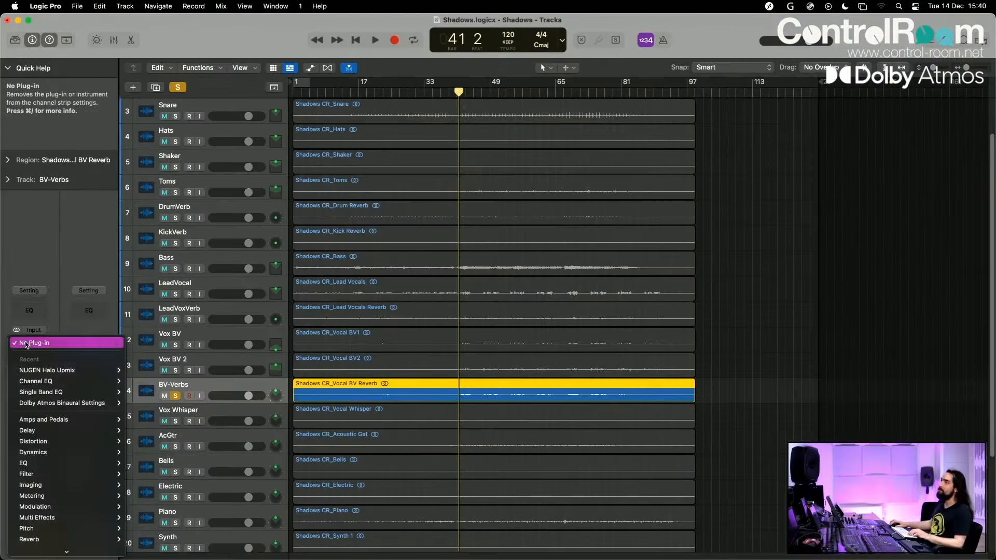
mouse_move(67, 370)
click(161, 384)
drag(494, 31, 743, 27)
key(space)
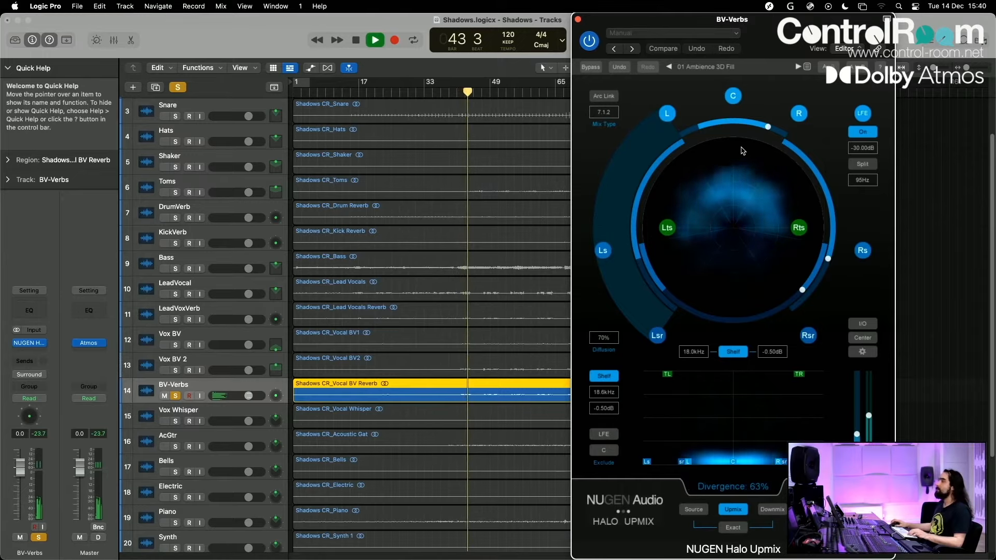
key(space)
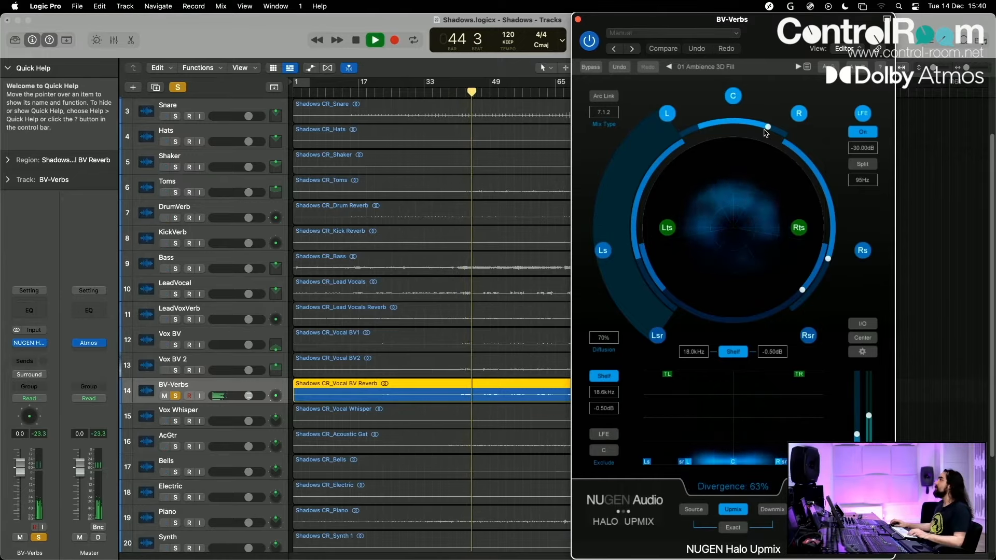
Raise the upmix Divergence to 100%, audition from bar 42, and show the I/O levels.
drag(767, 129, 813, 155)
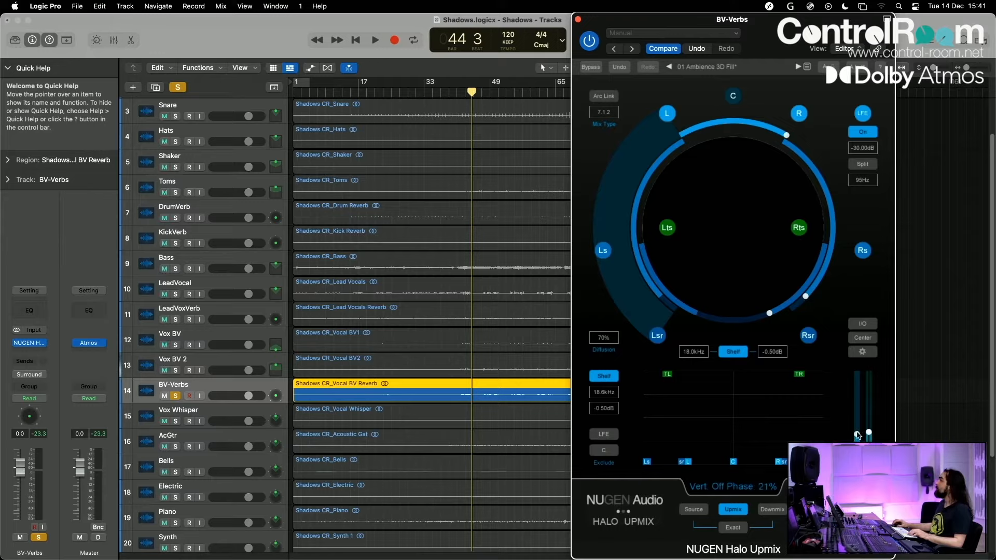
key(space)
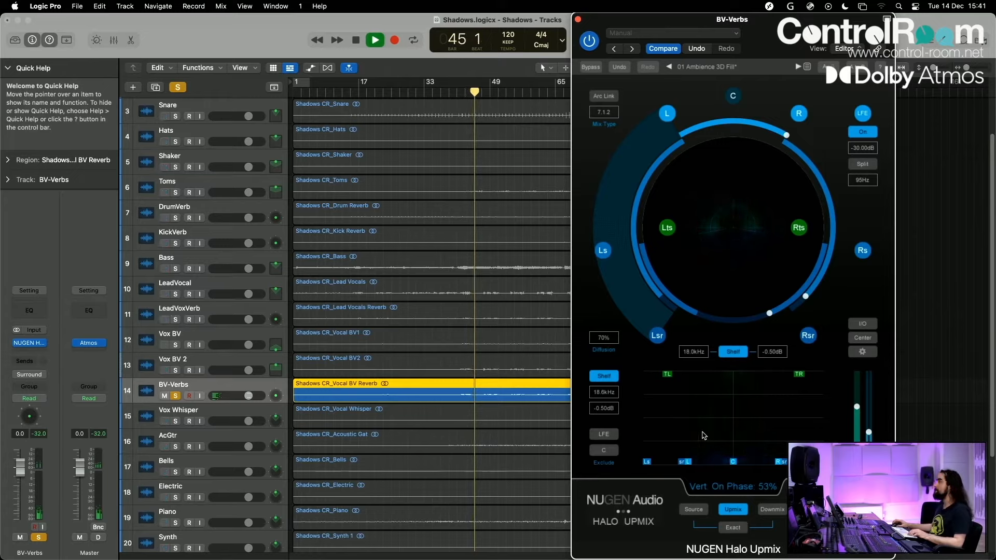
key(space)
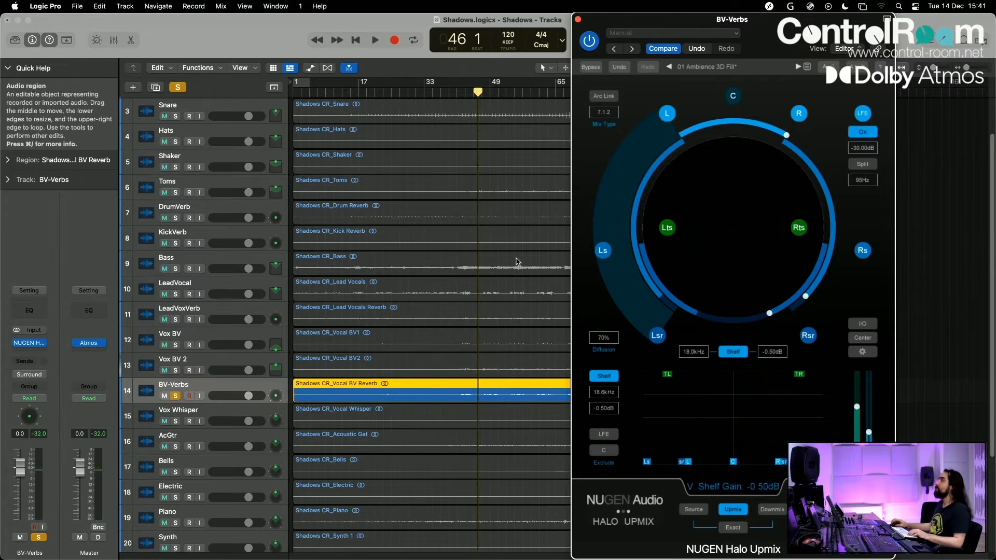
key(space)
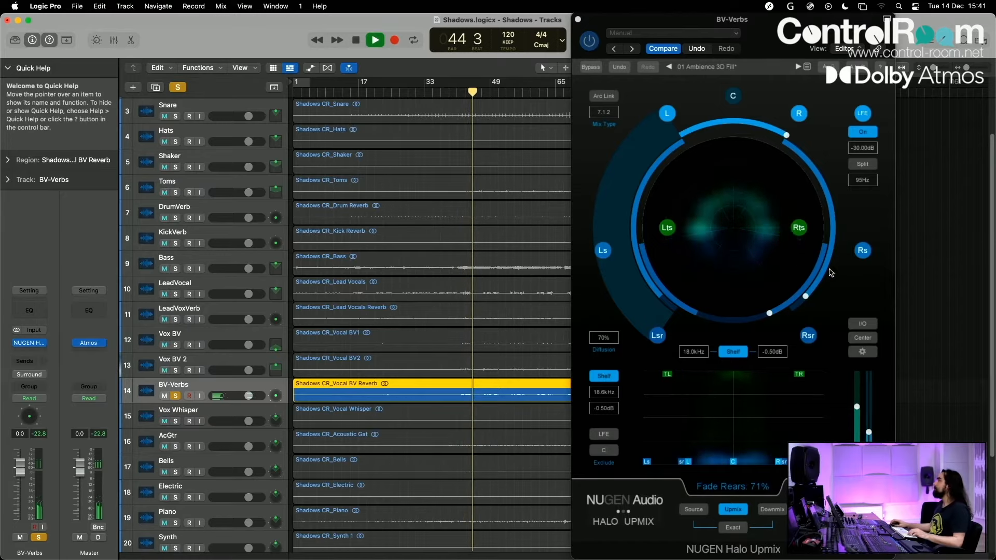
key(space)
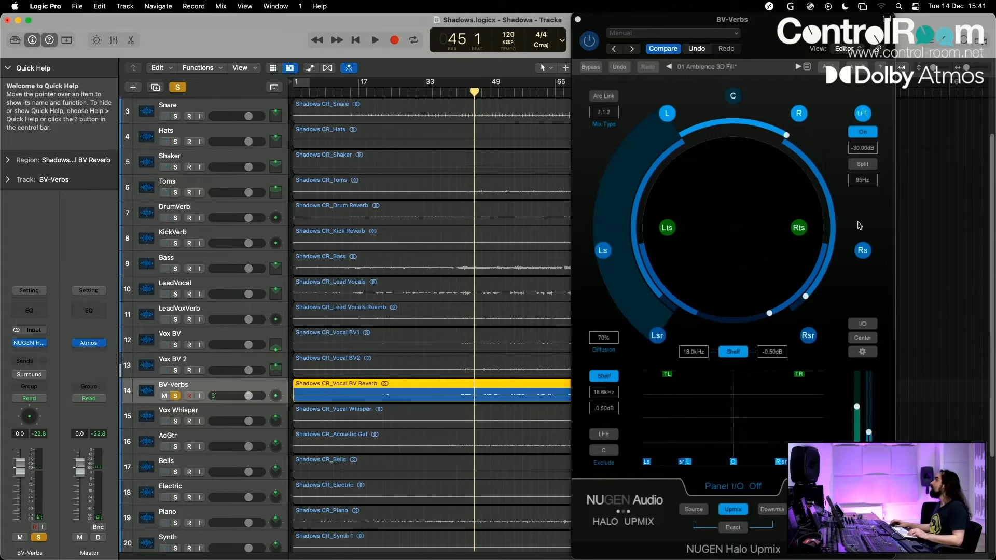
click(863, 323)
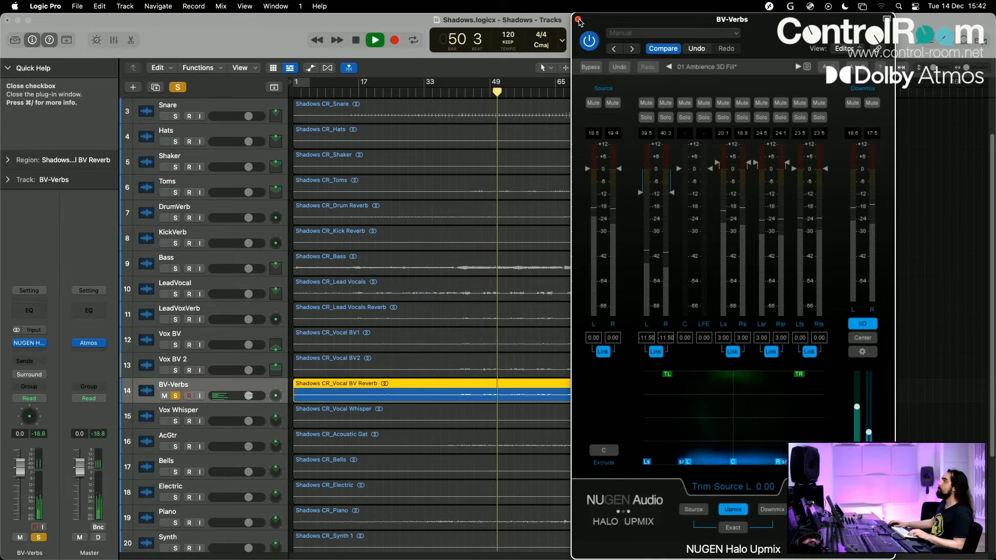
Close the Halo Upmix window on BV-Verbs.
click(578, 20)
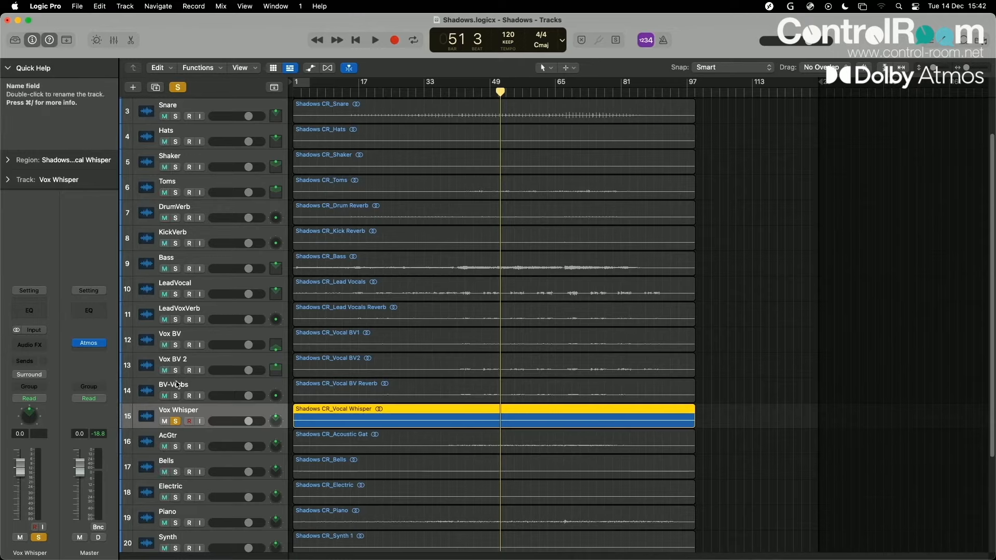
Solo Vox BV, Vox BV 2 and BV-Verbs and play them with the whole song in view.
click(176, 370)
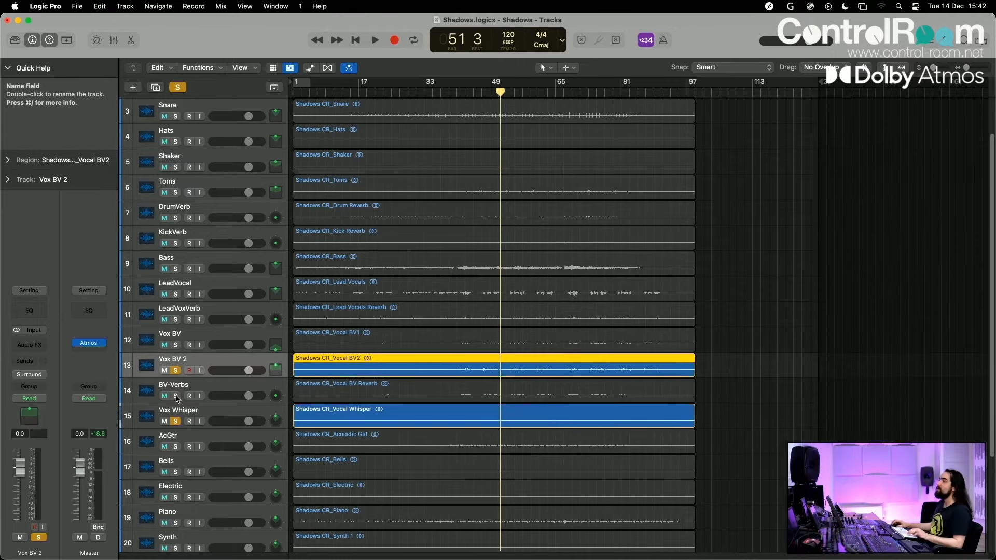
click(175, 422)
click(175, 397)
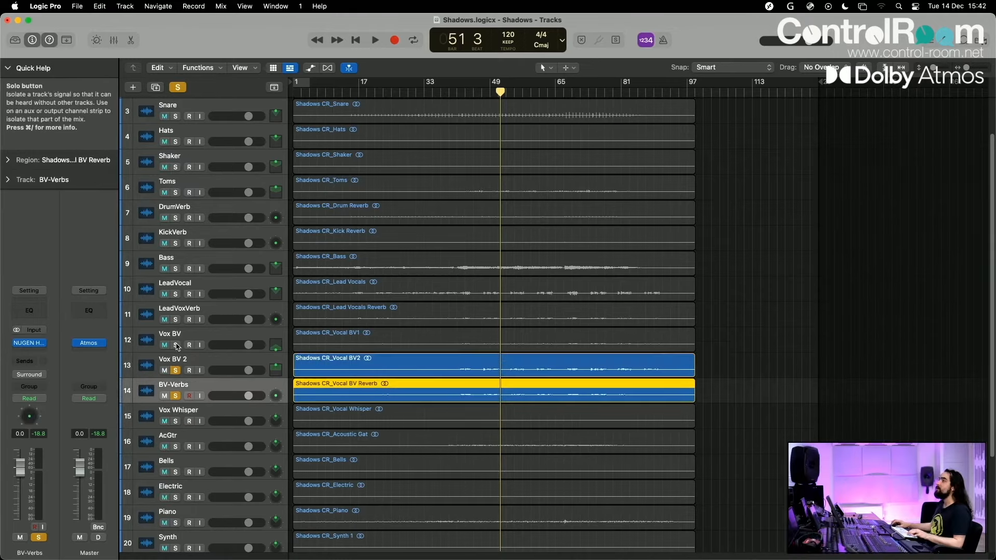
click(175, 345)
key(space)
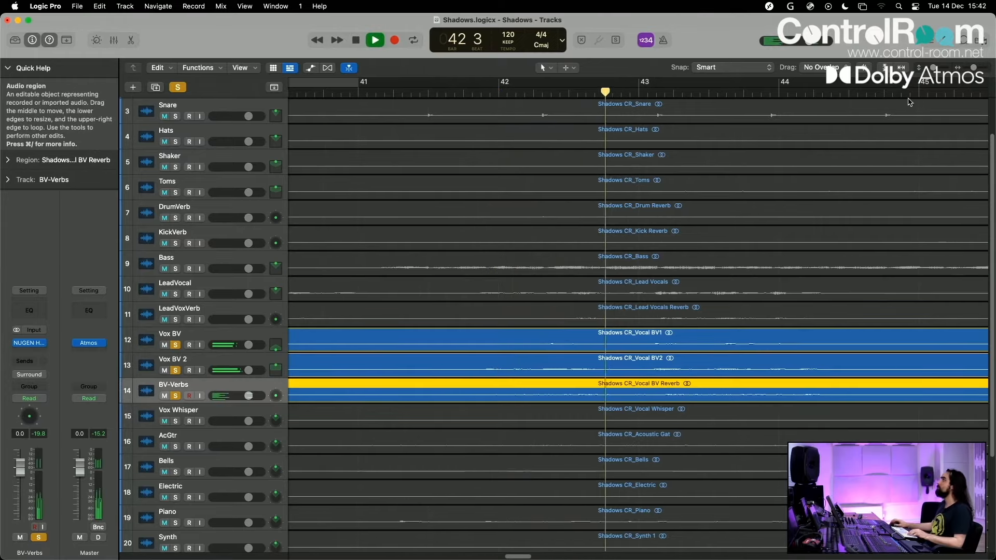
click(966, 70)
drag(965, 68, 957, 68)
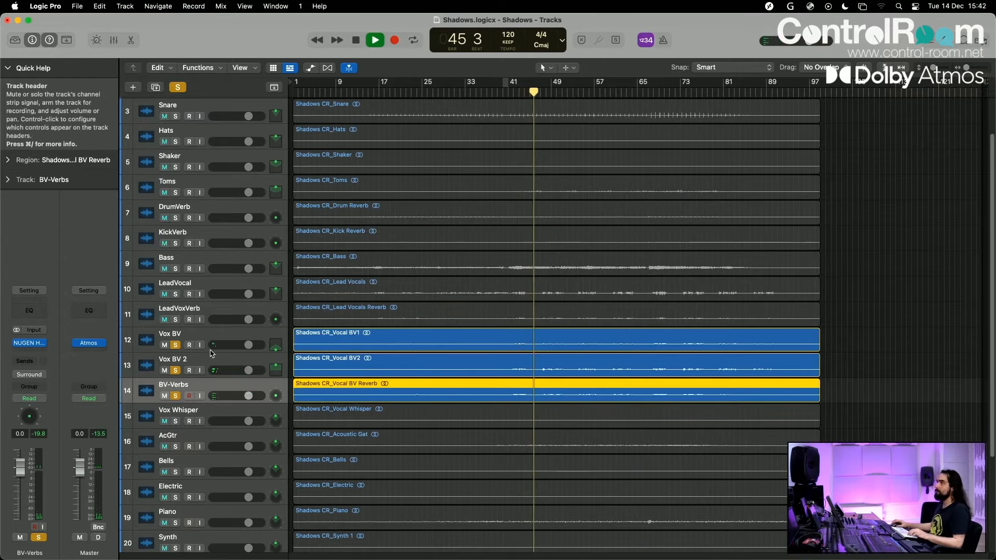
key(space)
Solo Vox Whisper and turn off the Vox BV, Vox BV 2 and BV-Verbs solos.
click(196, 415)
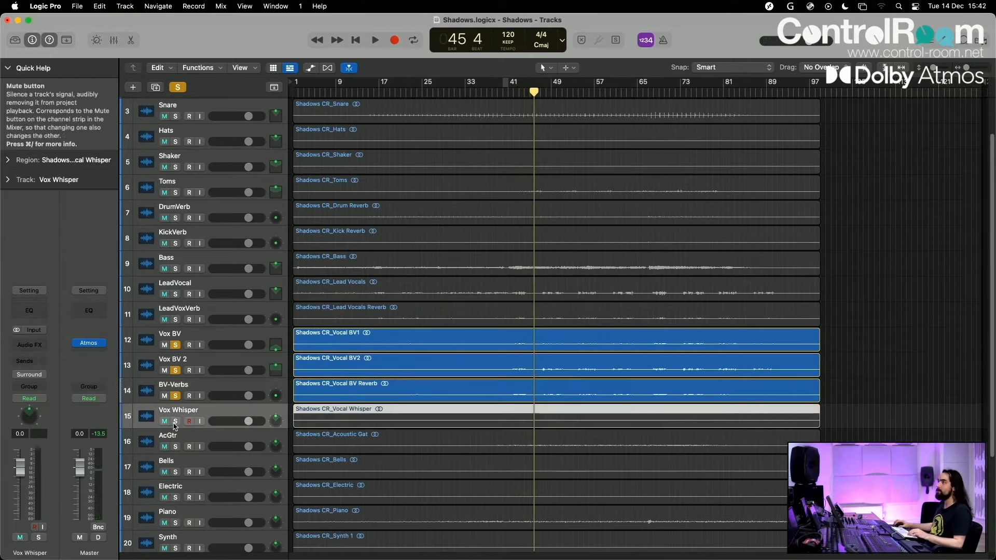
click(176, 421)
click(175, 396)
click(176, 370)
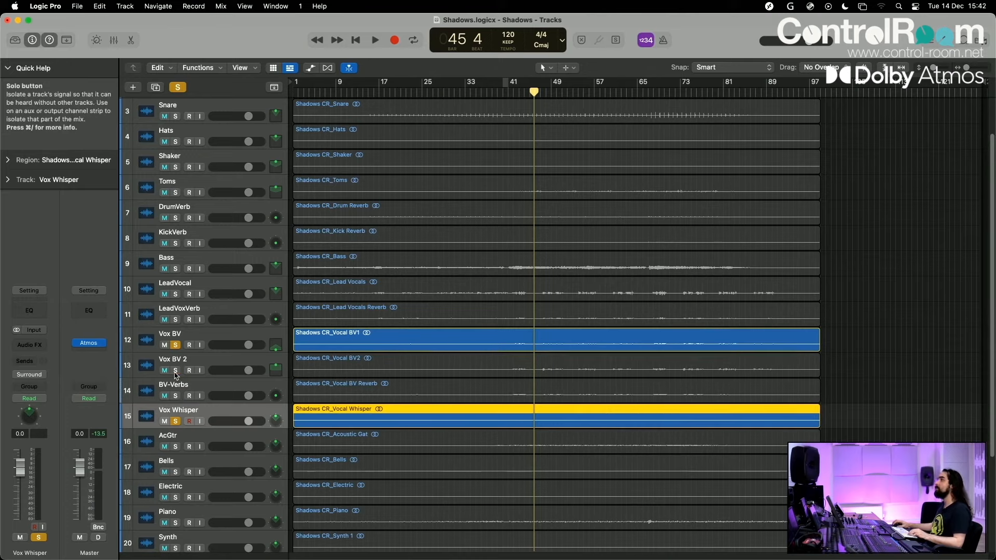
click(176, 345)
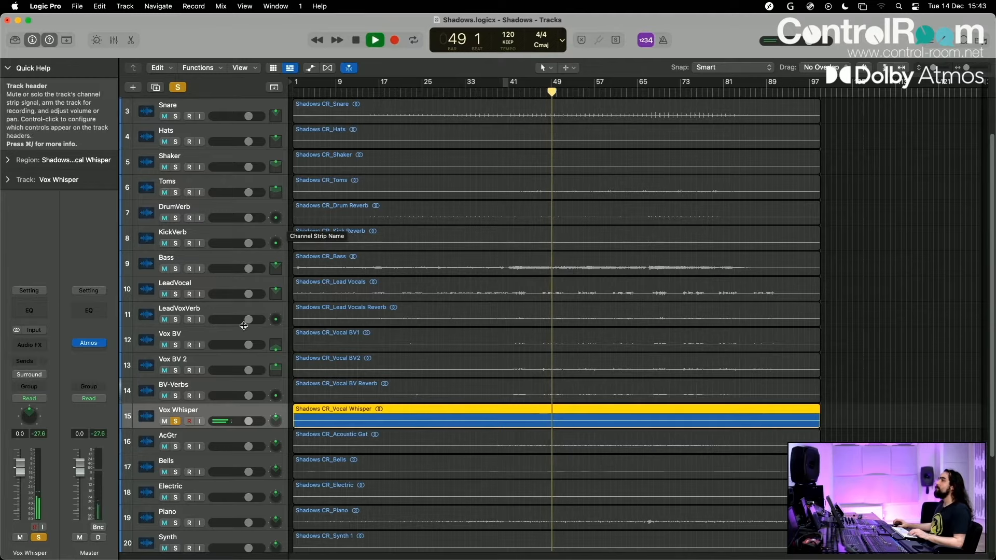
key(space)
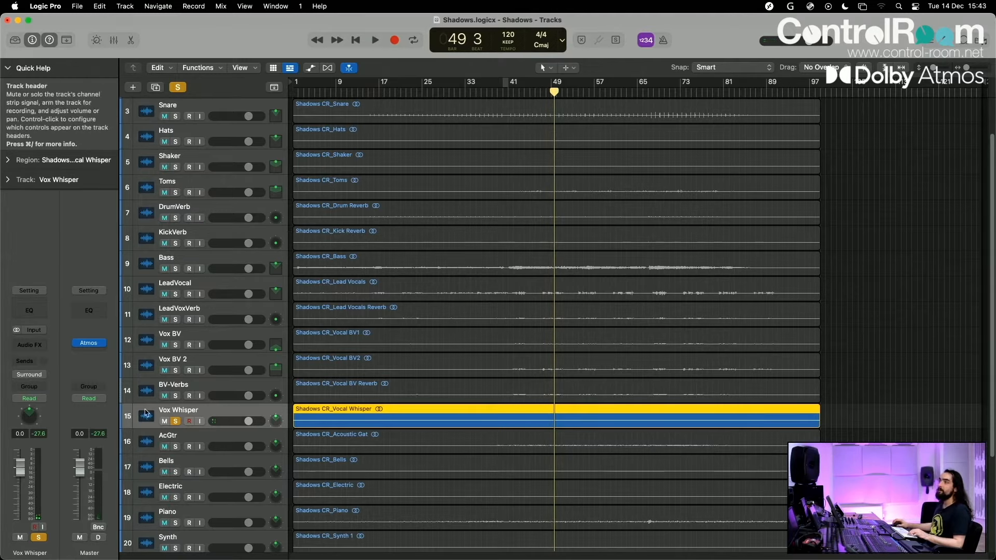
Set Vox Whisper to the 3D Object Panner, fully back (−1.000) at +0.663 elevation.
click(29, 374)
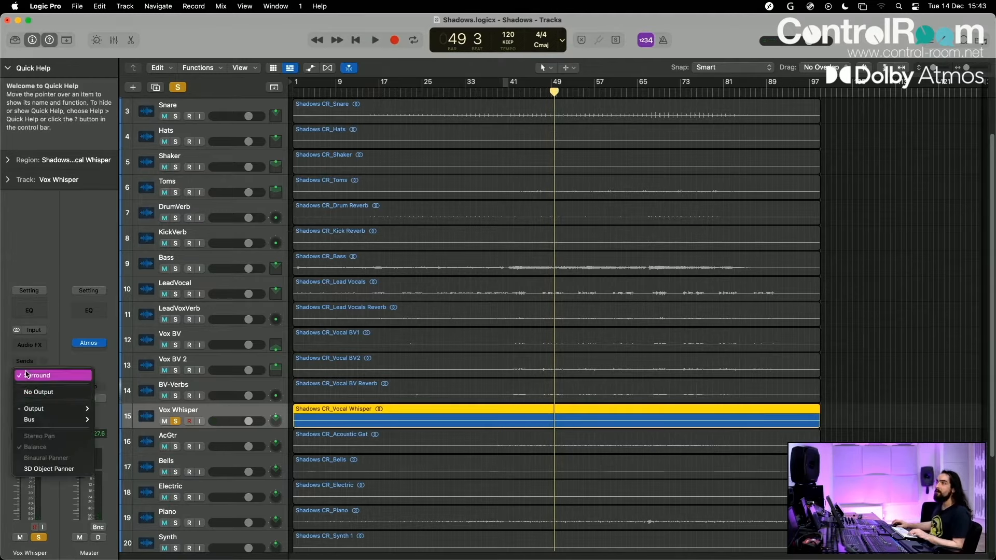
click(49, 468)
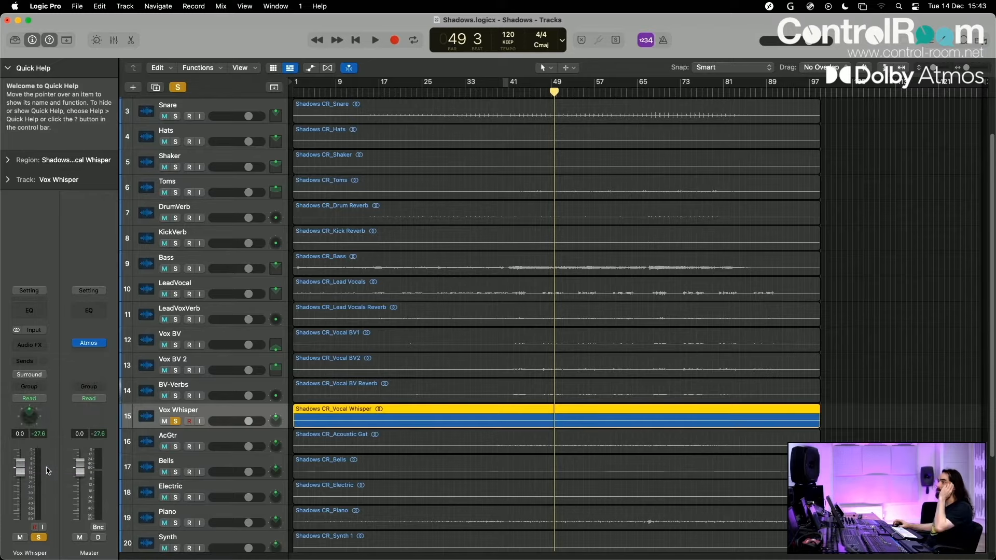
double_click(29, 417)
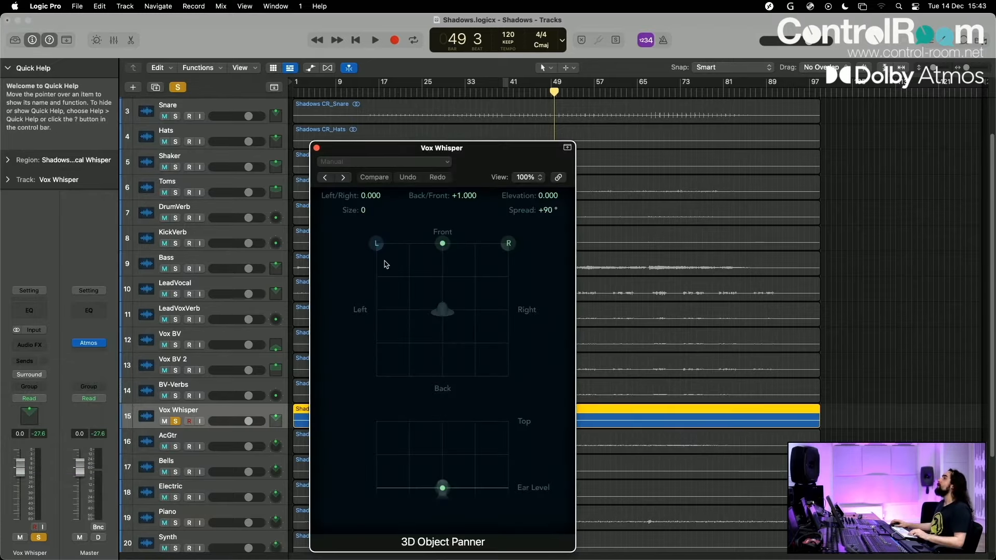
drag(359, 316, 353, 340)
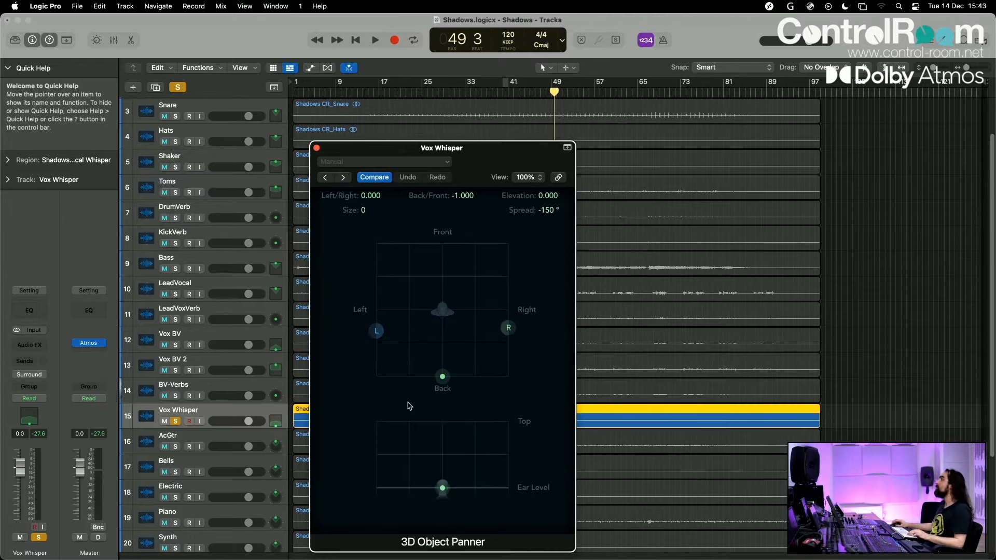
drag(444, 490, 445, 451)
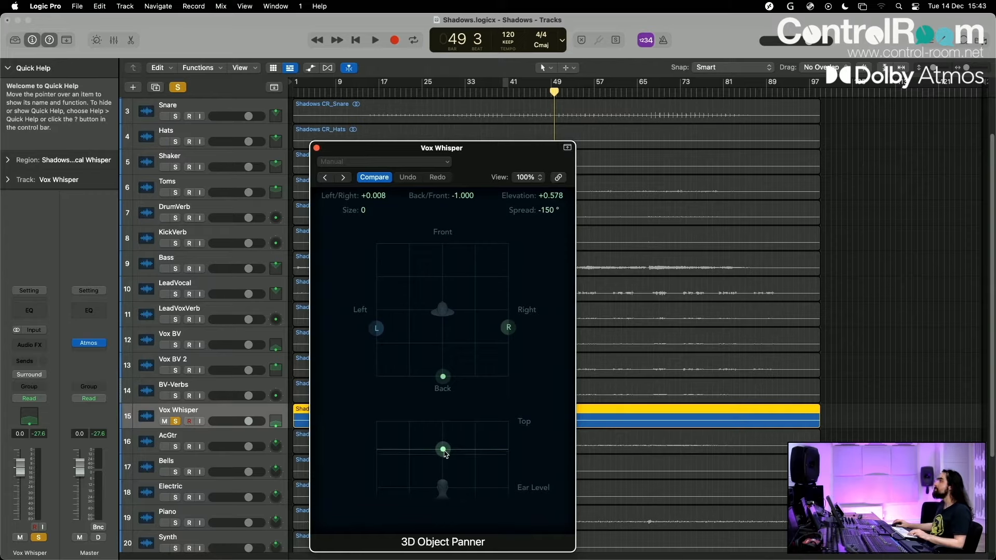
drag(444, 453, 445, 450)
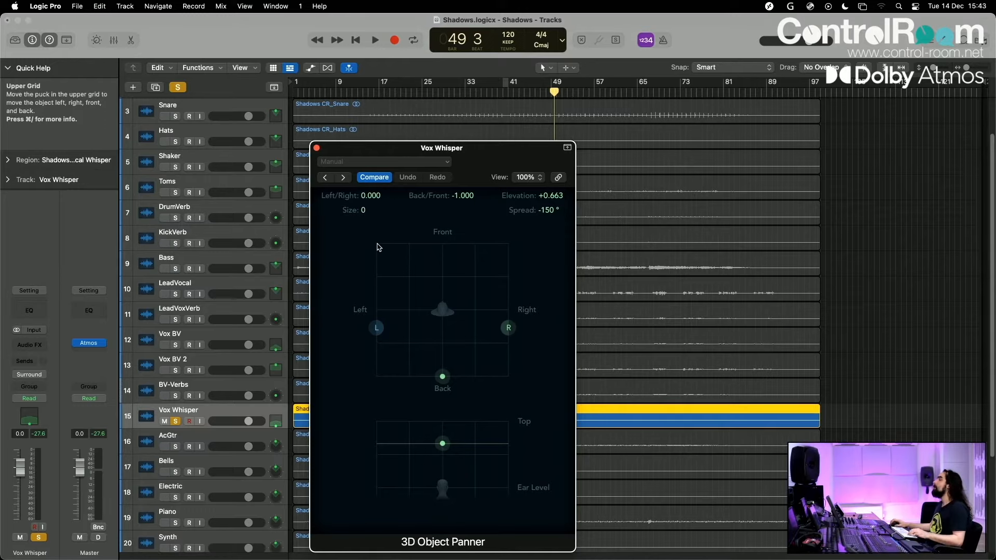
Audition the raised whisper from bar 47, then close its panner window.
drag(347, 149, 687, 138)
drag(555, 91, 540, 92)
click(563, 150)
key(space)
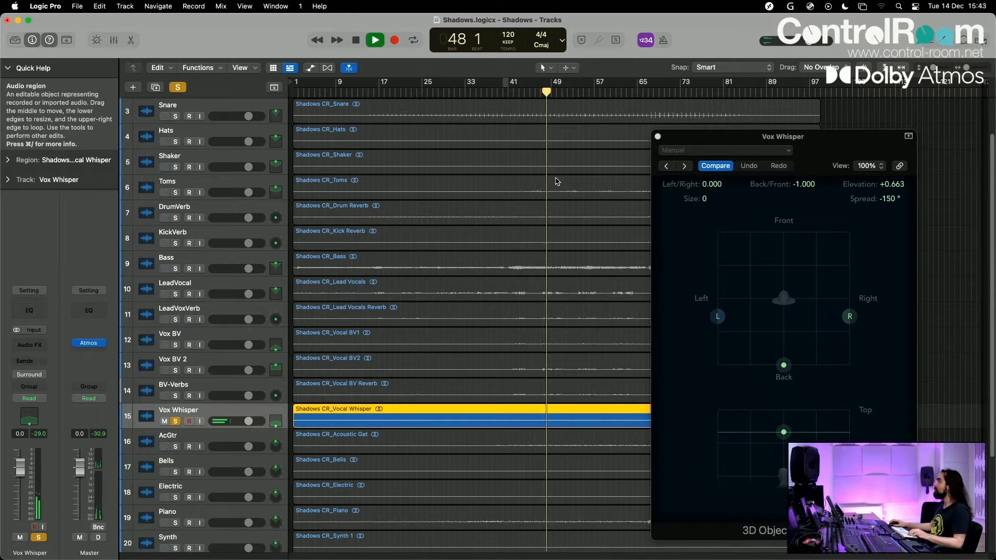
key(space)
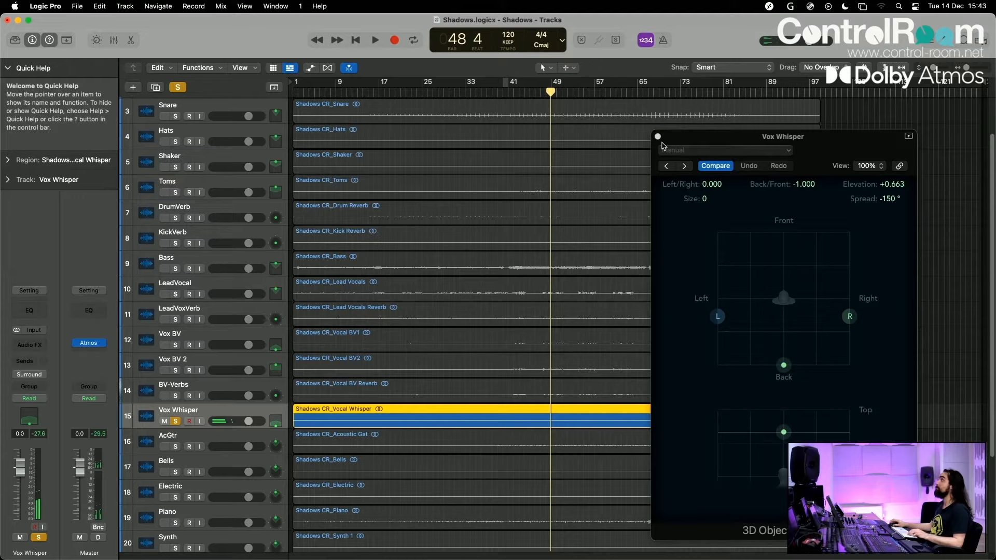
click(657, 137)
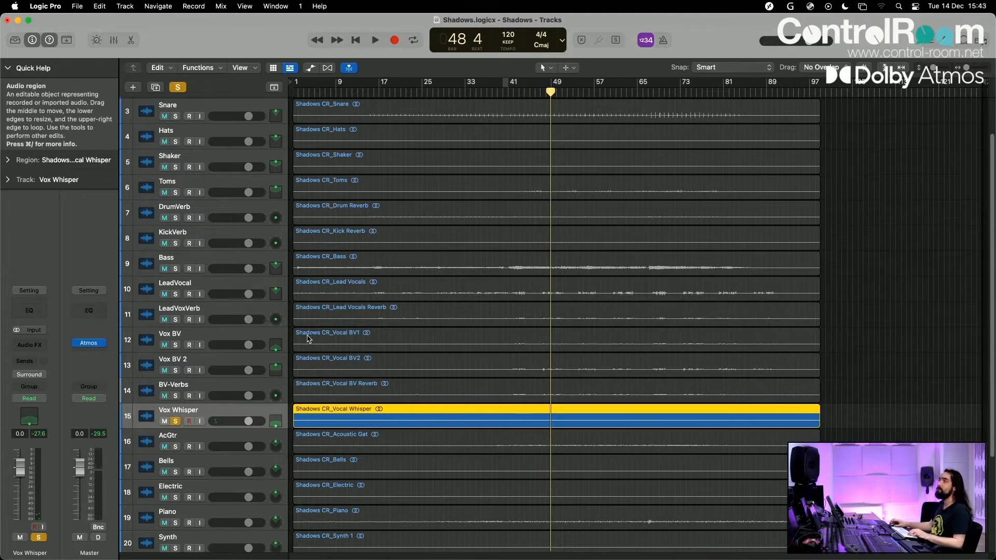
scroll(217, 398, down, 5)
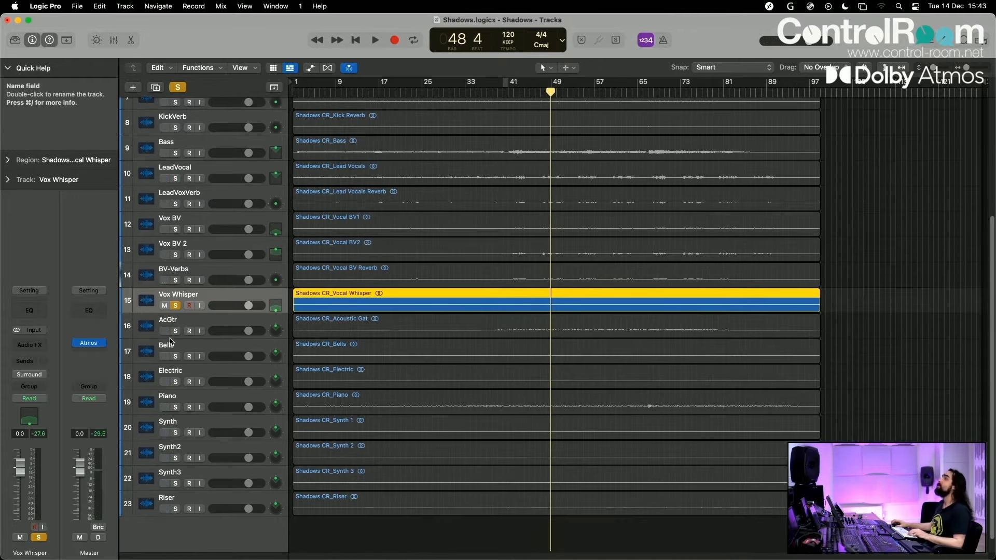
Audition the AcGtr track, then switch its output to the 3D Object Panner.
click(174, 335)
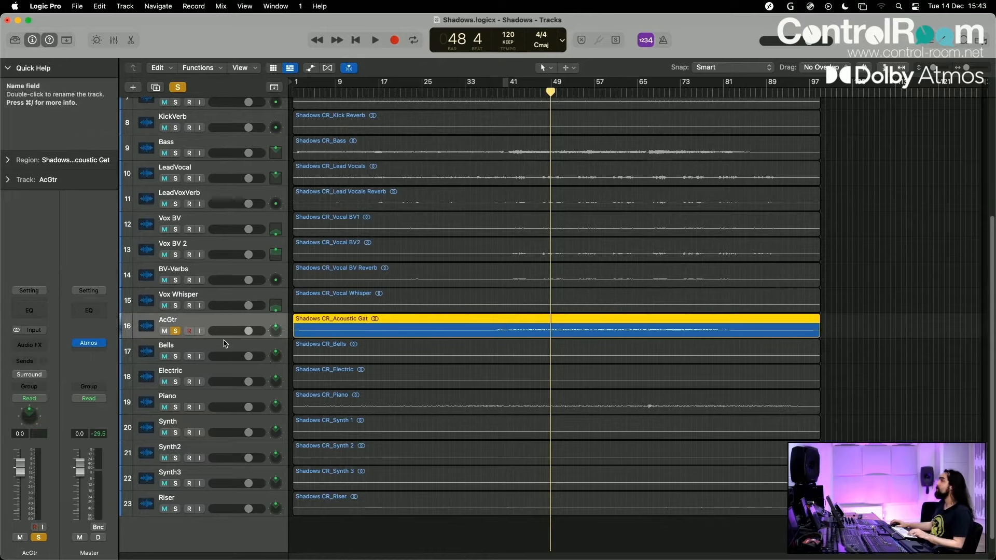
key(space)
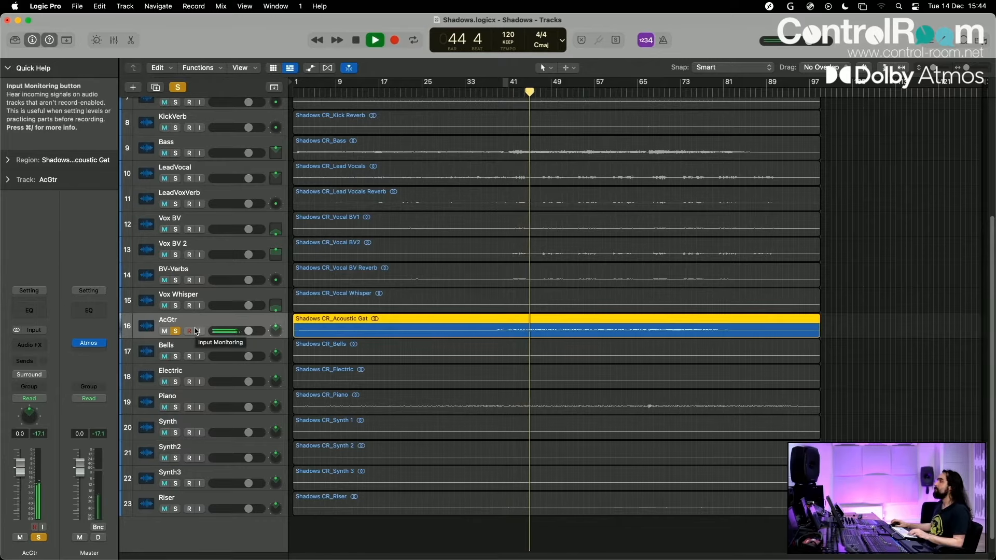
key(space)
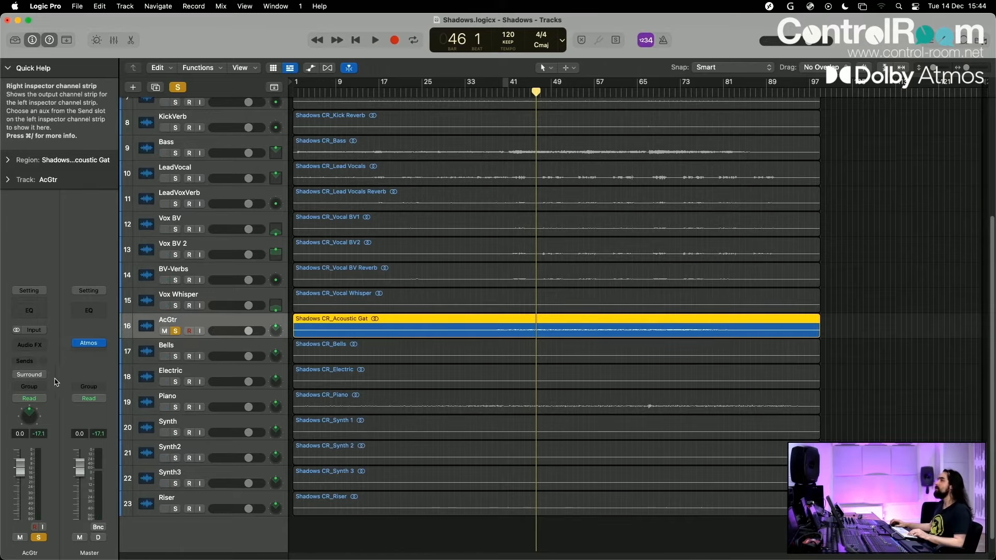
click(29, 375)
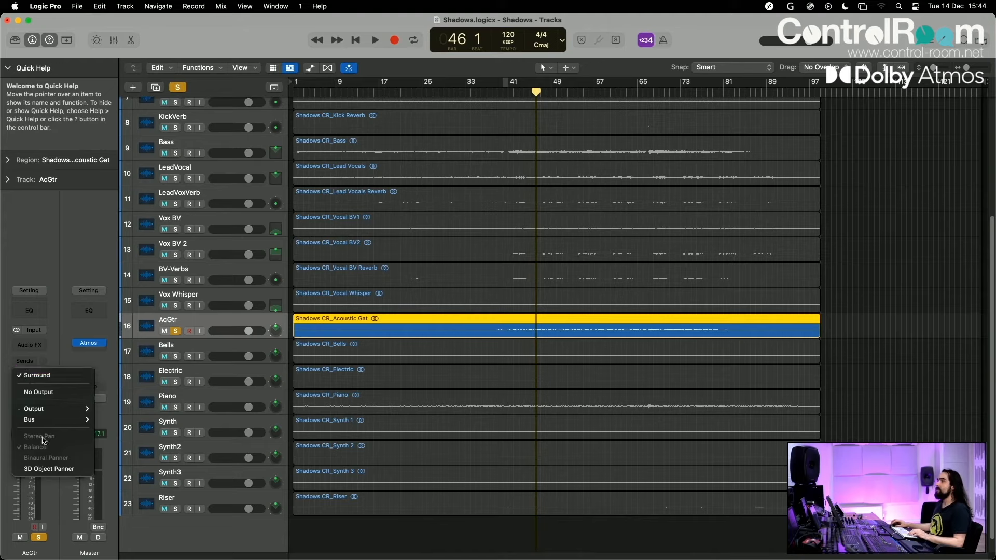
click(46, 469)
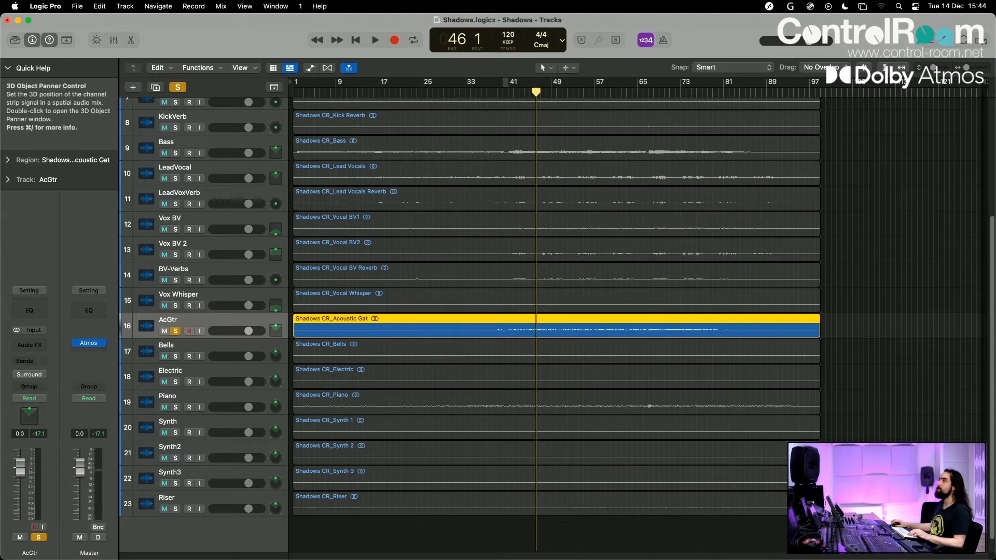
Widen the AcGtr's spread to +155° in its 3D panner.
double_click(30, 415)
drag(378, 252, 355, 306)
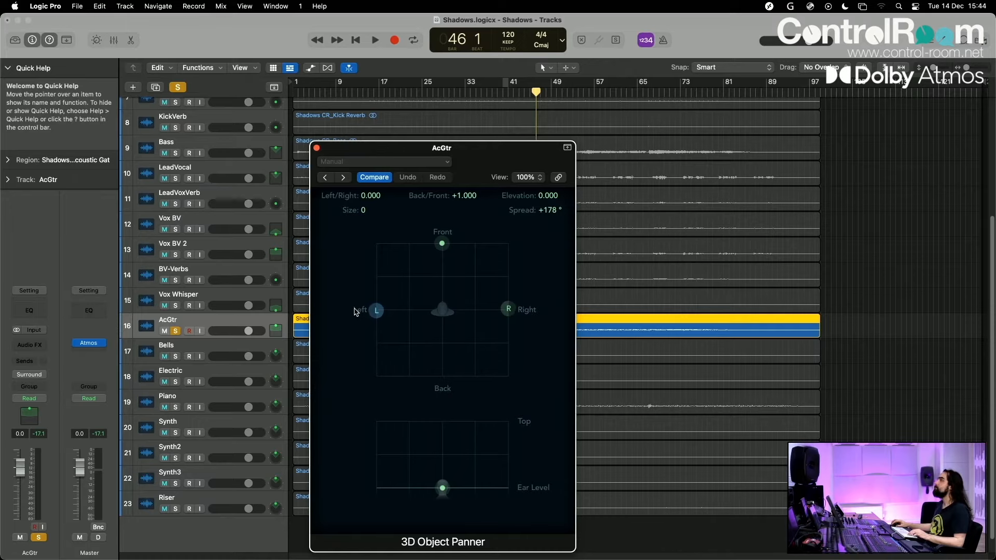
drag(356, 313, 355, 306)
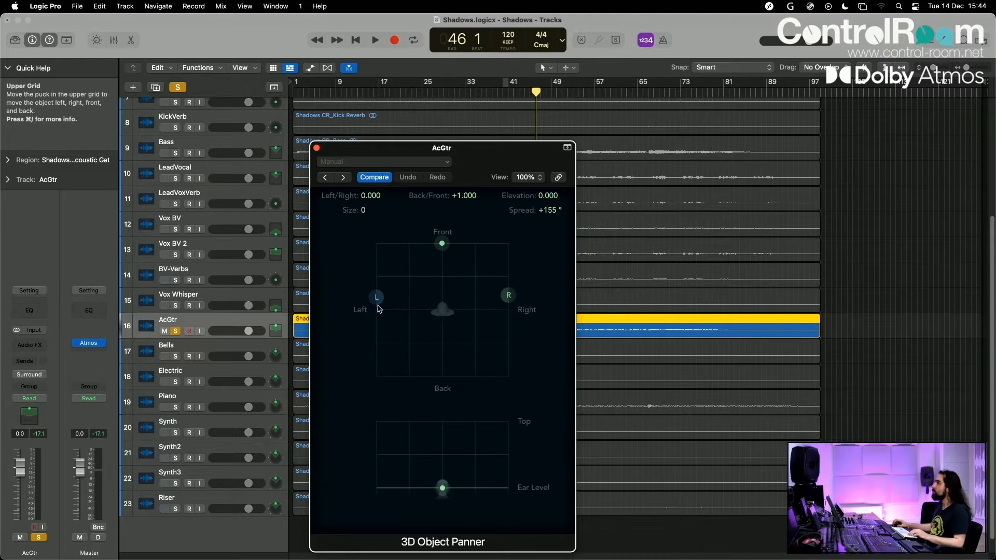
click(316, 149)
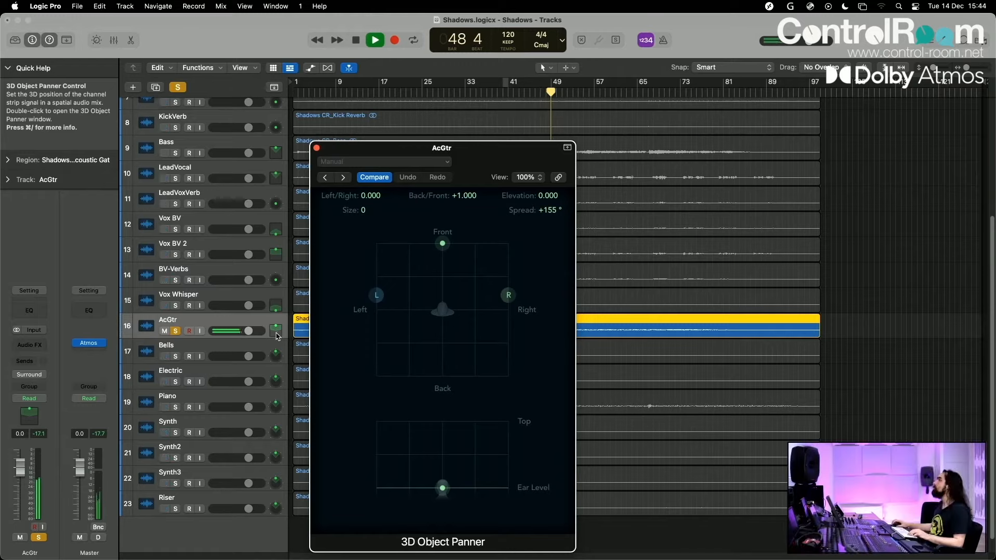
click(316, 149)
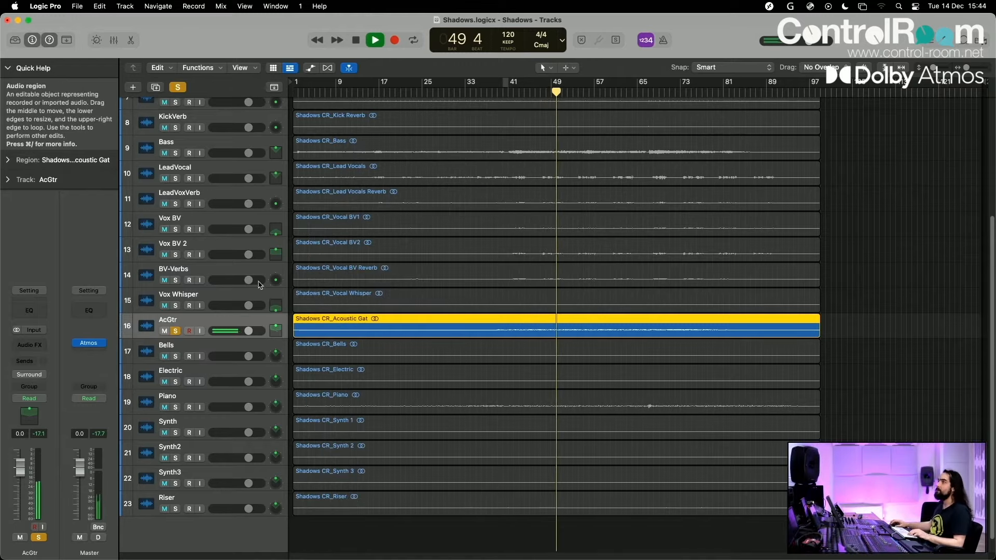
Lift the AcGtr to +0.166 elevation and close its panner.
double_click(276, 328)
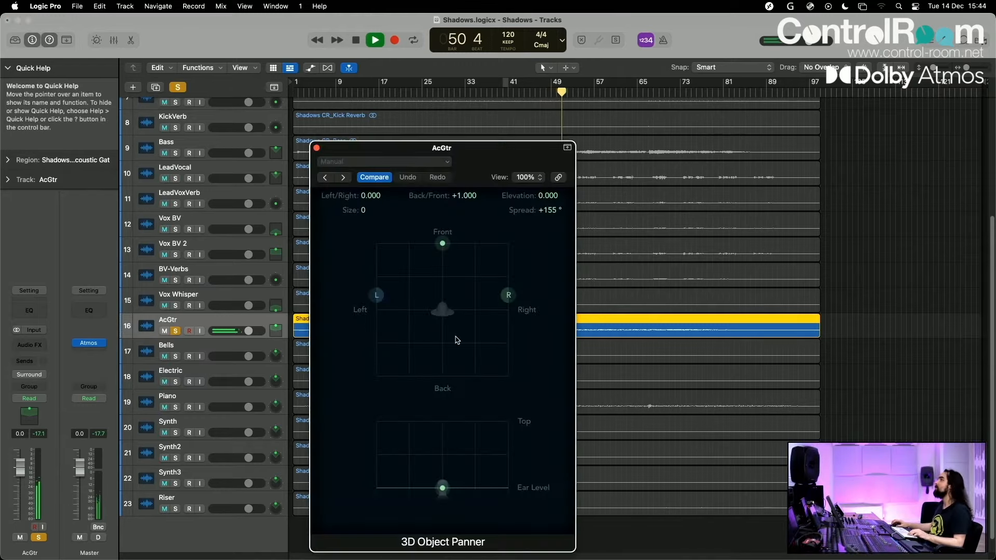
drag(551, 196, 550, 187)
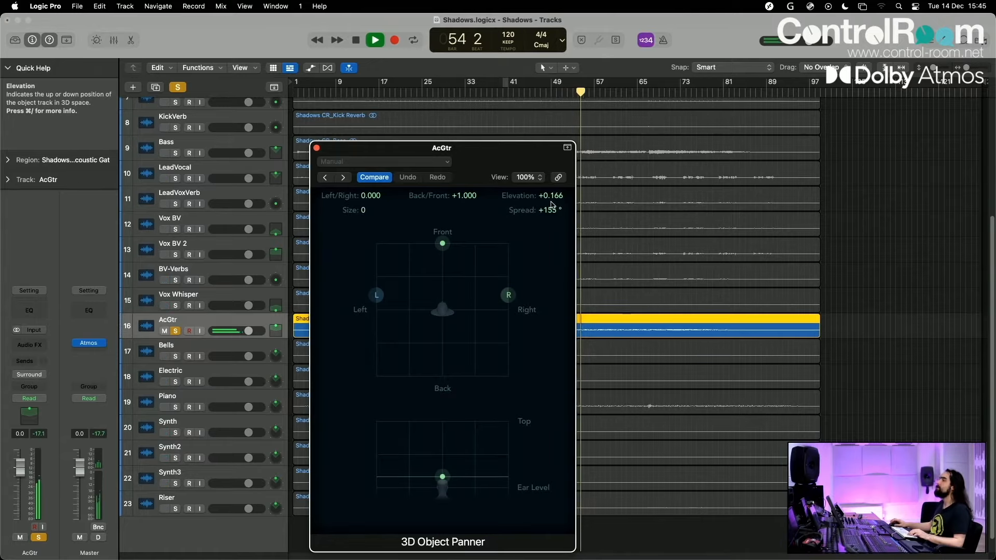
click(316, 148)
key(space)
Solo the Bells track and audition it.
click(175, 357)
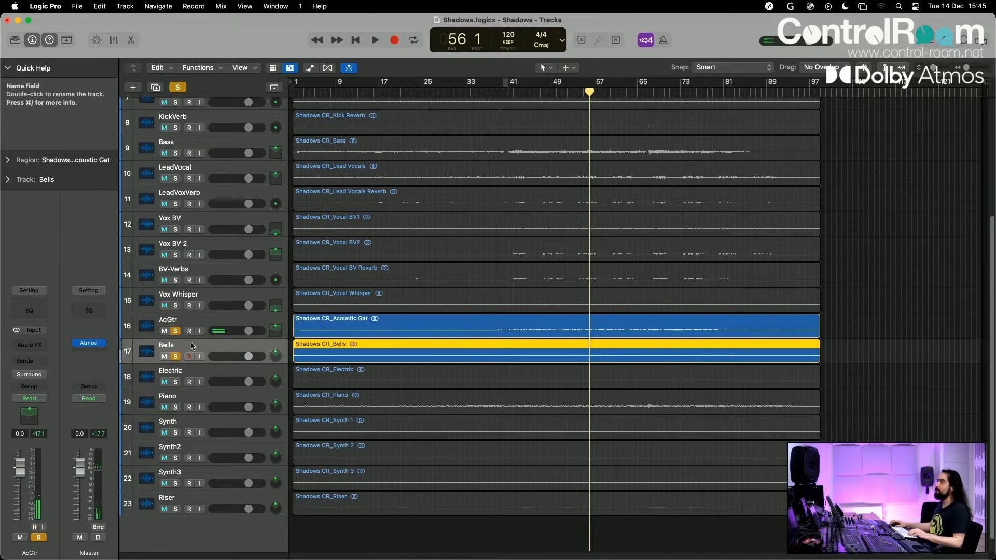
key(space)
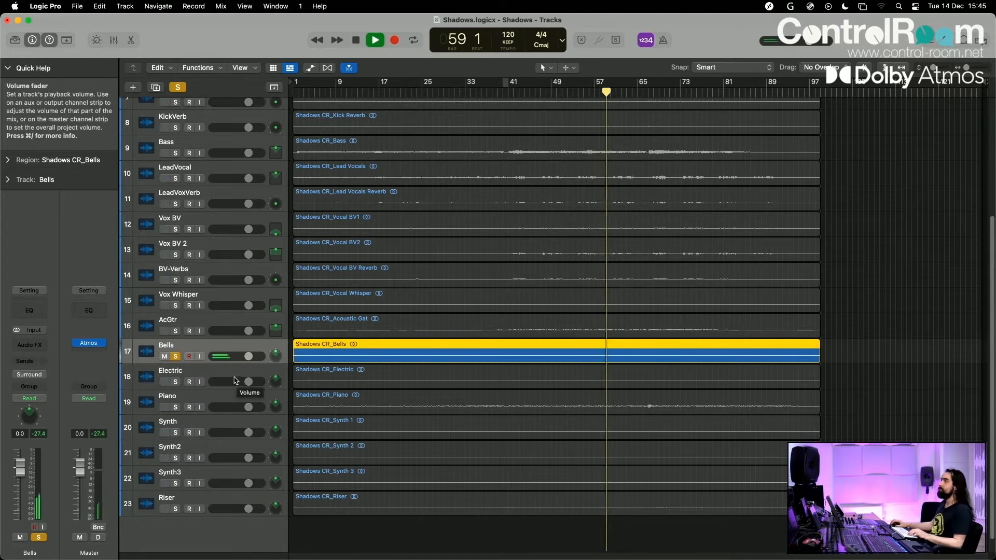
key(space)
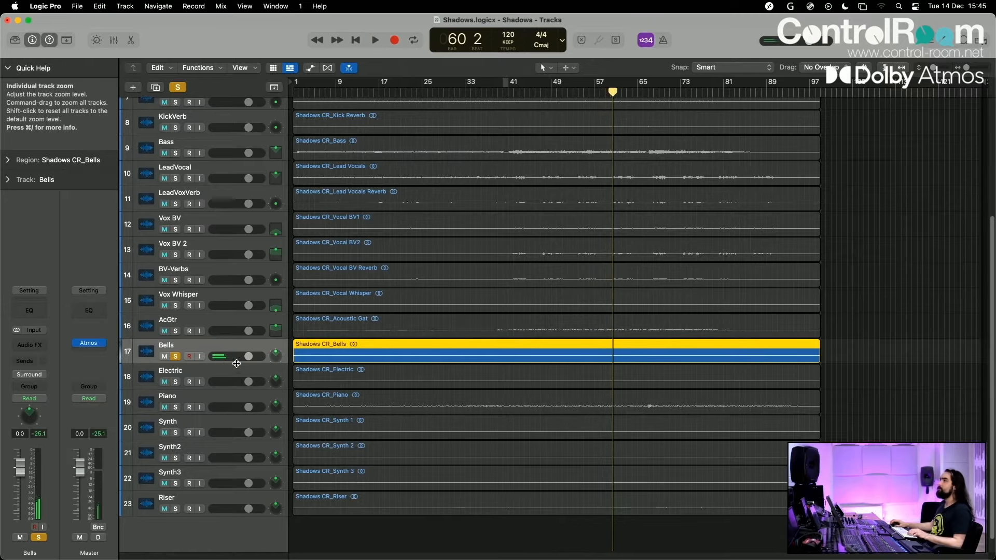
Place the Bells fully back (−1.000) at +0.750 elevation with −135° spread, then audition.
double_click(277, 360)
click(38, 417)
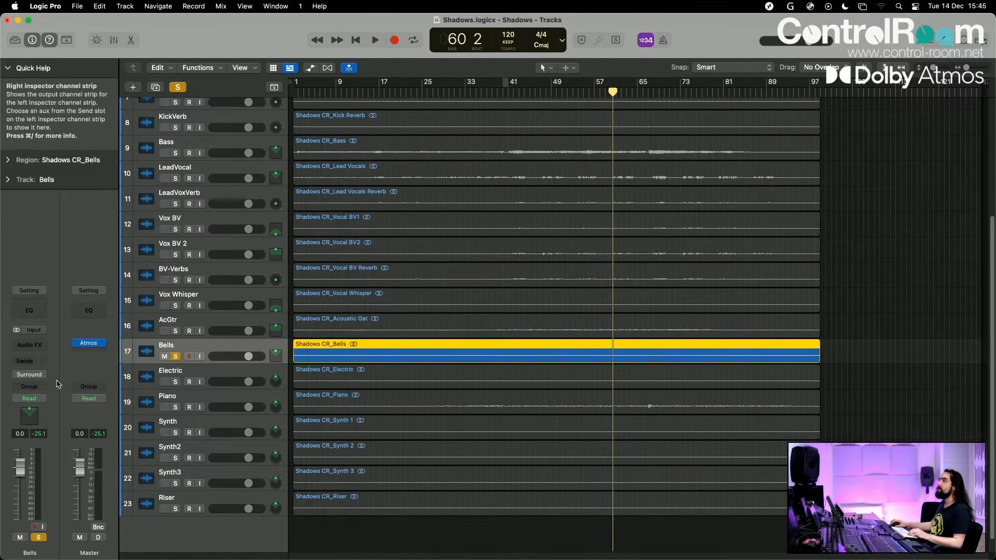
double_click(38, 417)
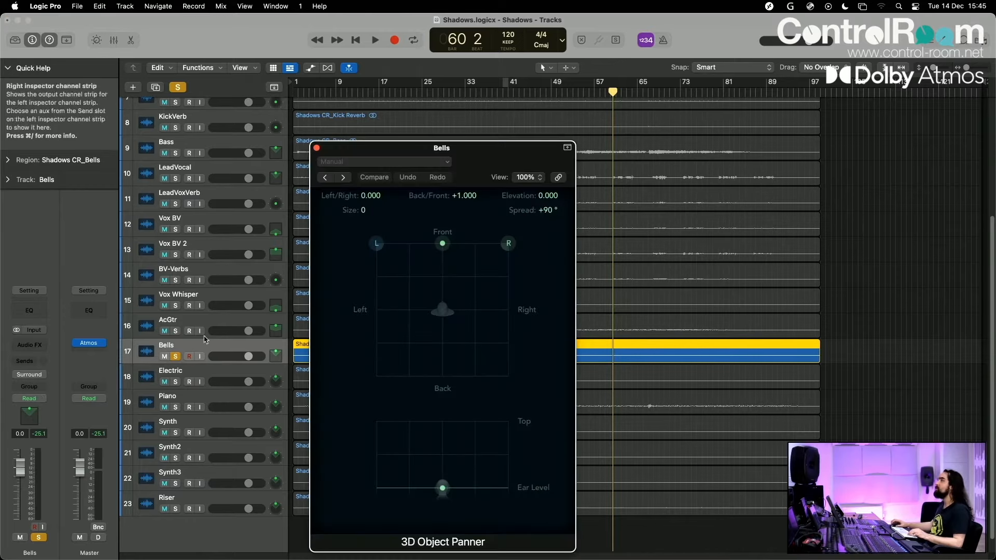
drag(374, 244, 309, 346)
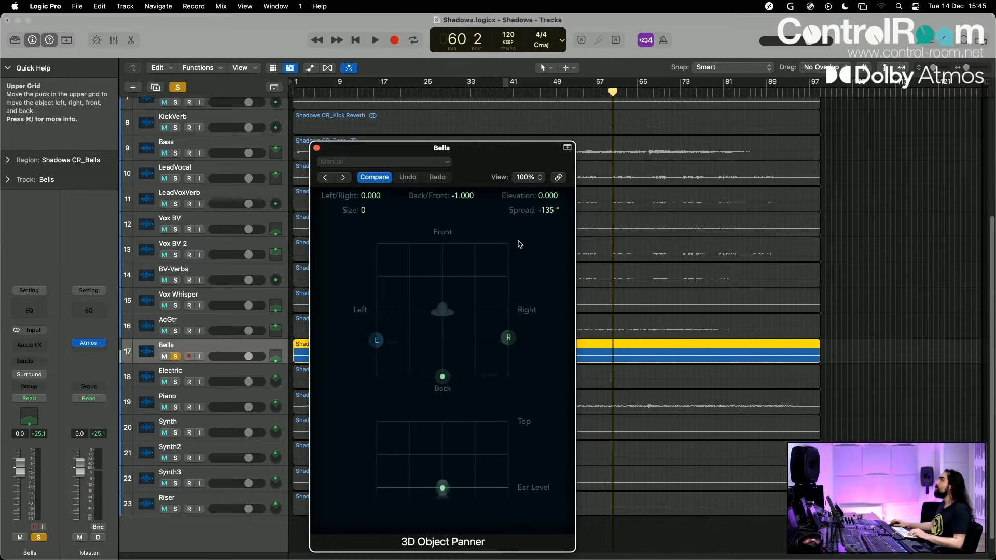
drag(551, 196, 551, 177)
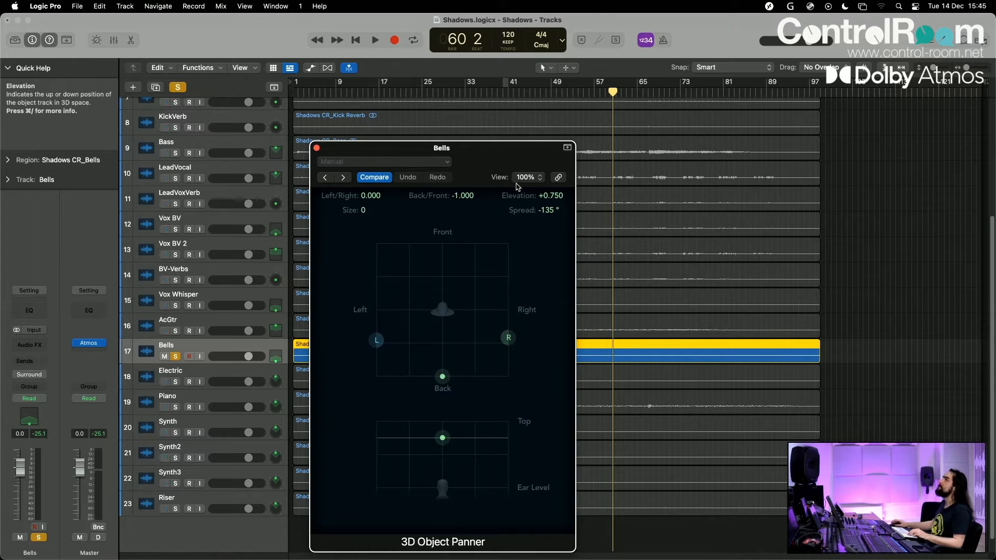
click(316, 148)
key(space)
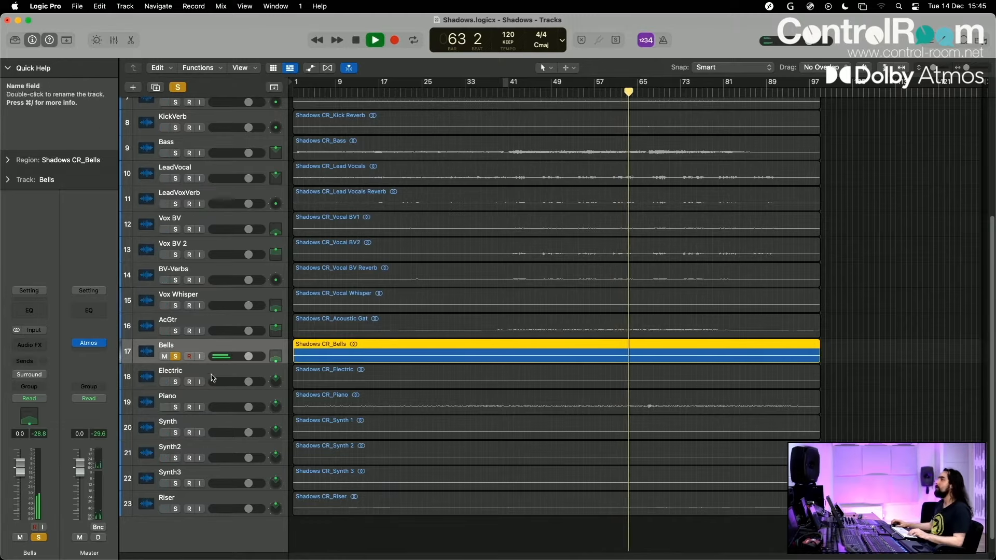
key(space)
Solo the Electric track instead of Bells, make it taller, and audition it around bar 66.
click(176, 382)
click(182, 381)
click(177, 358)
key(space)
drag(189, 388, 193, 450)
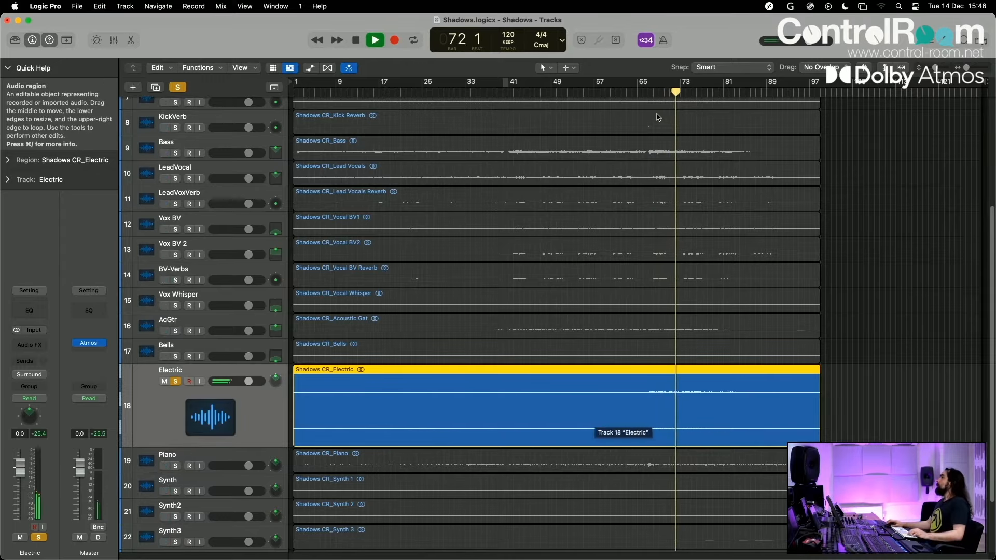
key(space)
click(647, 92)
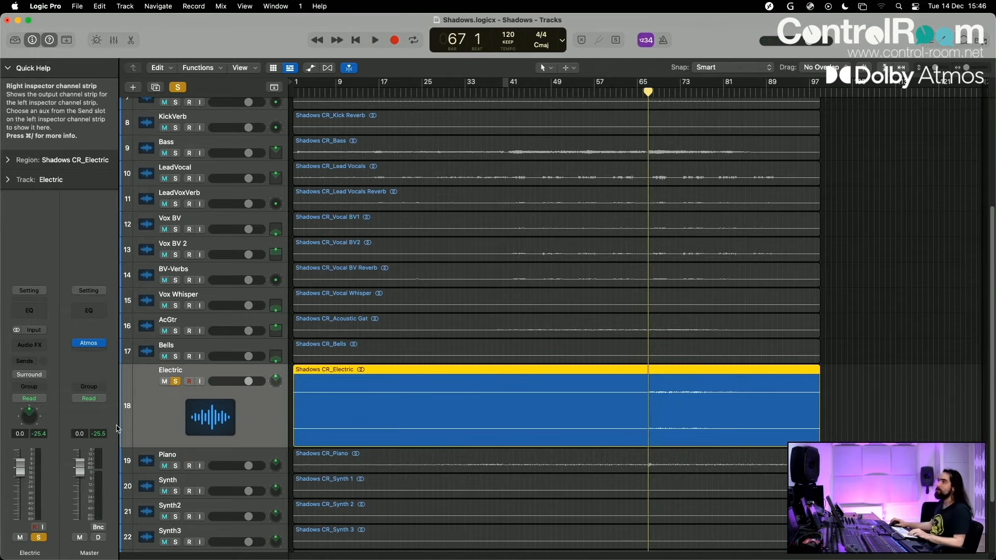
Put Electric on the 3D Object Panner at front centre with spread reduced to 0°.
click(32, 375)
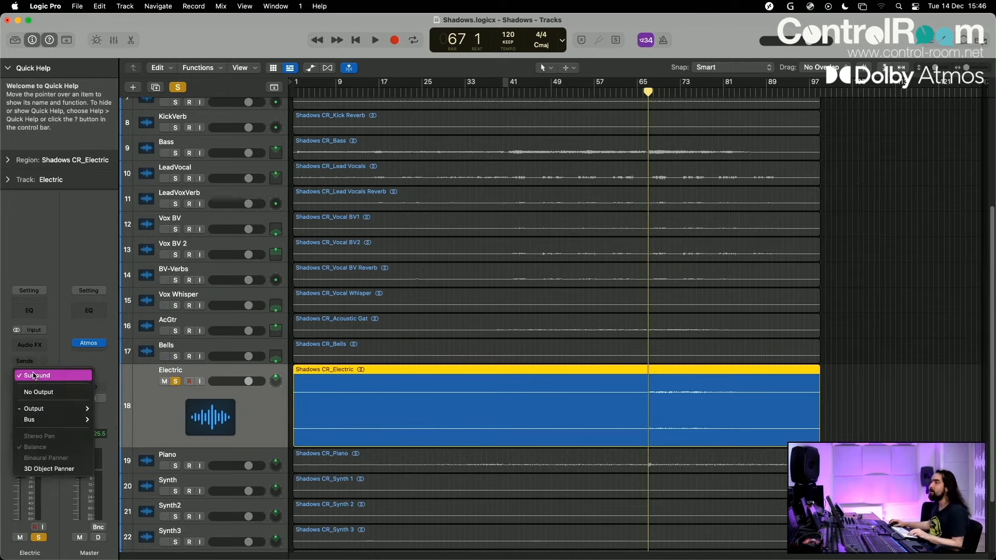
click(57, 469)
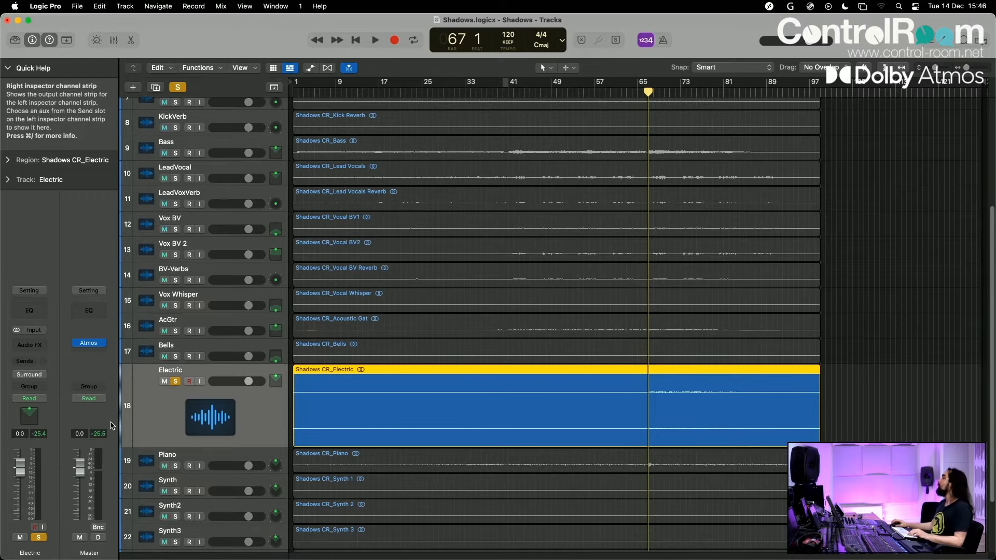
double_click(29, 415)
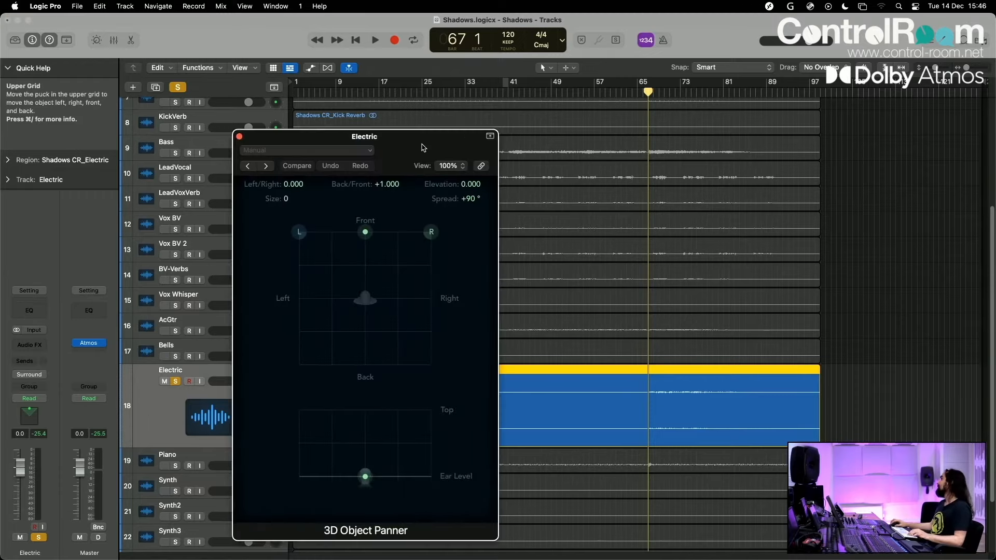
drag(405, 137, 465, 77)
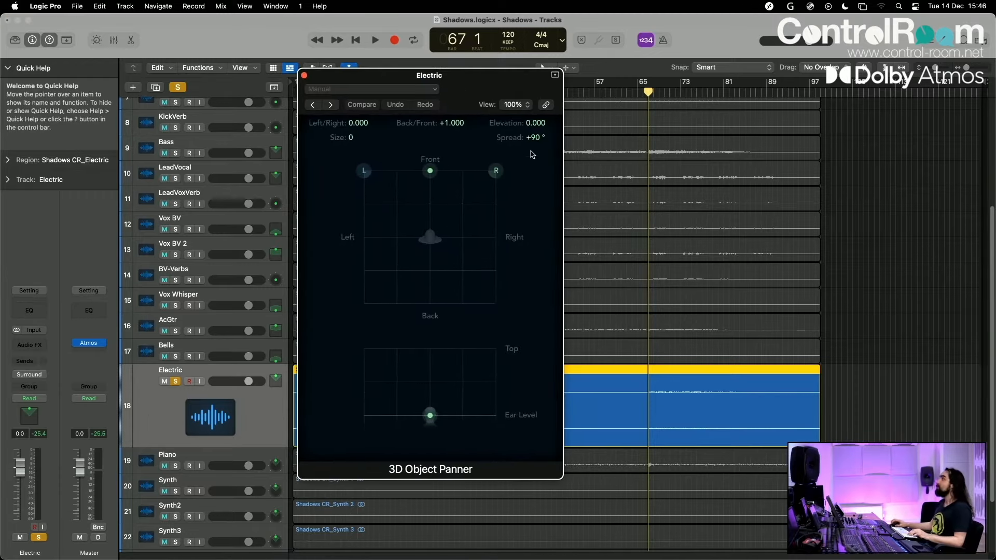
drag(534, 137, 534, 160)
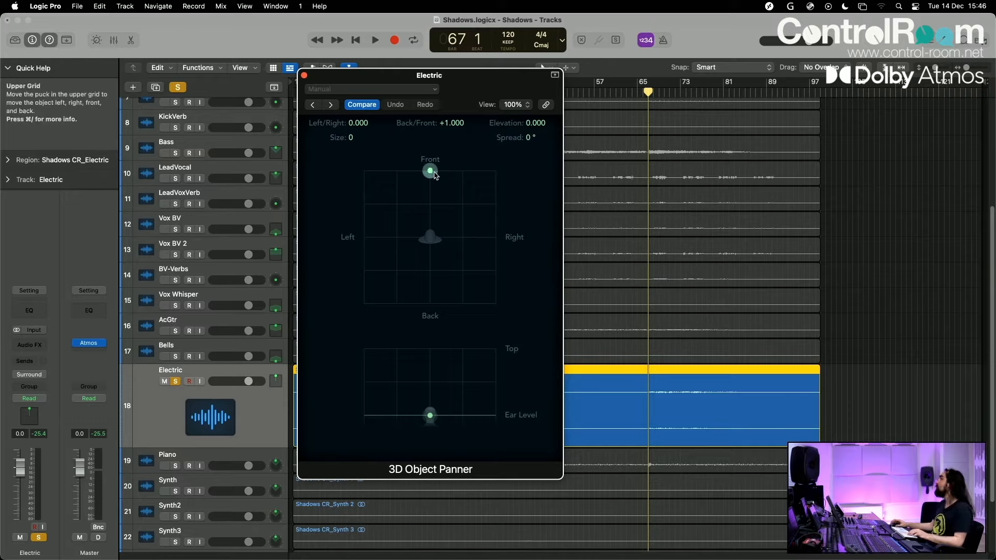
drag(434, 175, 531, 182)
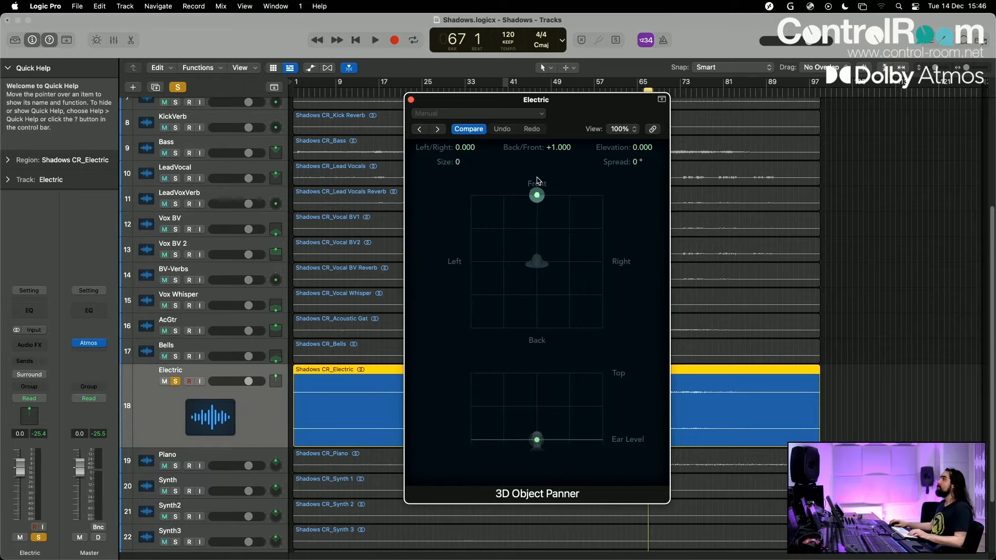
drag(562, 106, 497, 106)
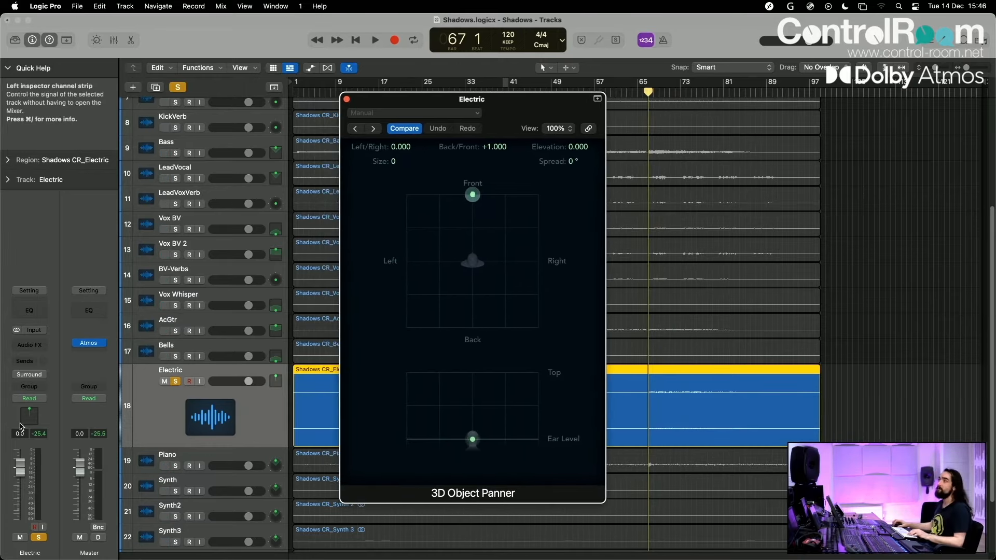
Record Latch automation sweeping Electric from the front to hard left (−0.812).
click(31, 400)
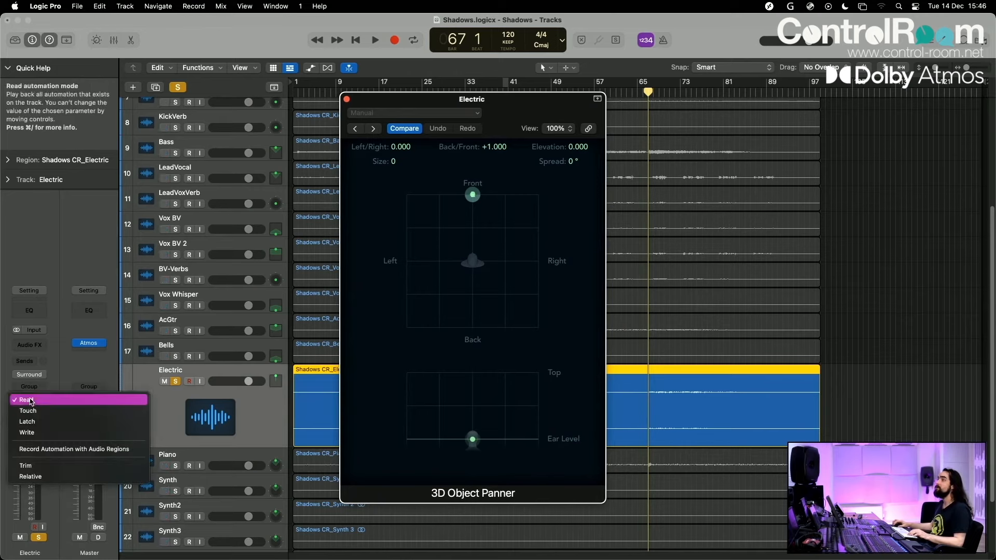
click(43, 426)
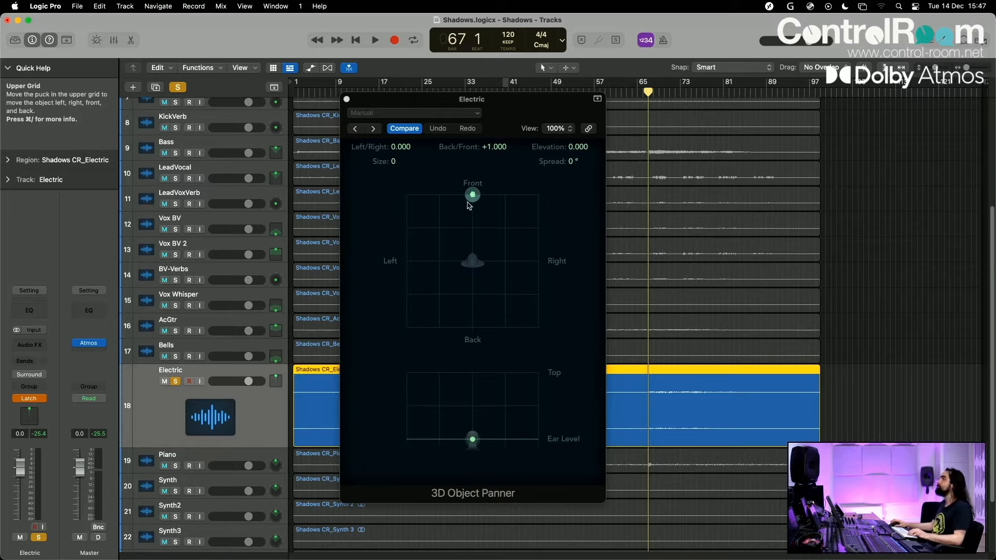
key(space)
drag(471, 196, 434, 269)
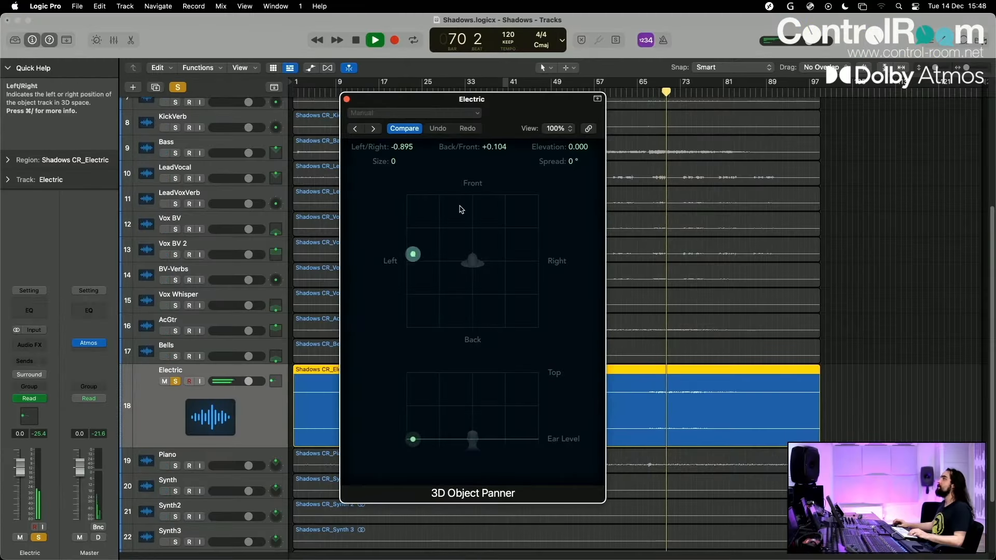
key(space)
Raise Electric's elevation to +0.152 and close its panner window.
drag(418, 439, 418, 433)
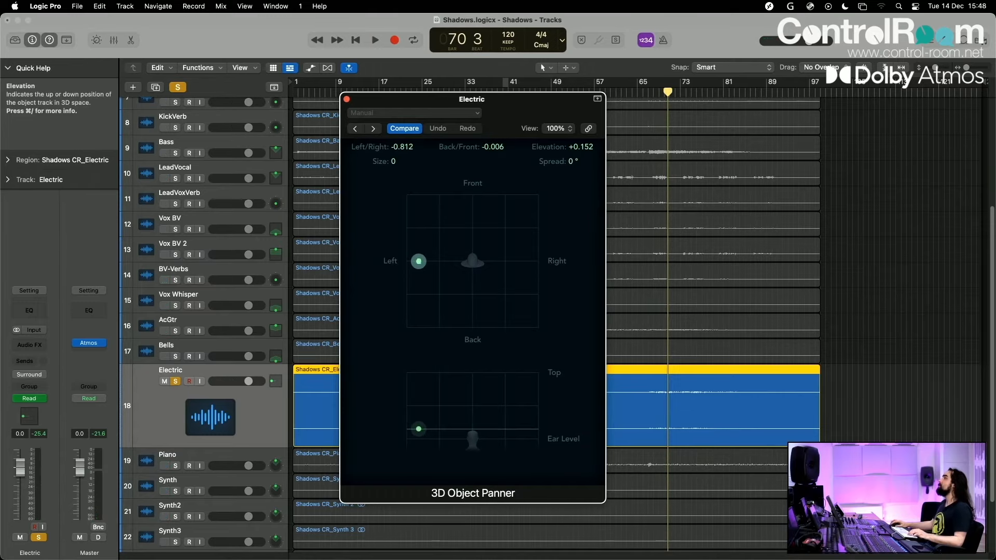
click(347, 99)
scroll(161, 431, down, 1)
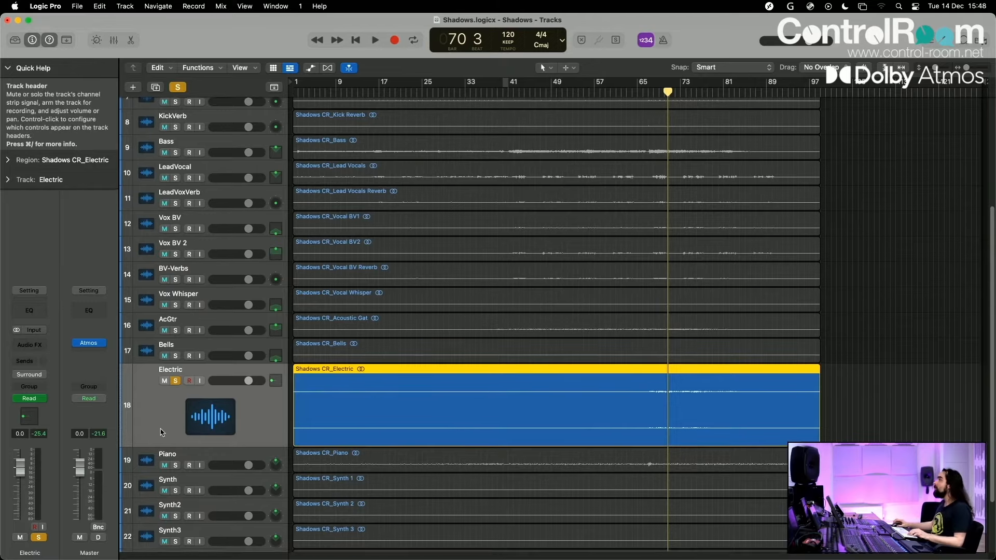
Solo the Piano track and play the song from the beginning.
click(175, 465)
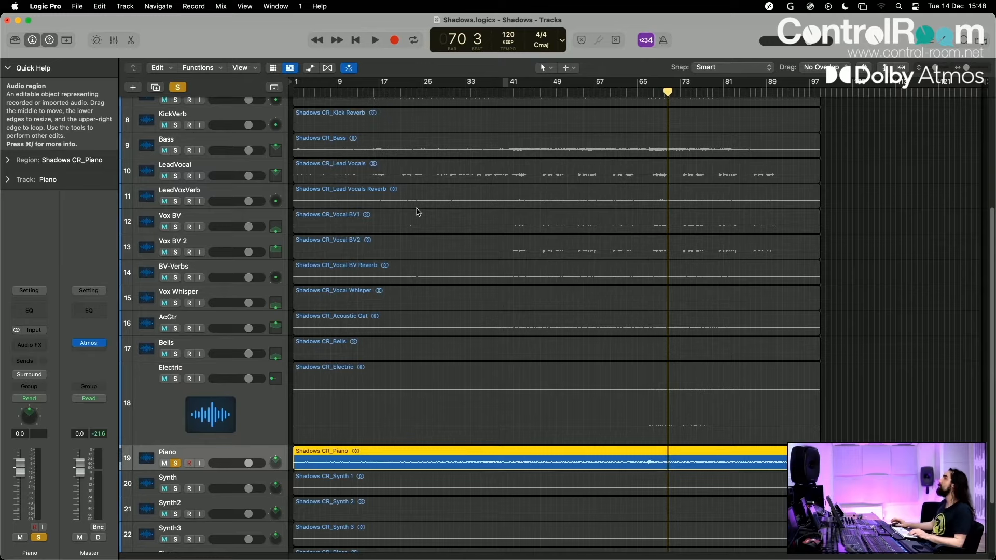
key(Return)
key(space)
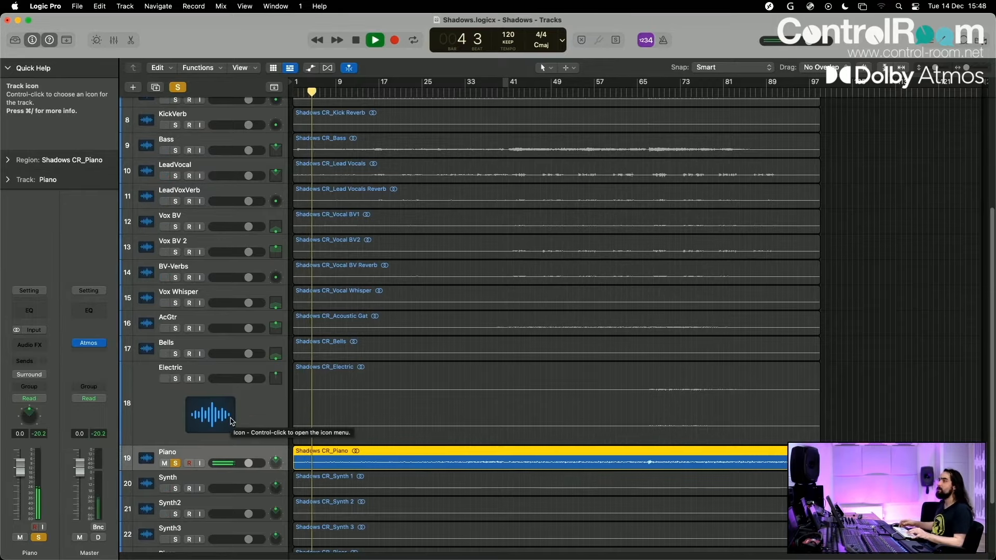
scroll(231, 421, down, 3)
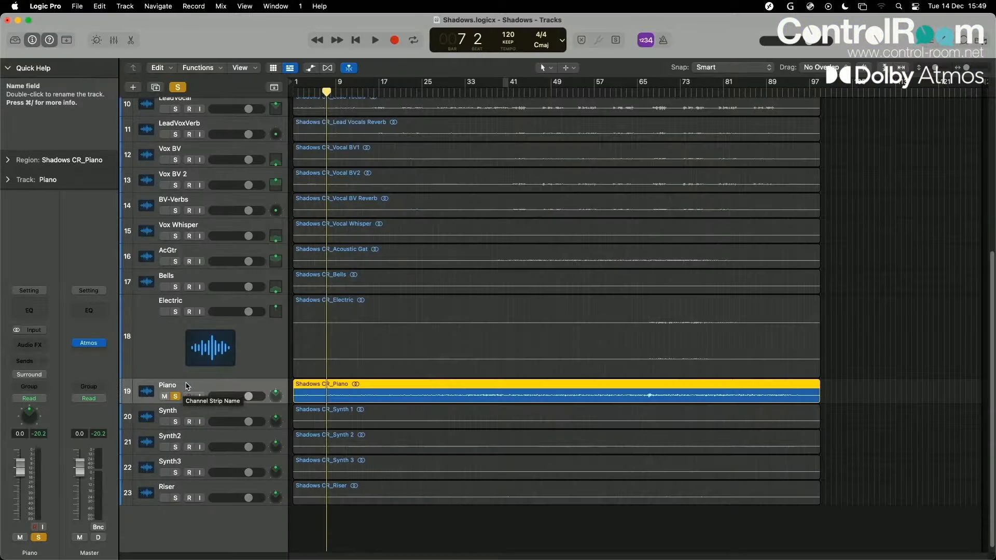
Route Piano through the 3D Object Panner and open its panner window.
click(33, 377)
click(48, 467)
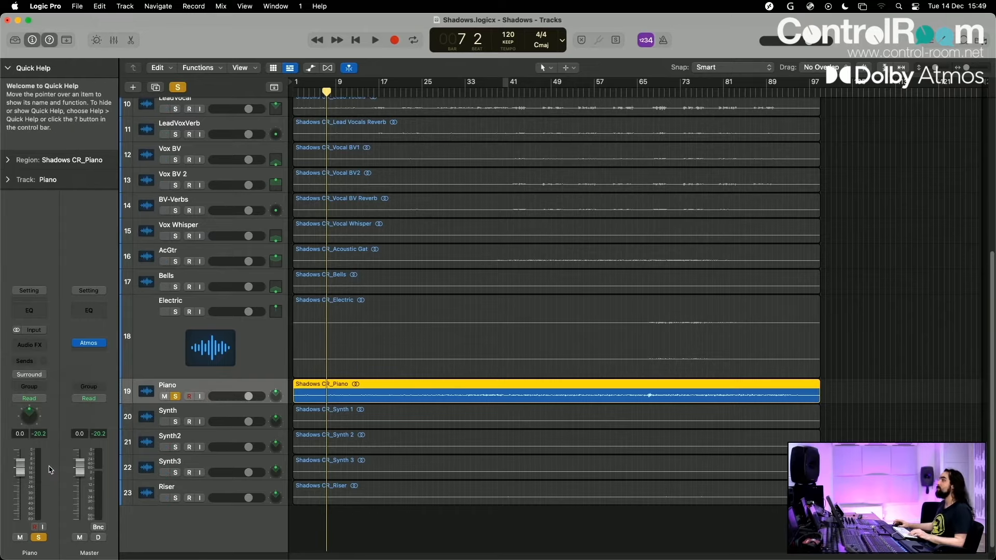
key(z)
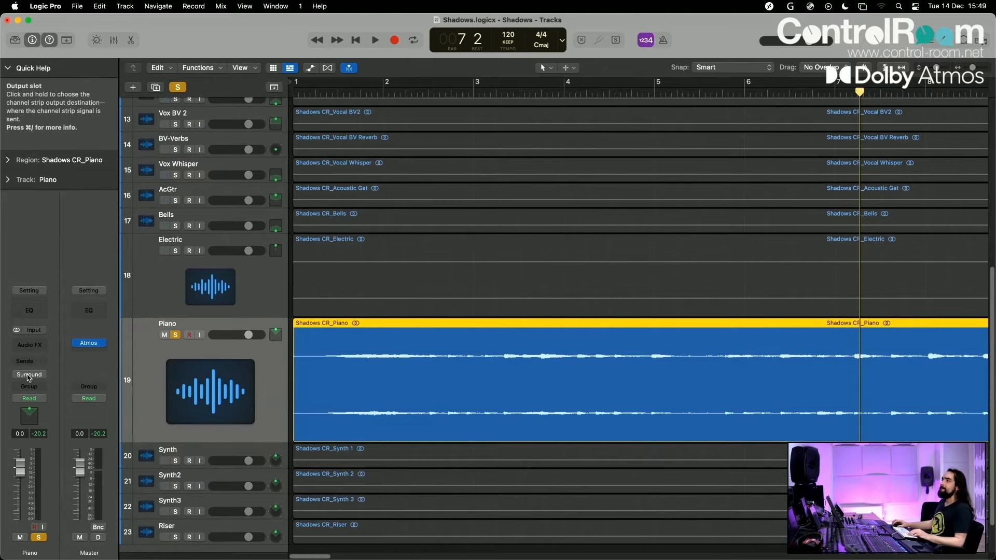
double_click(29, 416)
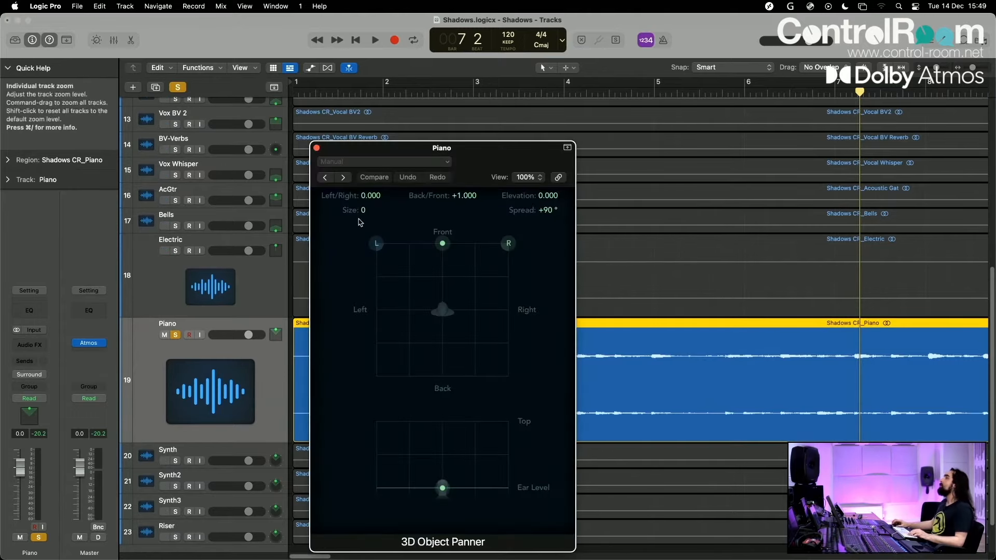
drag(381, 148, 717, 137)
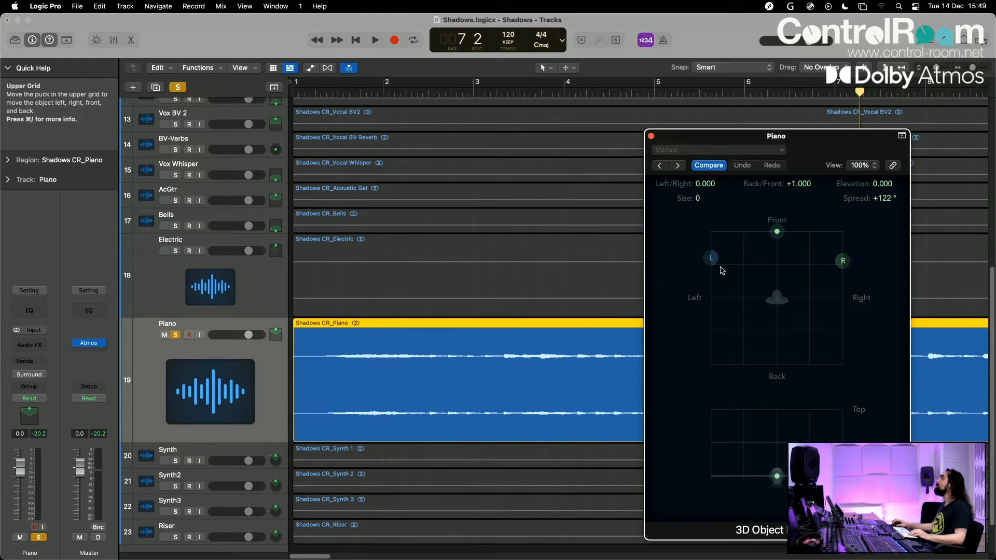
drag(714, 266, 711, 259)
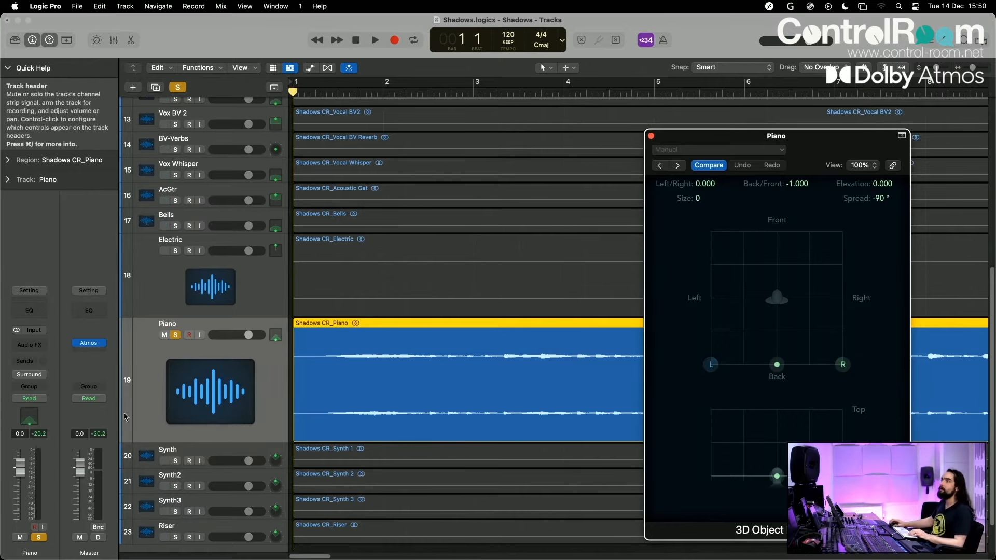
Record Latch automation sweeping the Piano from behind the listener to the front.
click(28, 398)
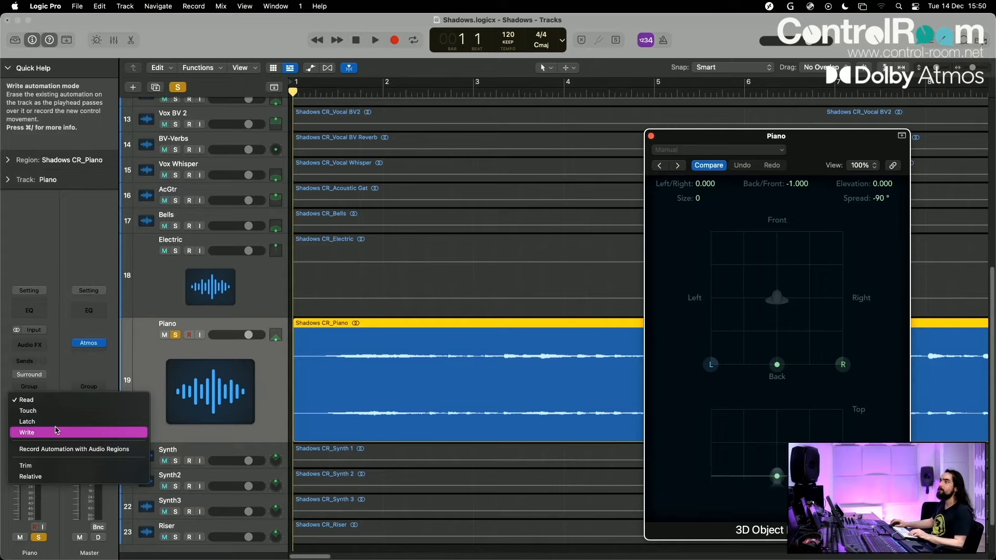
click(31, 421)
click(711, 366)
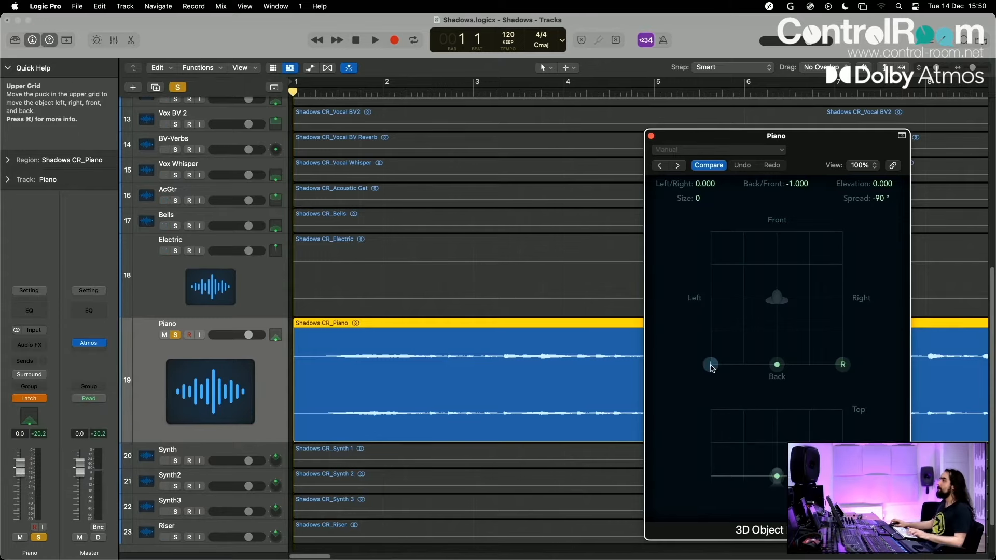
key(space)
drag(711, 366, 703, 266)
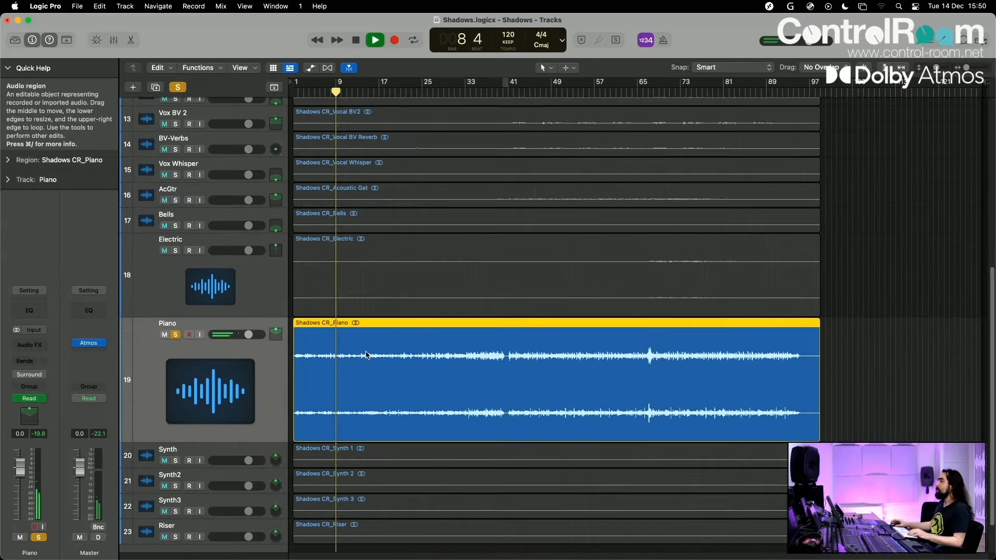
Stop playback, select the Synth track and take the solo off Piano.
key(space)
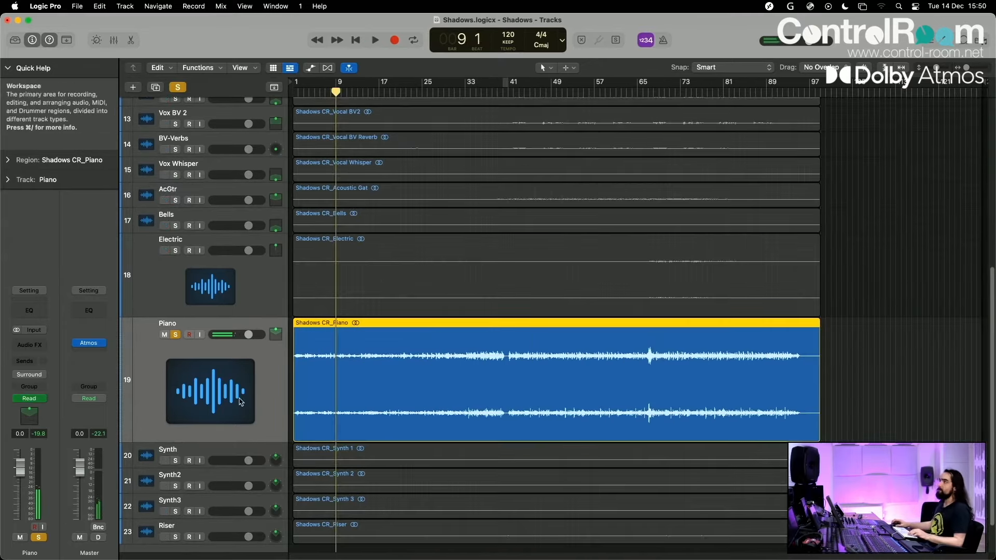
click(176, 460)
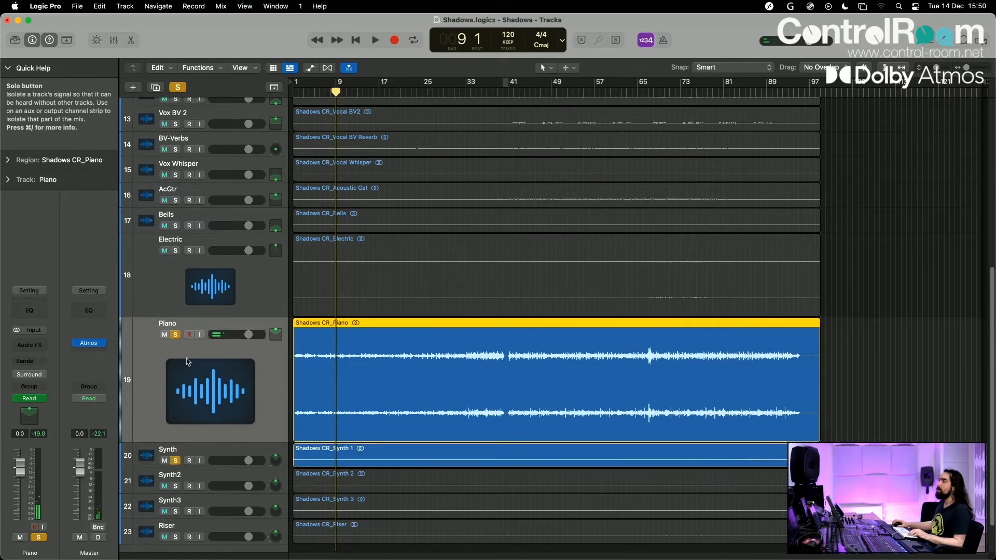
click(176, 334)
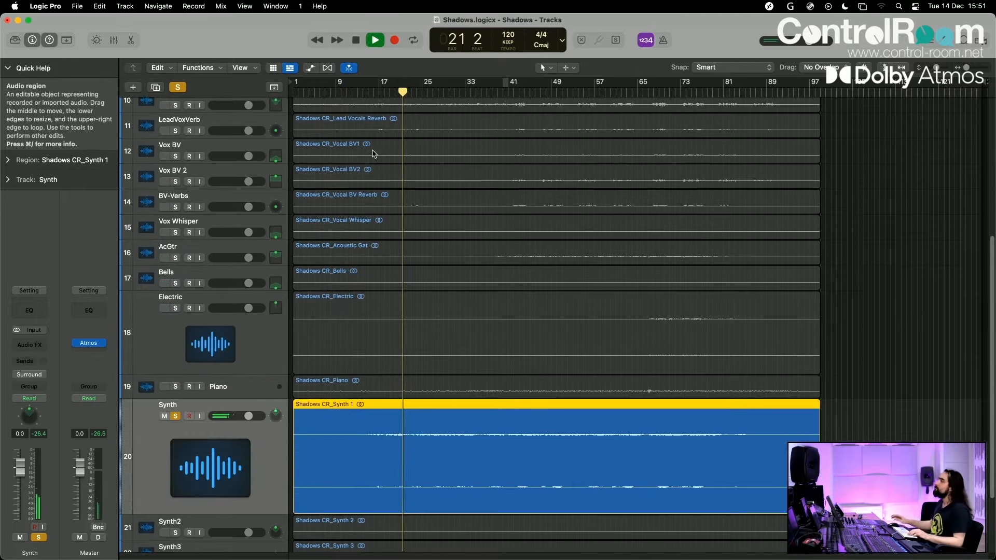
scroll(249, 273, down, 1)
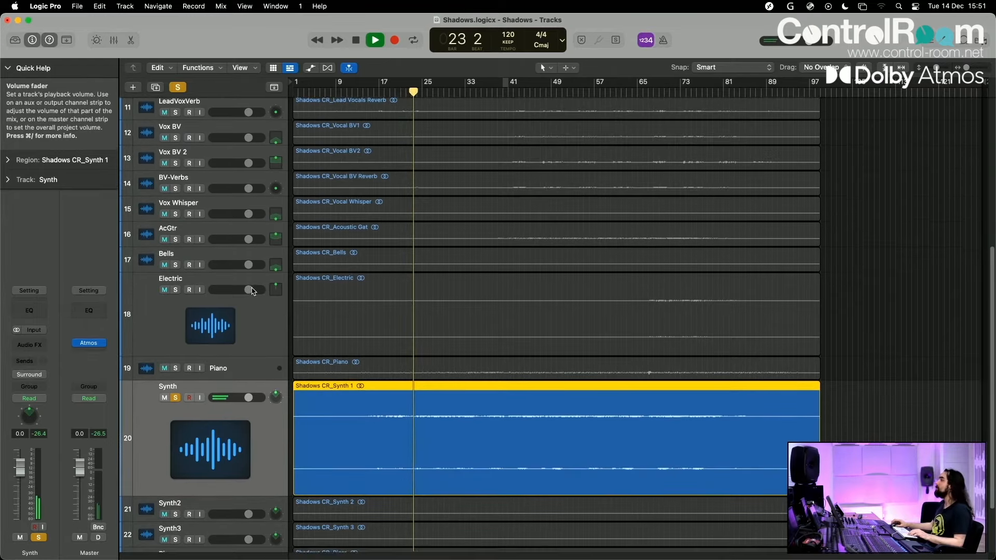
scroll(196, 337, down, 4)
key(space)
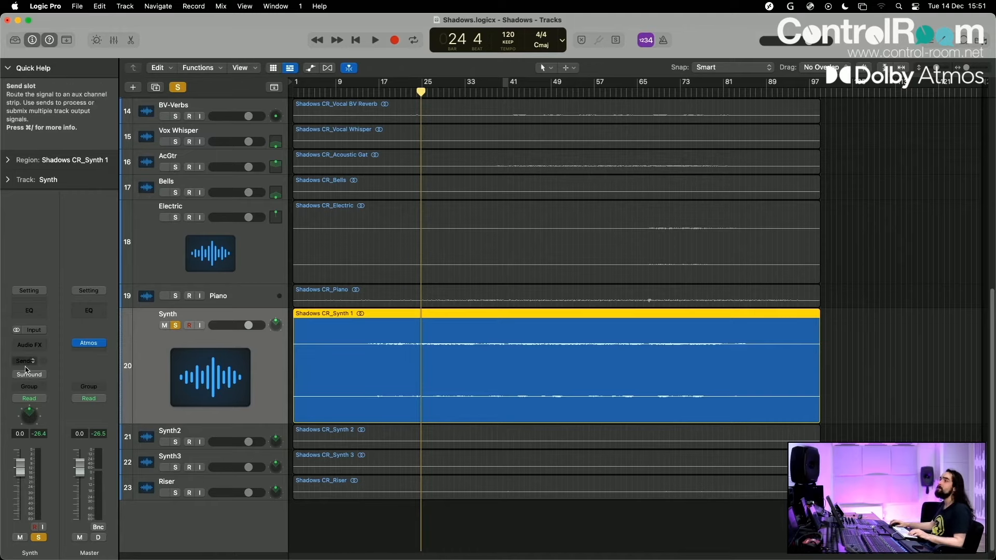
Route Synth through the 3D Object Panner and open the panner.
click(29, 375)
click(60, 473)
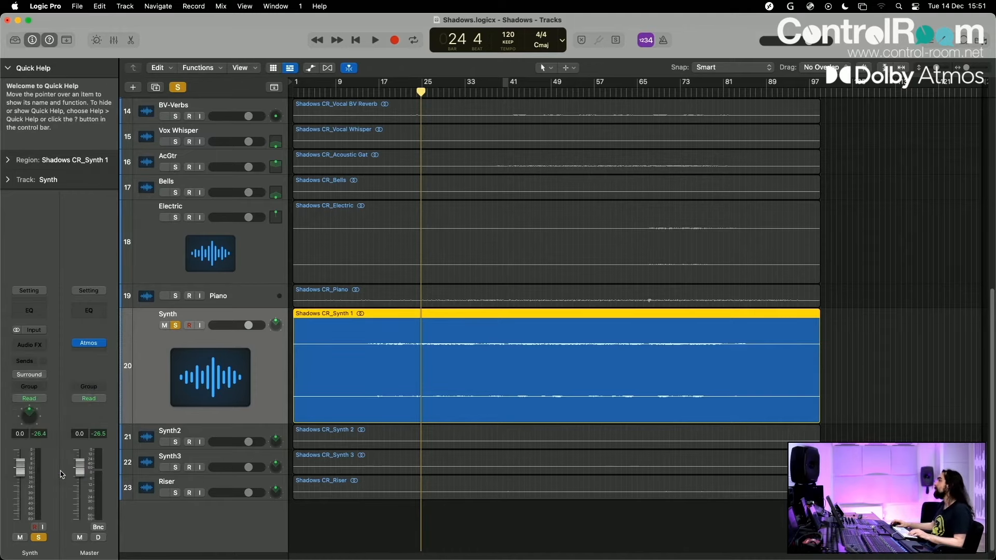
double_click(29, 415)
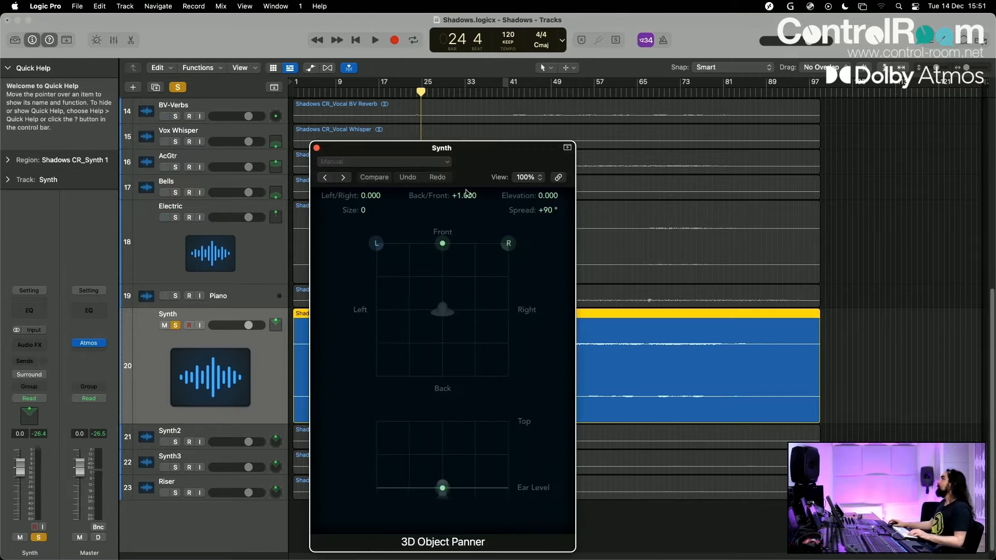
Place the Synth object directly behind the listener at Back/Front −1.000.
drag(469, 155, 854, 127)
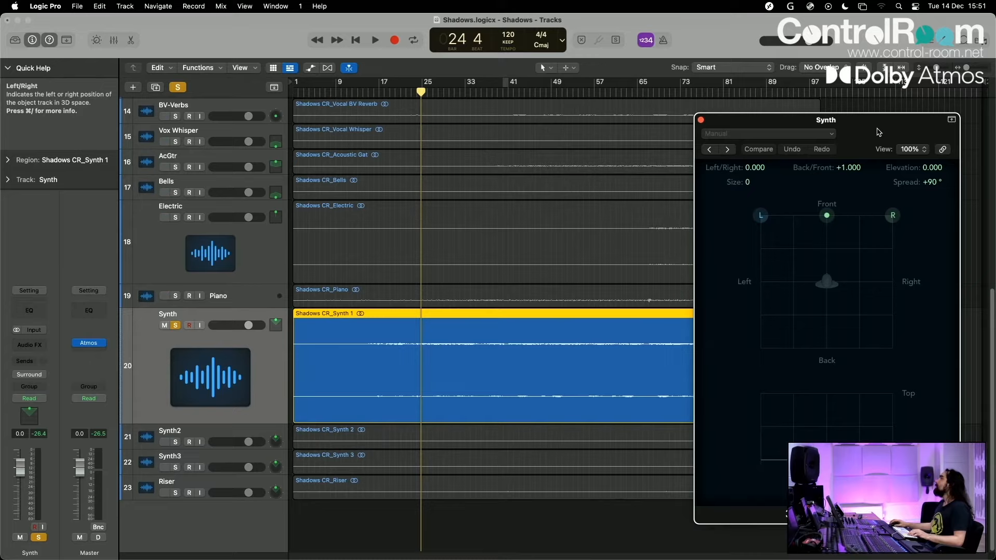
drag(878, 131, 801, 123)
drag(783, 161, 783, 167)
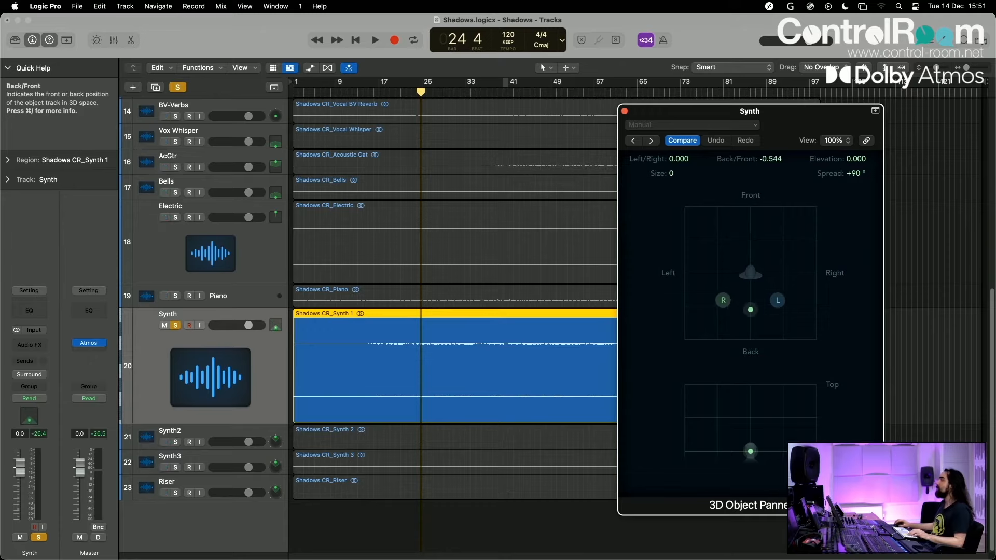
drag(783, 226, 783, 162)
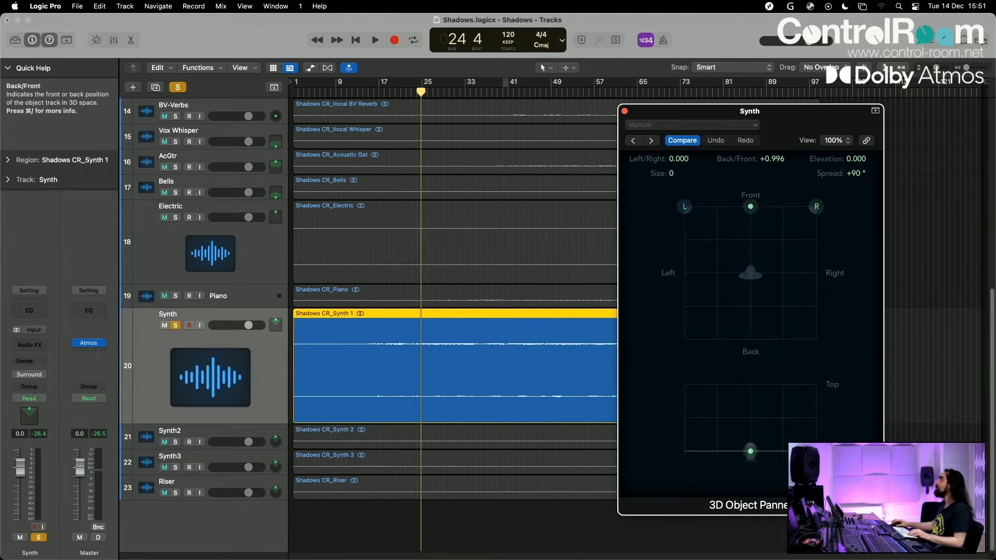
drag(771, 115, 836, 93)
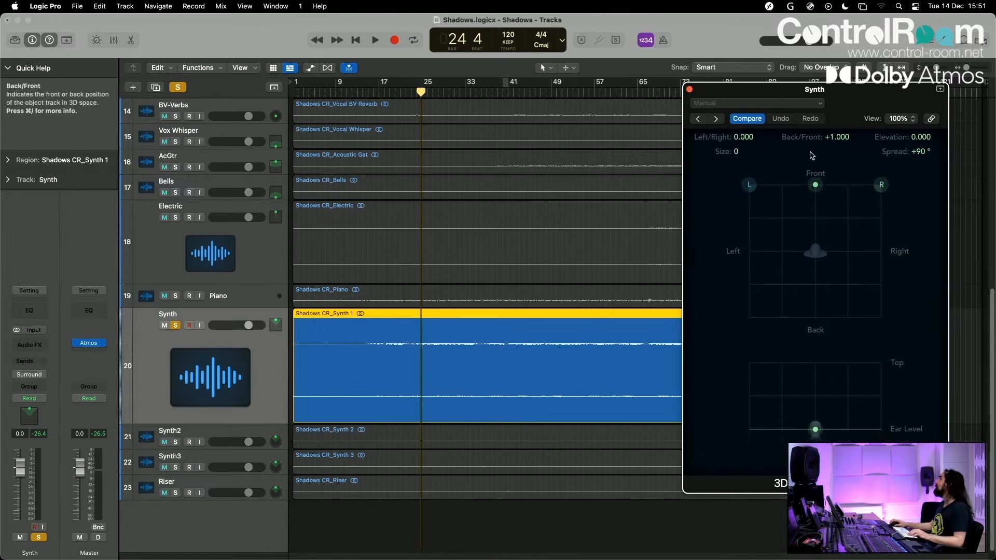
drag(825, 179, 755, 196)
drag(764, 158, 809, 283)
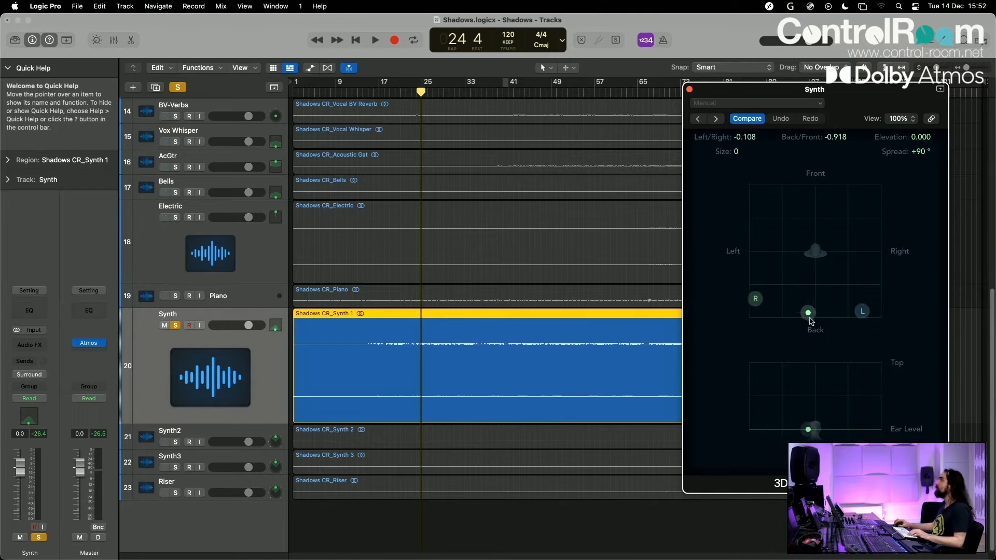
mouse_move(816, 323)
mouse_down()
mouse_move(753, 306)
mouse_move(790, 317)
mouse_move(848, 310)
mouse_move(817, 315)
mouse_up()
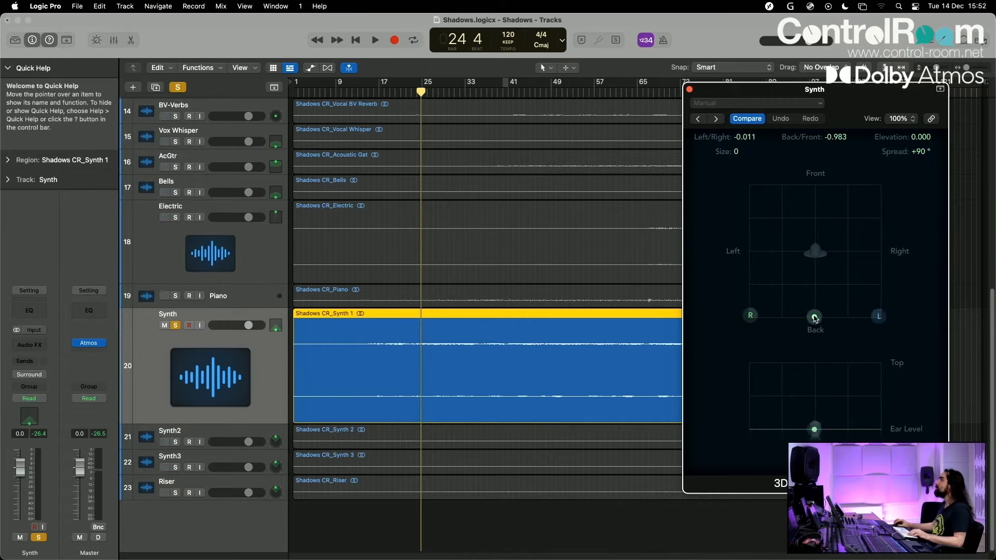
Play the arrangement briefly to hear the Synth's rear position.
click(501, 310)
key(space)
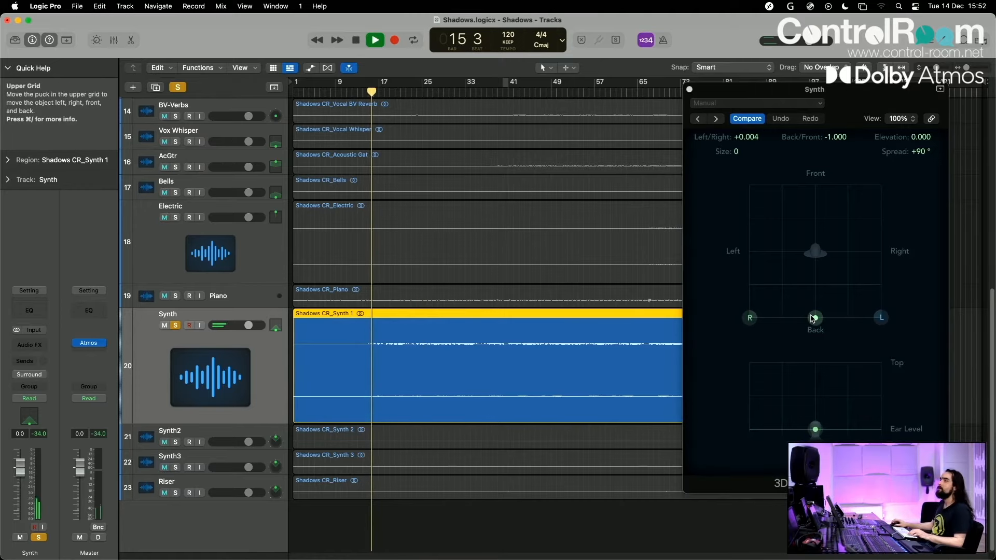
key(space)
Record Latch automation lifting Synth's elevation to +0.525, then return Synth to Read mode.
click(28, 398)
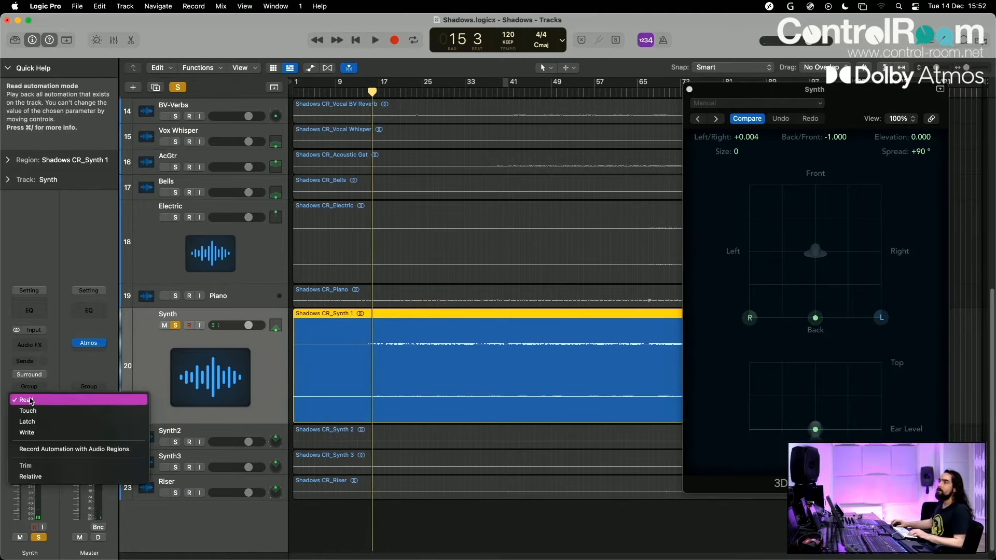
click(31, 418)
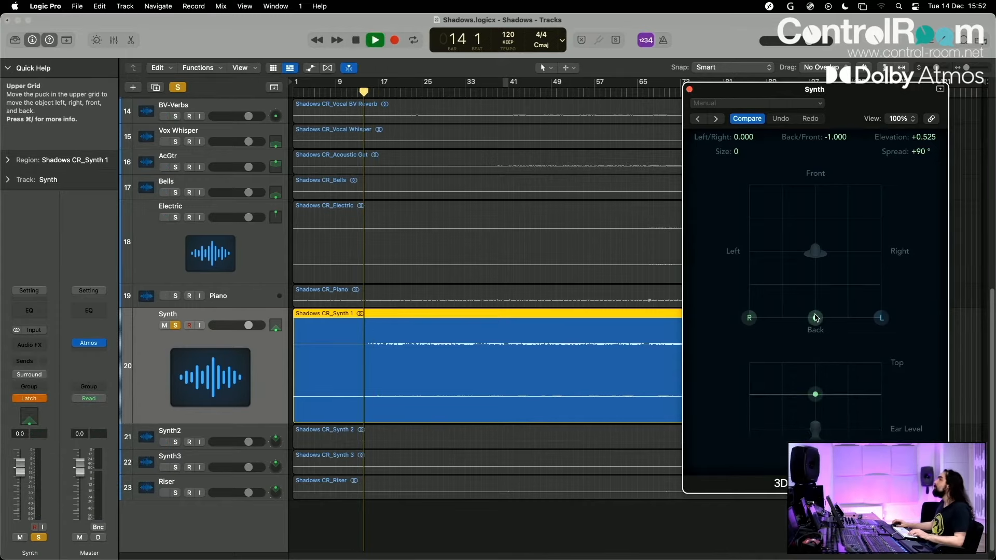
mouse_move(815, 318)
mouse_down()
mouse_move(778, 309)
mouse_move(862, 304)
mouse_move(851, 317)
mouse_move(817, 321)
mouse_up()
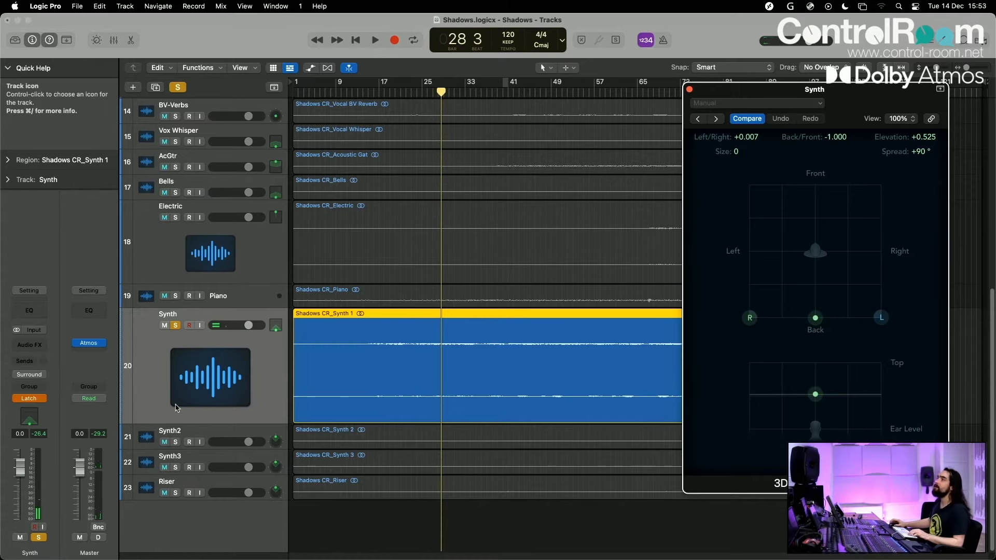
click(29, 399)
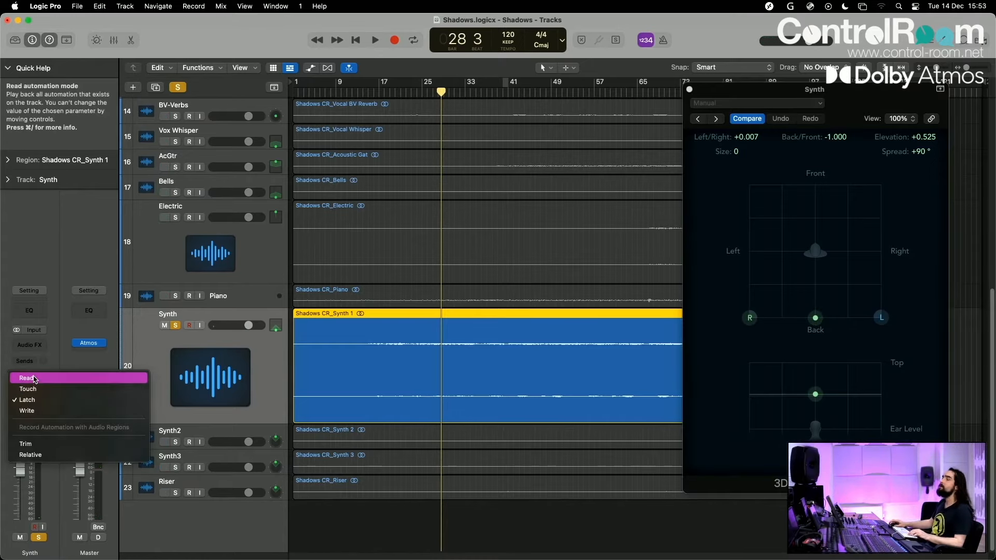
click(26, 378)
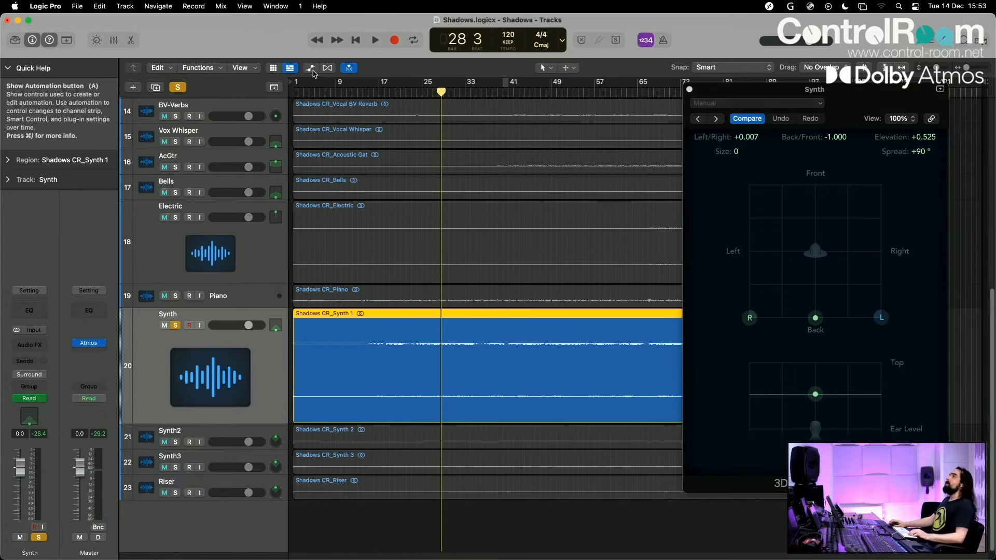
Show Synth's Left/Right object automation lane and copy its points later into the song.
key(a)
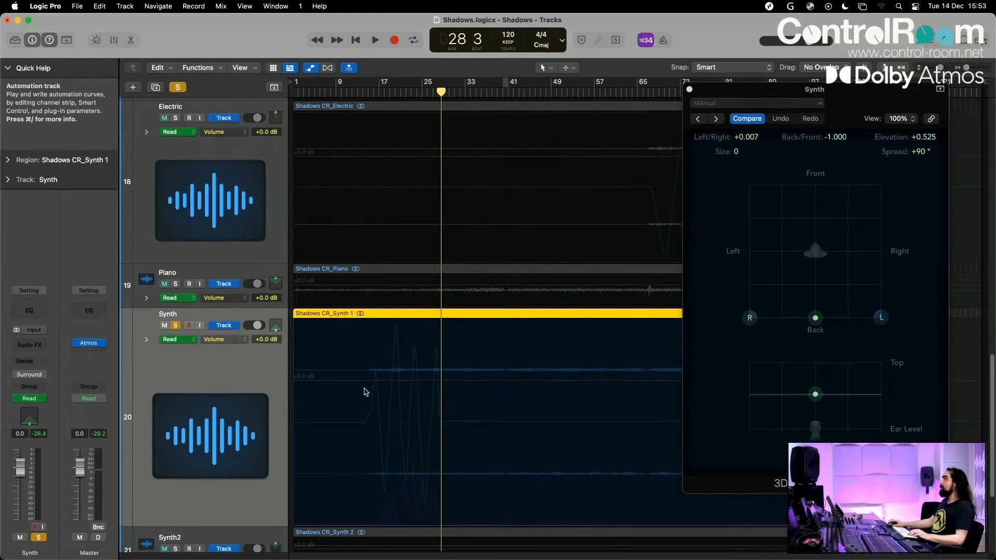
scroll(366, 394, down, 1)
scroll(269, 397, down, 1)
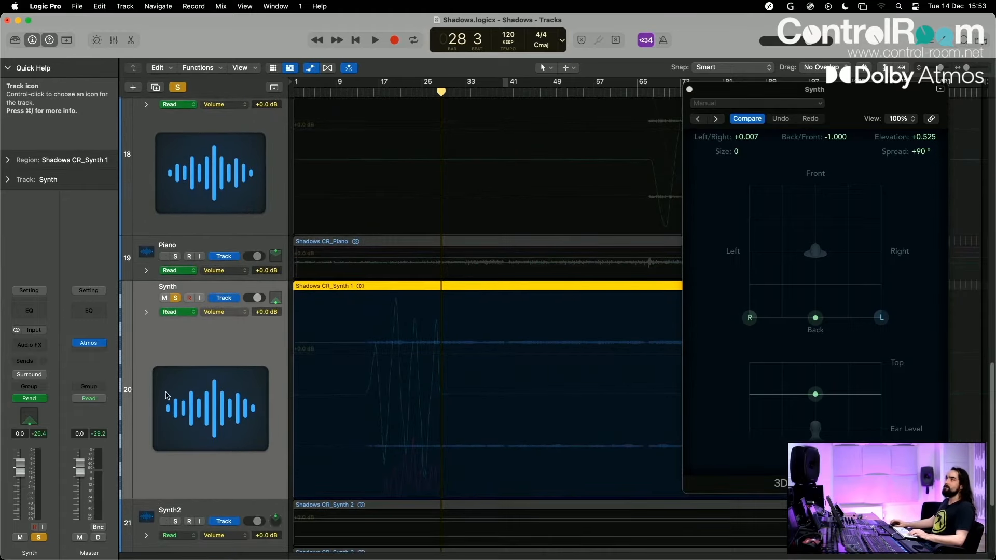
click(146, 311)
drag(376, 429, 581, 431)
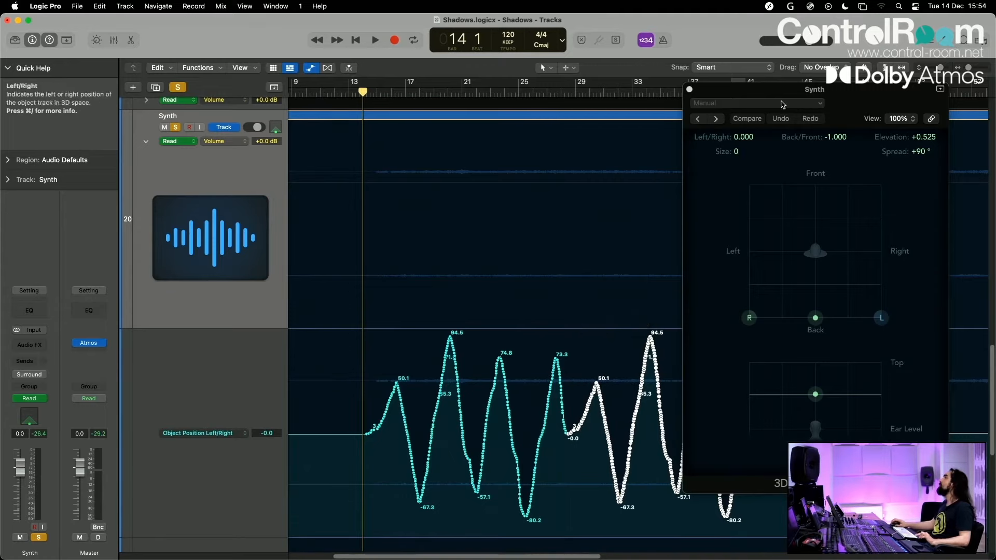
drag(820, 90, 172, 137)
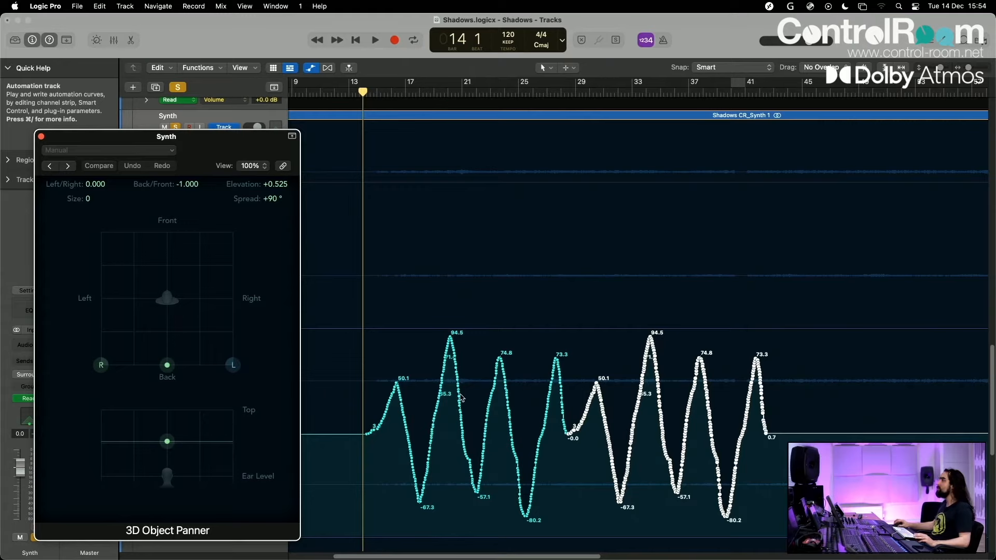
drag(338, 397, 815, 466)
drag(814, 537, 813, 537)
drag(436, 439, 895, 439)
Close the Synth 3D object panner window.
drag(849, 335, 848, 335)
drag(78, 138, 161, 133)
click(124, 131)
drag(210, 236, 212, 355)
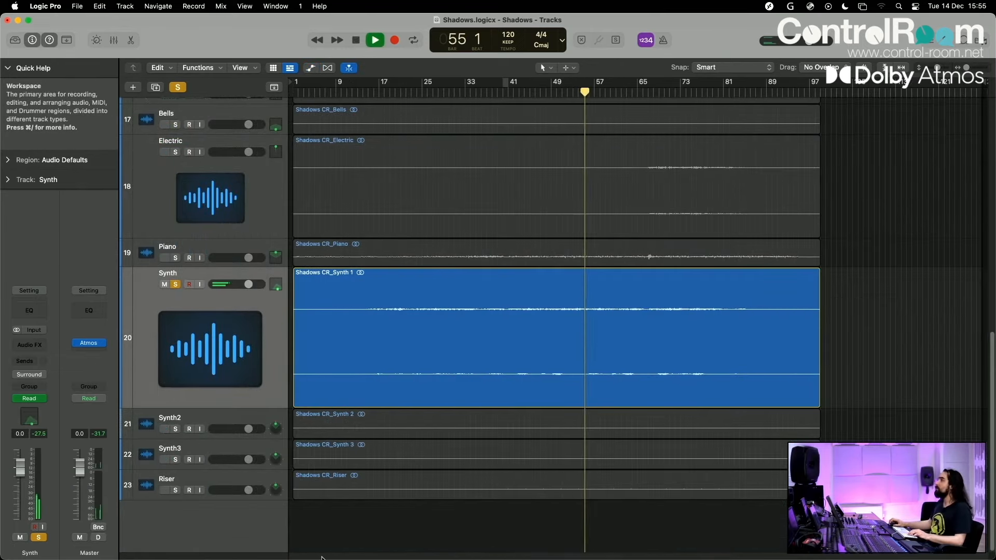
View the 7.1.4 room in the Dolby Atmos master window, stop playback, and solo Synth2.
click(91, 343)
drag(663, 370, 693, 362)
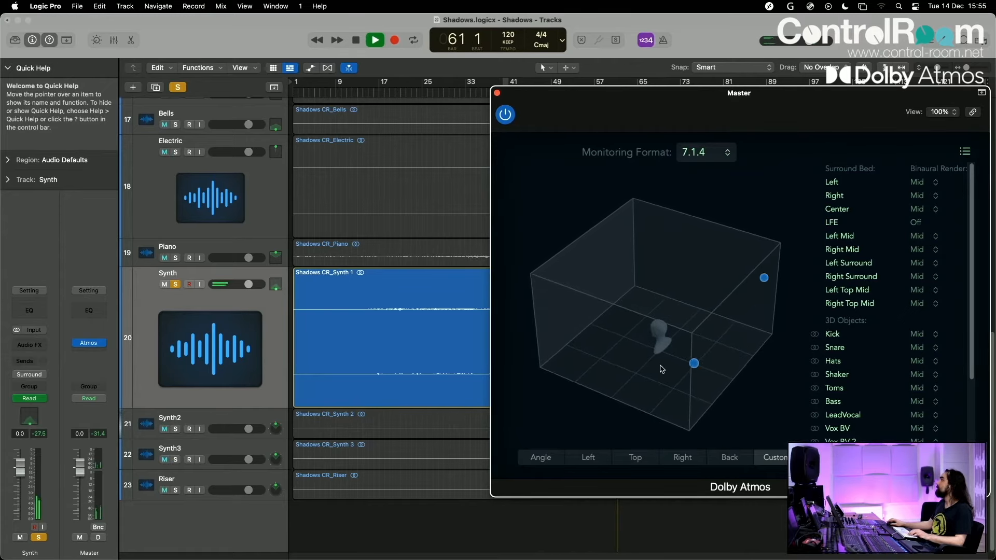
key(space)
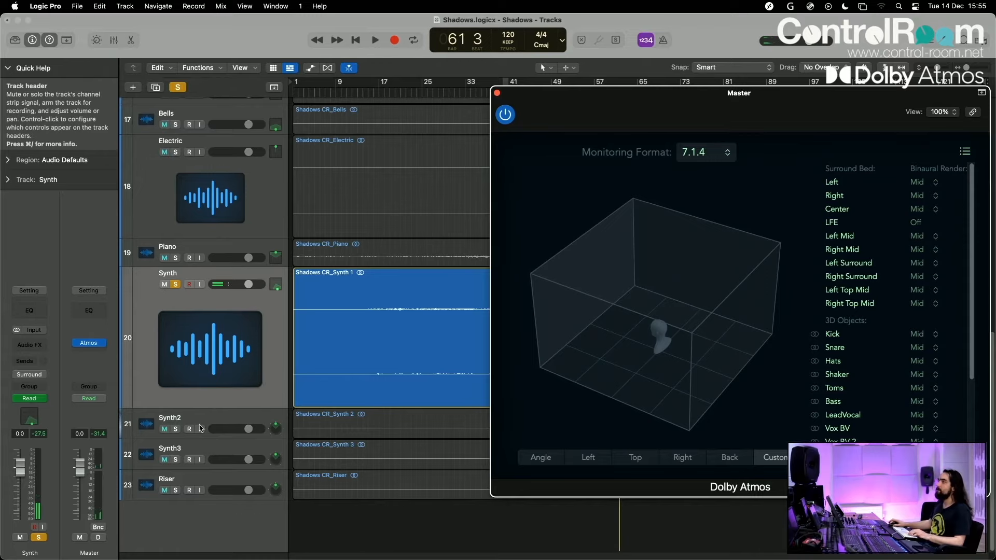
click(207, 421)
click(175, 431)
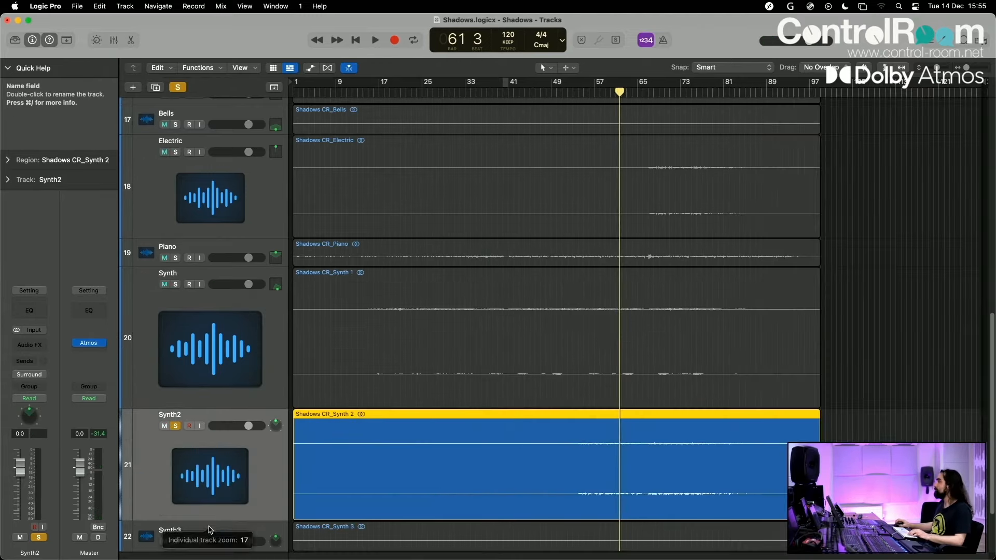
With playback running, widen Synth2's spread to +130°, raise elevation to +0.666, then close the panner.
key(space)
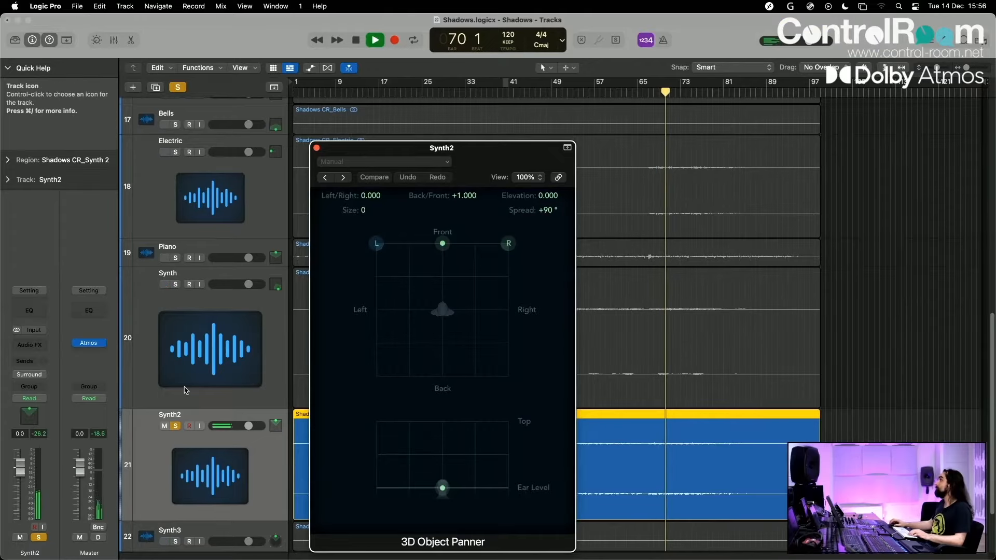
drag(377, 244, 354, 282)
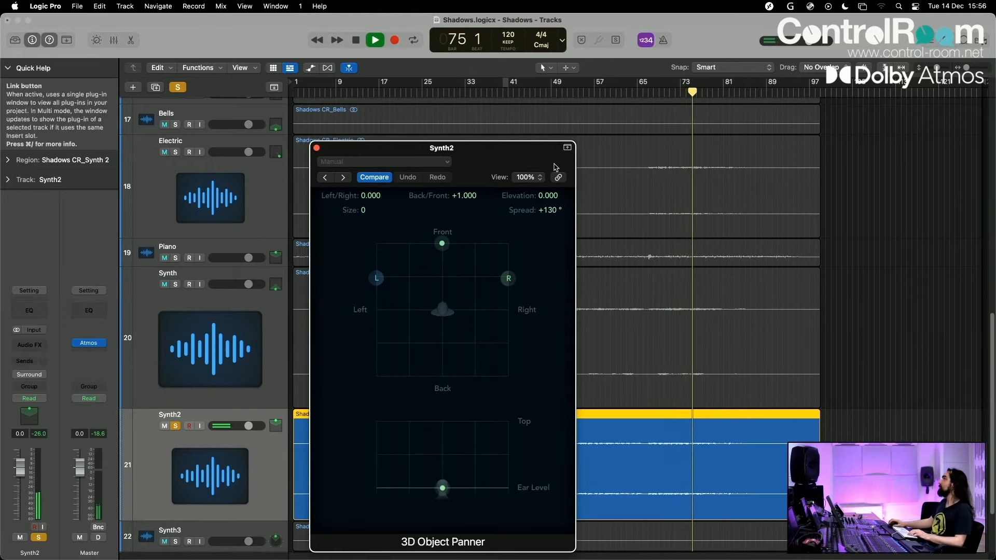
drag(442, 487, 442, 444)
drag(548, 195, 549, 195)
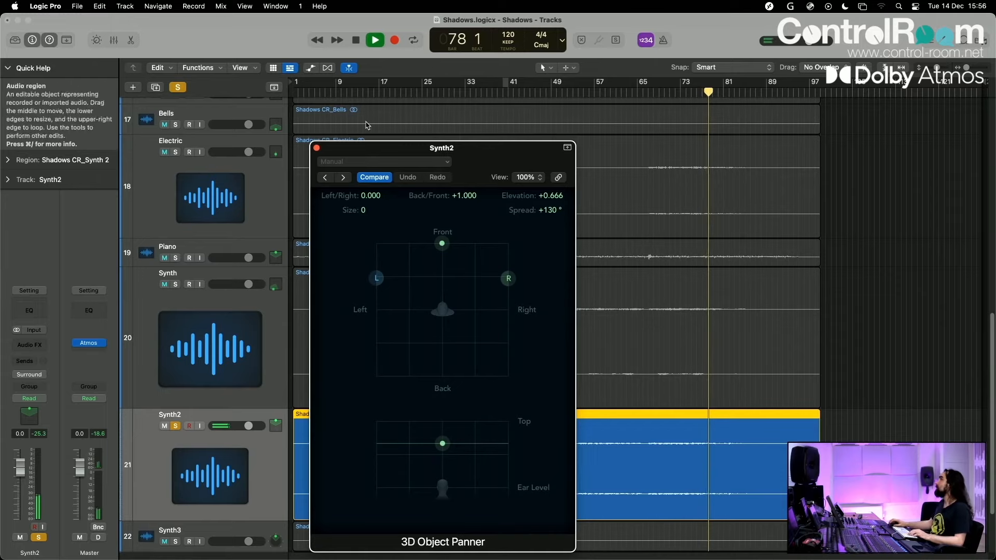
click(316, 147)
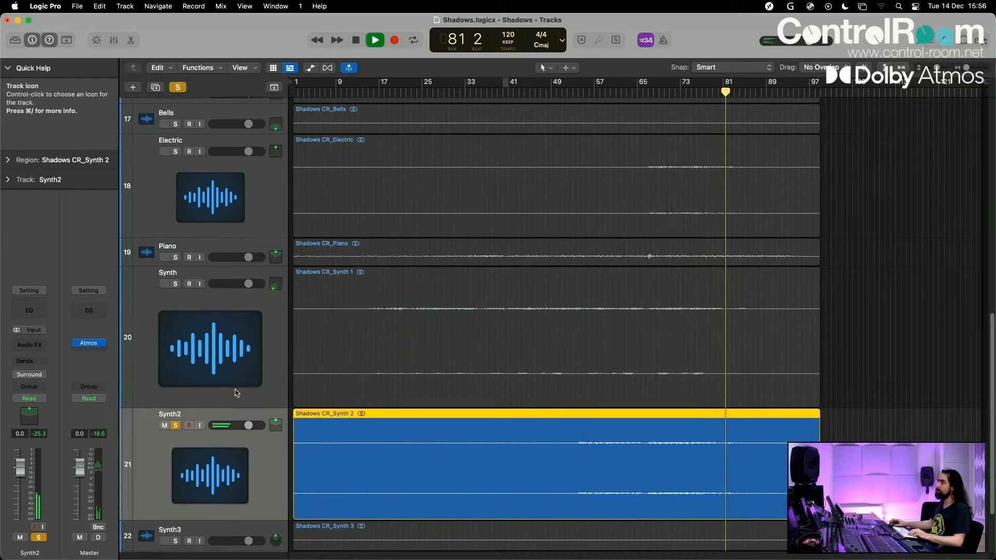
Solo and enlarge Synth3, route it through the 3D Object Panner, and open the panner.
scroll(236, 392, down, 4)
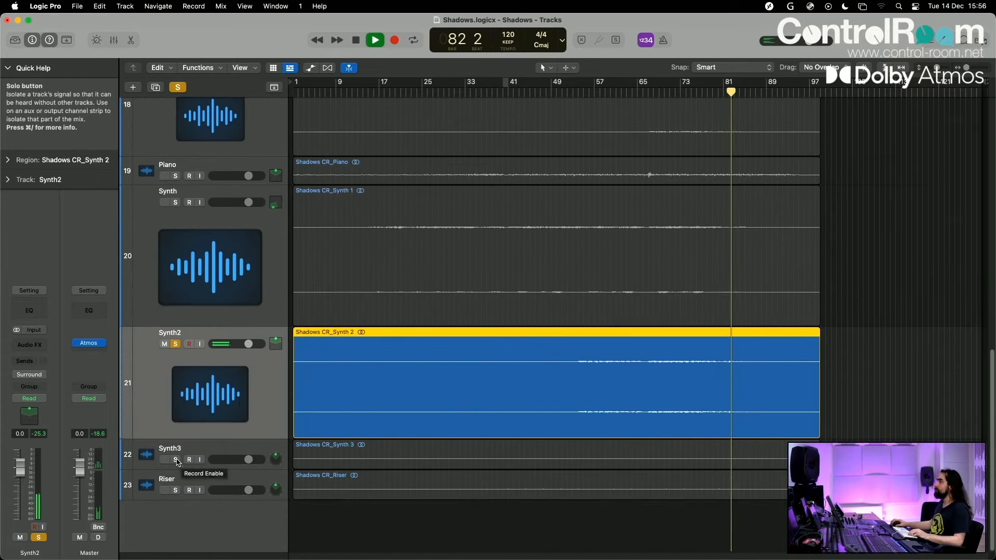
click(176, 460)
click(192, 469)
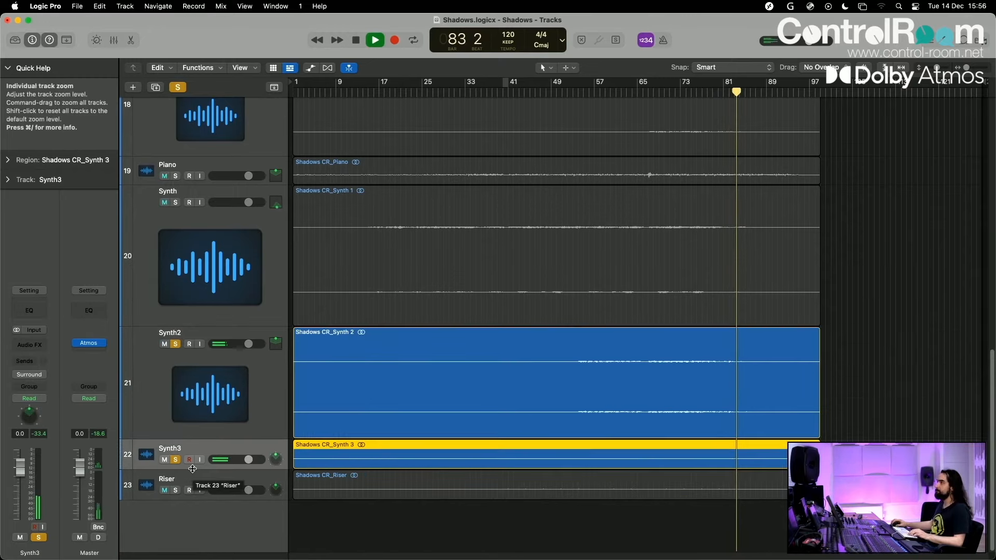
drag(193, 469, 191, 521)
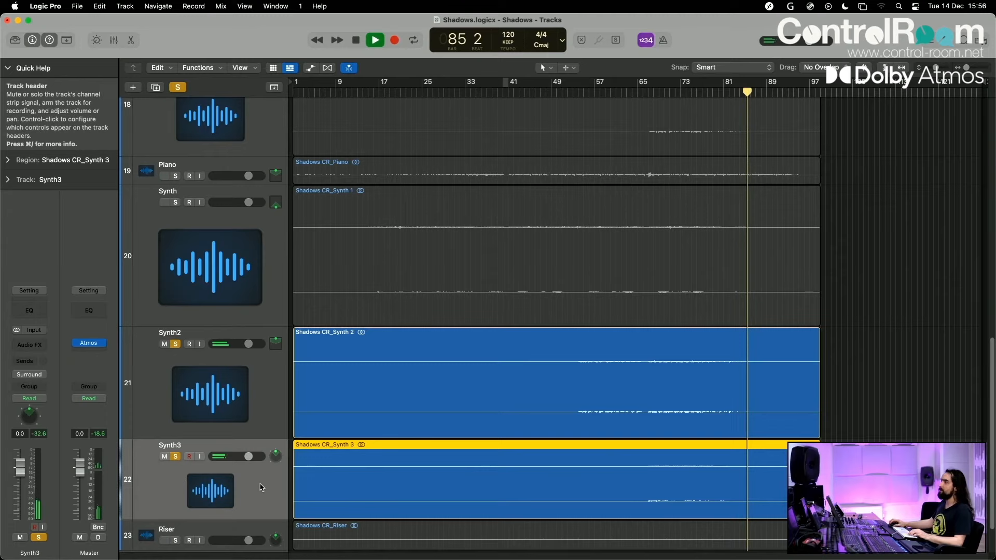
click(29, 376)
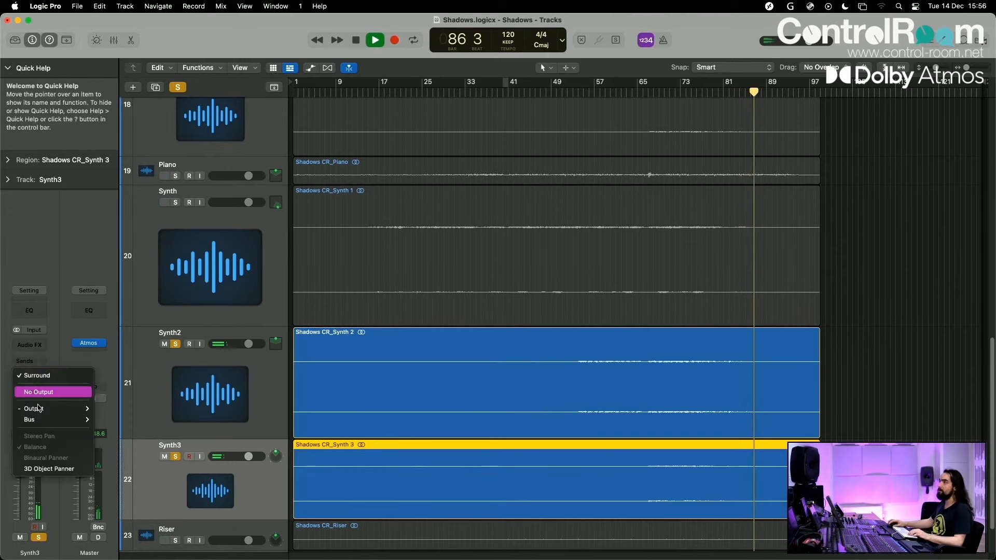
click(47, 468)
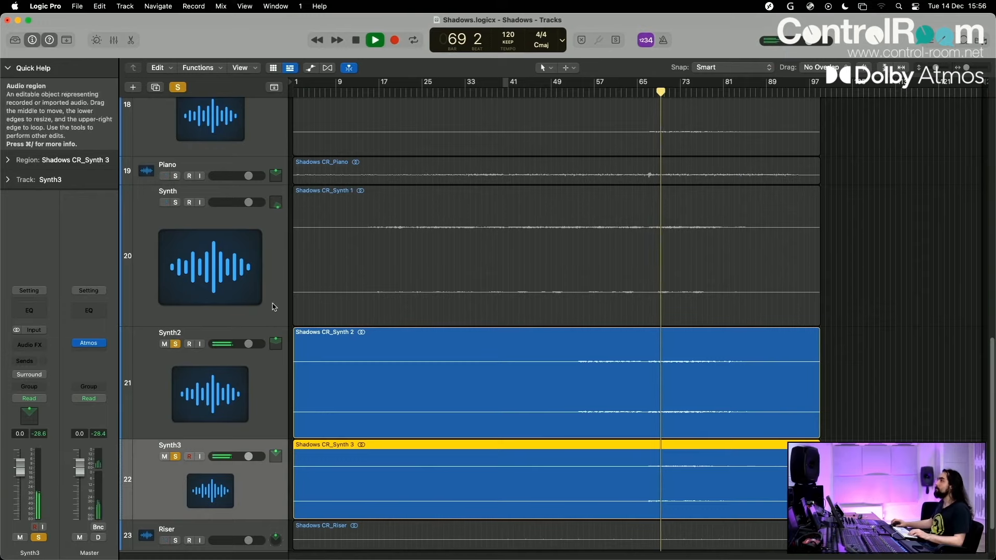
double_click(30, 415)
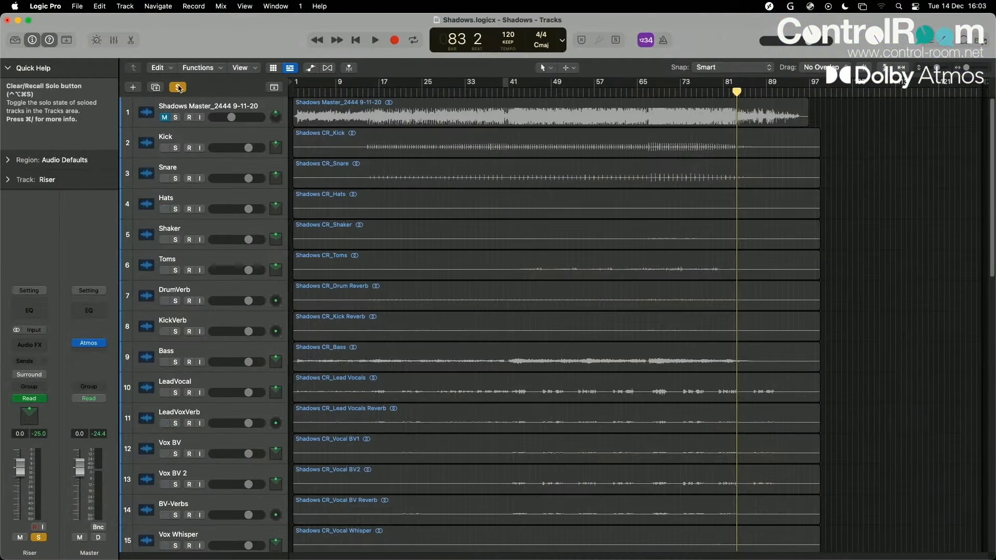
Clear all solos, check the track list, and return the playhead to the song start.
click(179, 87)
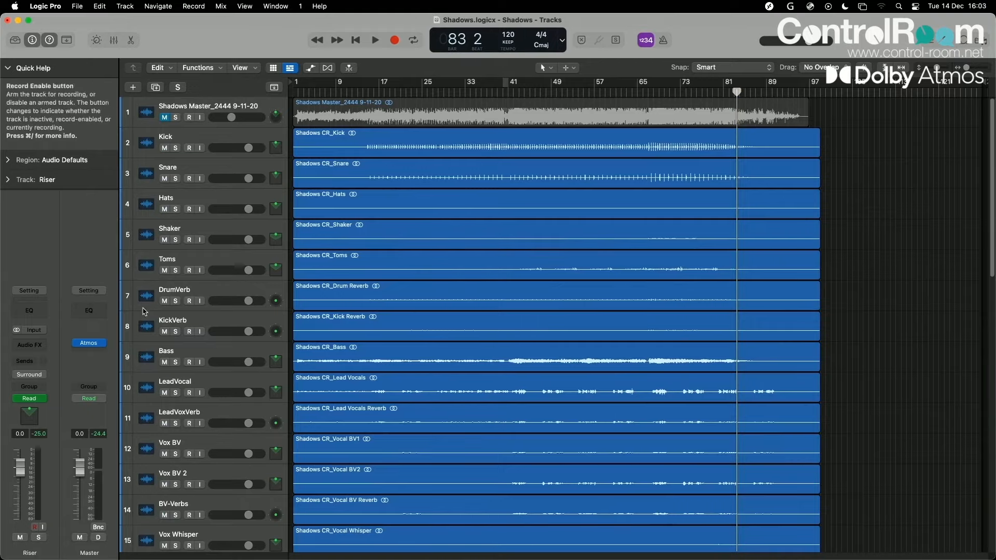
scroll(193, 310, down, 6)
scroll(193, 310, down, 7)
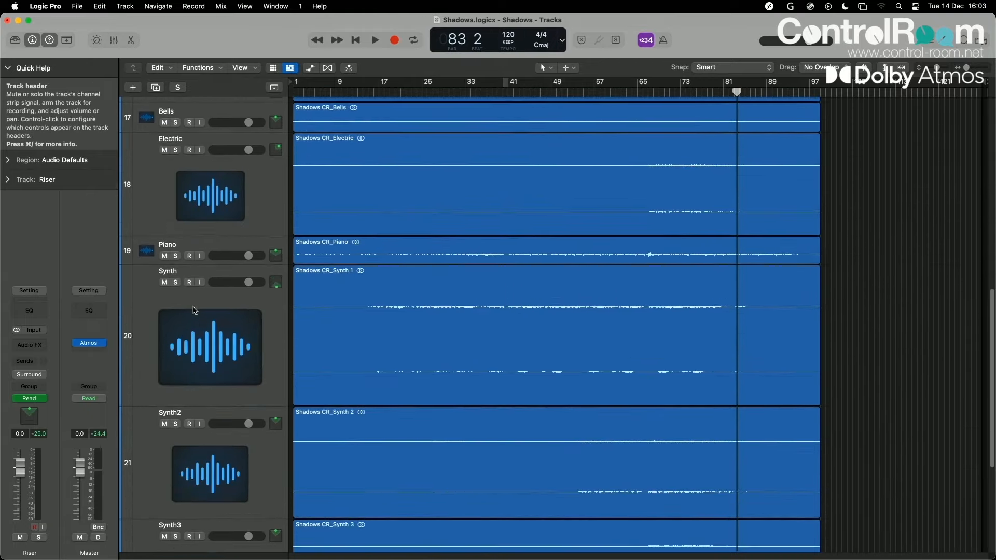
scroll(197, 312, up, 13)
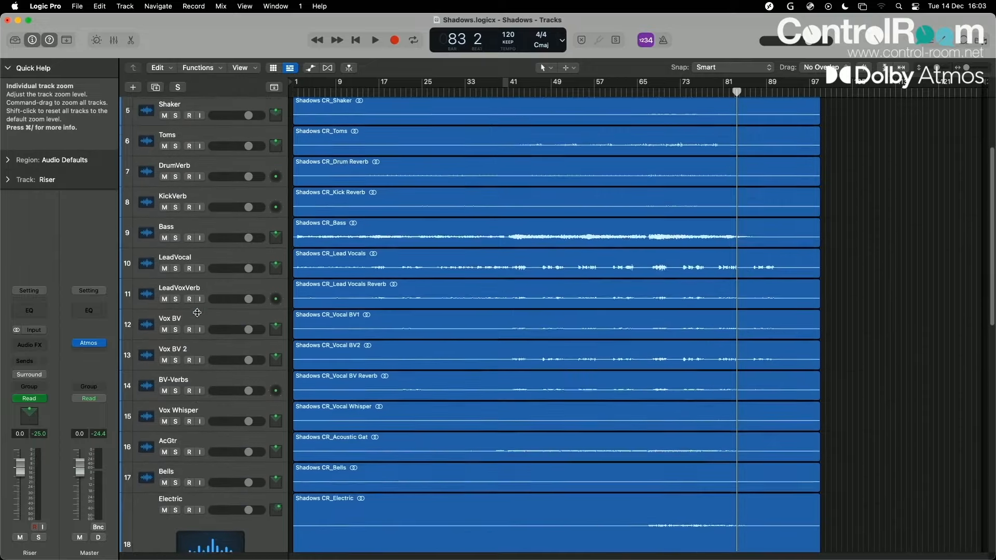
key(Return)
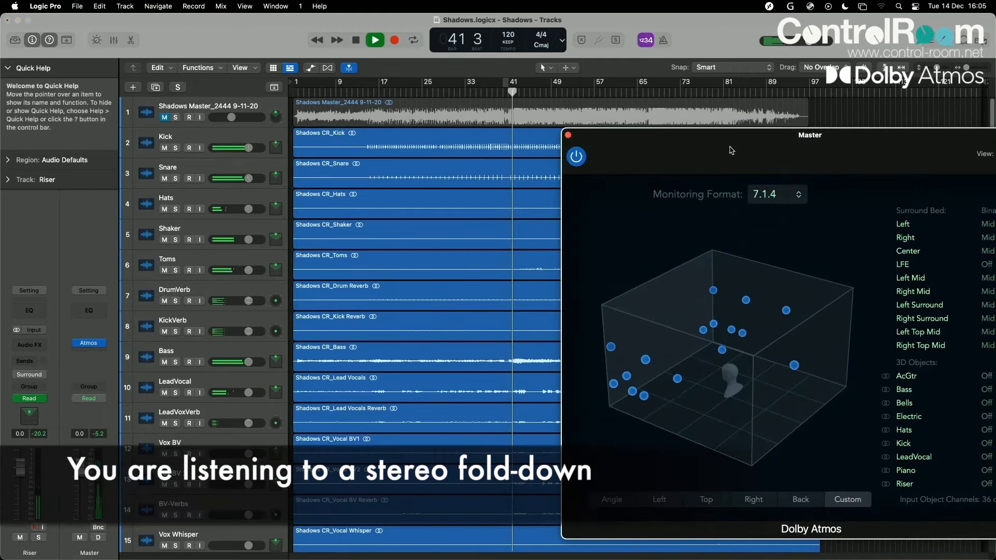
In the AcGtr track's 3D Object Panner, widen the object's spread to about +117°.
mouse_move(732, 151)
mouse_down()
mouse_move(720, 155)
mouse_move(720, 144)
mouse_up()
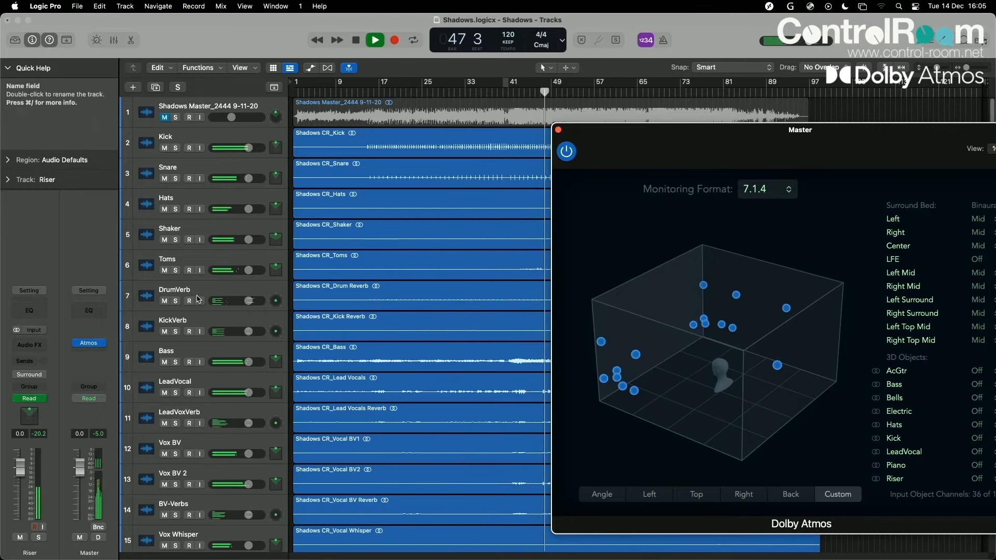
scroll(197, 300, down, 3)
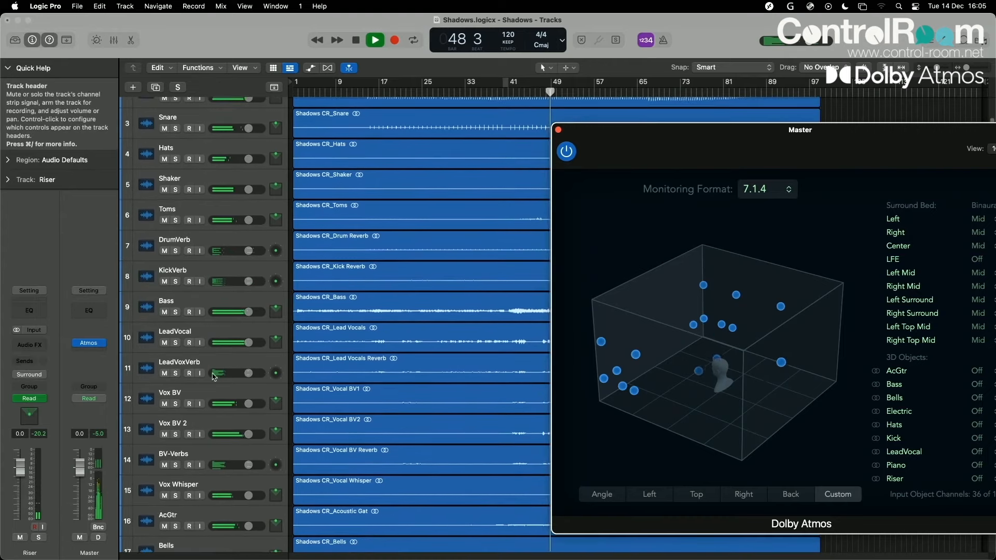
click(179, 513)
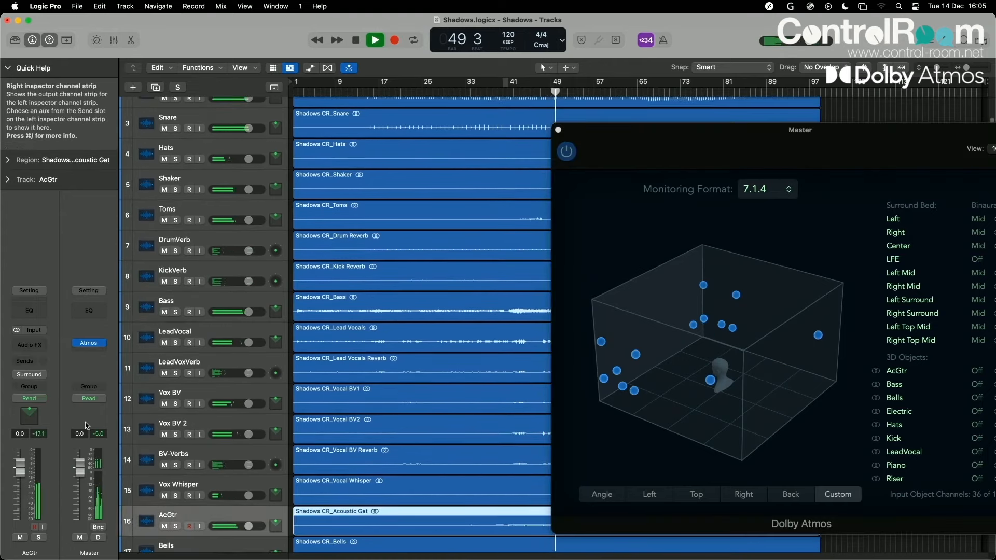
double_click(30, 417)
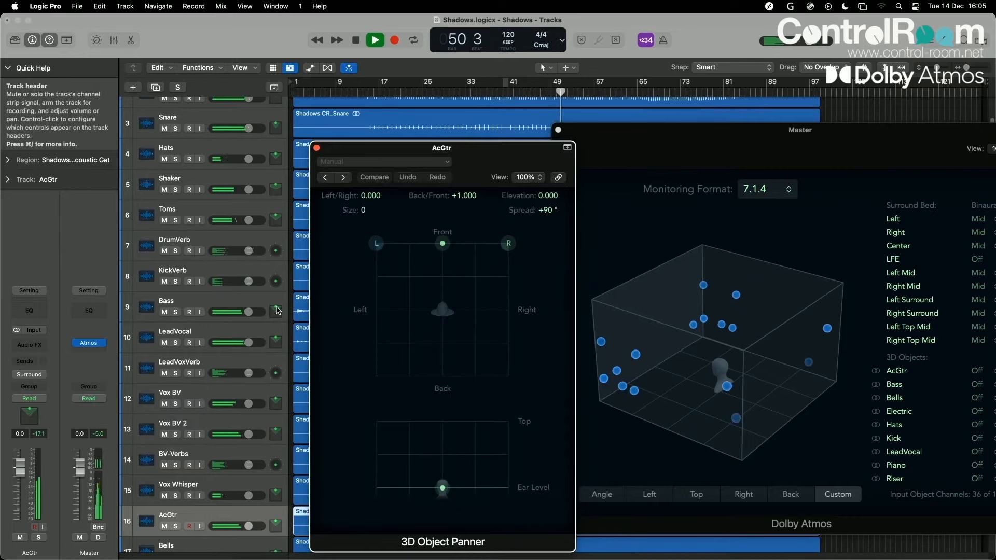
drag(375, 244, 365, 273)
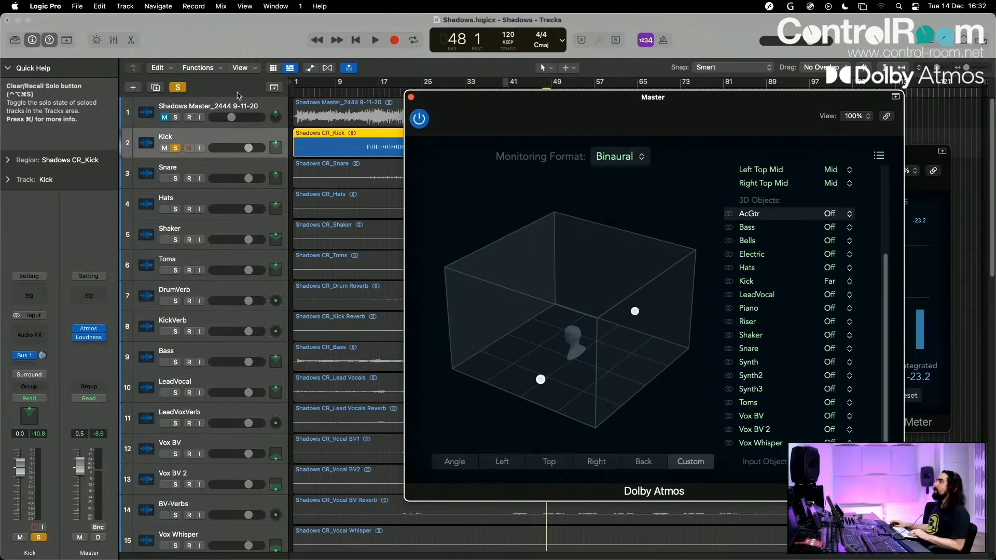
Start playback from bar 15 with the Atmos master view repositioned.
click(369, 91)
drag(495, 104, 525, 134)
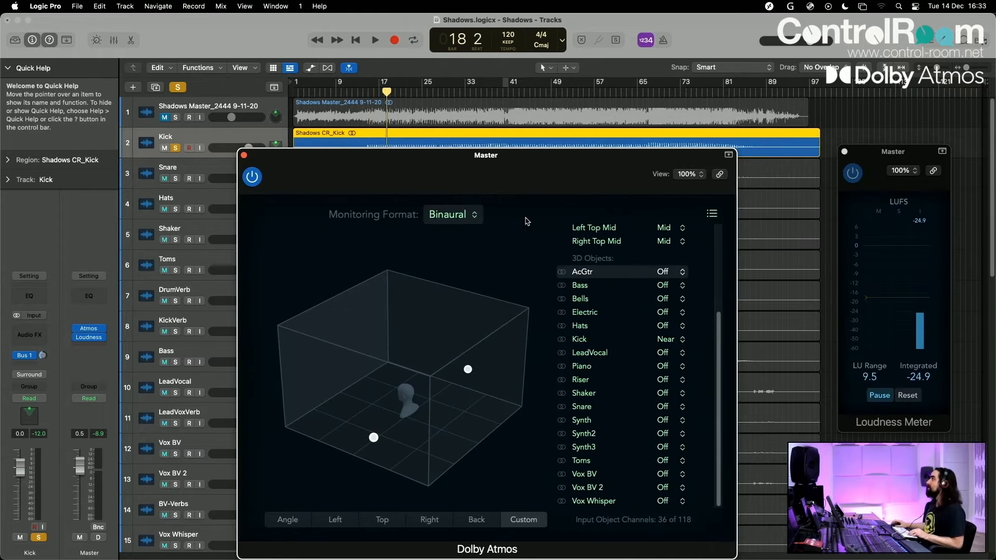
key(space)
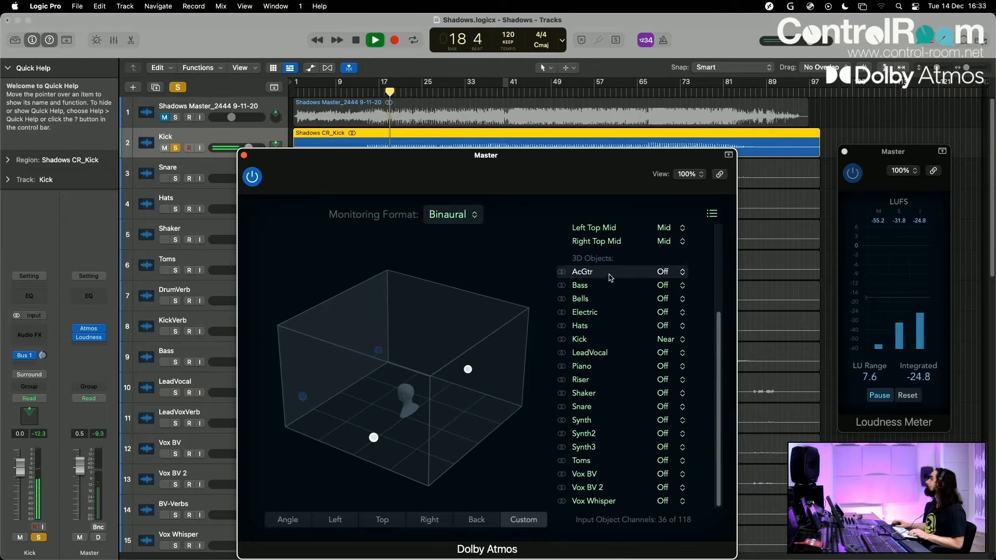
Step the Kick's binaural render through Mid and Far, then set it to Off.
click(670, 341)
click(671, 370)
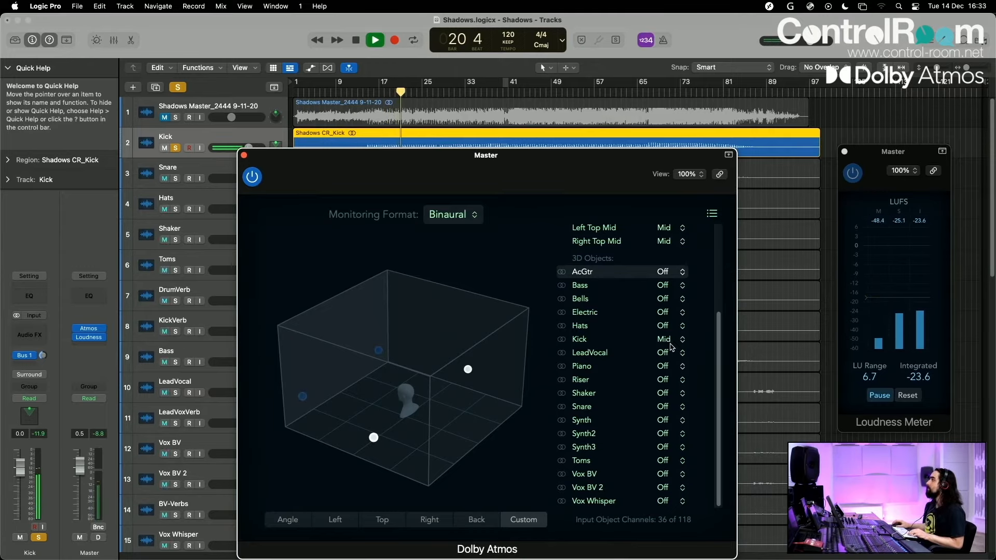
click(669, 341)
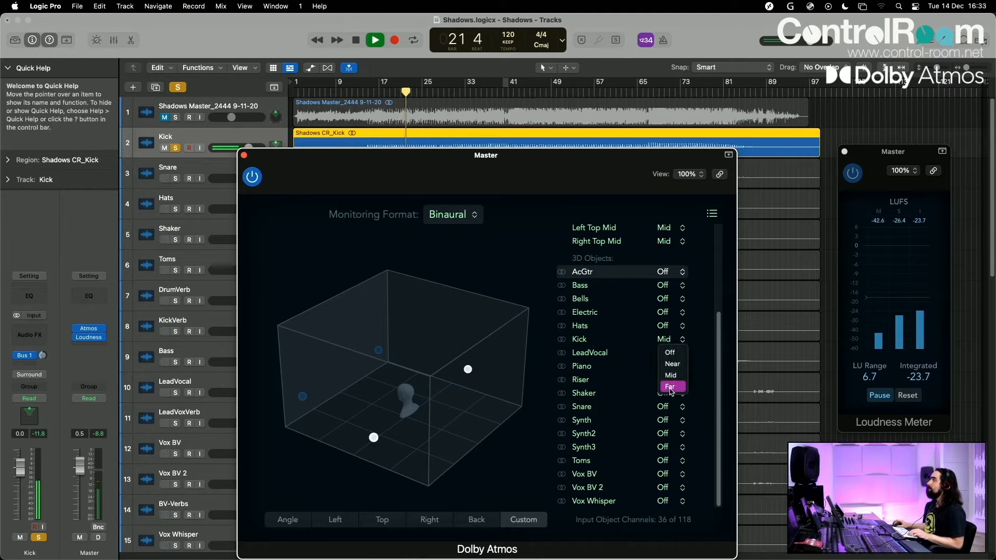
click(670, 388)
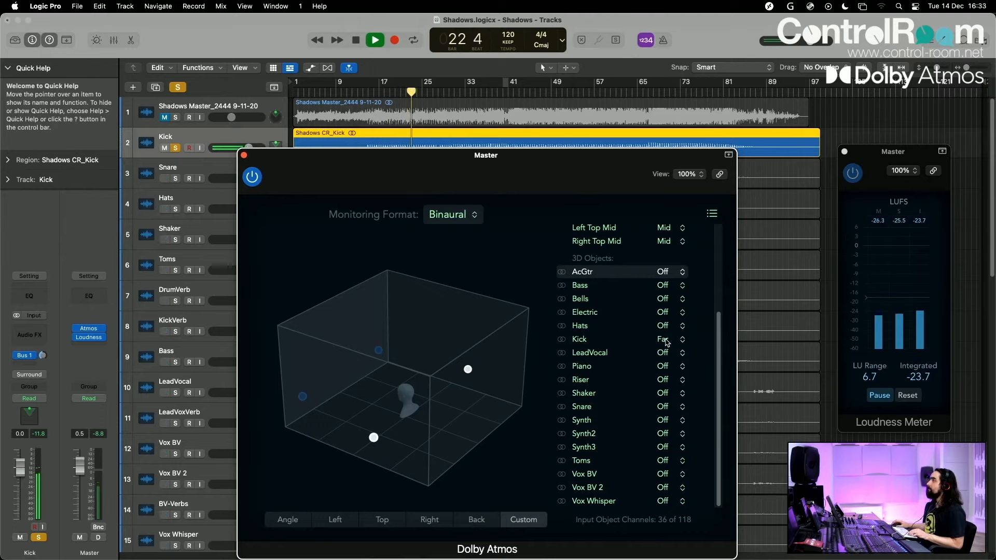
click(666, 342)
click(669, 356)
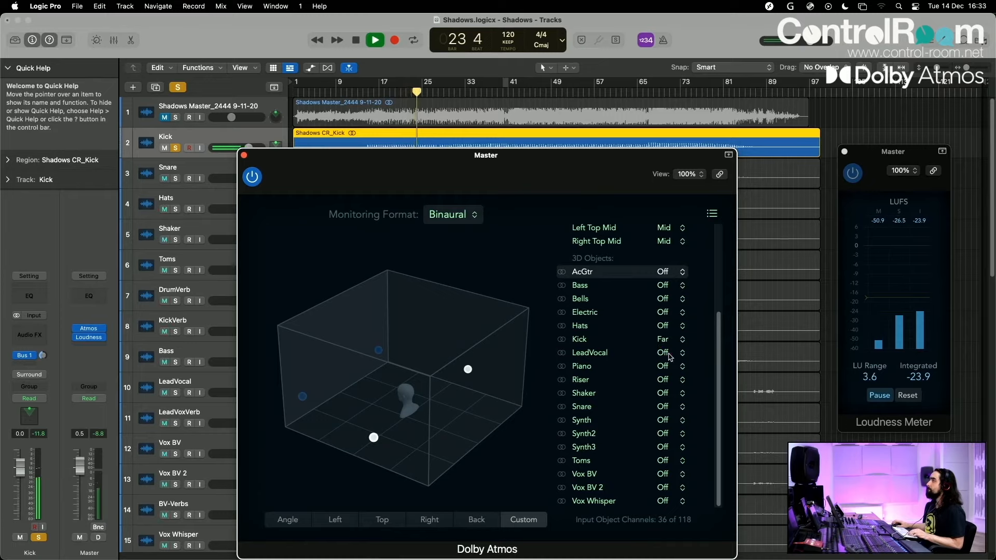
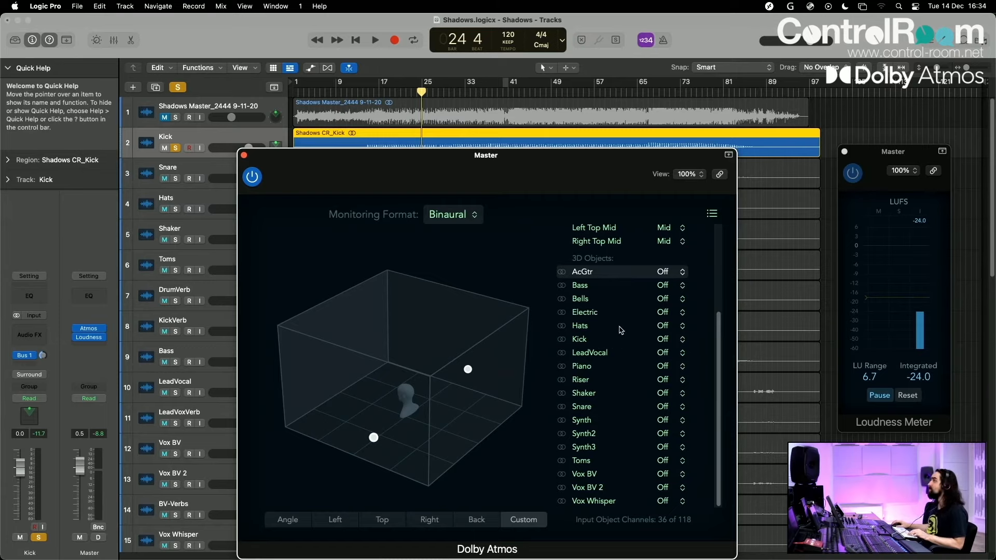
Move the Dolby Atmos panel higher up so the track regions show.
click(663, 326)
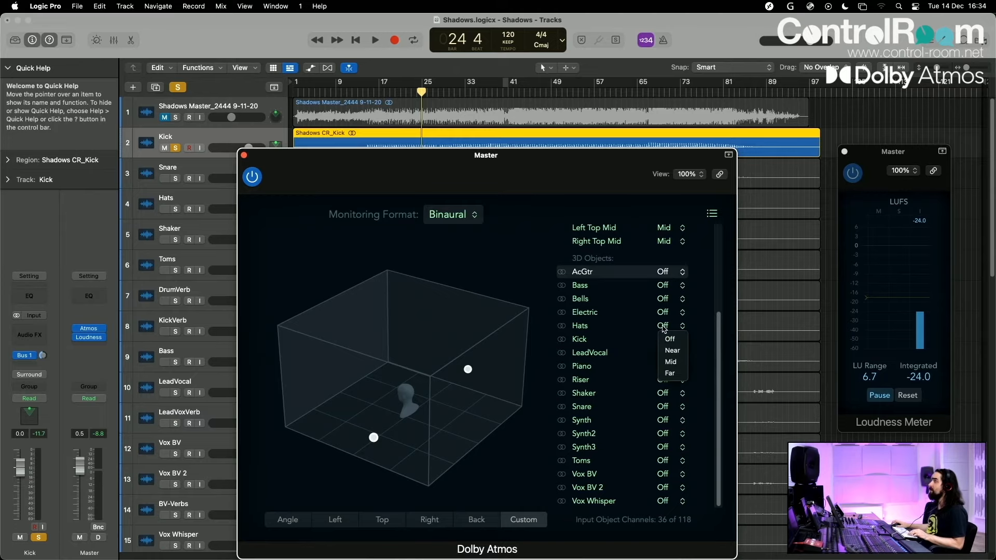
click(635, 339)
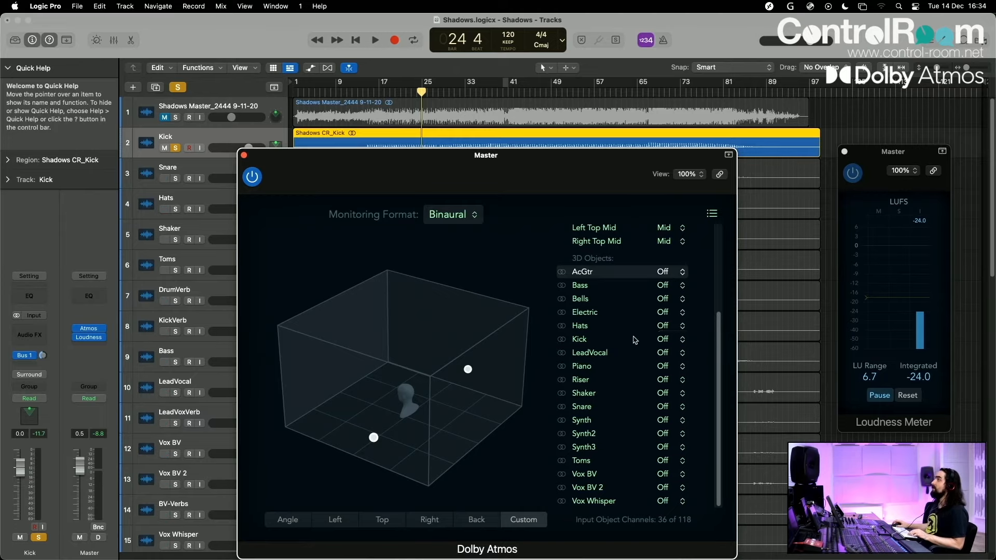
drag(318, 160, 391, 164)
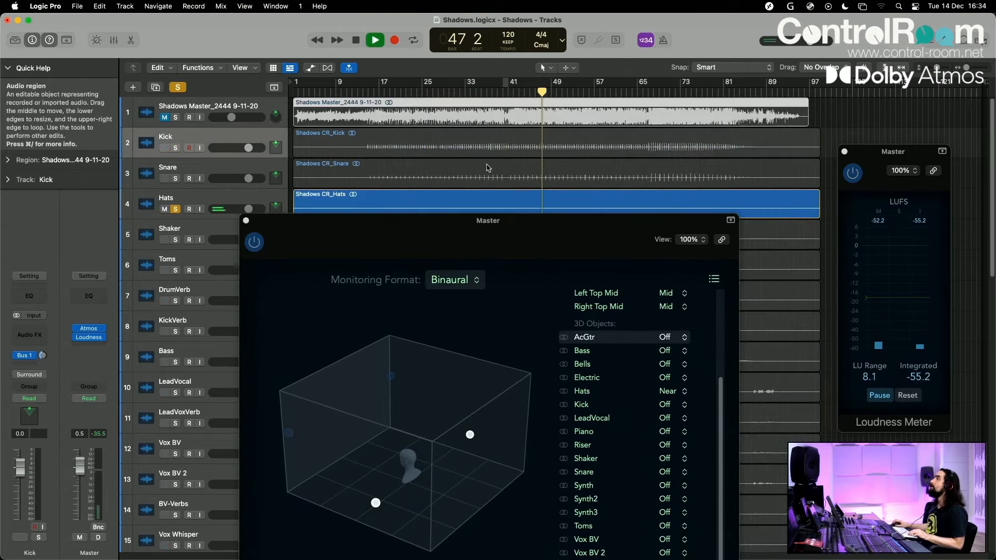
drag(454, 225, 468, 167)
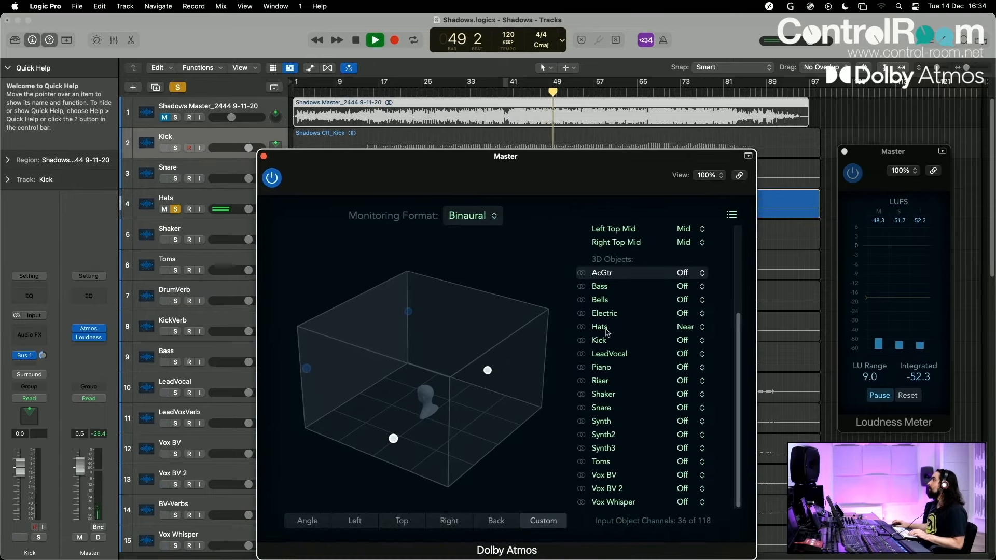
Audition the Hats binaural render at Off, then Near, and stop playback.
click(687, 330)
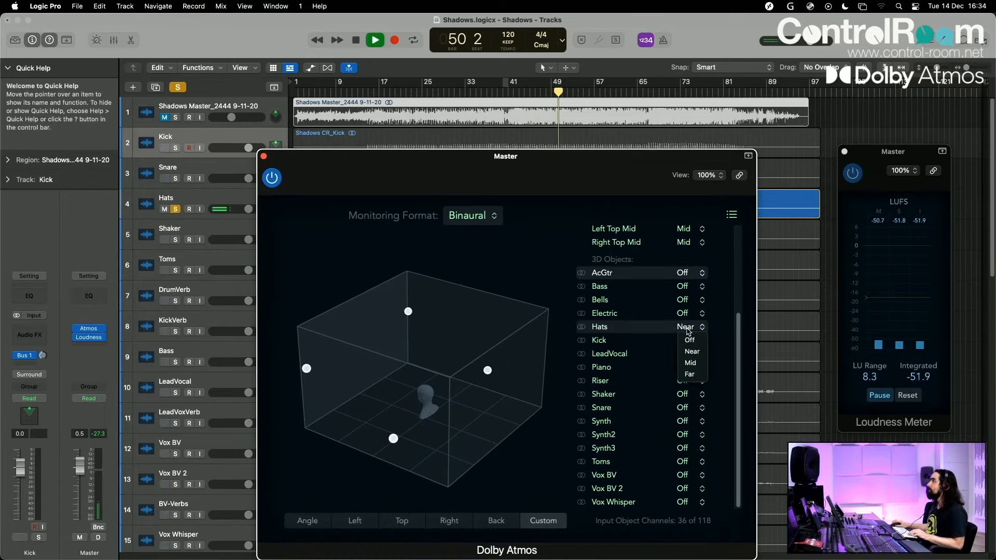
click(690, 335)
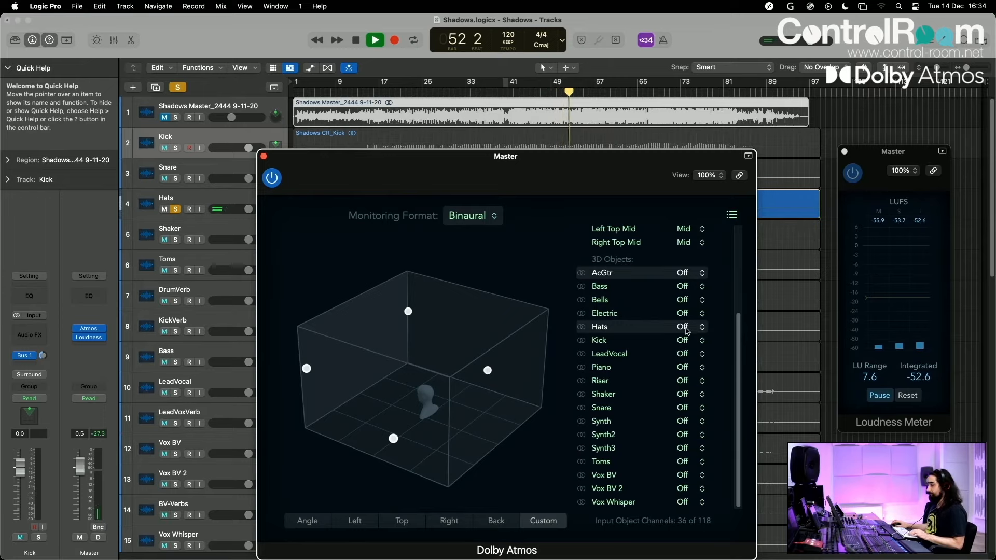
click(687, 330)
click(691, 352)
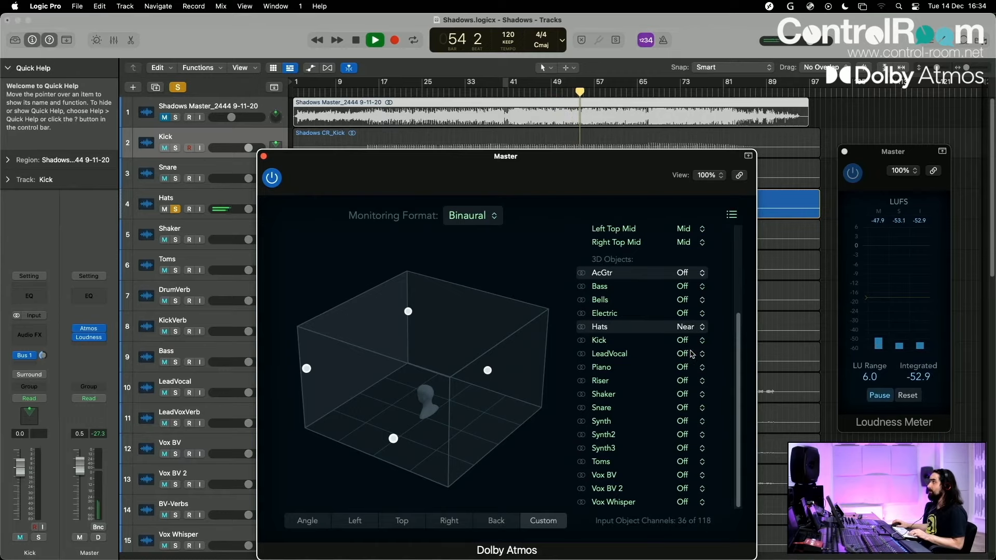
key(space)
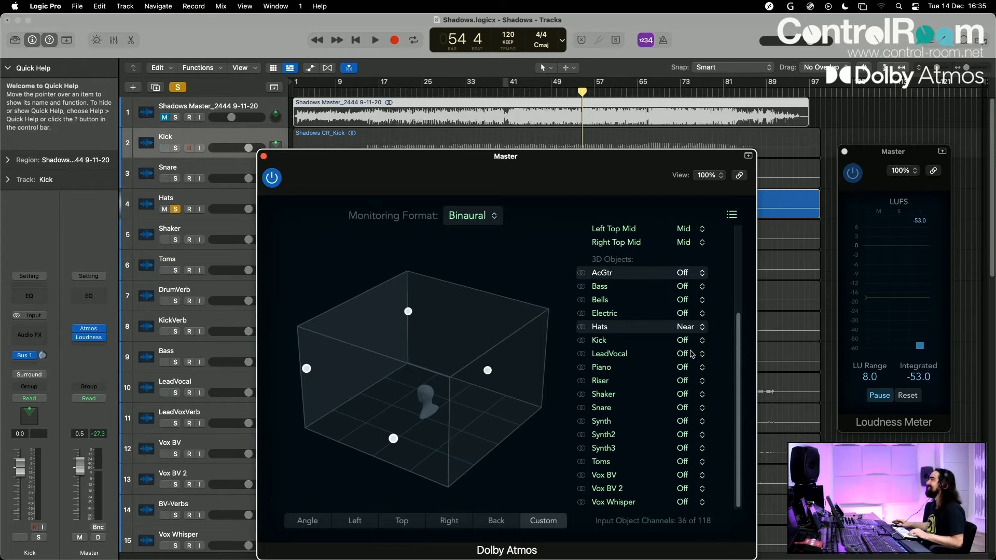
Try Far on the Hats render during playback, then return it to Near.
click(686, 330)
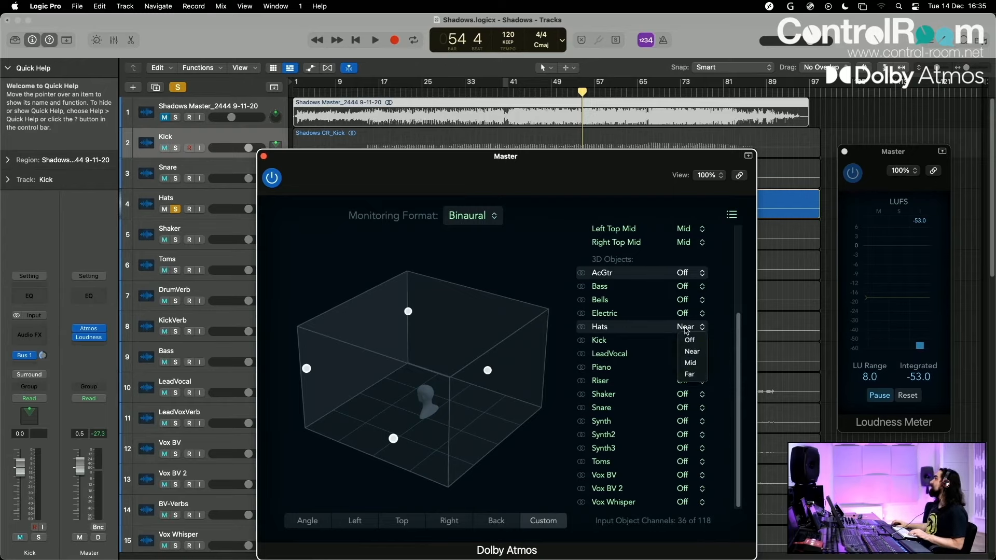
click(694, 374)
key(space)
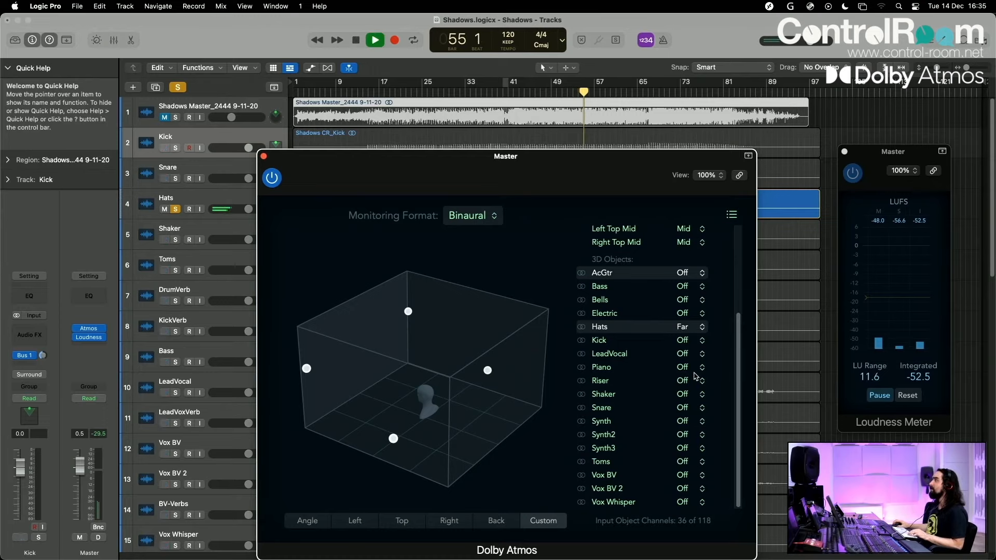
key(space)
click(686, 330)
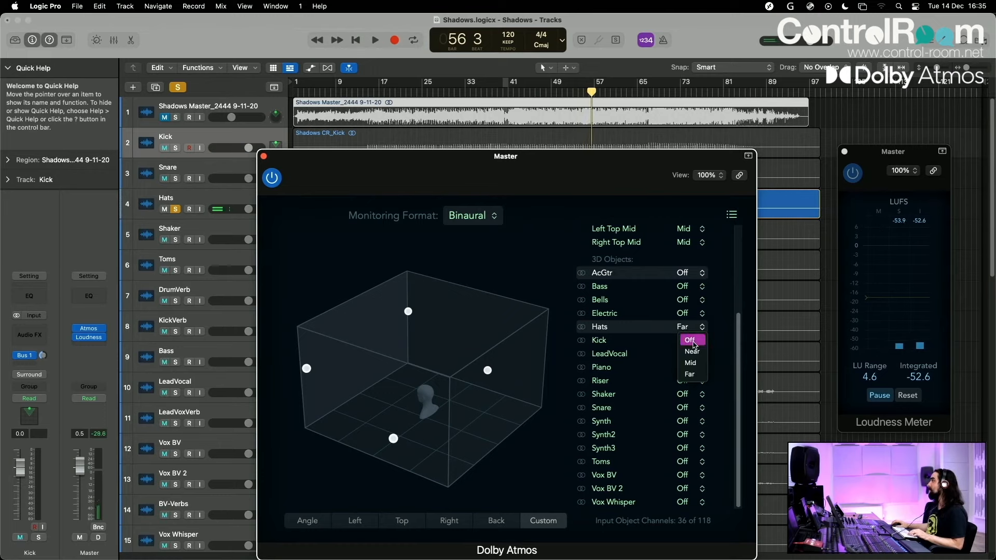
click(696, 354)
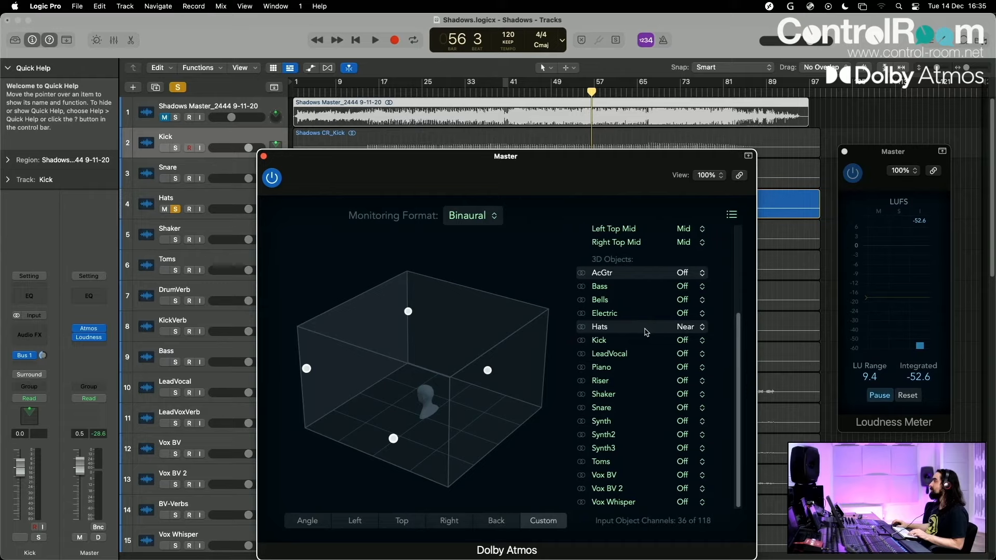
drag(566, 168, 610, 158)
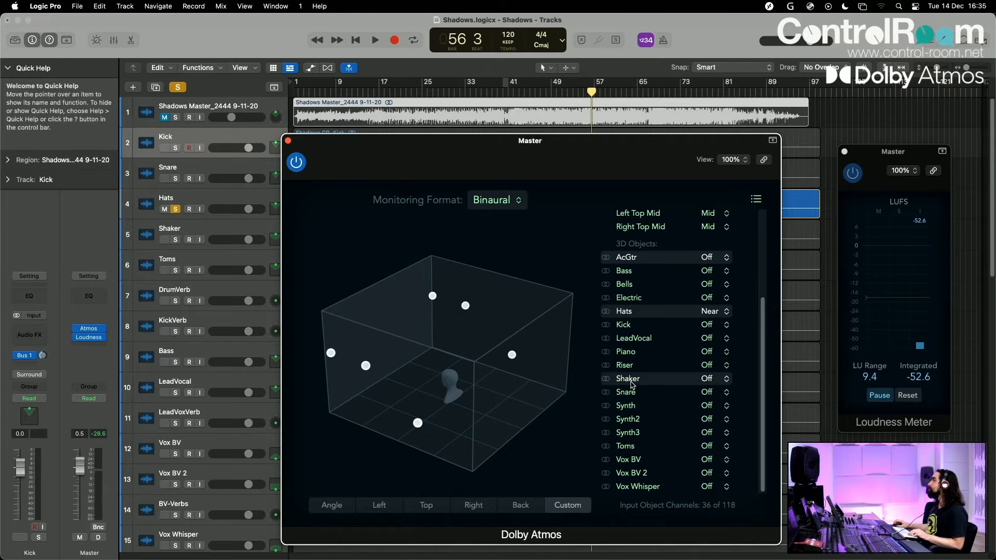
Play the soloed Shaker track and set its binaural render to Near.
key(space)
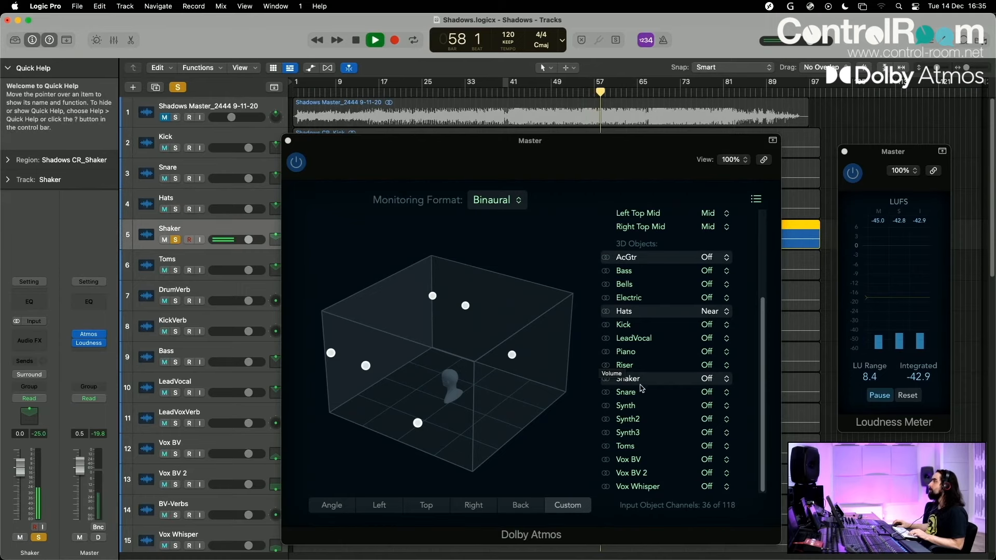
click(657, 382)
click(728, 382)
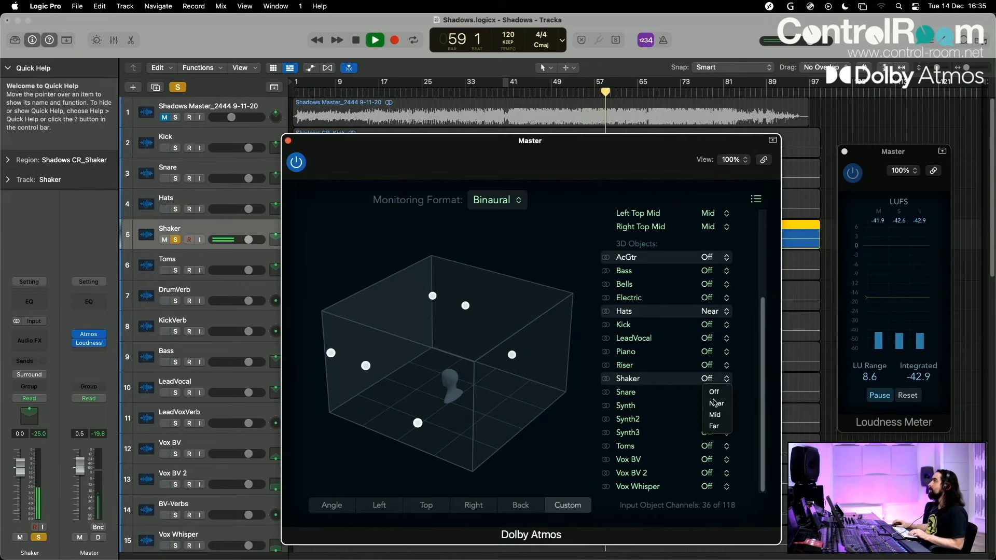
click(720, 398)
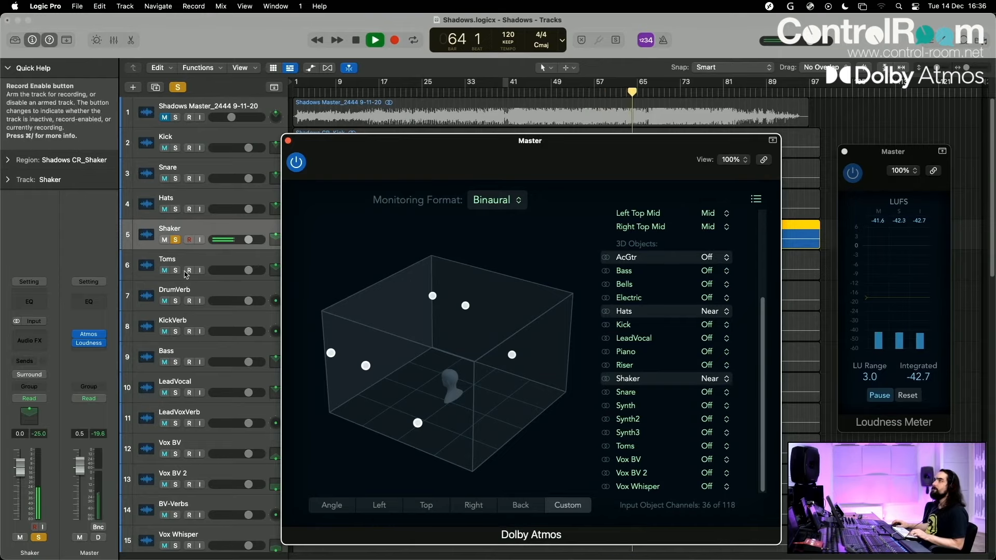
Solo Toms and audition its binaural render at Near and Far.
click(176, 271)
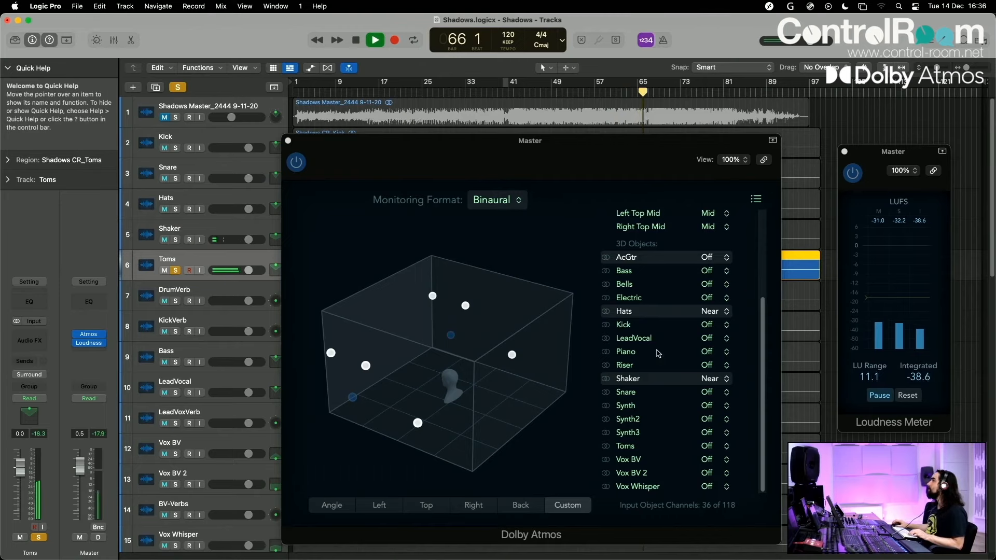
click(675, 449)
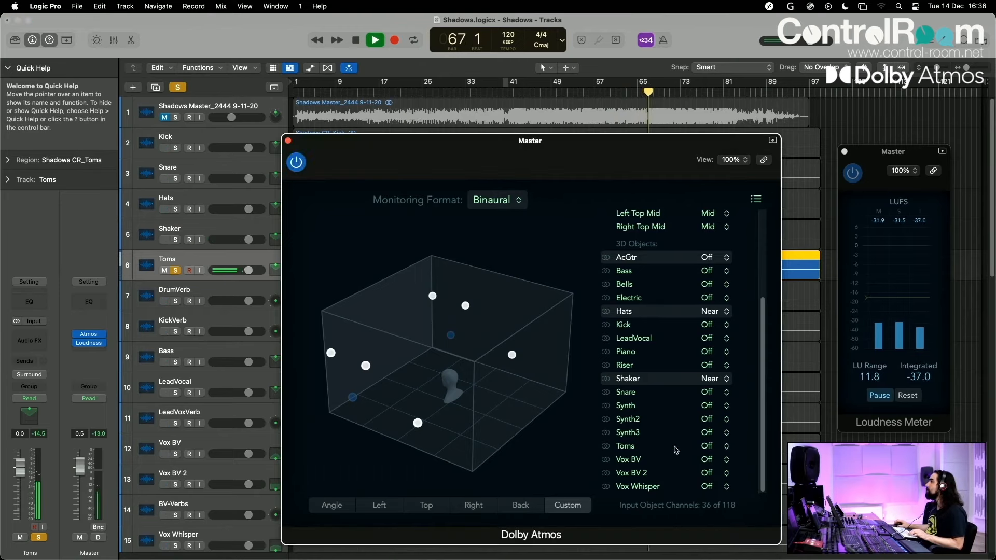
click(708, 458)
click(716, 471)
click(715, 447)
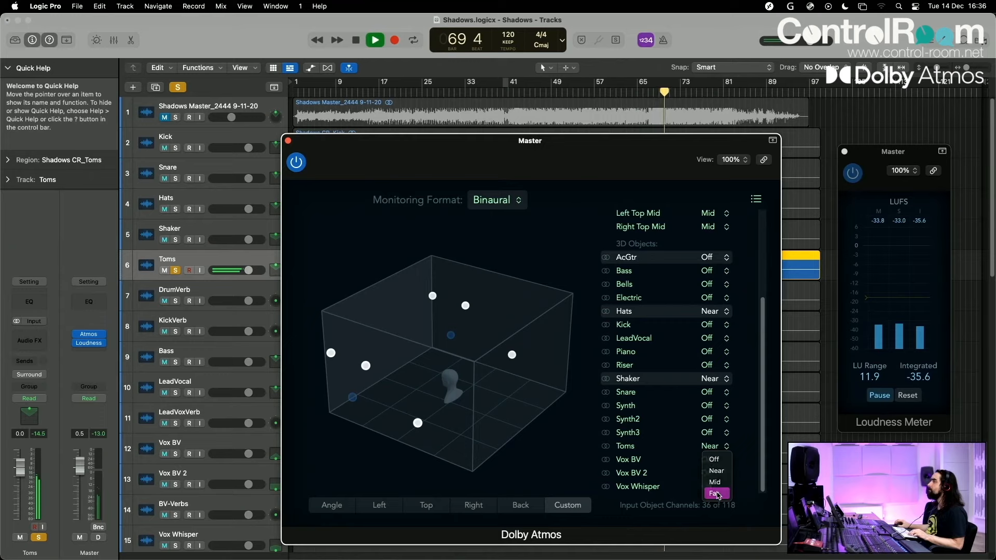
click(715, 493)
Compare Mid and Off on Toms, settle on Mid, and stop playback.
click(711, 458)
click(714, 482)
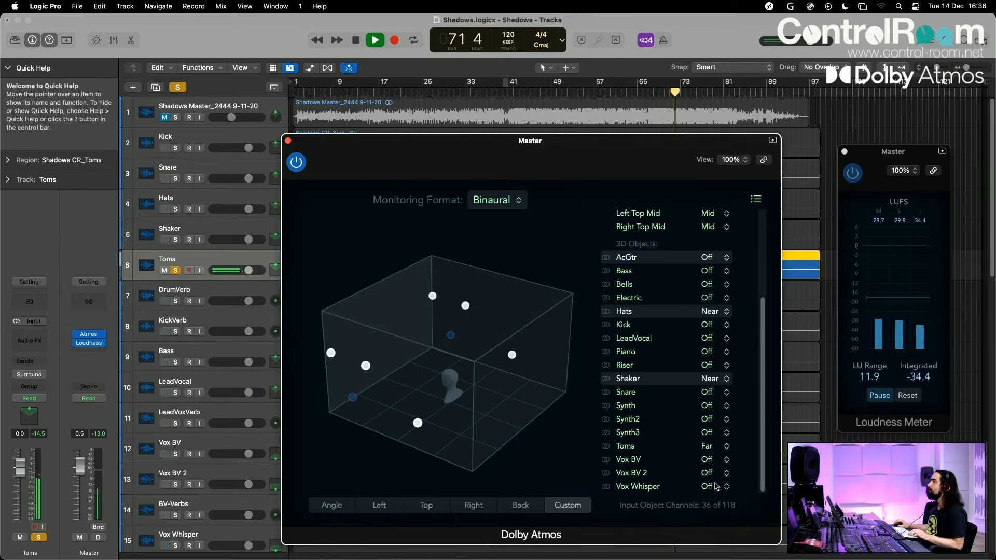
click(712, 459)
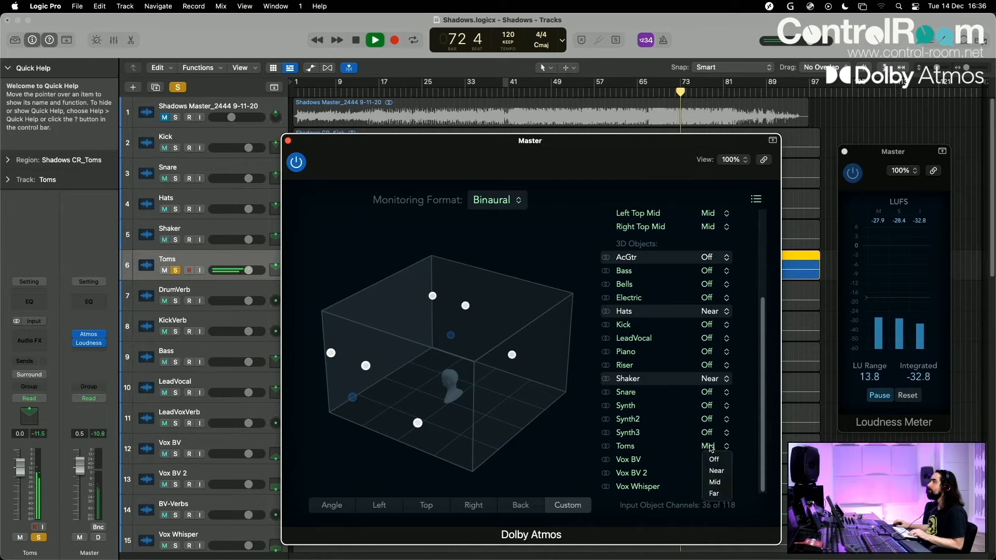
click(714, 460)
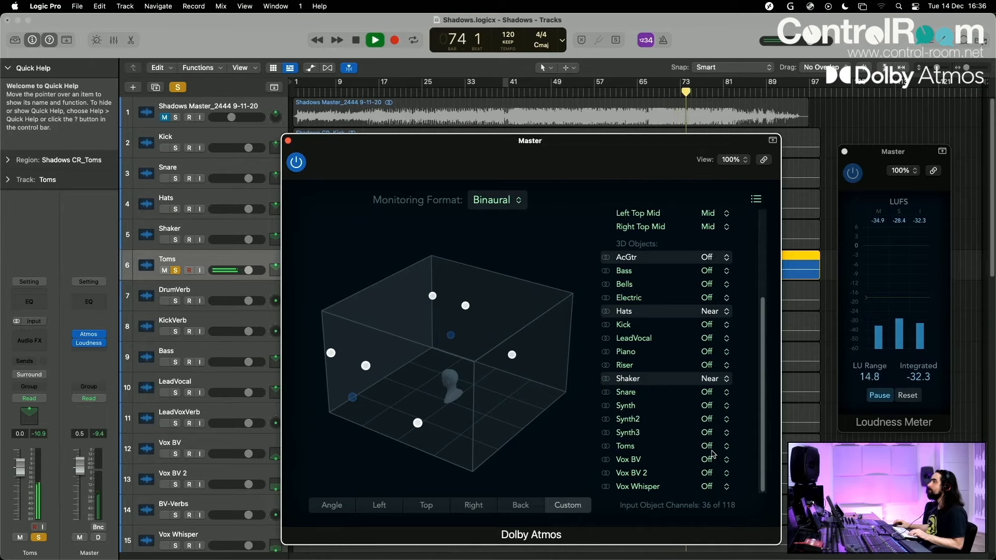
click(710, 447)
click(715, 482)
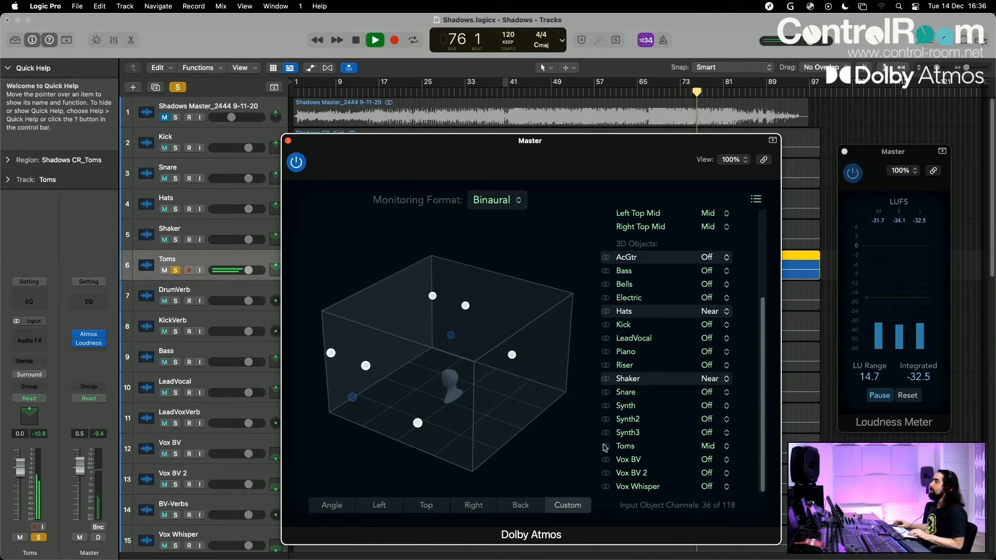
key(space)
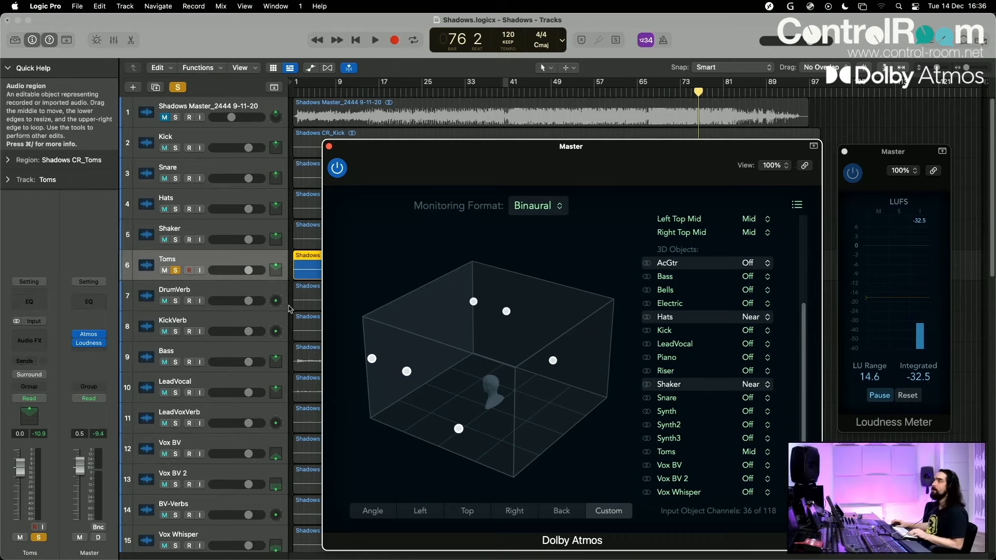
click(179, 293)
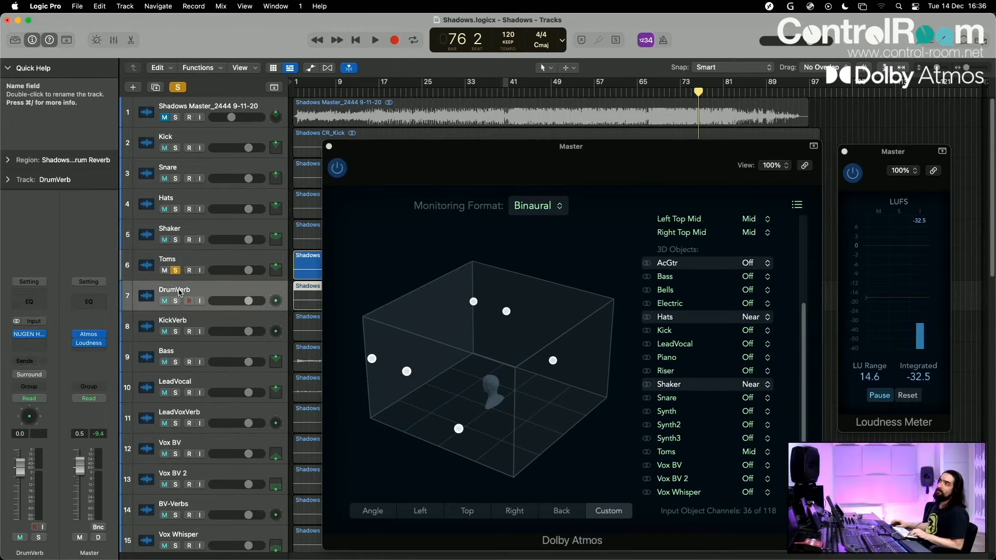
shift+click(183, 320)
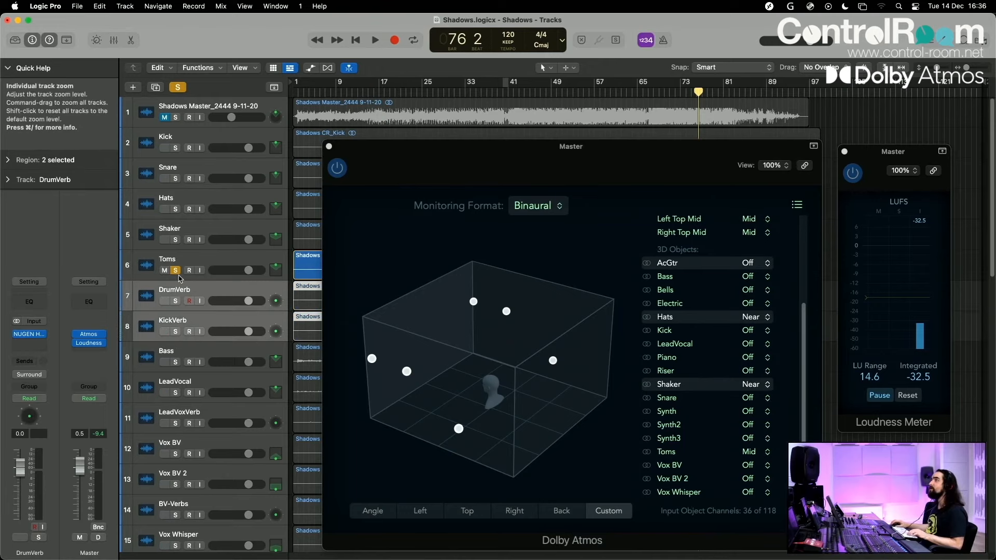
click(175, 271)
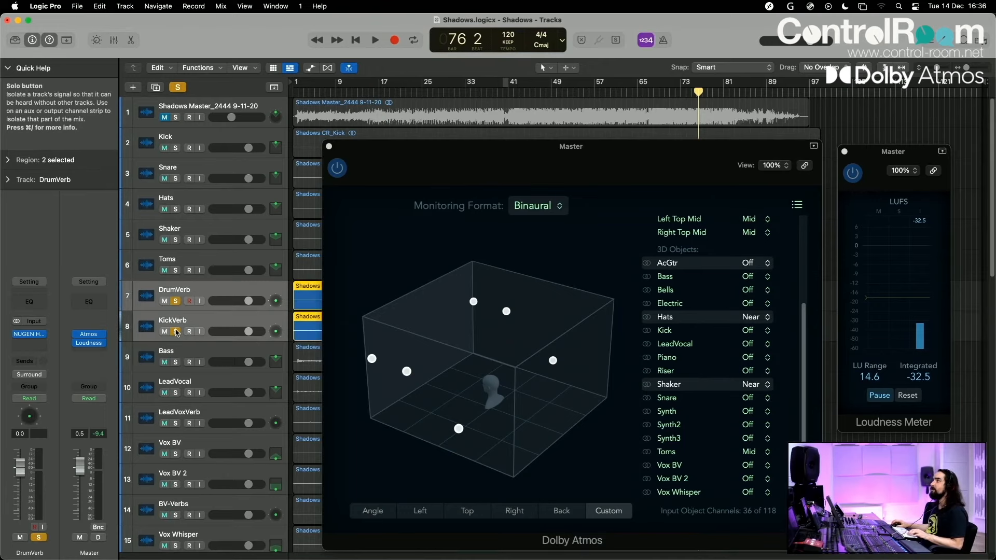
scroll(708, 348, up, 5)
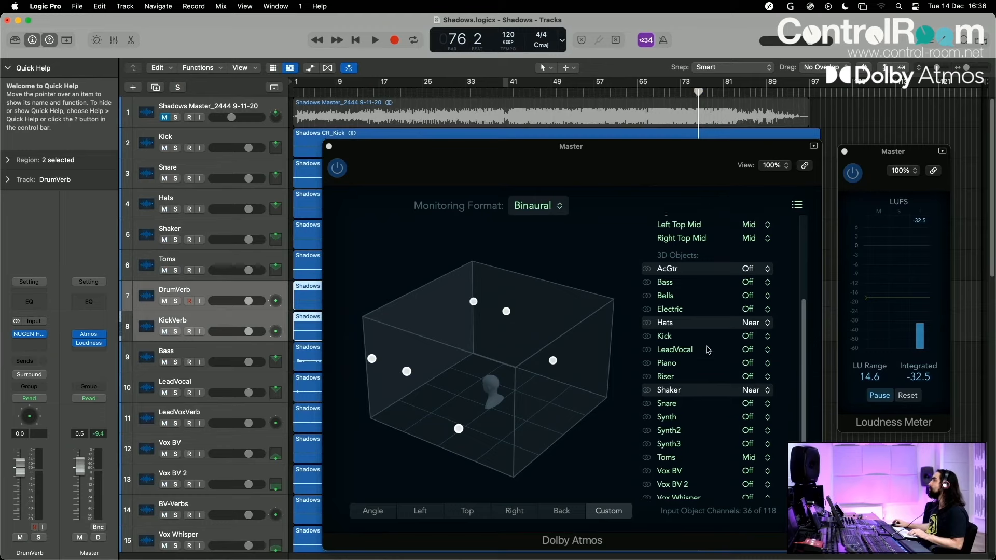
scroll(697, 345, down, 5)
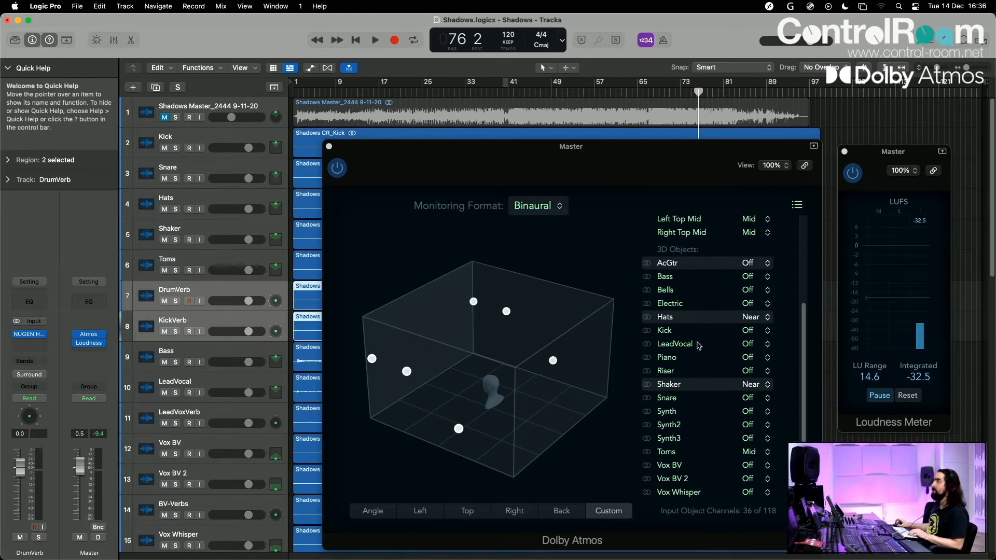
scroll(698, 342, up, 4)
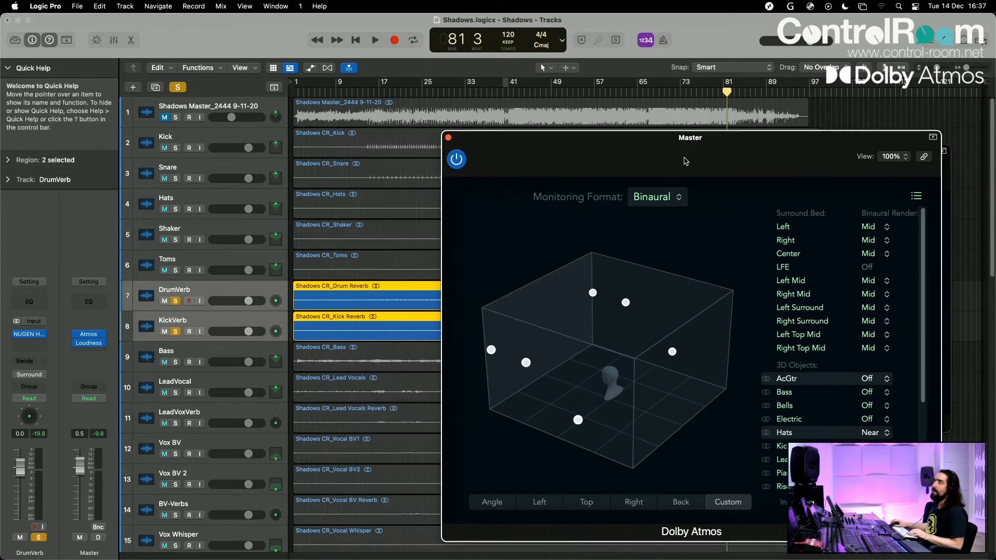
Set the Left, Right and Center bed channels' binaural render to Near.
drag(662, 145, 543, 136)
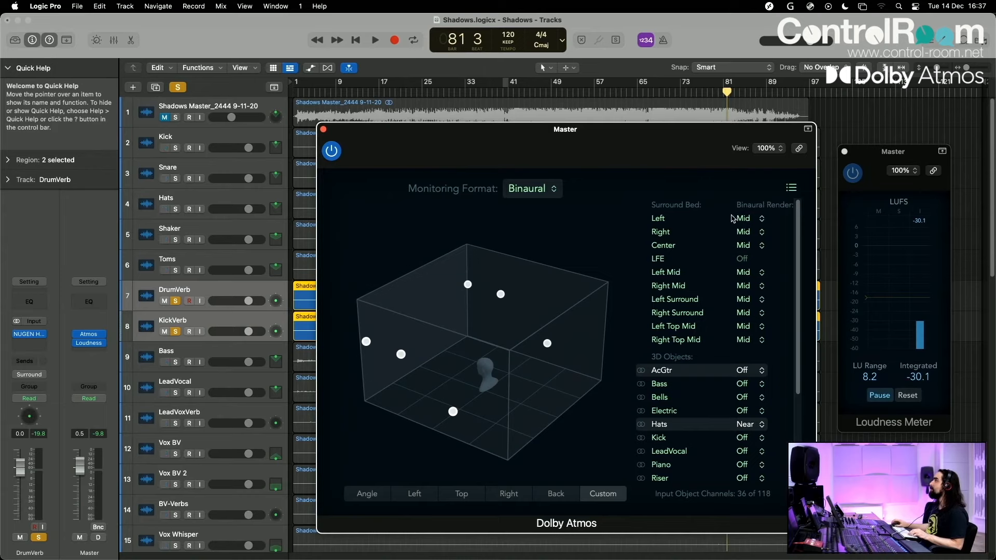
click(745, 218)
click(757, 243)
click(749, 231)
click(755, 256)
click(757, 247)
click(756, 271)
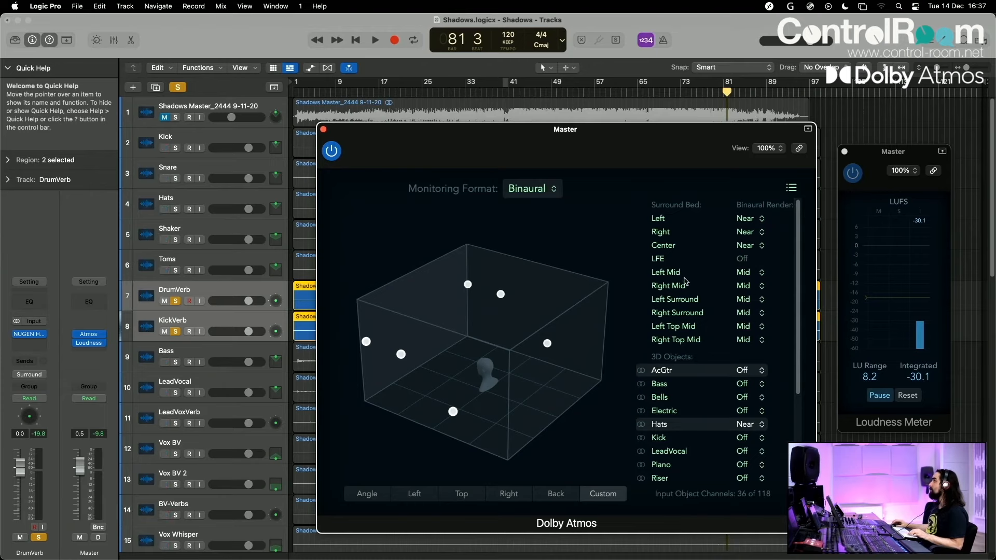
Set both surrounds and both top mids to Far, then audition the result.
click(744, 312)
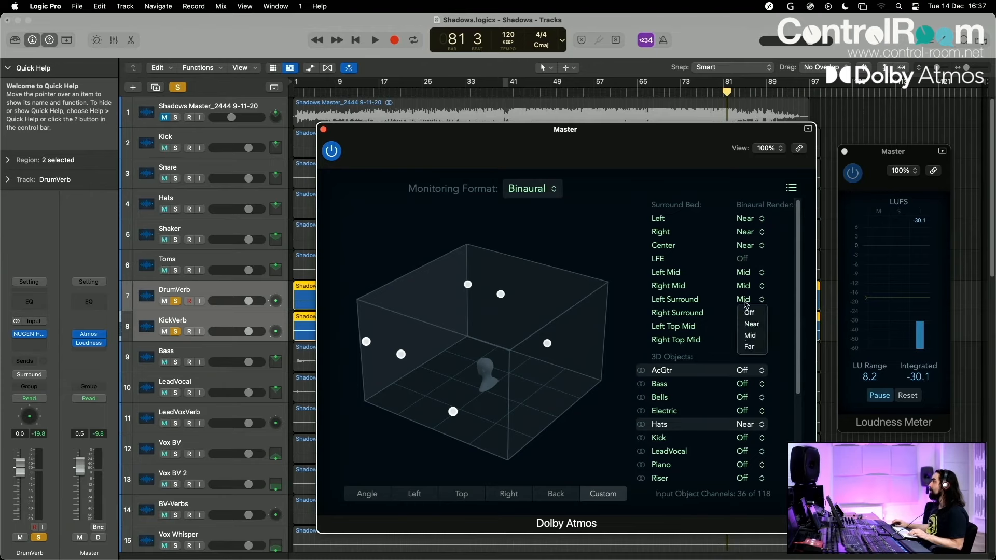
click(746, 312)
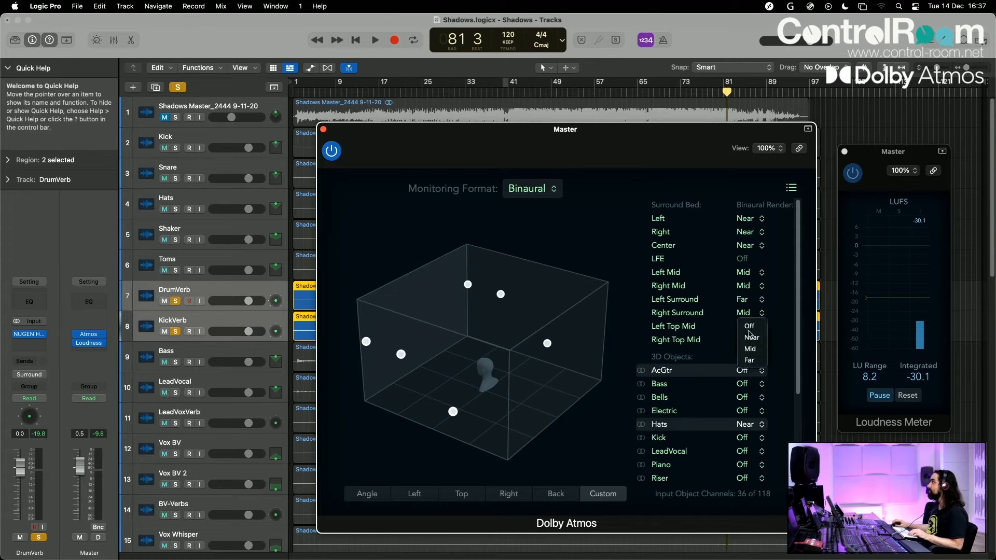
click(747, 359)
click(745, 328)
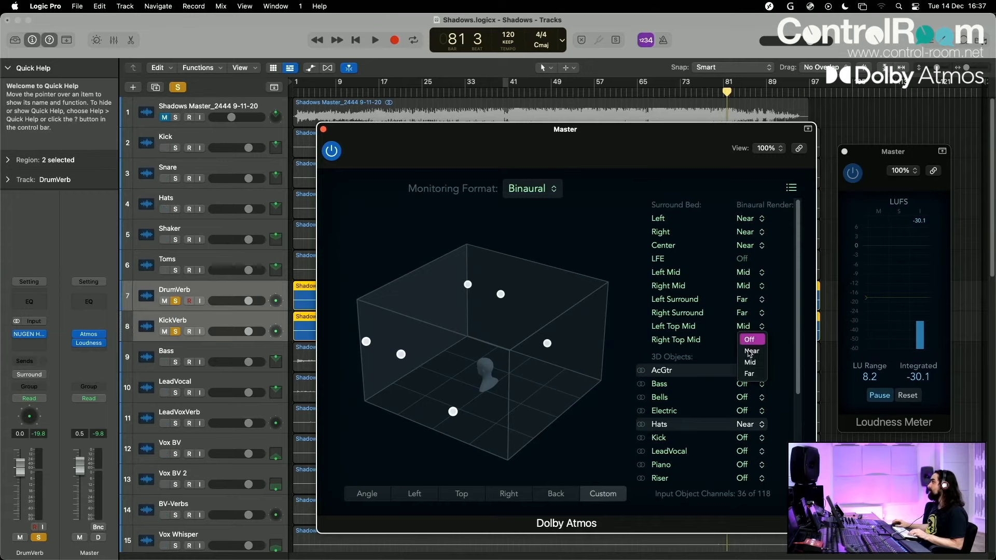
click(748, 372)
click(745, 340)
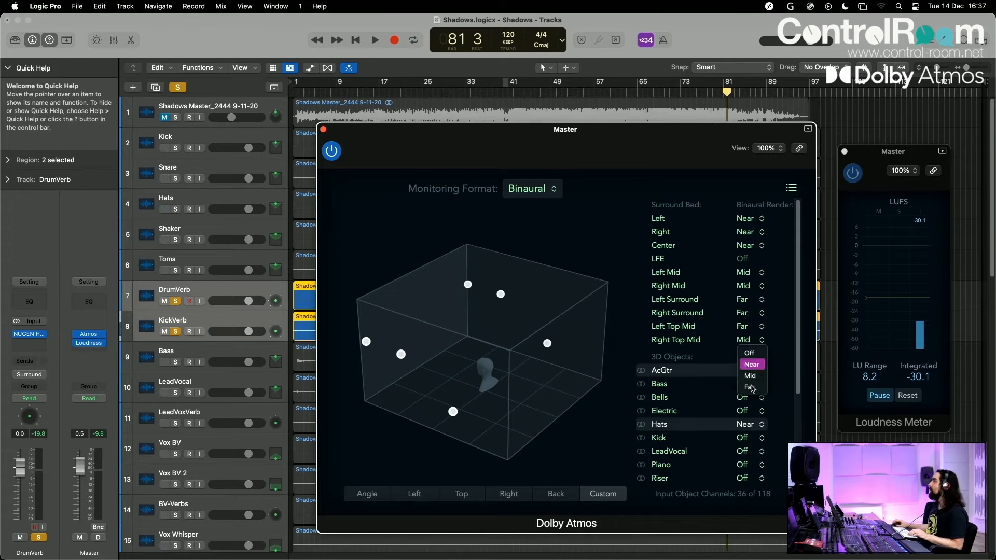
click(752, 388)
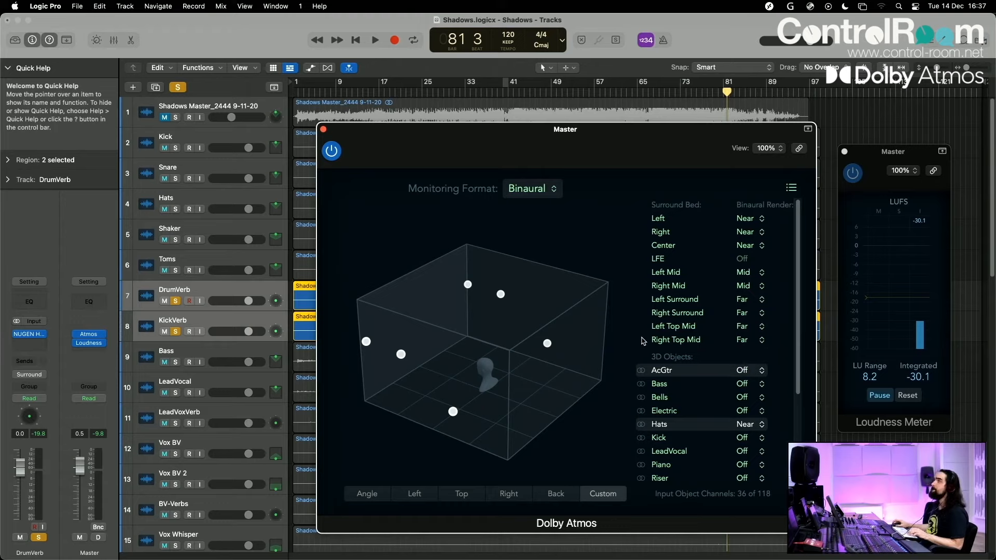
key(space)
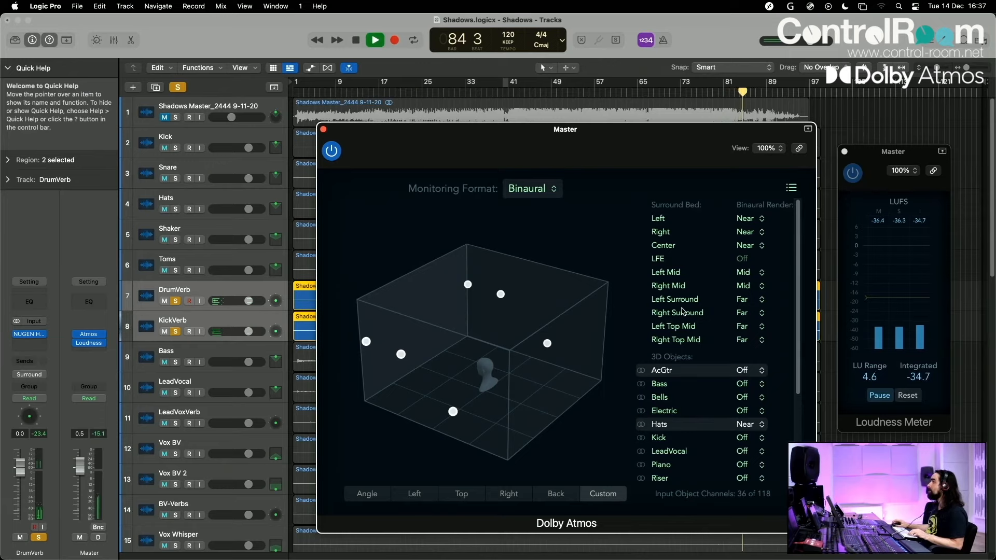
key(space)
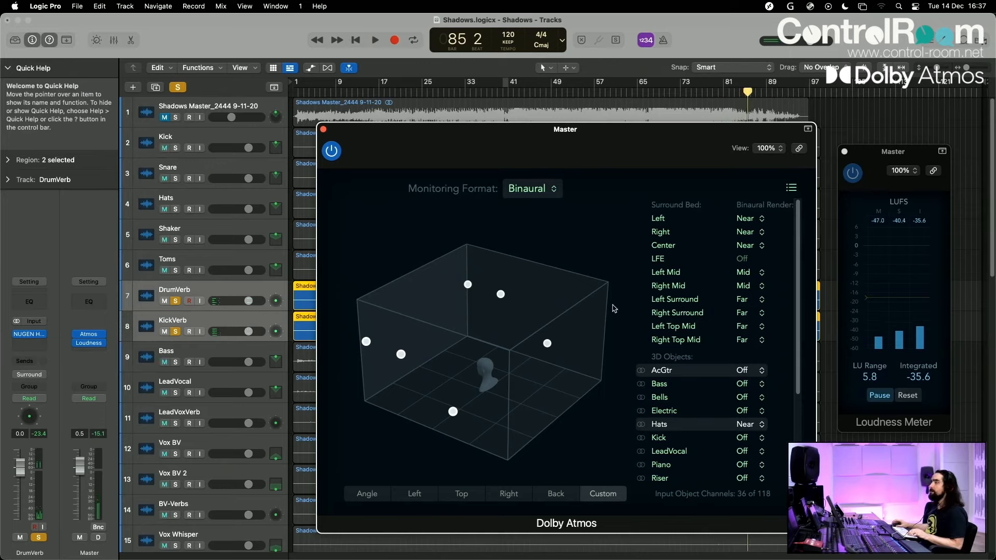
Solo Bass, unsolo KickVerb and DrumVerb, and play from bar 14.
click(299, 357)
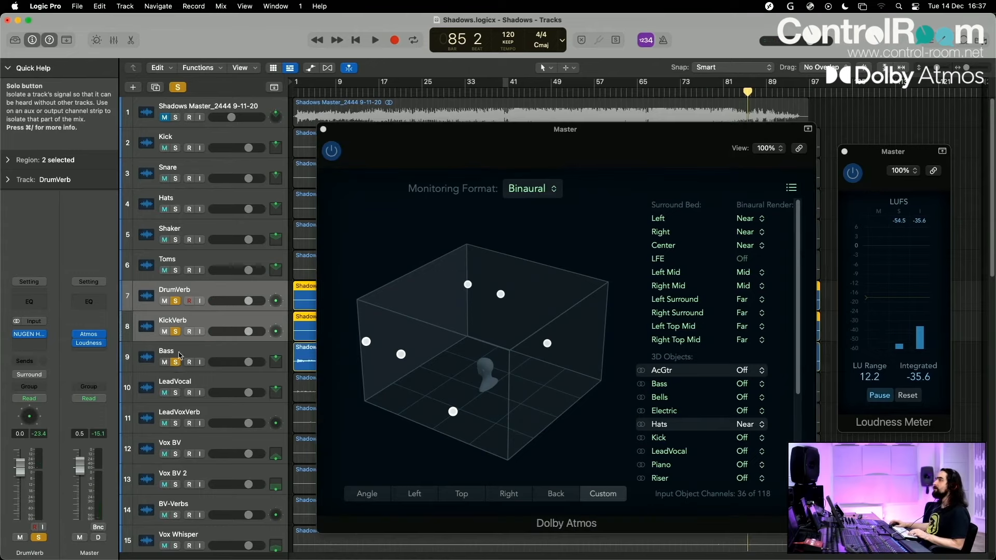
click(176, 331)
click(176, 302)
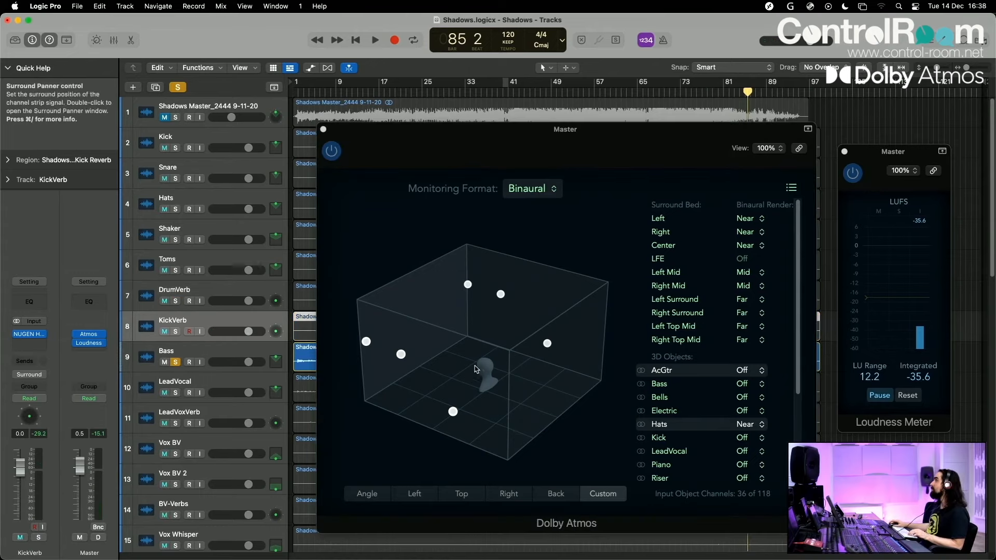
click(702, 389)
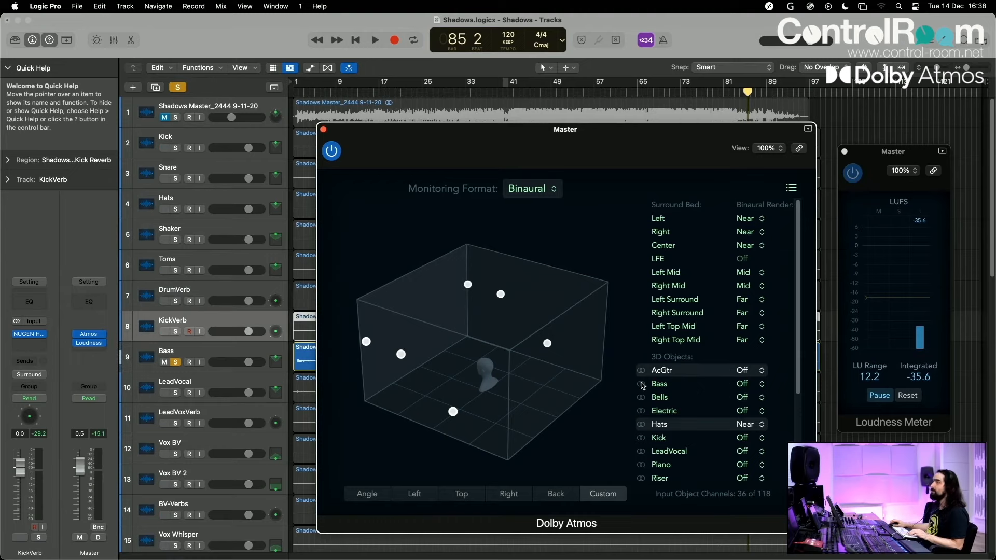
click(365, 93)
key(space)
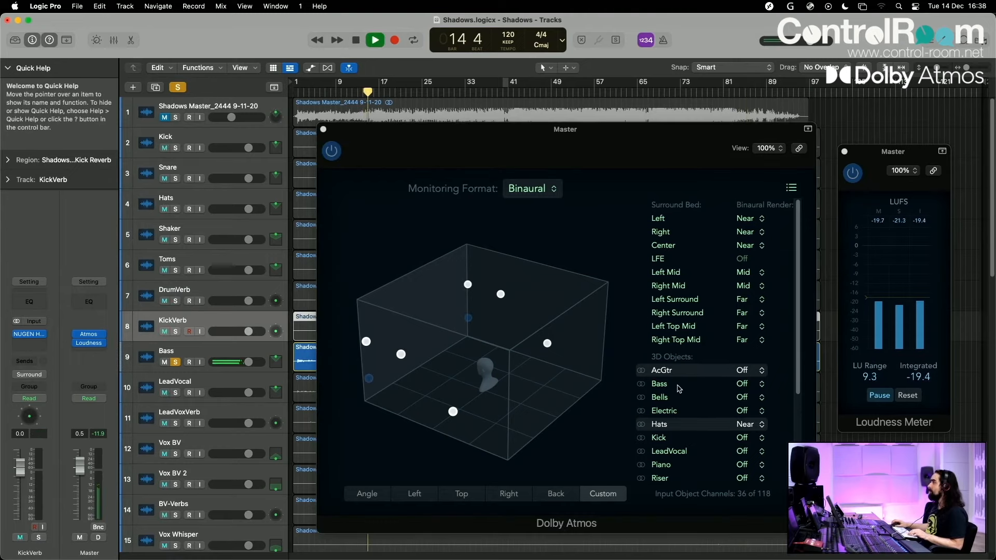
Toggle the Bass object's binaural render between Near and Off, leave it Off, and solo LeadVocal.
click(718, 386)
click(747, 384)
click(751, 408)
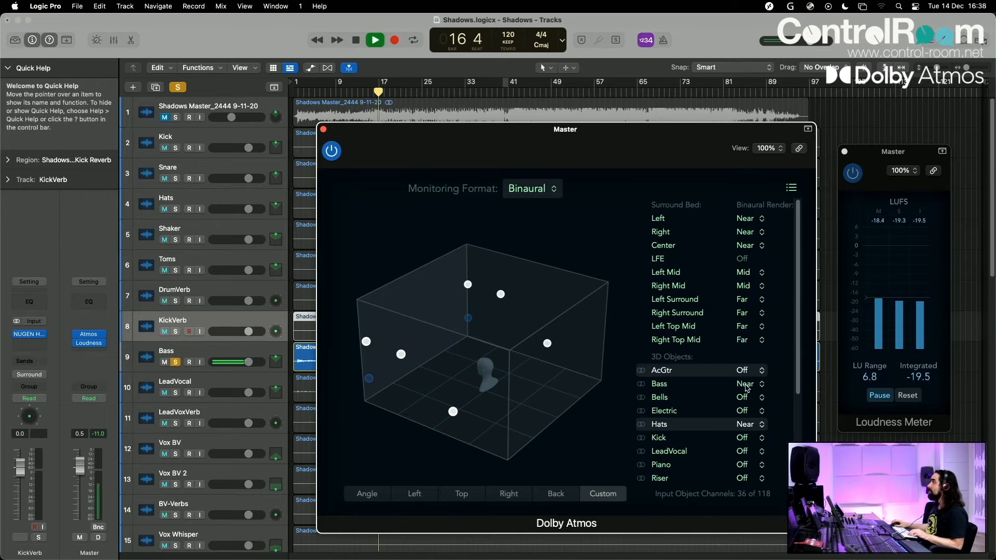
click(745, 384)
click(748, 397)
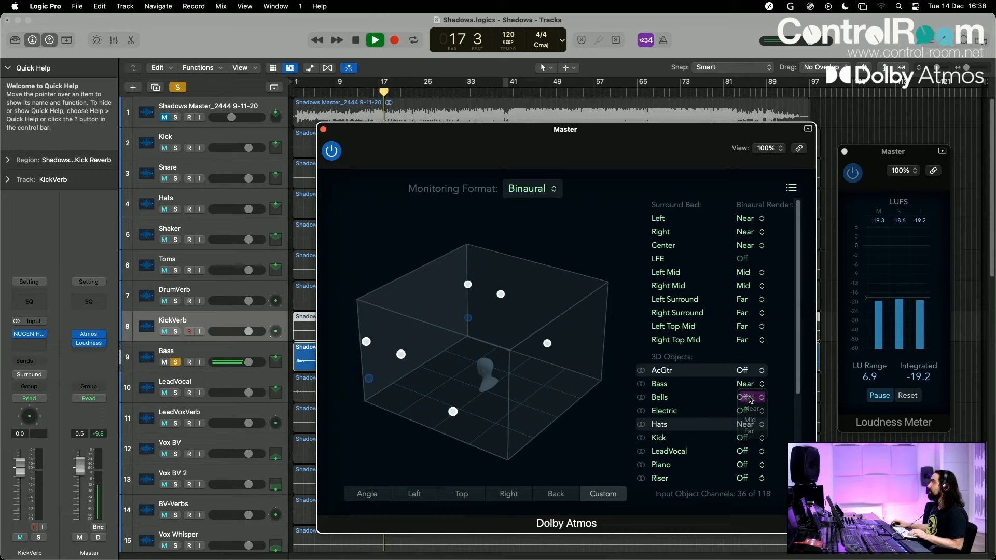
click(745, 386)
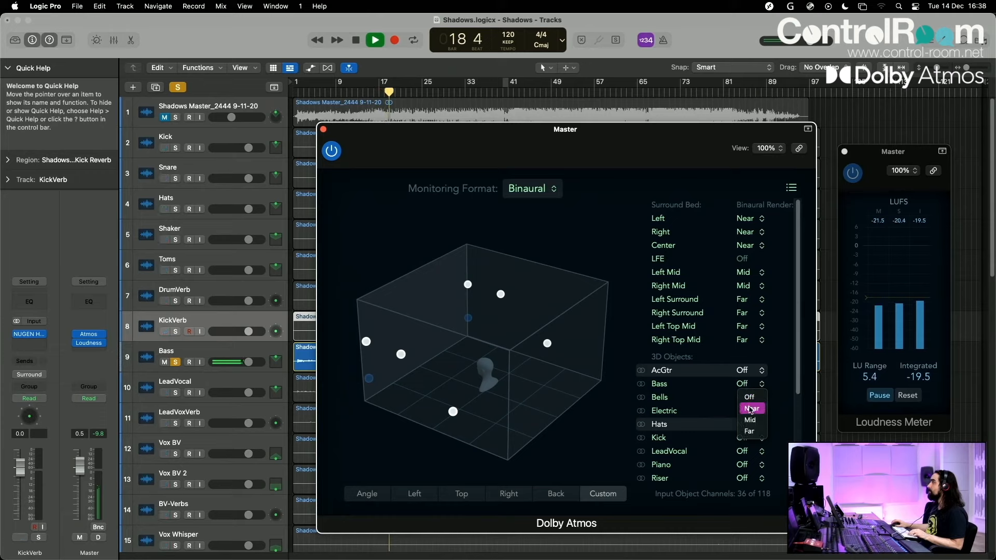
click(750, 410)
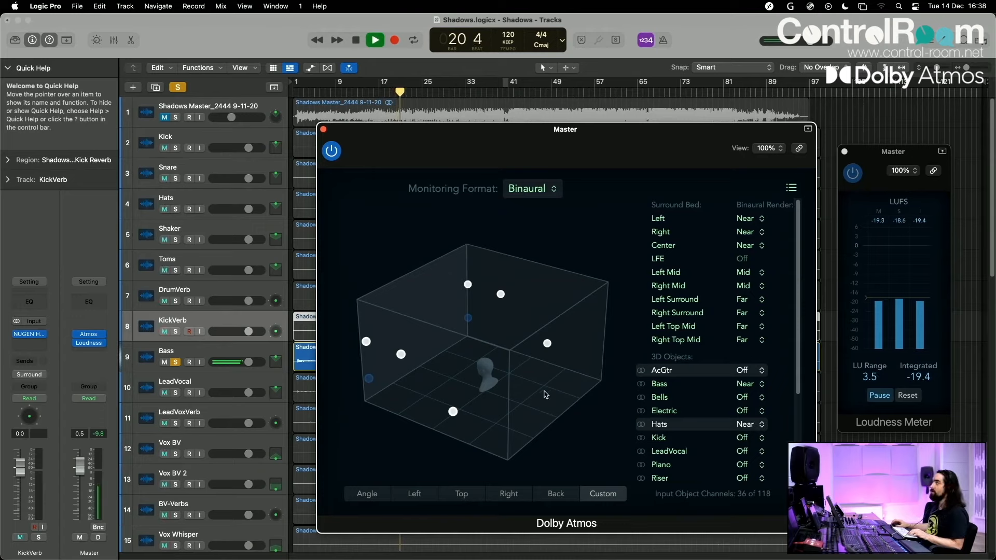
key(space)
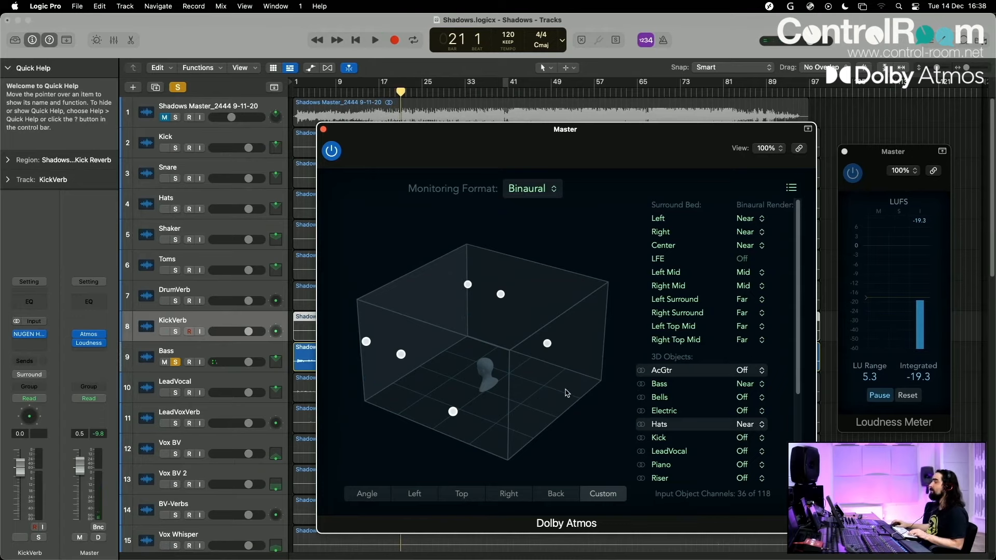
click(747, 385)
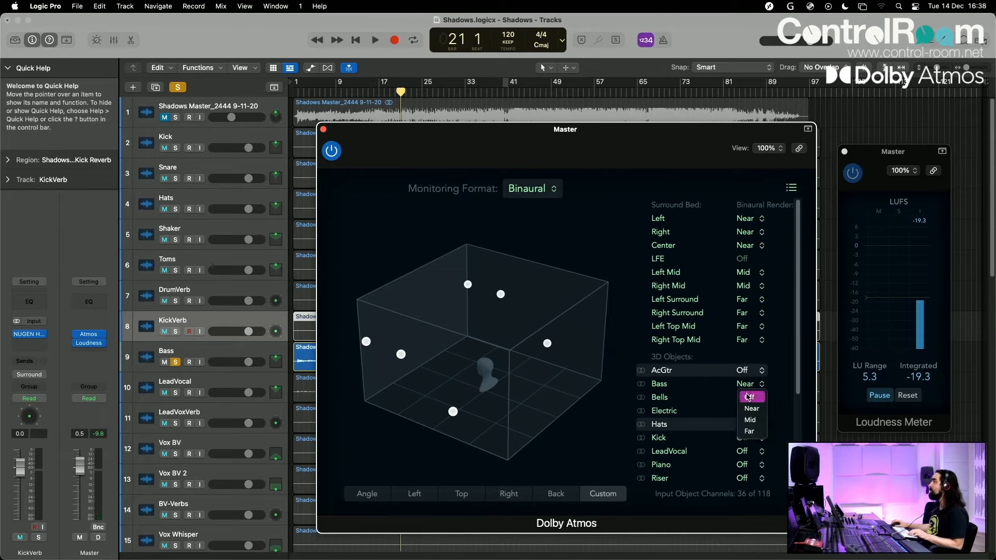
click(748, 397)
click(175, 392)
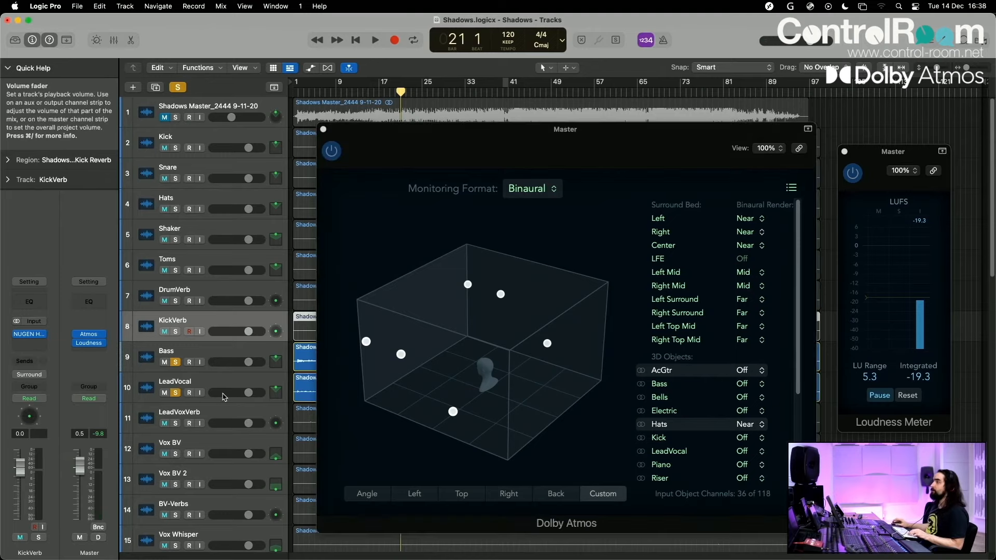
Unsolo Bass, play, and set LeadVocal's binaural render to Near.
click(175, 362)
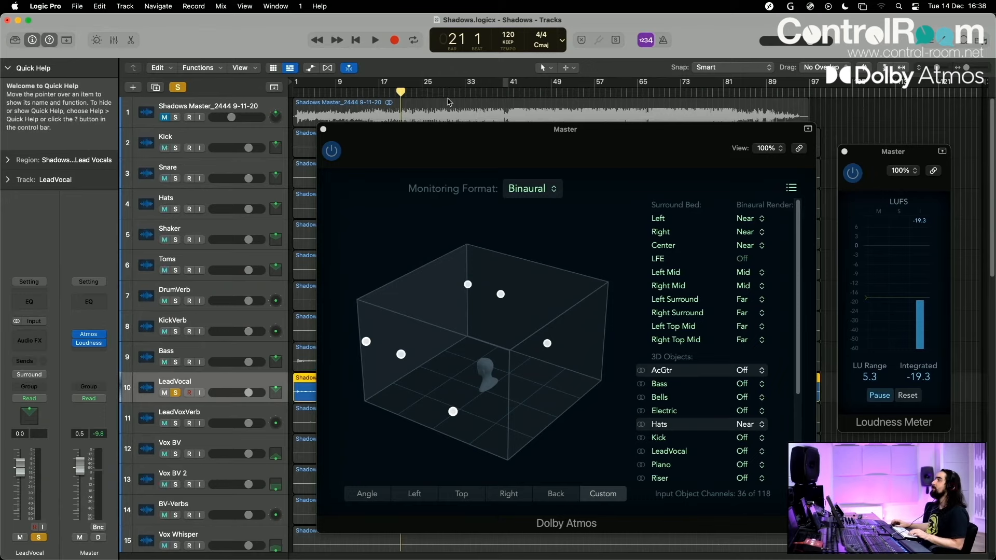
drag(427, 135, 379, 138)
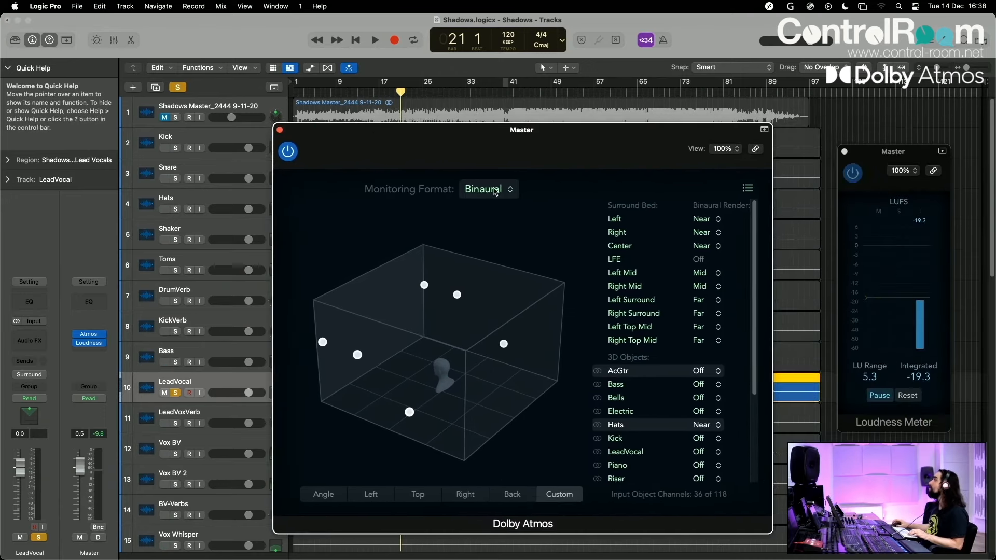
key(space)
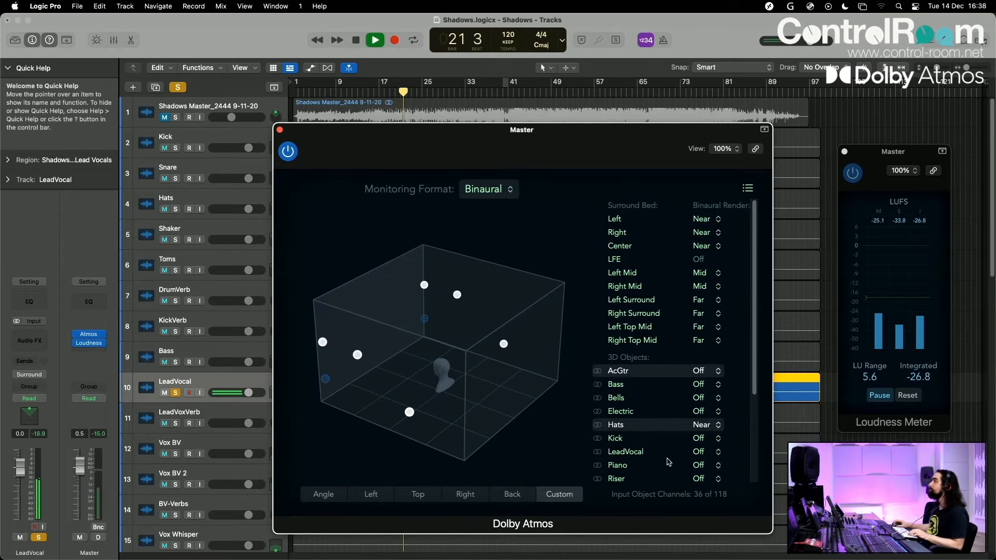
click(712, 455)
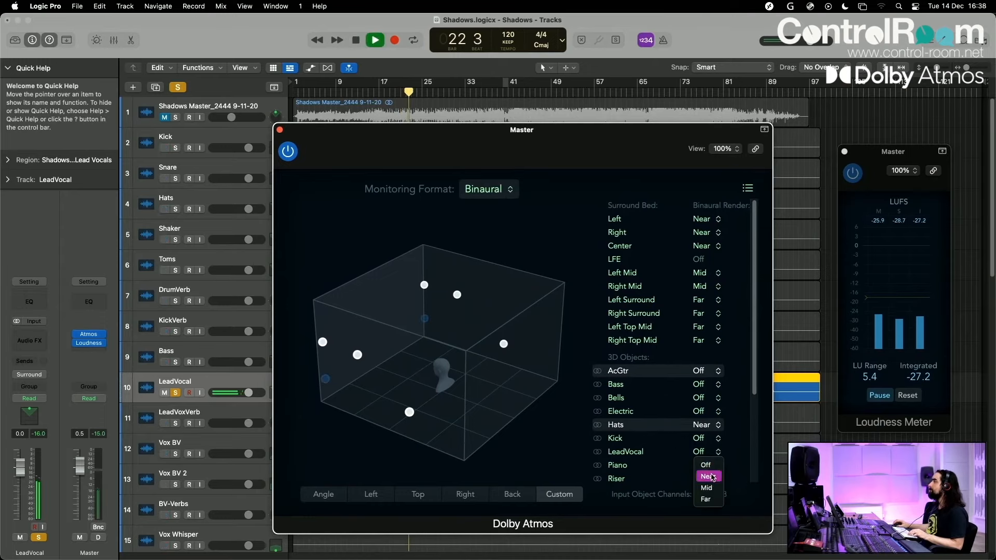
click(714, 477)
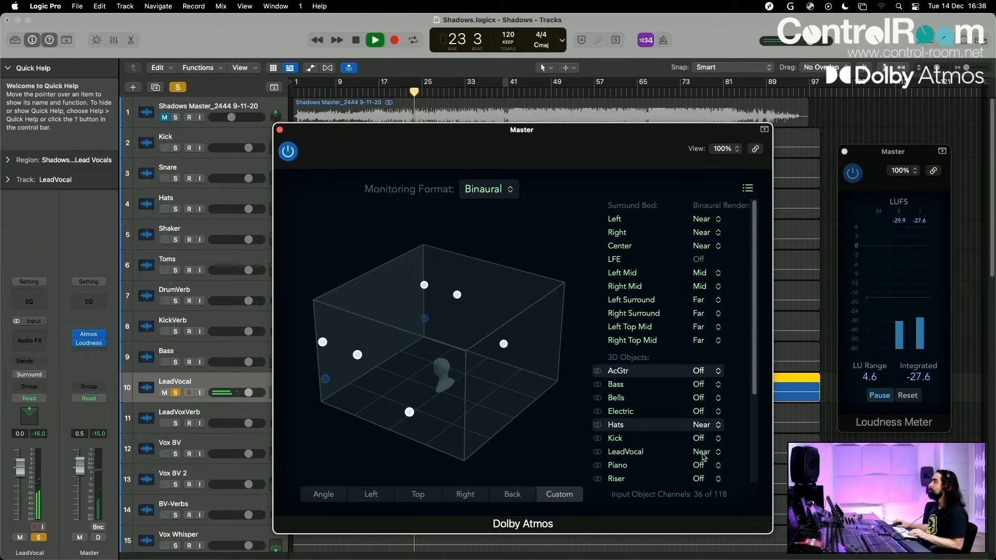
Loop the section, audition Mid and Far on LeadVocal, return to Near, and stop.
click(702, 466)
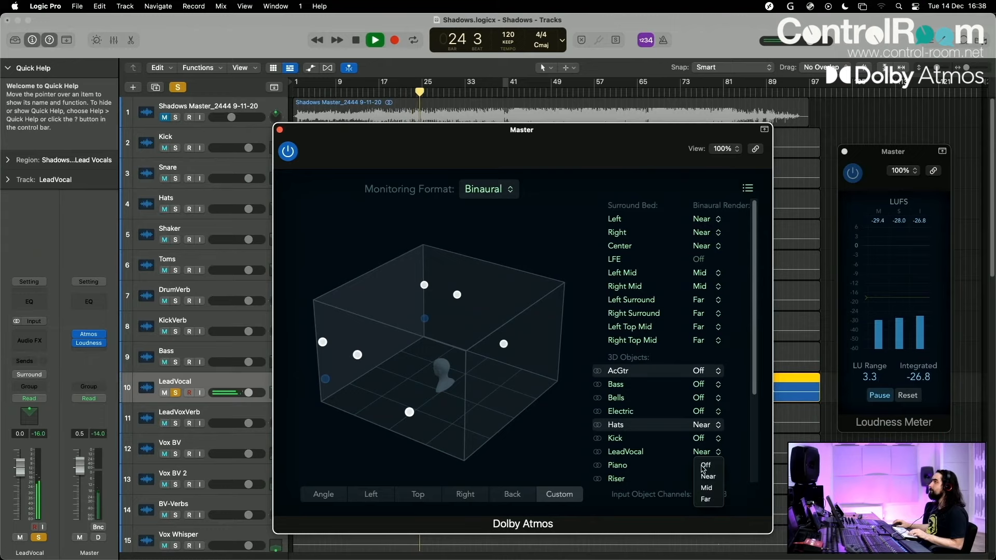
click(706, 488)
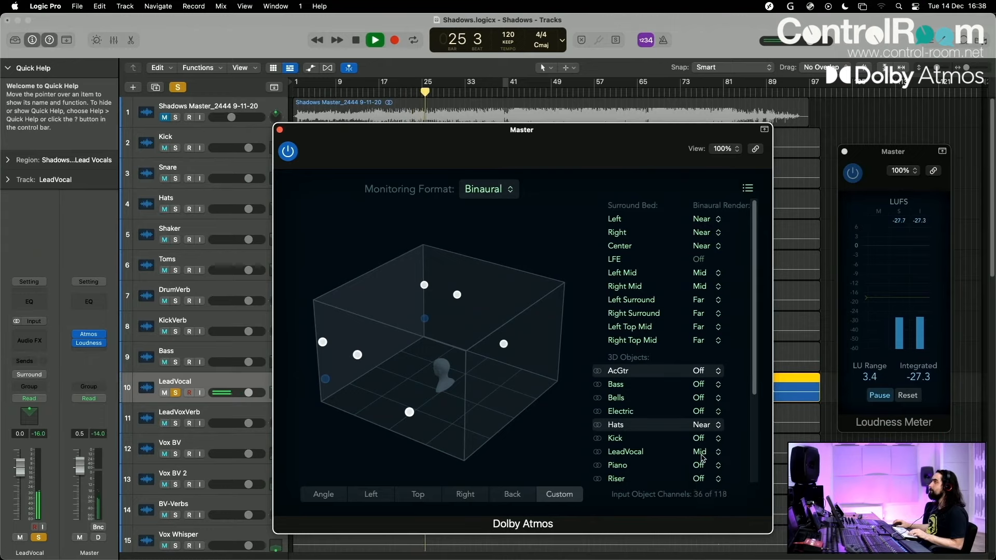
key(c)
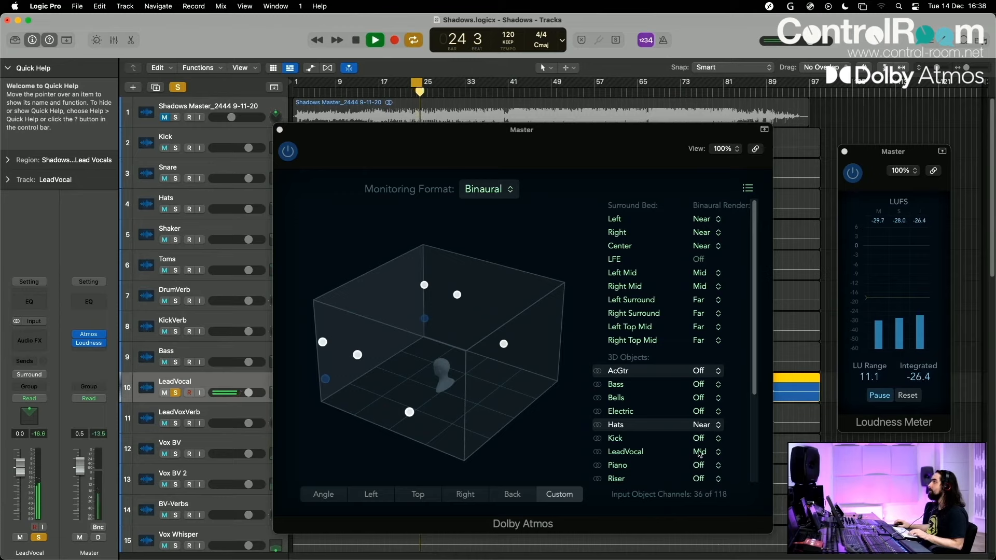
click(699, 452)
click(712, 499)
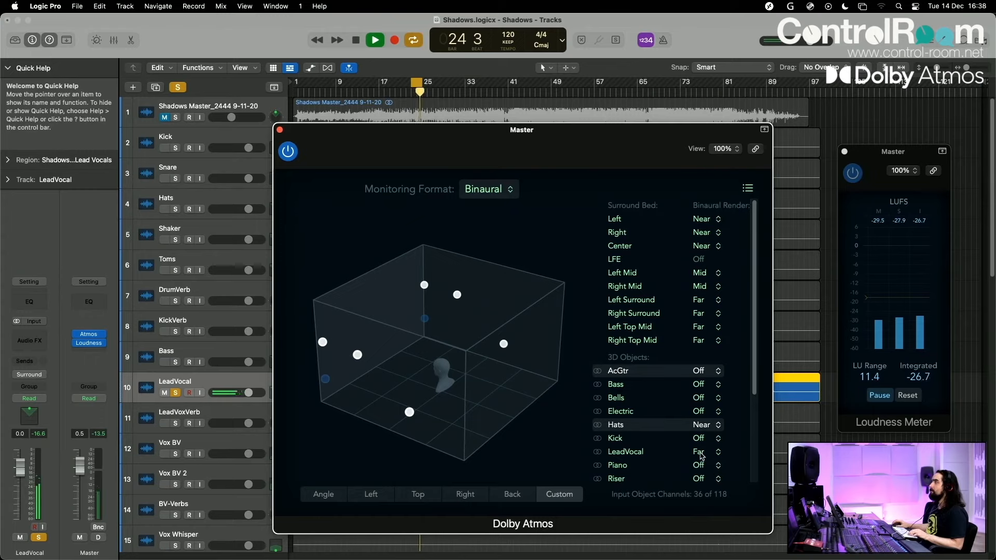
click(701, 453)
click(708, 477)
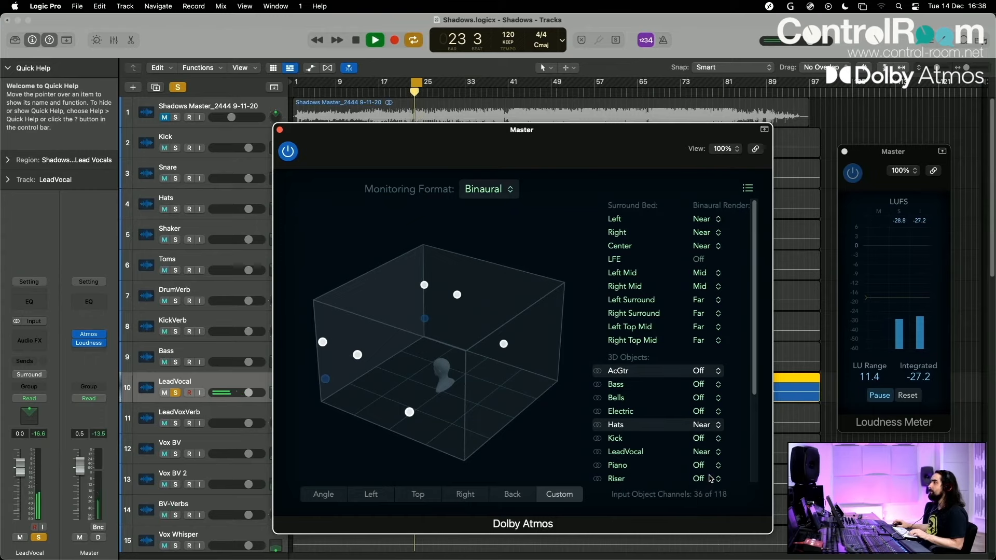
key(space)
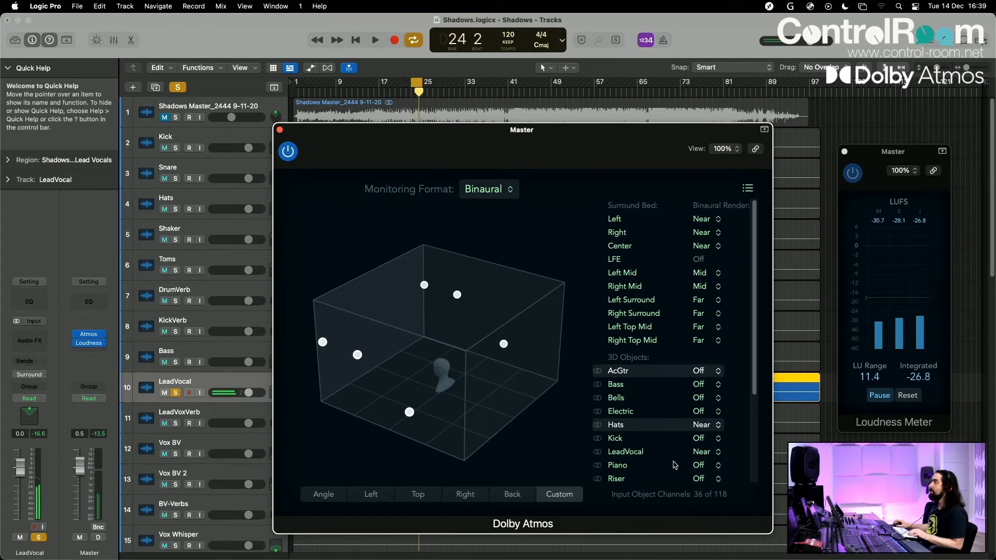
Reposition the Dolby Atmos master window, scroll the tracks, and select LeadVoxVerb.
drag(461, 136, 436, 119)
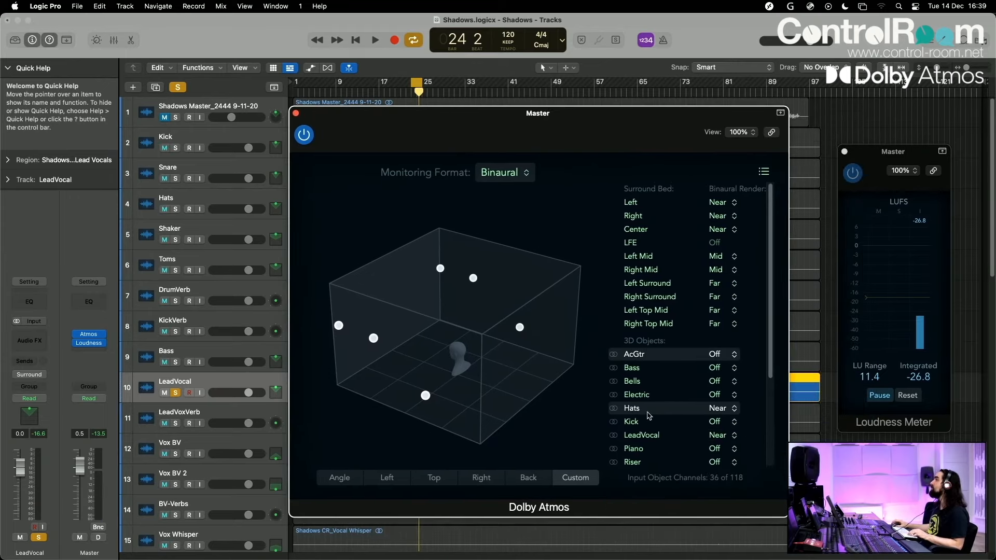
scroll(655, 420, down, 1)
scroll(654, 420, down, 2)
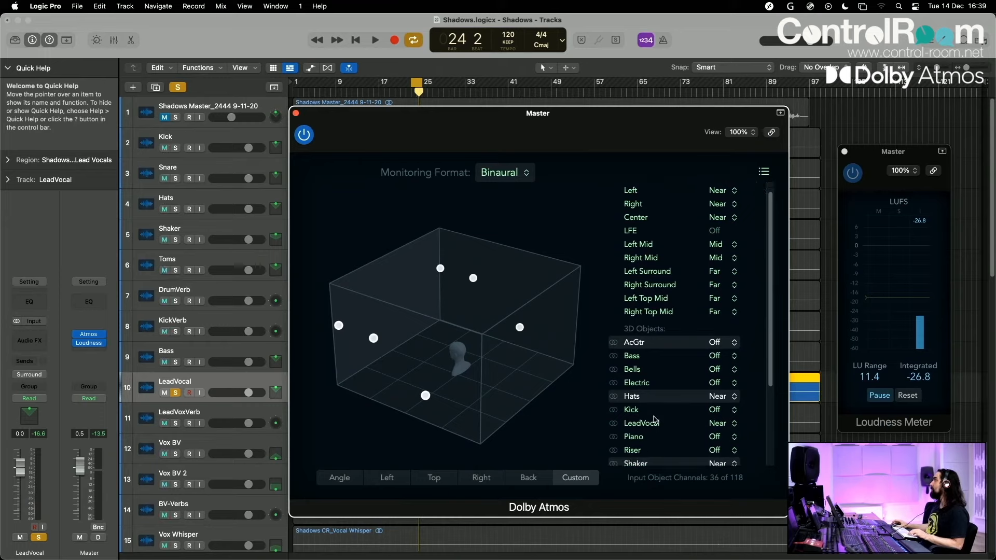
scroll(653, 416, down, 2)
scroll(653, 416, up, 3)
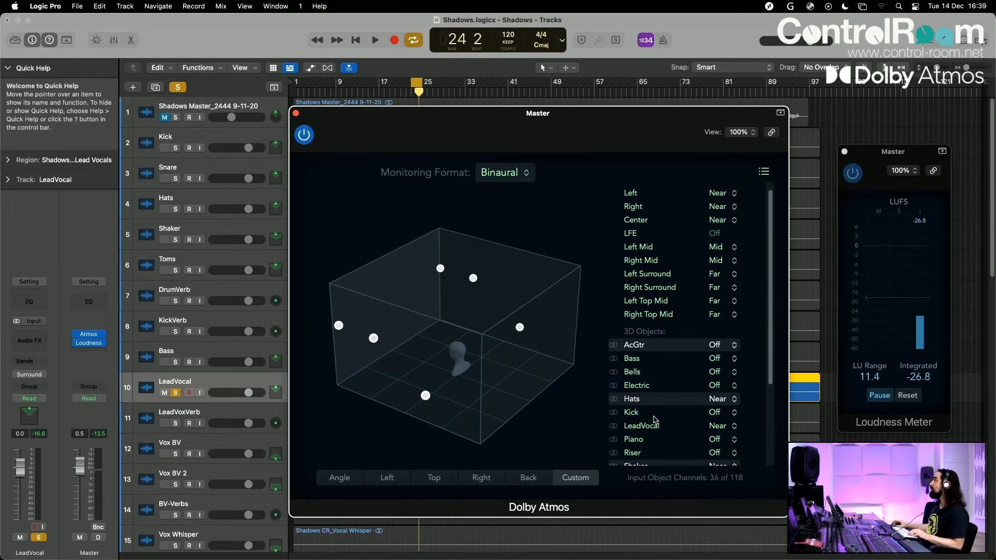
scroll(655, 420, down, 5)
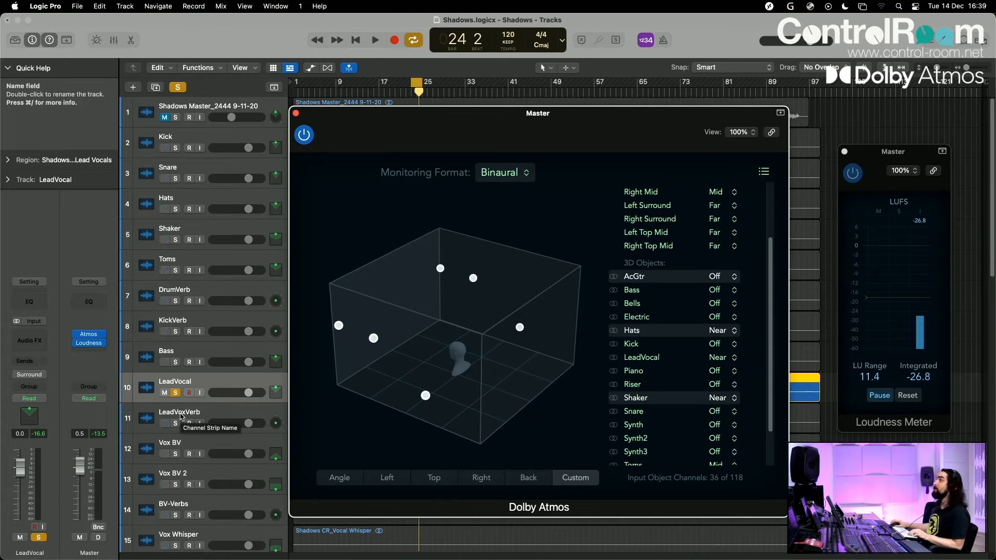
click(182, 416)
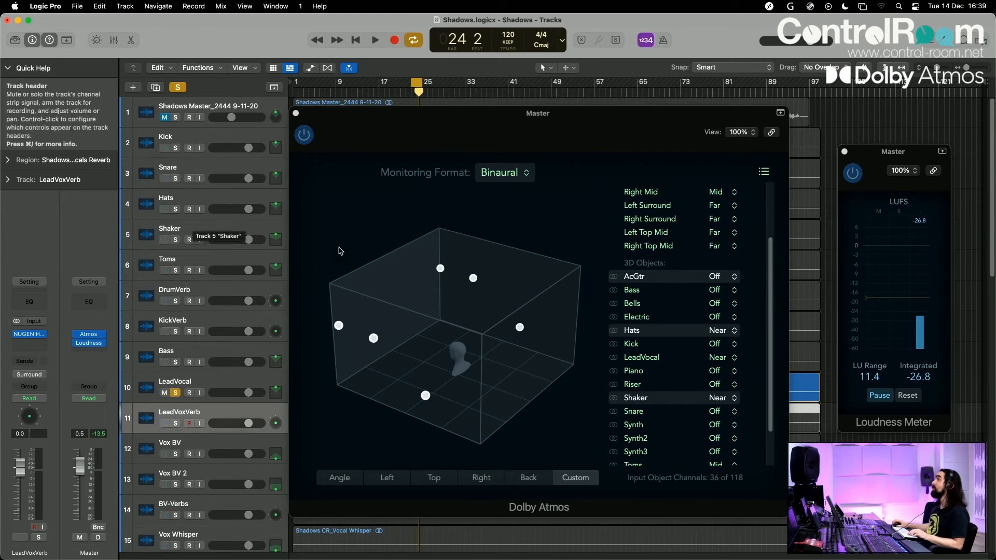
scroll(628, 225, up, 1)
scroll(629, 226, up, 5)
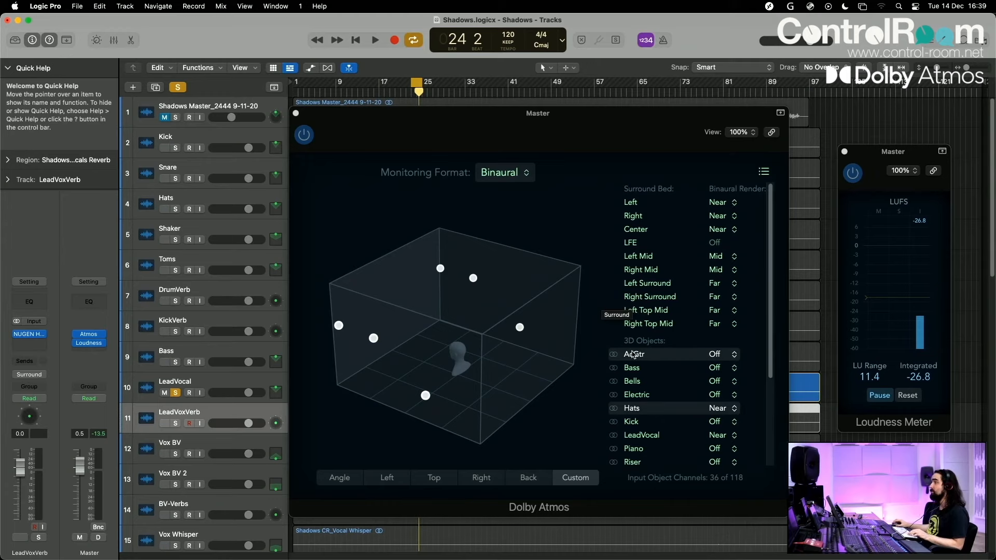
scroll(635, 352, down, 5)
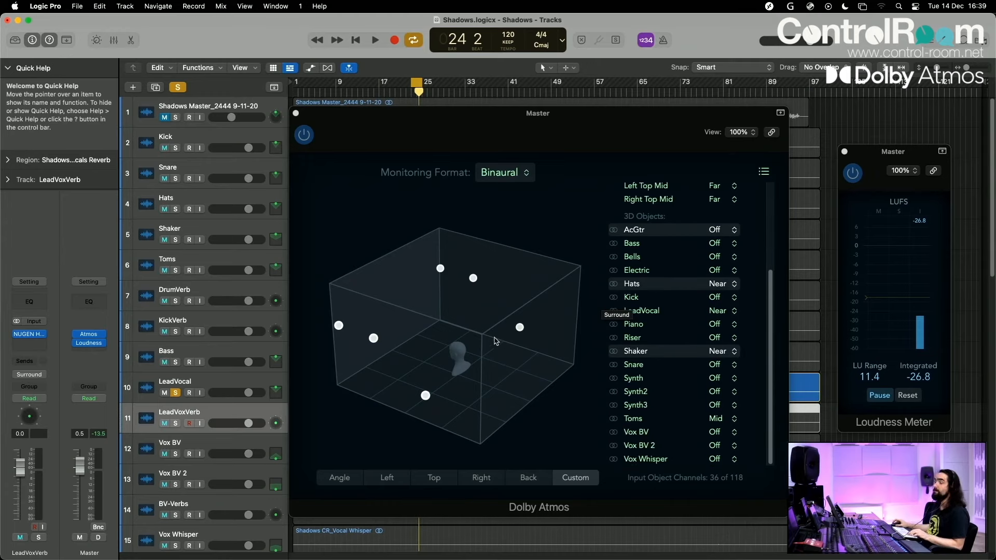
Unsolo LeadVocal, set Vox BV's binaural render to Far after trying Mid, then solo Vox Whisper.
click(270, 400)
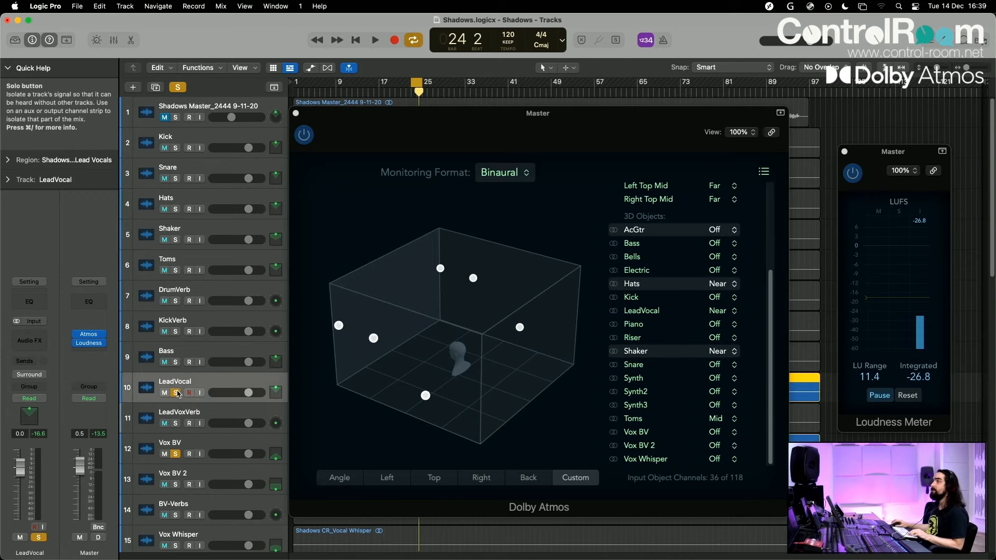
key(space)
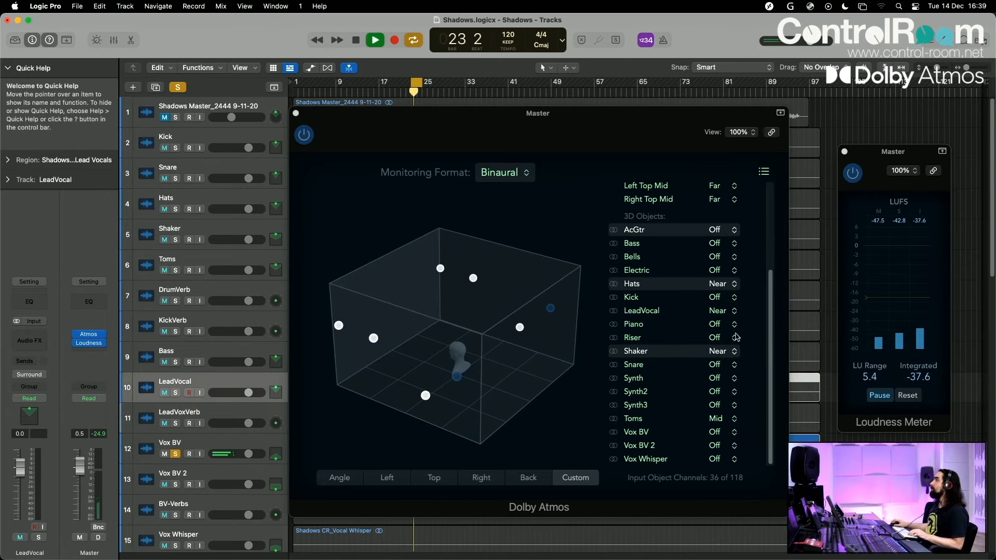
click(716, 432)
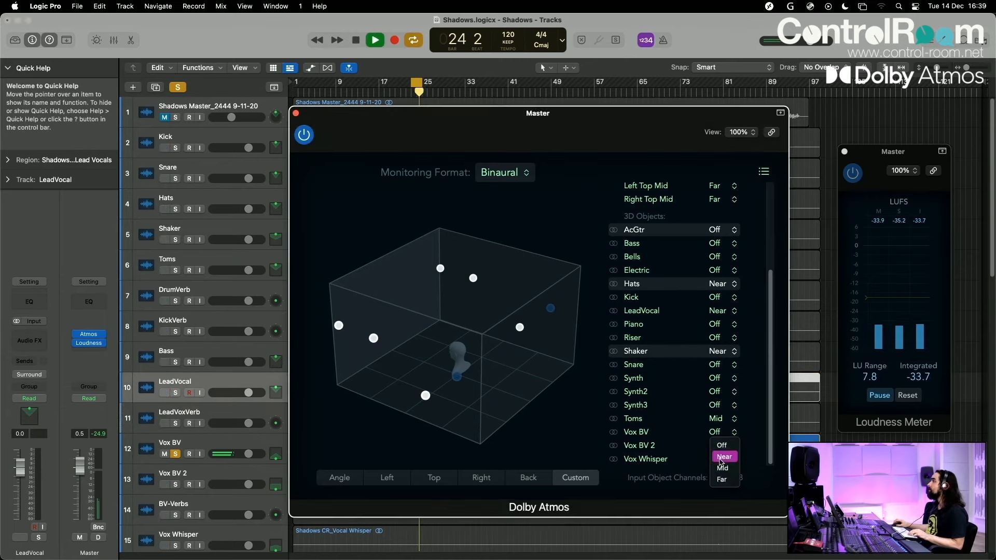
click(720, 466)
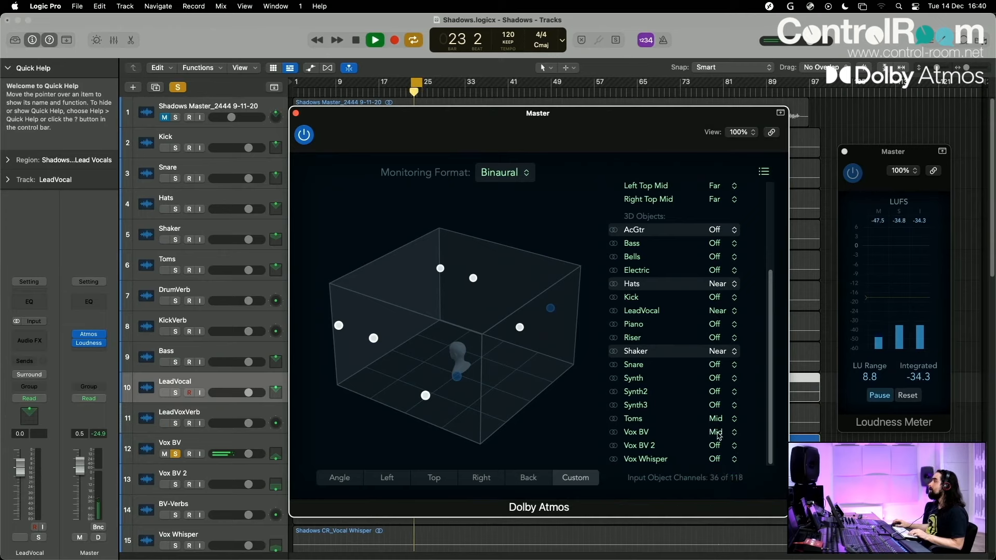
click(718, 435)
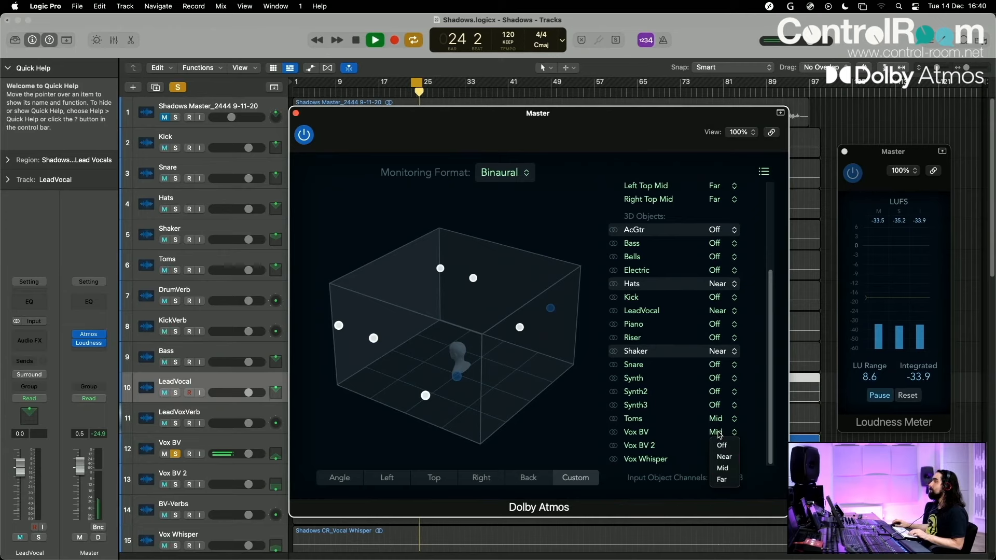
click(722, 480)
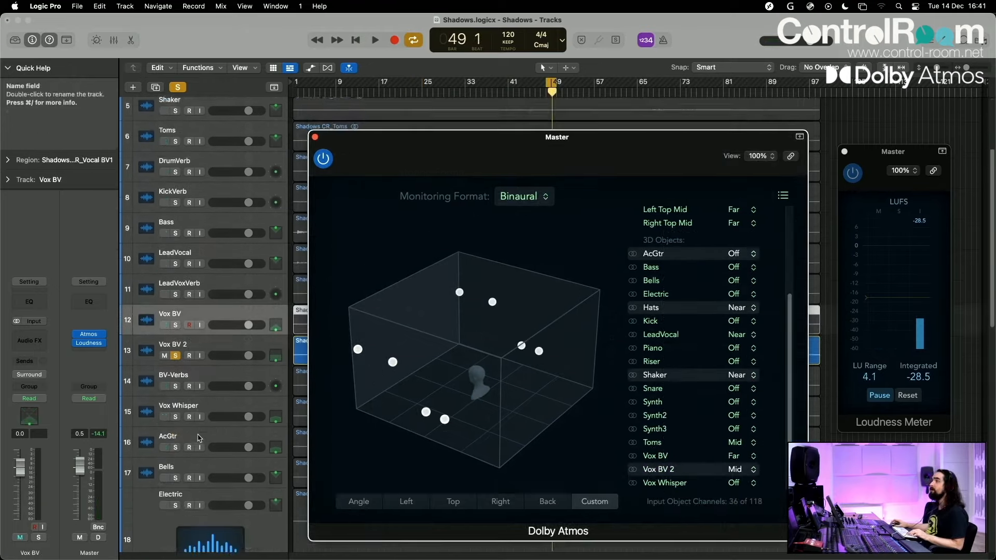
click(186, 344)
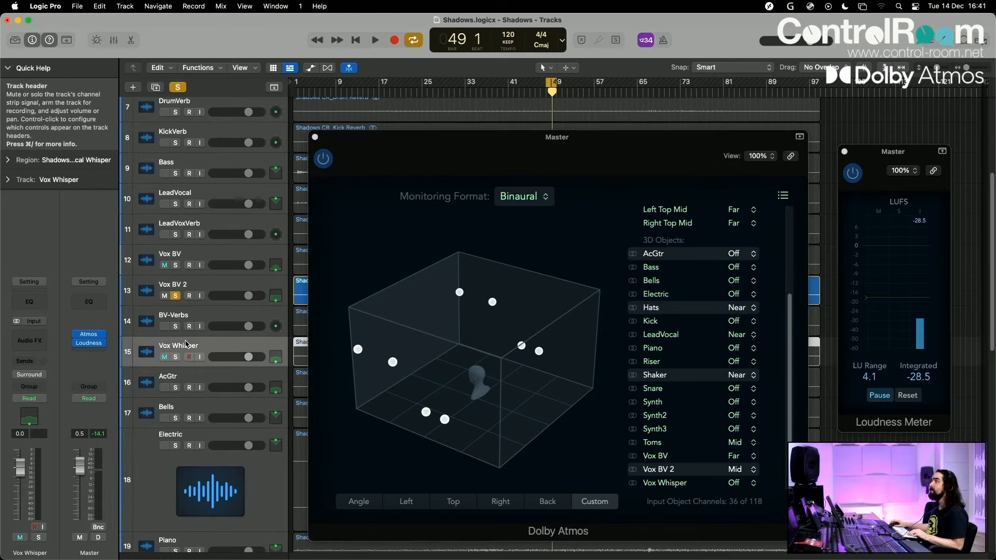
click(176, 357)
Unsolo Vox BV 2 and, while playing, toggle Vox Whisper between Near and Off, ending Near.
click(176, 298)
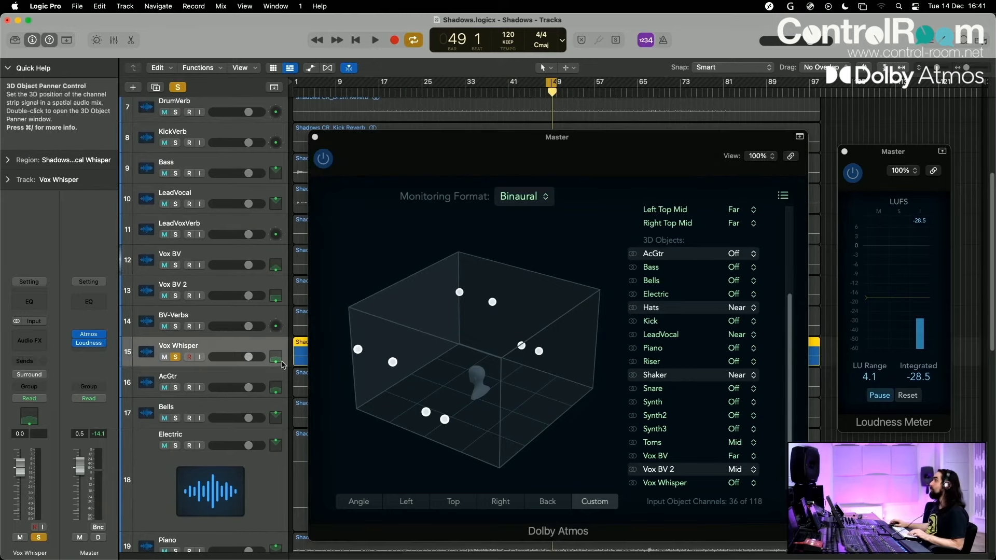
key(space)
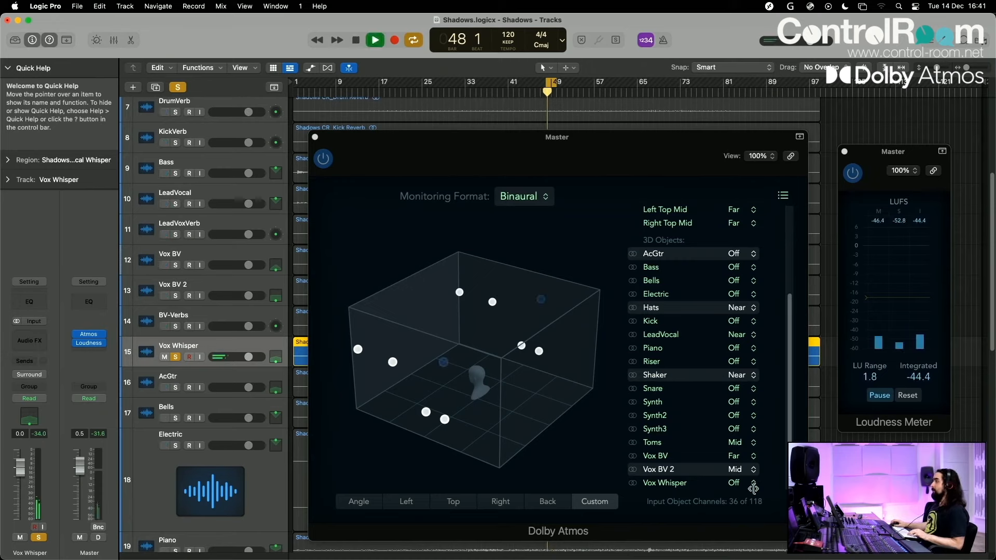
click(734, 484)
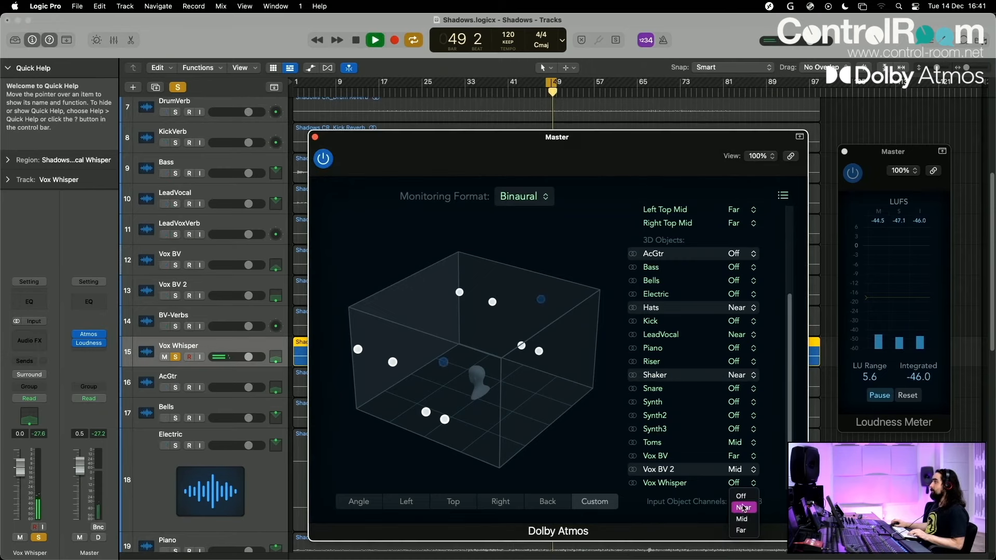
click(743, 506)
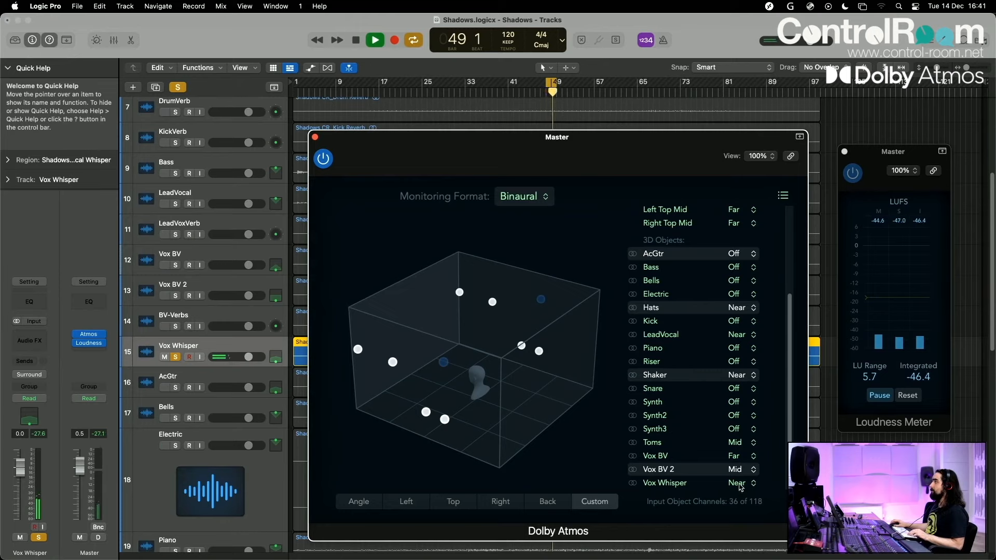
click(739, 485)
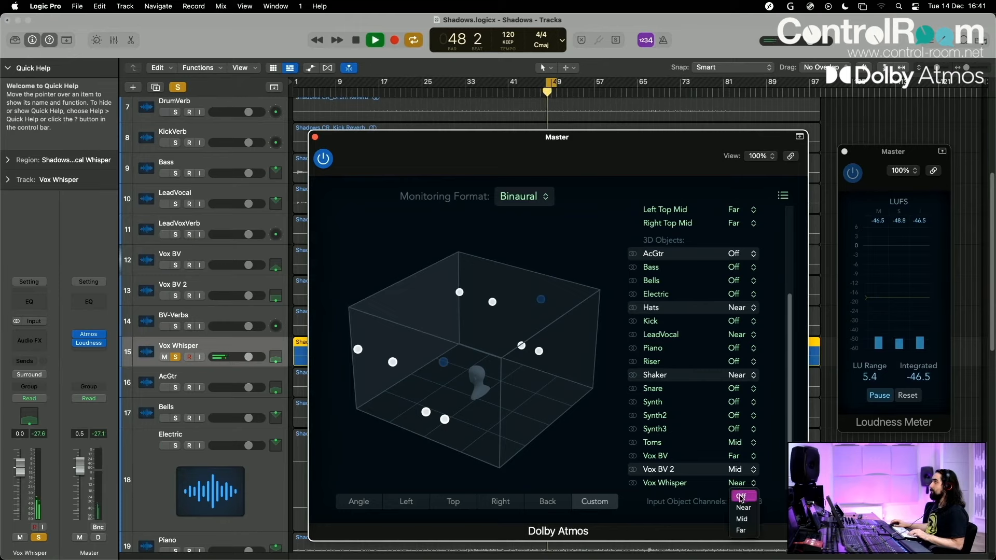
click(740, 497)
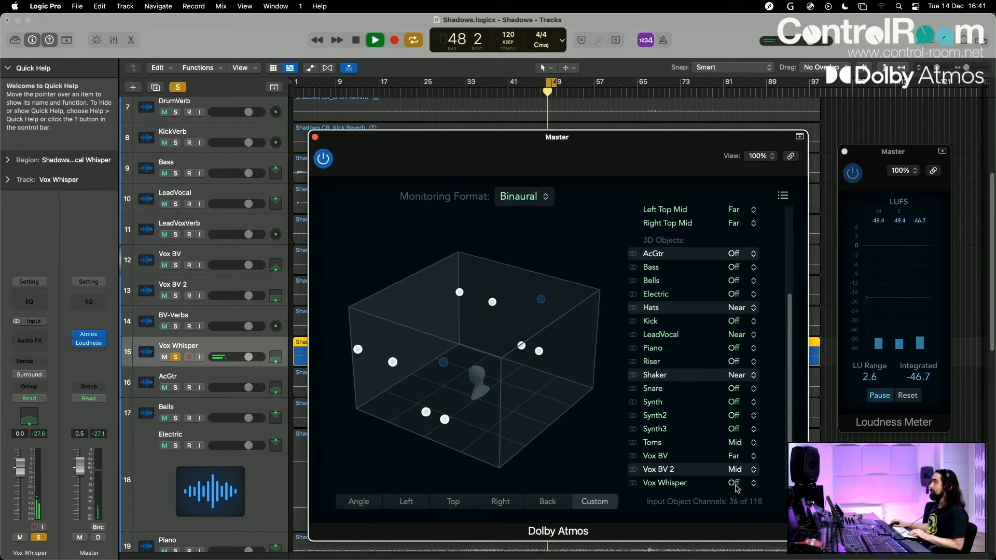
click(736, 483)
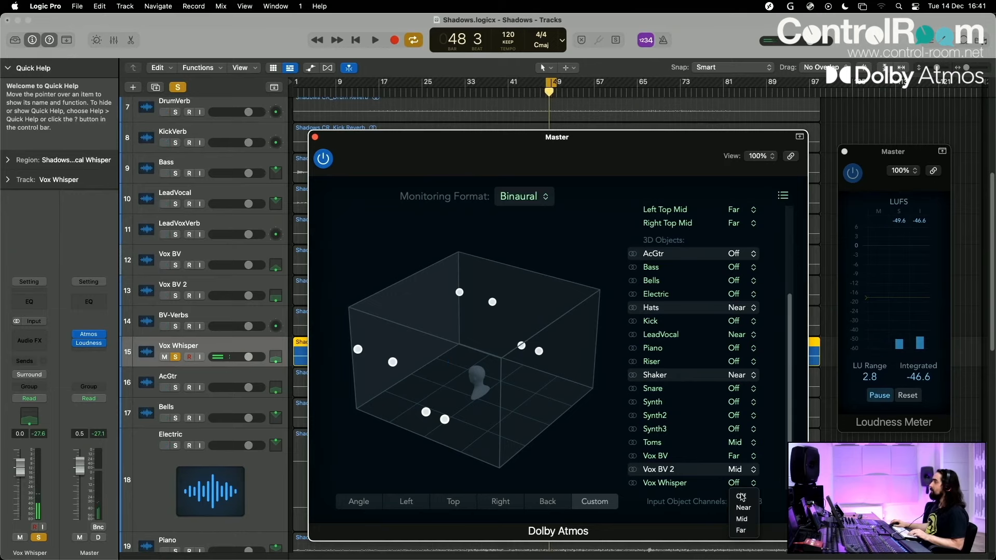
click(743, 508)
Replay and compare Off against Near on Vox Whisper again, leaving it on Near.
key(space)
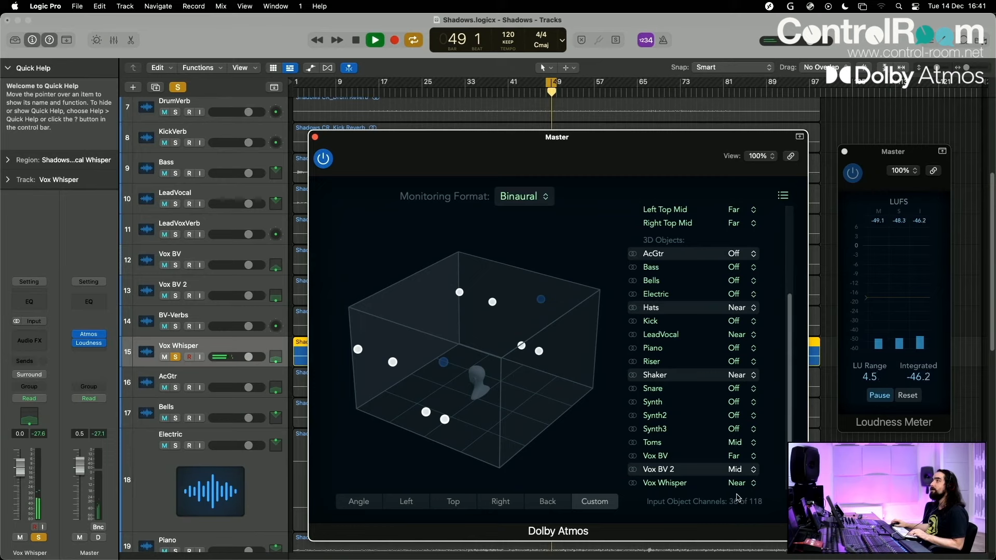
click(737, 484)
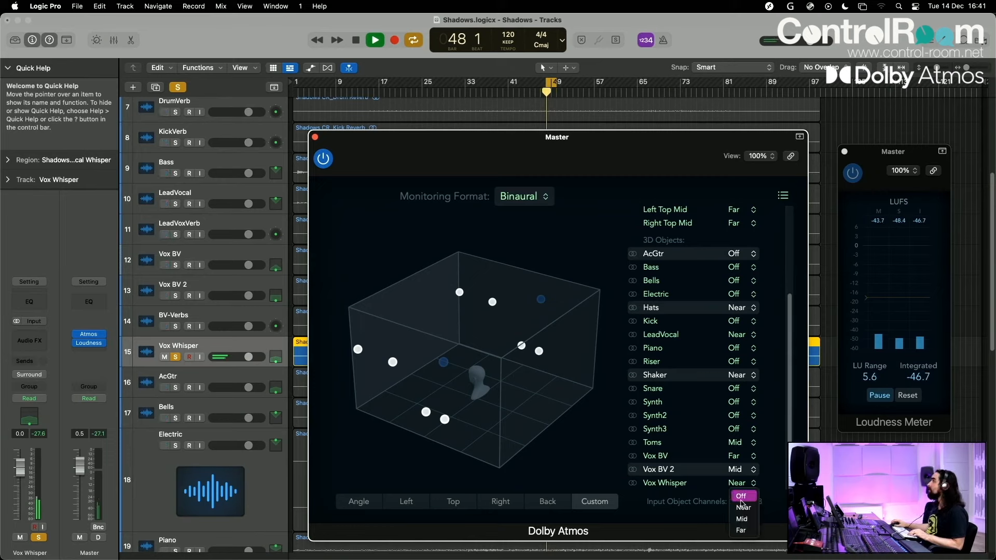
click(742, 497)
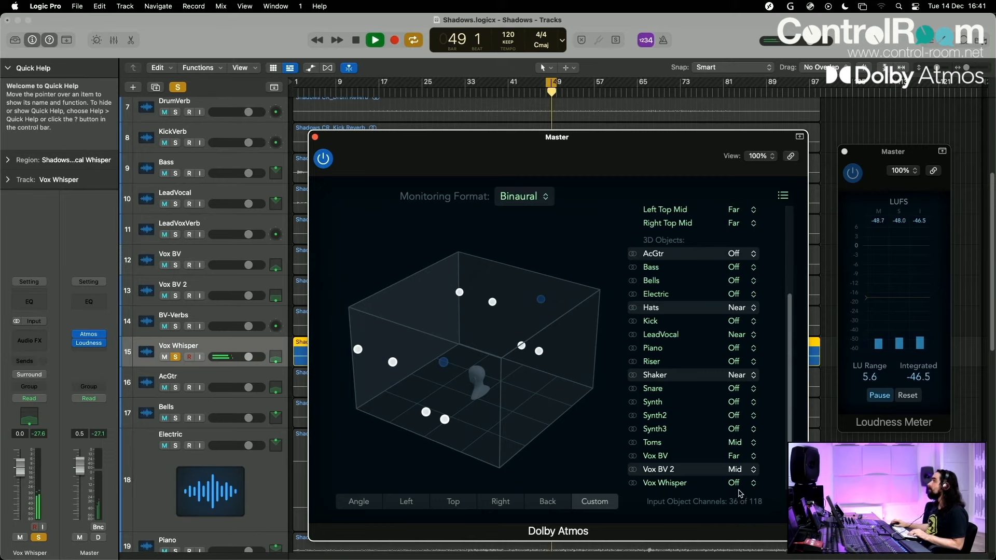
click(736, 484)
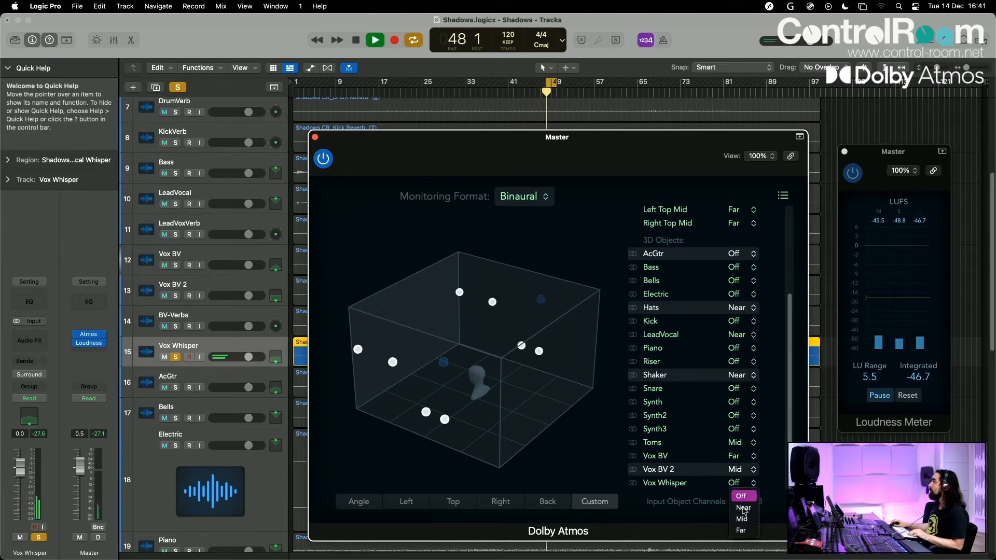
click(743, 508)
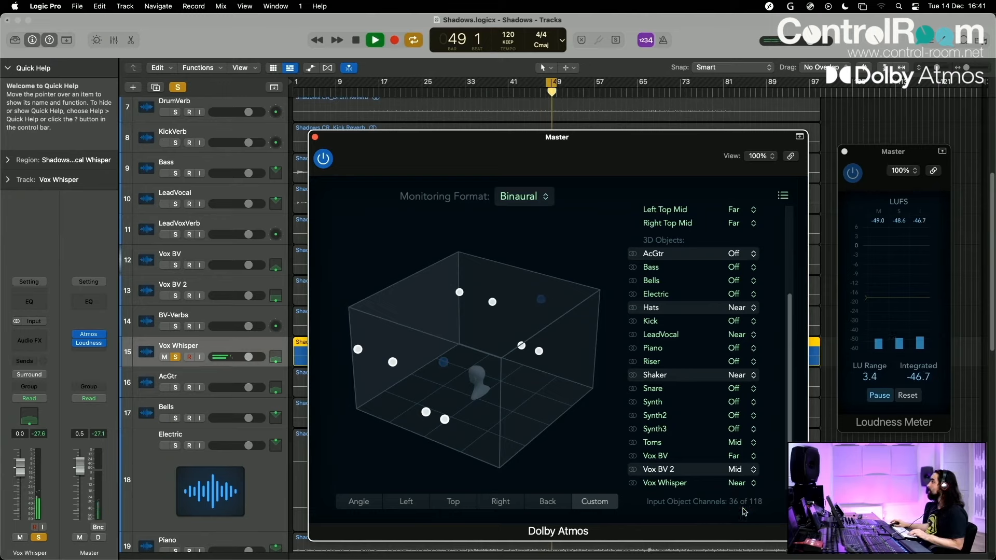
key(space)
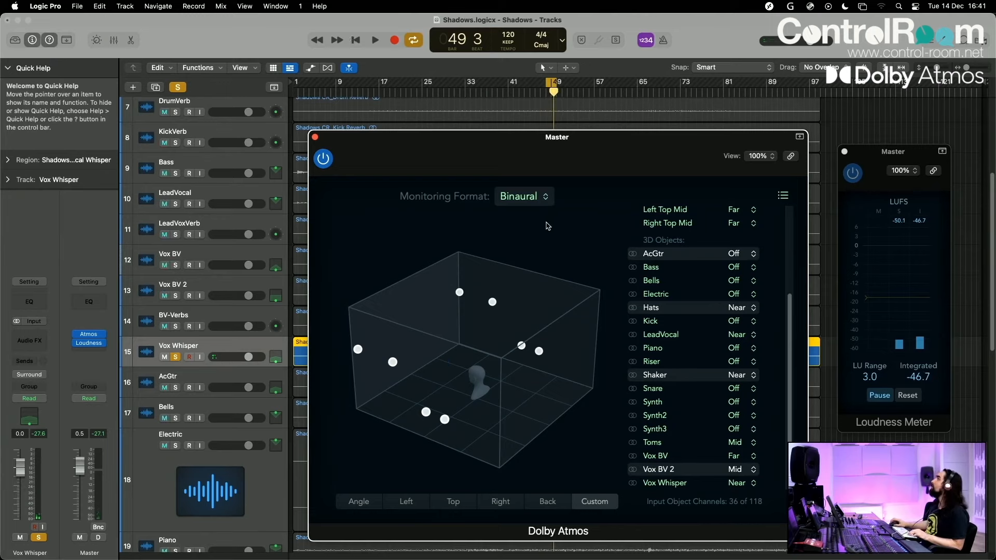
Audition Far, Off and Near on Electric's binaural render, choose Mid, and stop playback.
drag(546, 136, 501, 163)
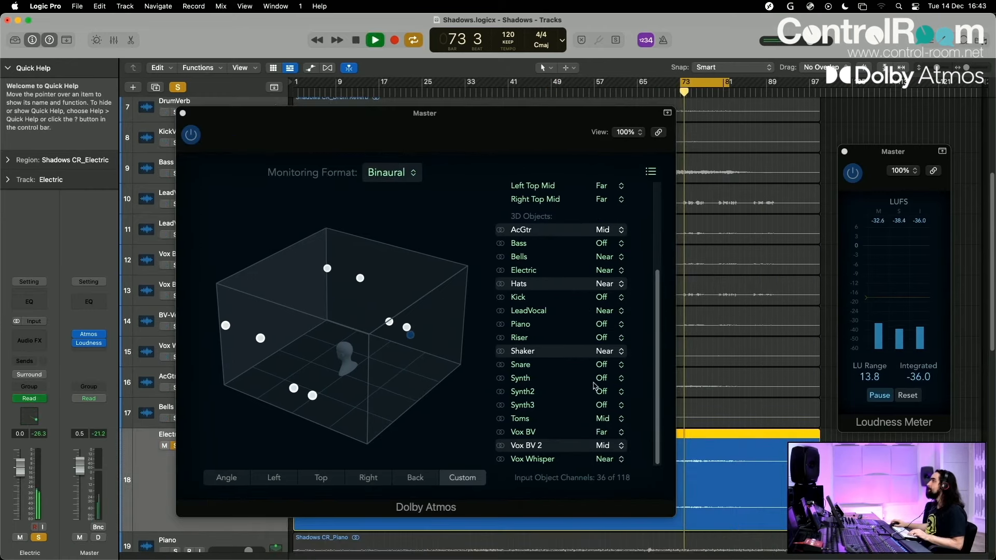
click(615, 274)
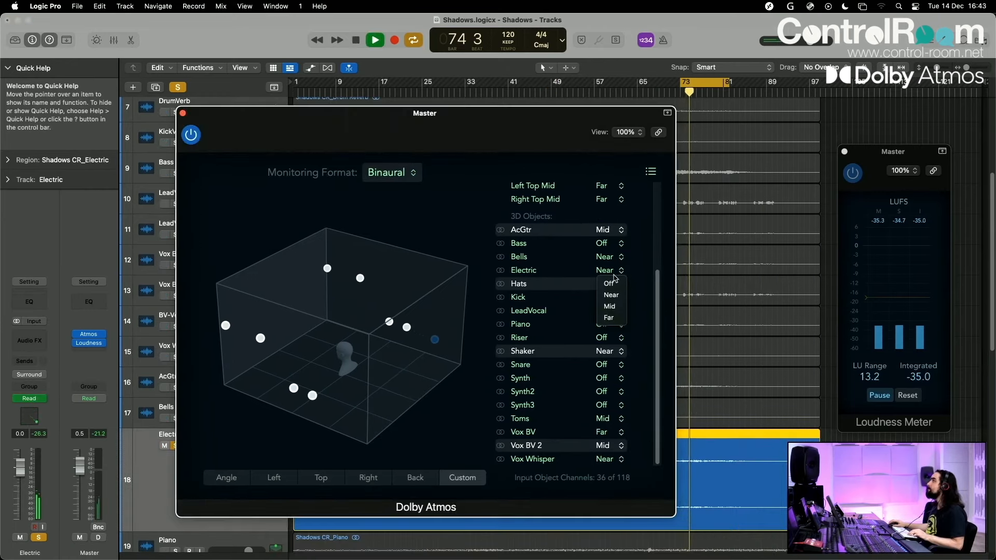
click(616, 324)
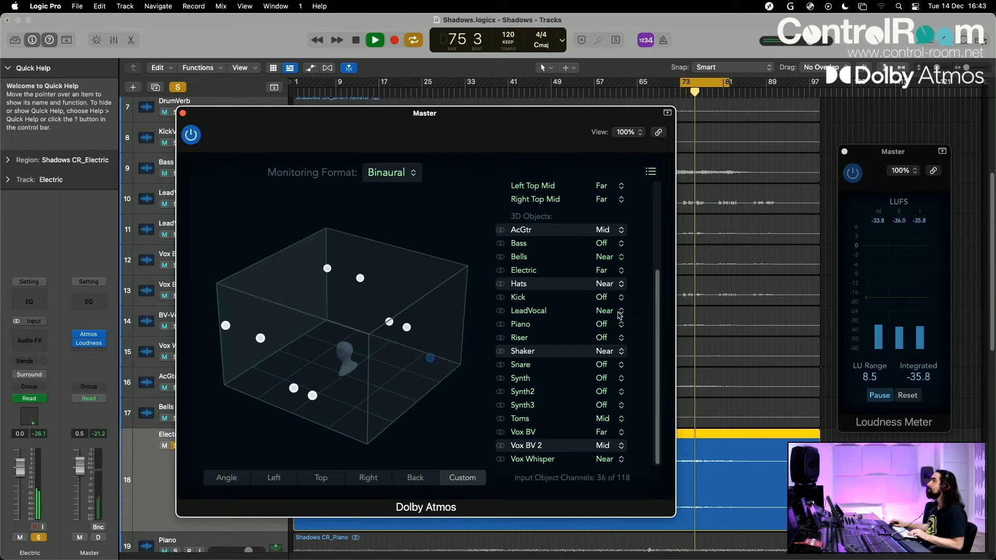
click(609, 283)
click(608, 284)
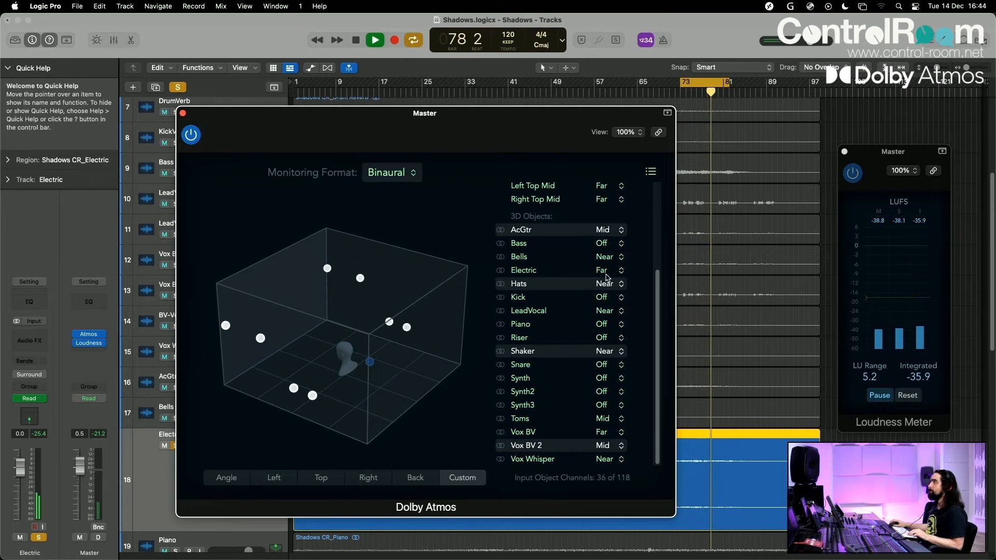
click(611, 291)
click(610, 294)
click(607, 283)
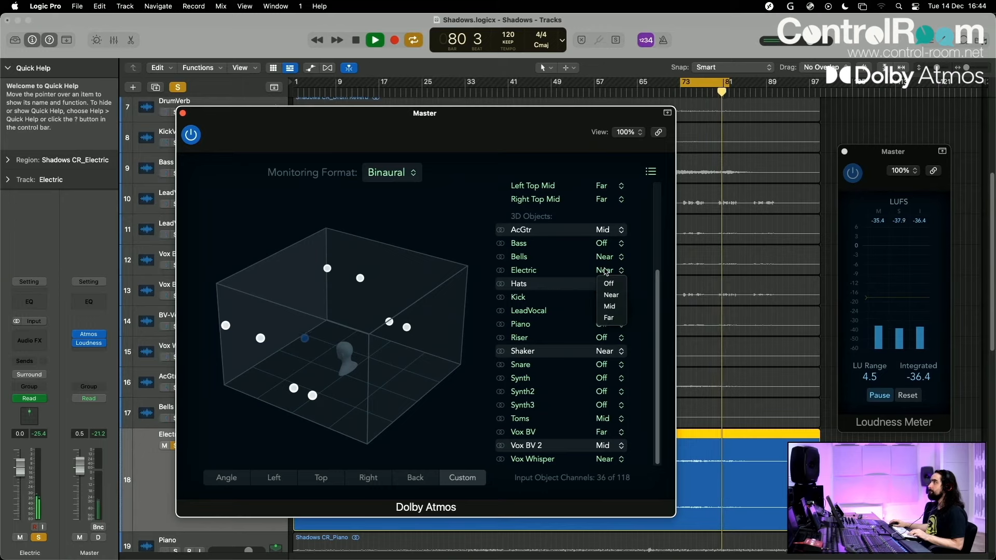
click(609, 307)
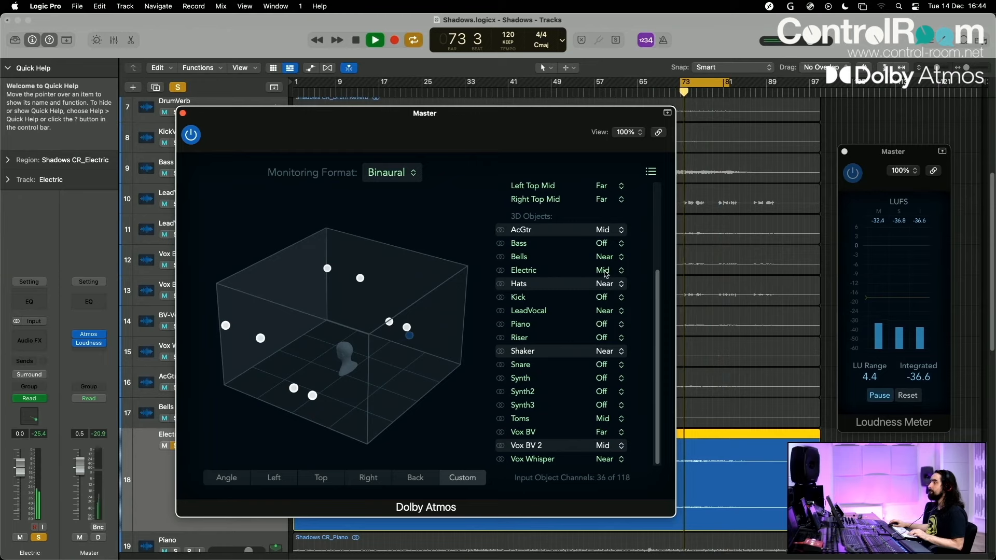
key(space)
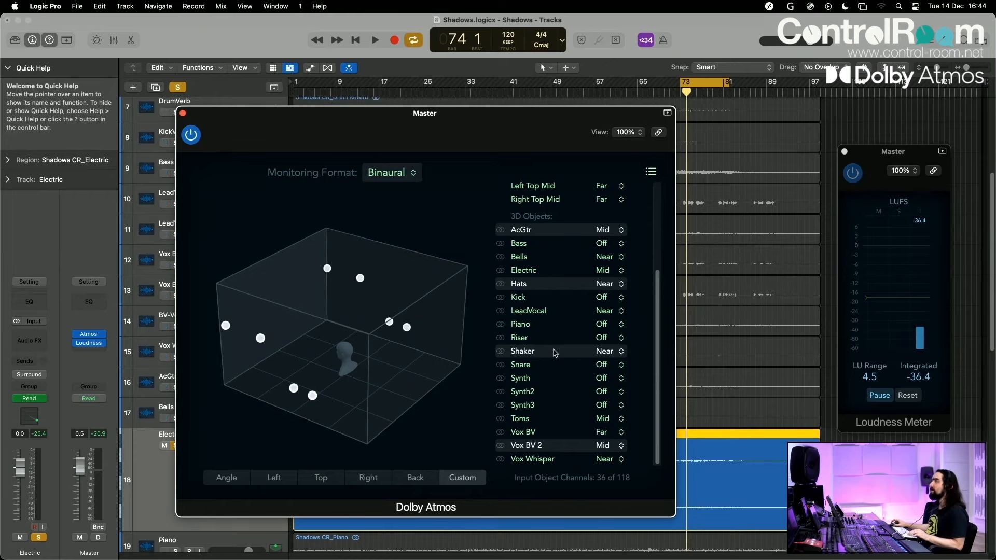
Solo and select Piano, unsolo Electric, and start playback.
drag(350, 124, 484, 100)
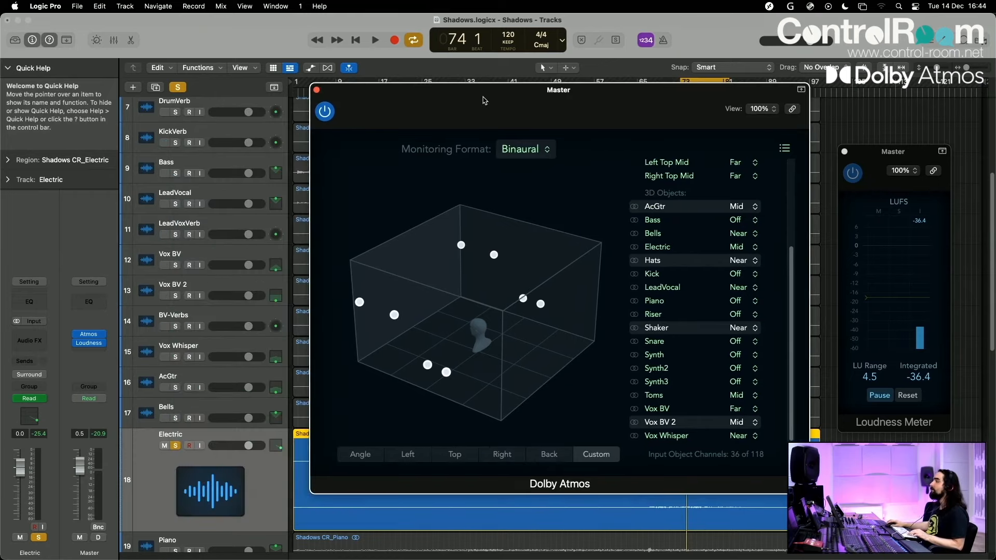
scroll(197, 439, down, 3)
scroll(197, 439, down, 3)
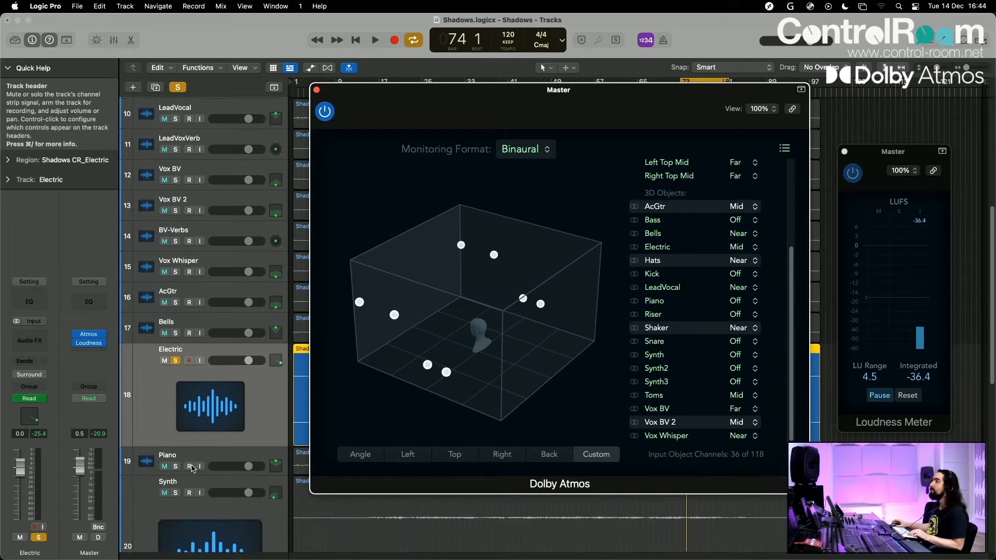
scroll(193, 443, down, 2)
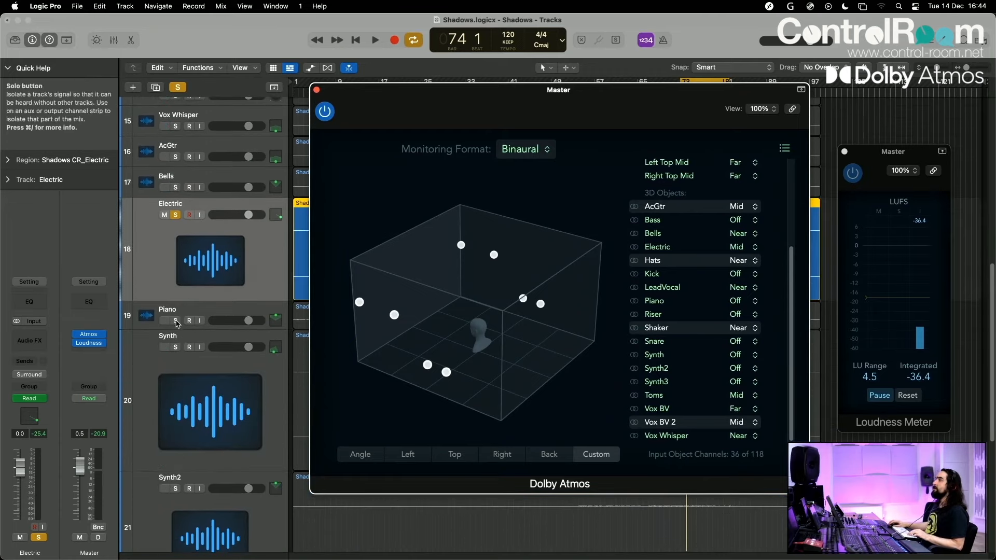
click(175, 320)
click(186, 312)
click(175, 215)
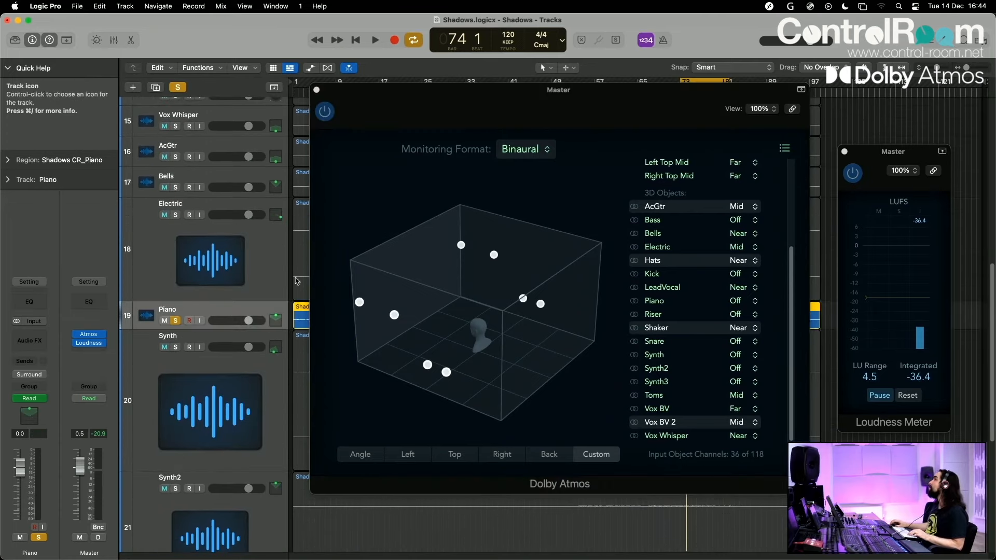
key(space)
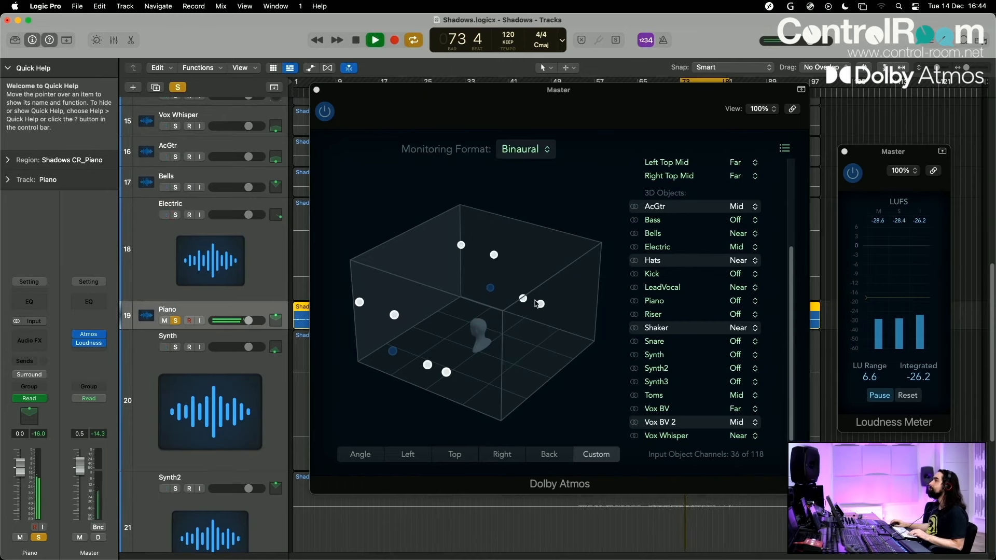
Try Near, Mid and Far on Piano's binaural render, settle on Near, and stop.
click(737, 313)
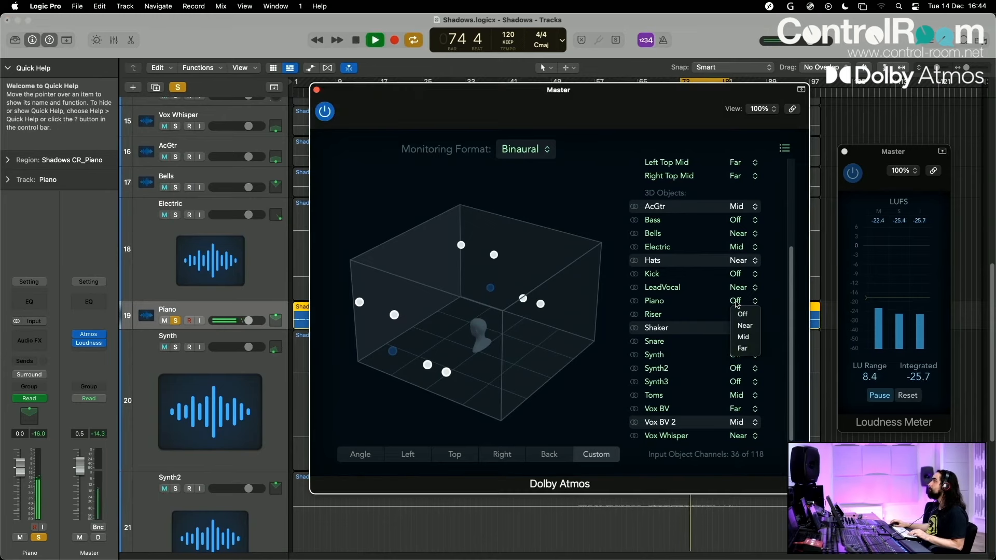
click(744, 326)
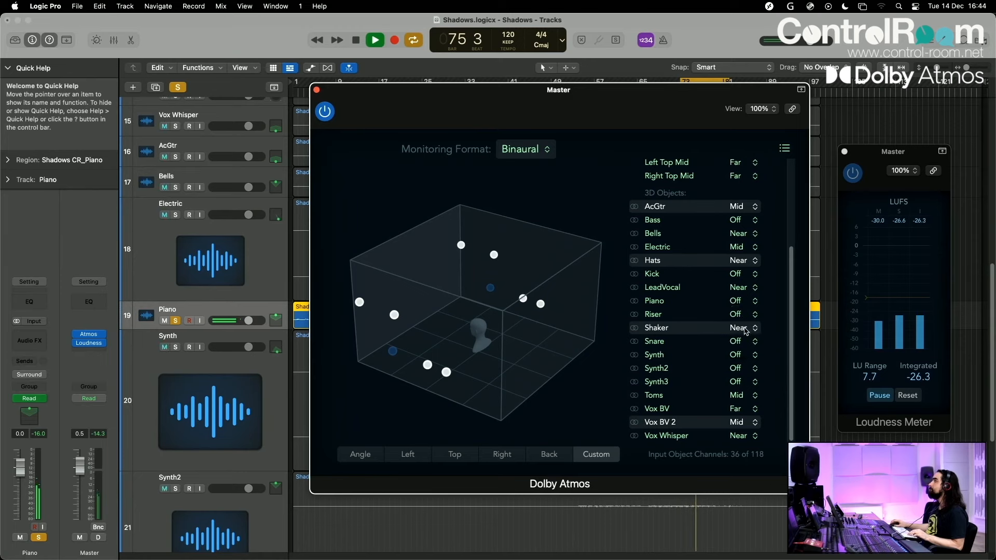
click(741, 303)
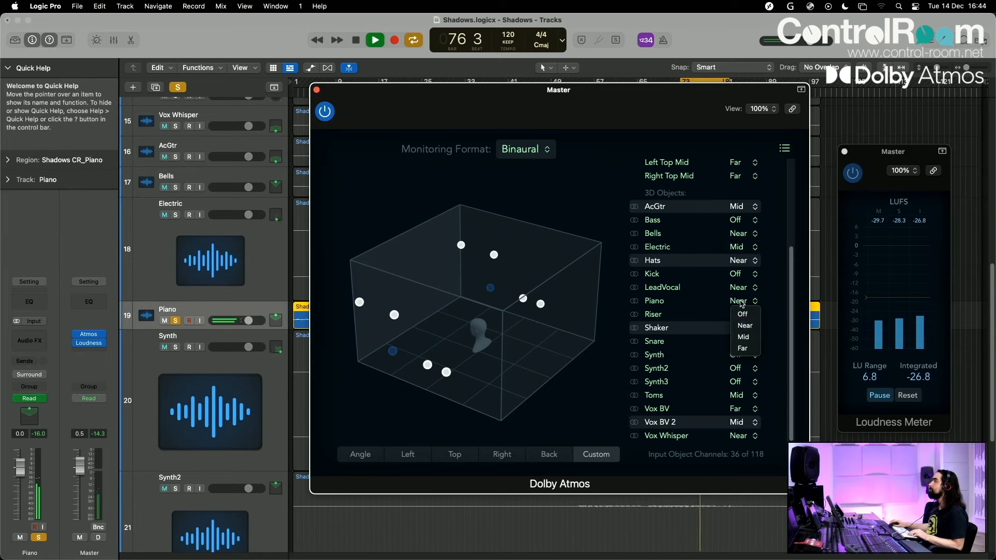
click(745, 336)
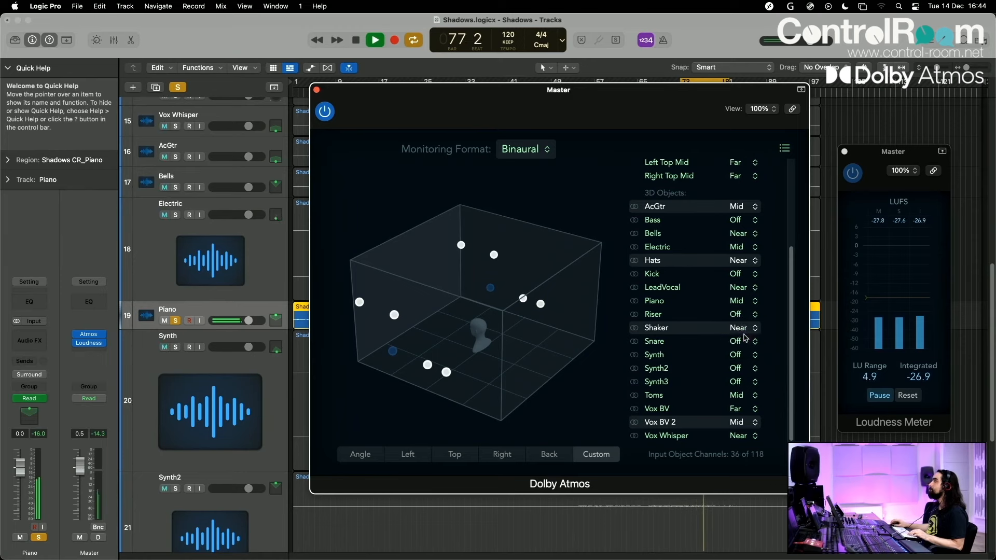
click(740, 303)
click(744, 337)
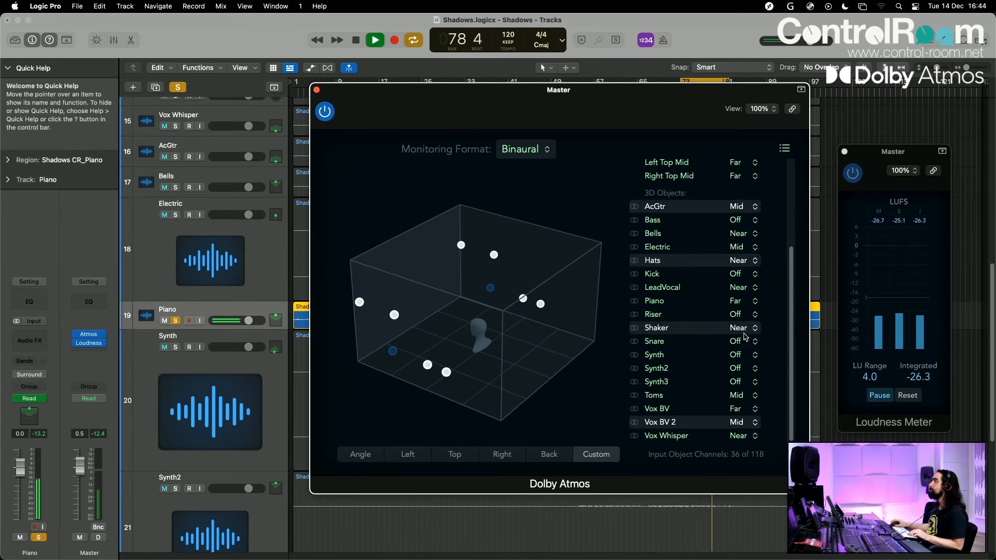
click(742, 303)
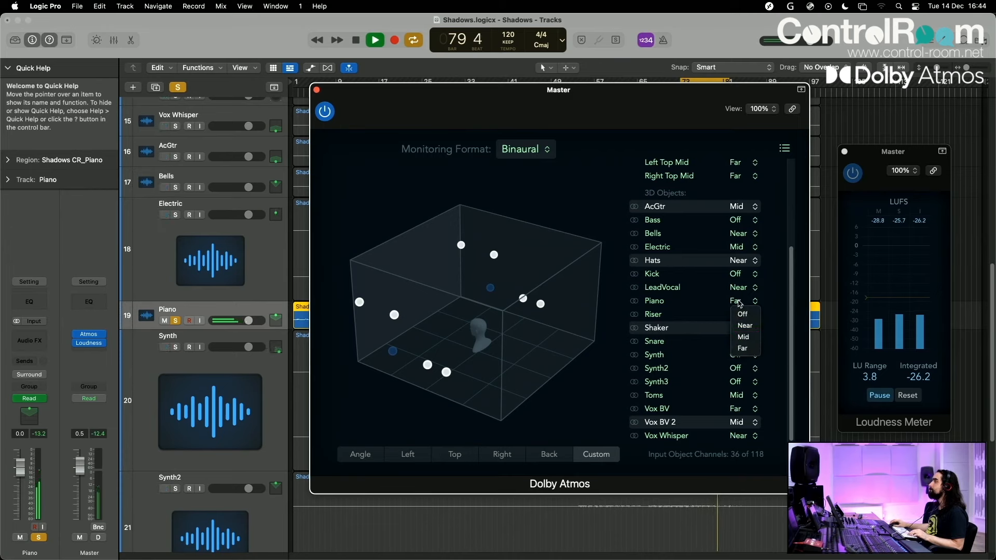
click(742, 320)
key(space)
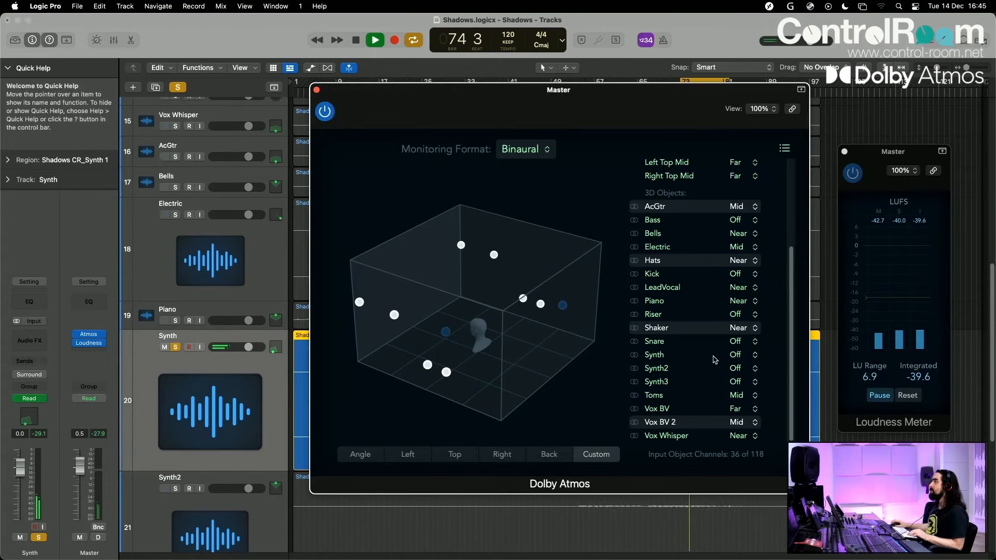
Set Synth's binaural render mode to Far and Riser's to Mid.
click(737, 368)
click(745, 402)
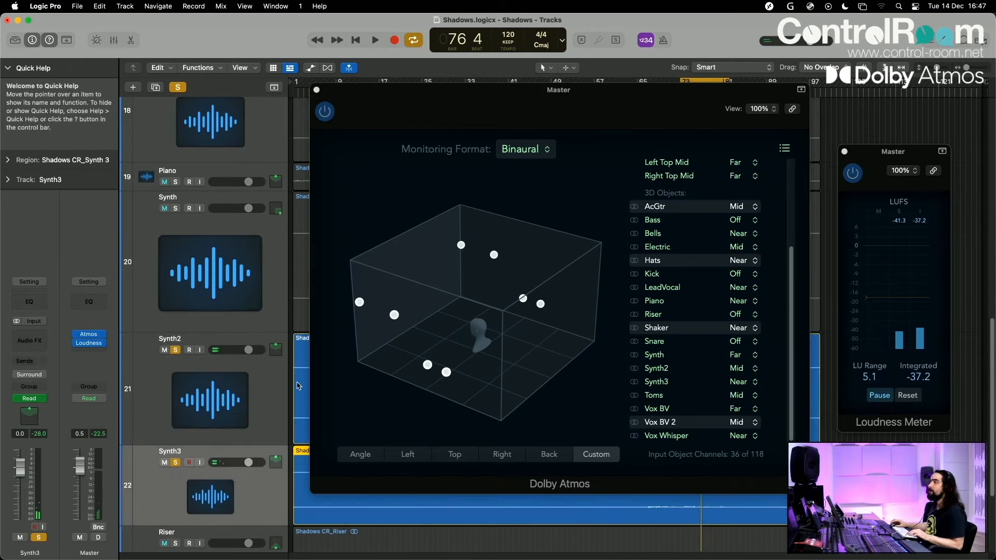
scroll(298, 386, down, 3)
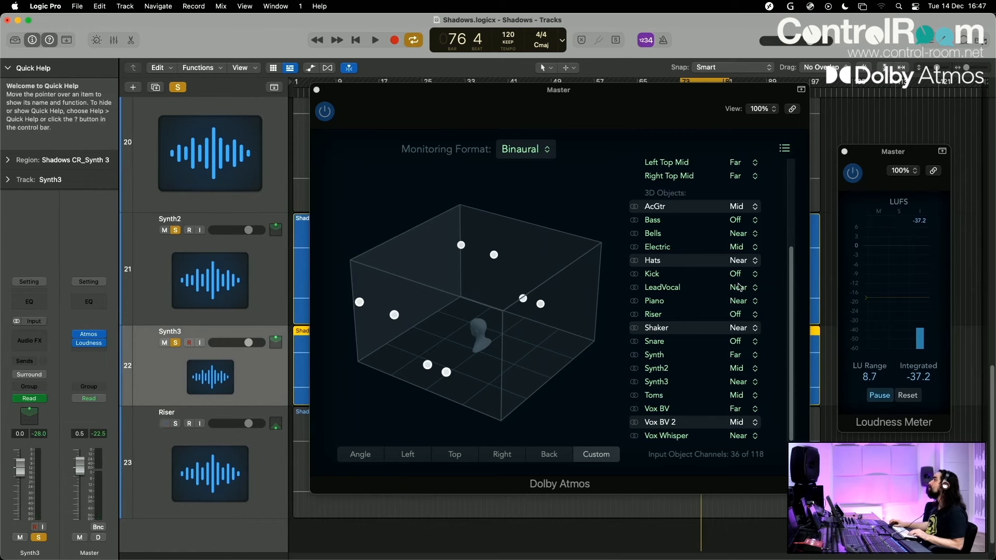
click(740, 314)
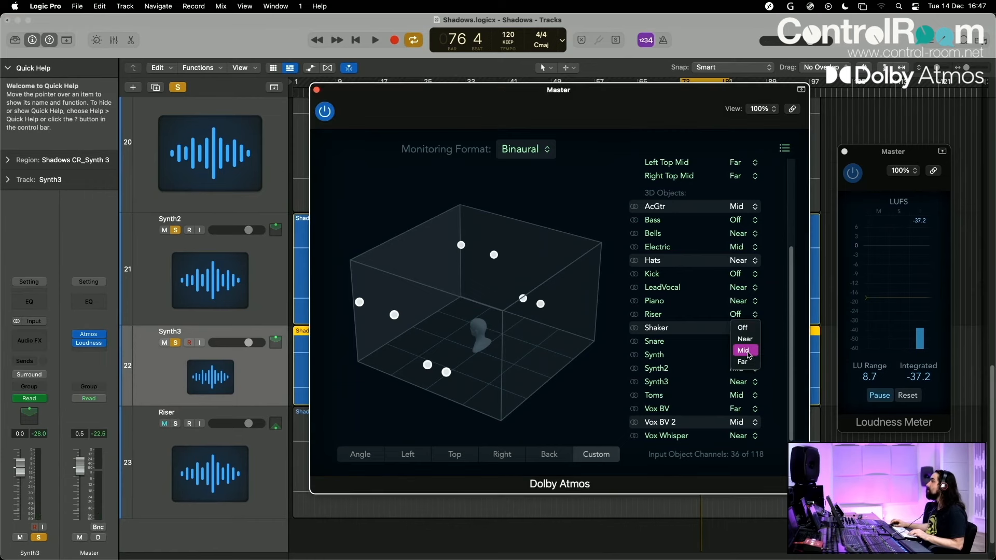
click(745, 361)
Solo Riser and audition it in playback, comparing the Mid and Far render modes.
alt+click(176, 424)
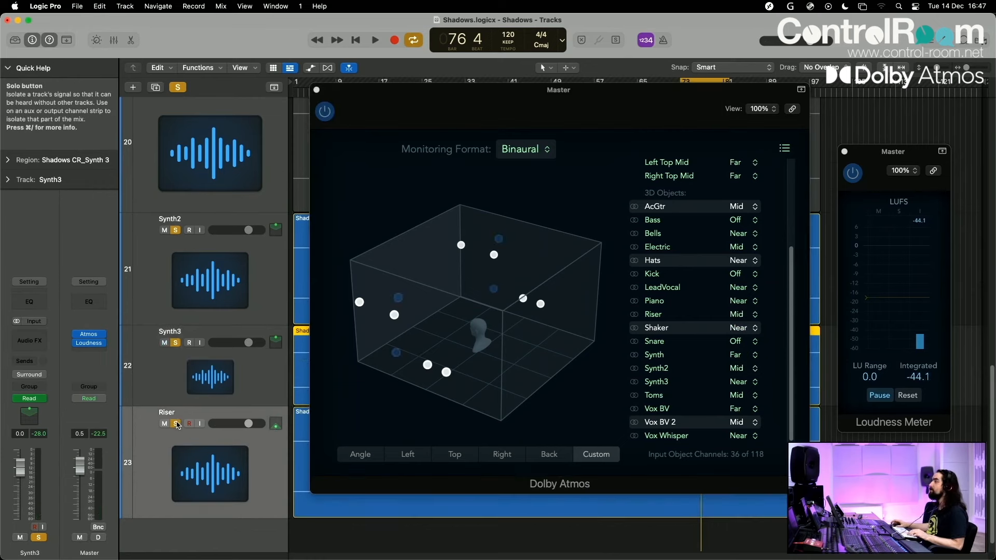
key(space)
key(space)
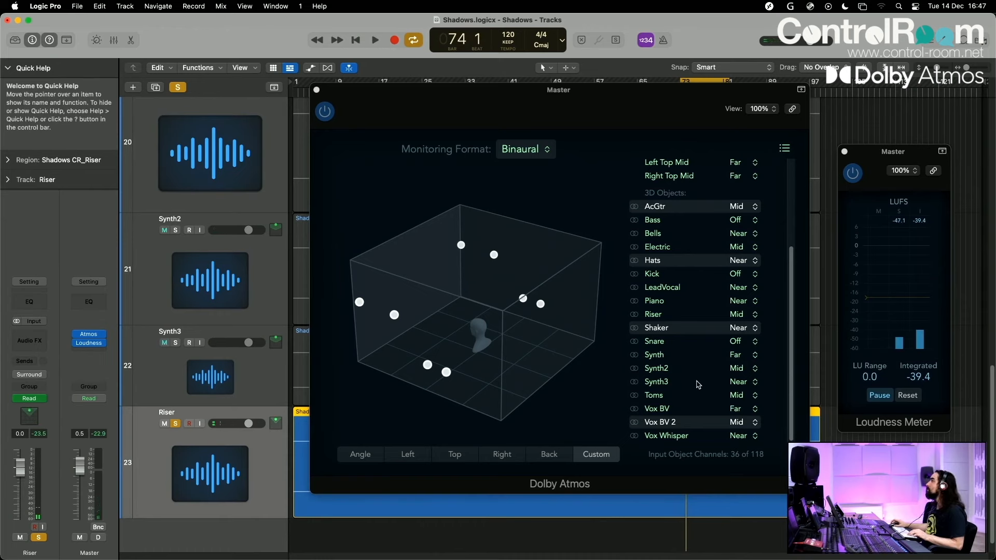
click(738, 315)
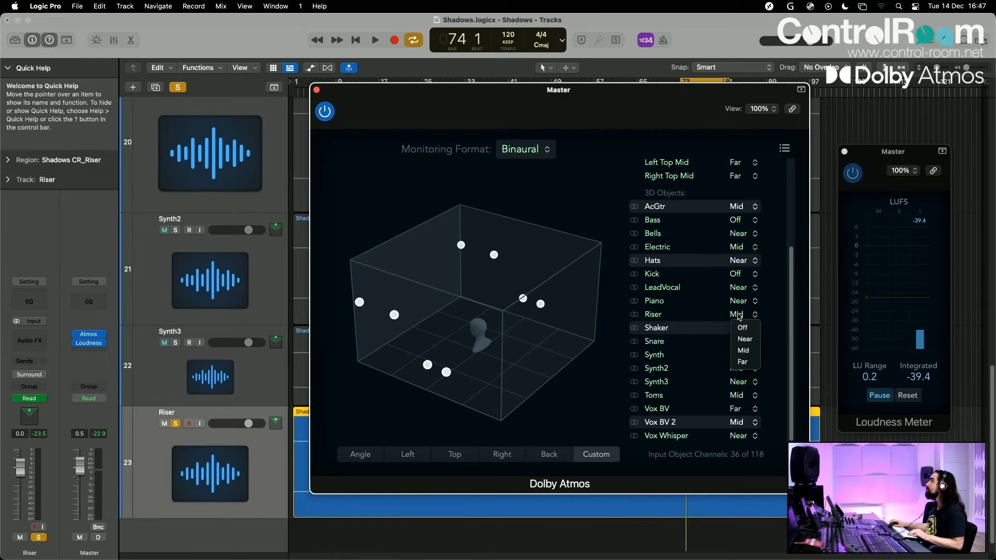
click(742, 361)
key(space)
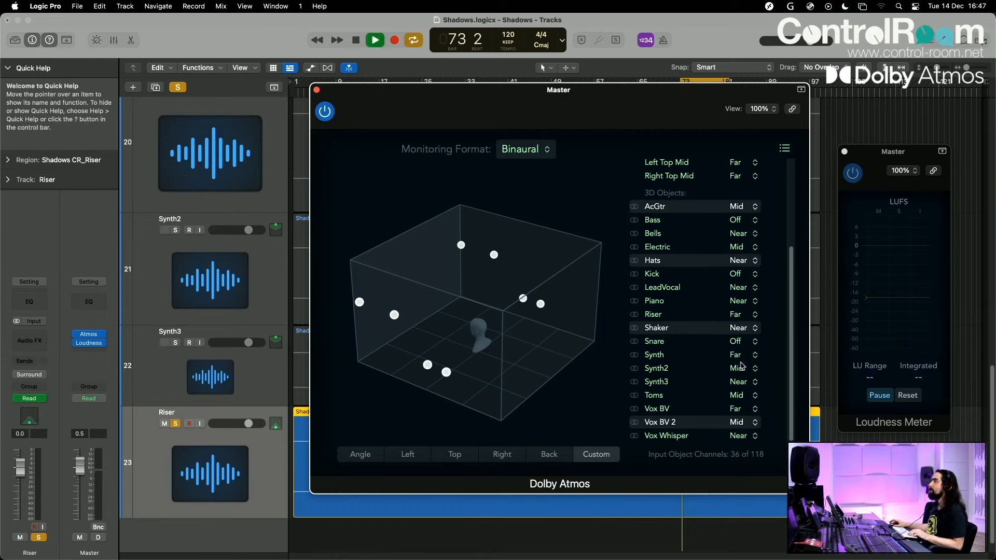
key(space)
Return Riser's render mode to Mid and close the Master Dolby Atmos window.
click(739, 315)
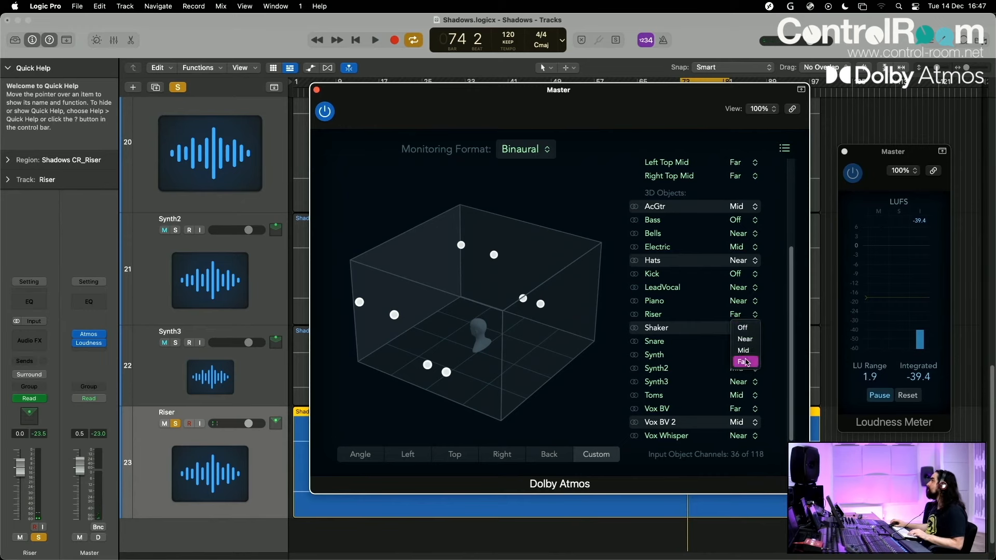
click(743, 351)
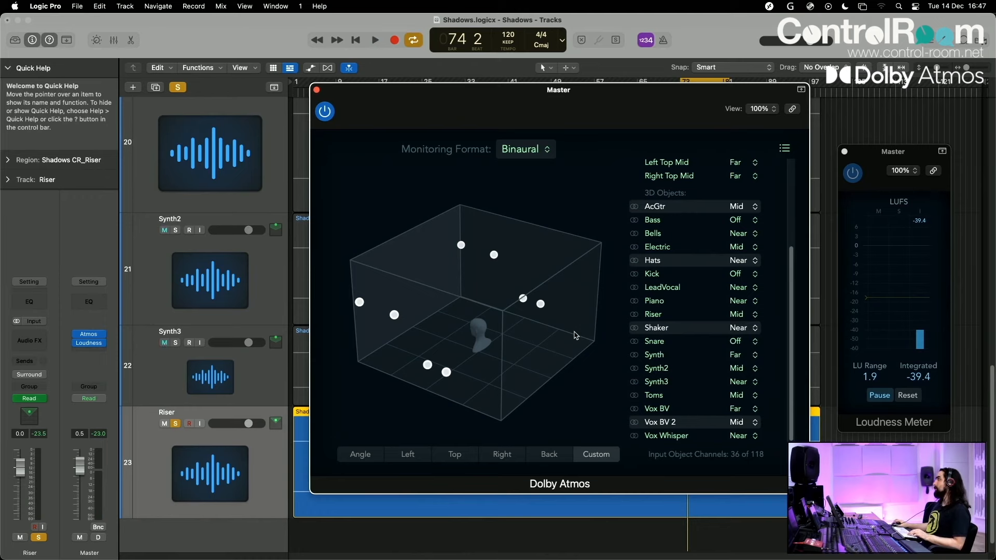
scroll(658, 308, up, 5)
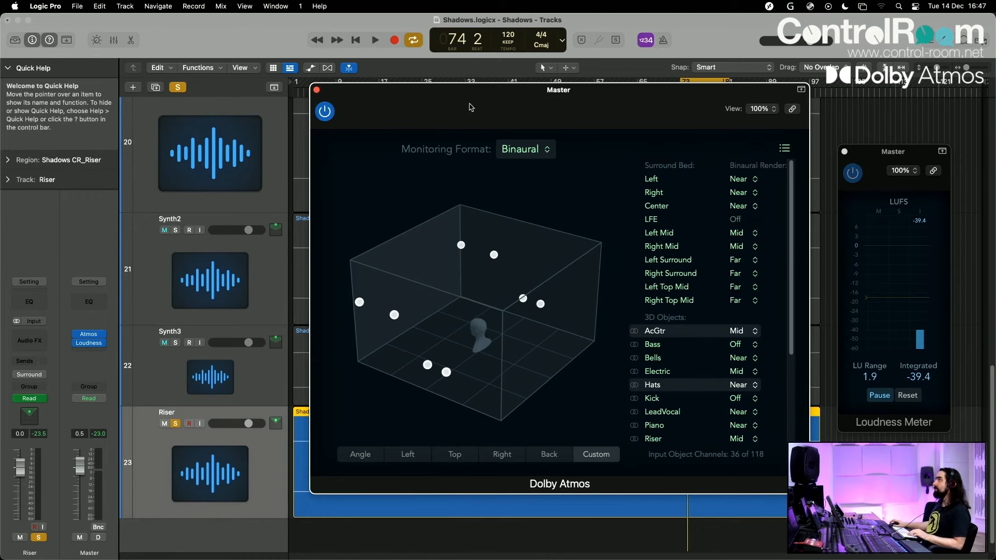
click(316, 90)
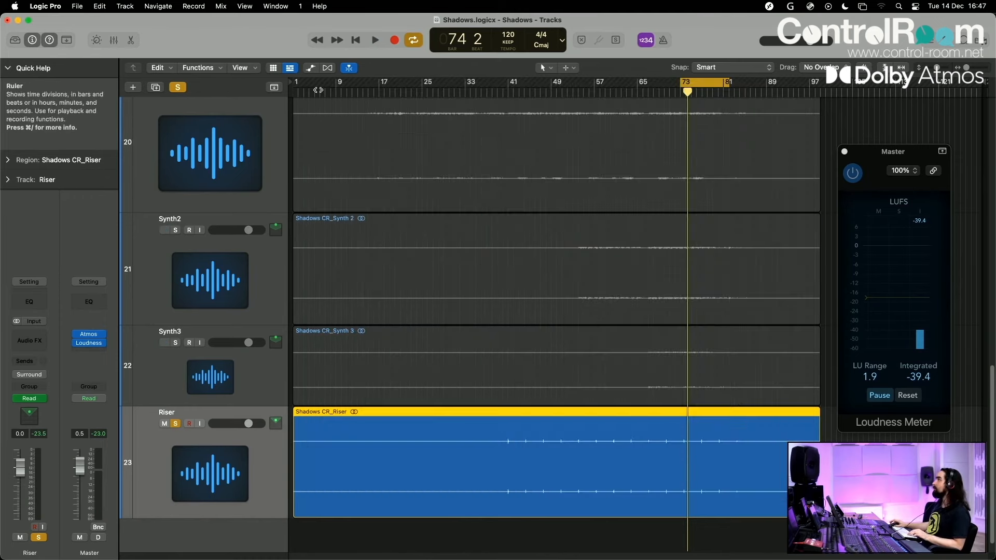
Unsolo Riser and play the full mix from bar 73 with Cycle off, then stop.
key(Return)
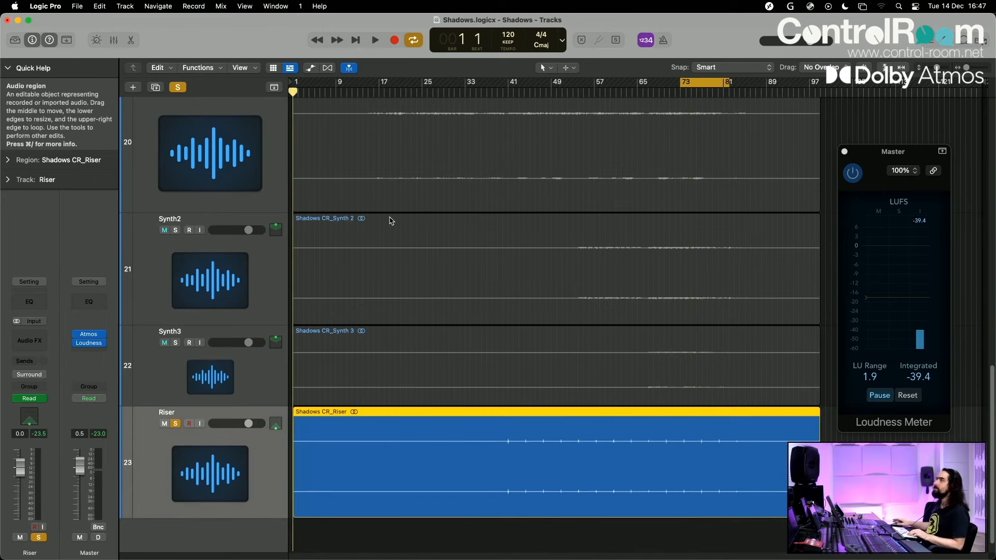
click(175, 424)
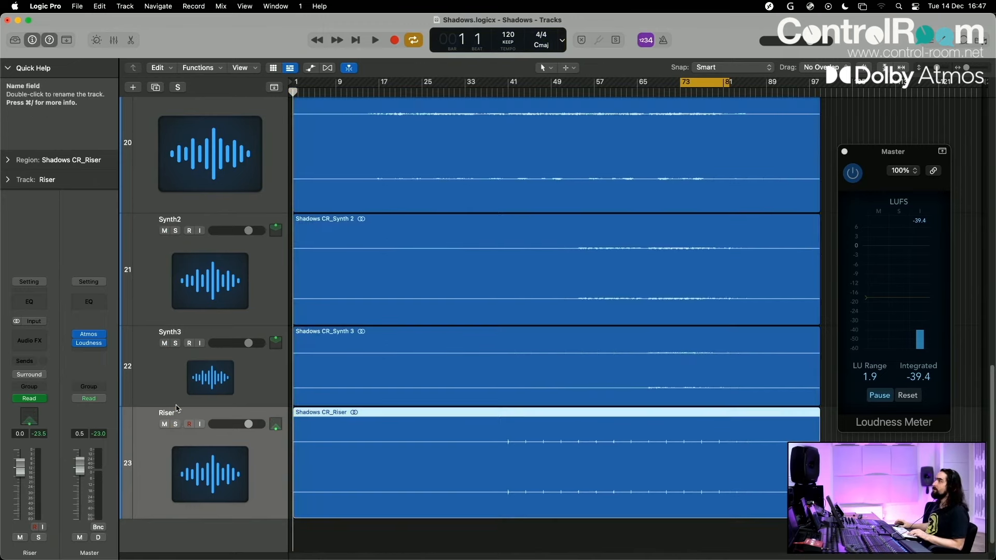
scroll(179, 410, up, 6)
scroll(179, 395, up, 8)
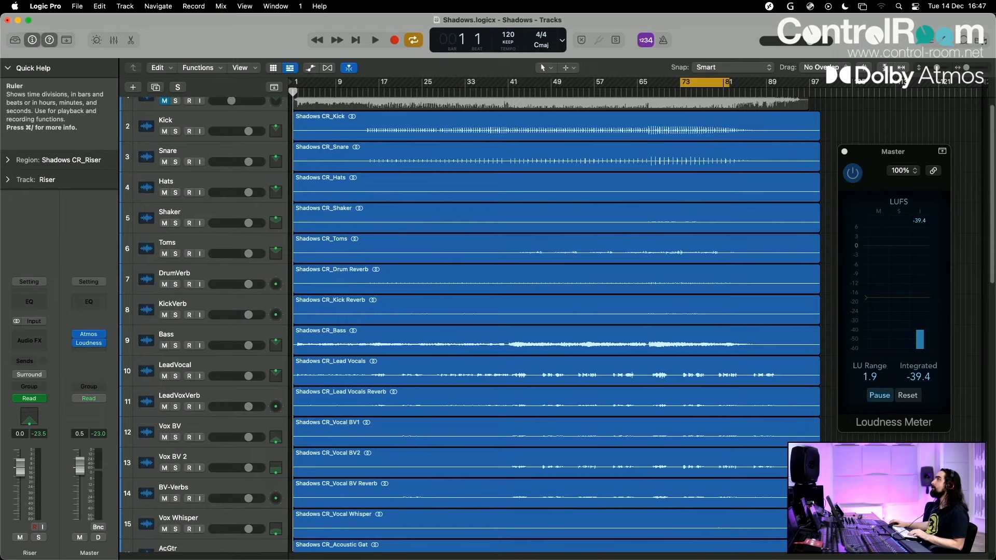
click(356, 94)
key(space)
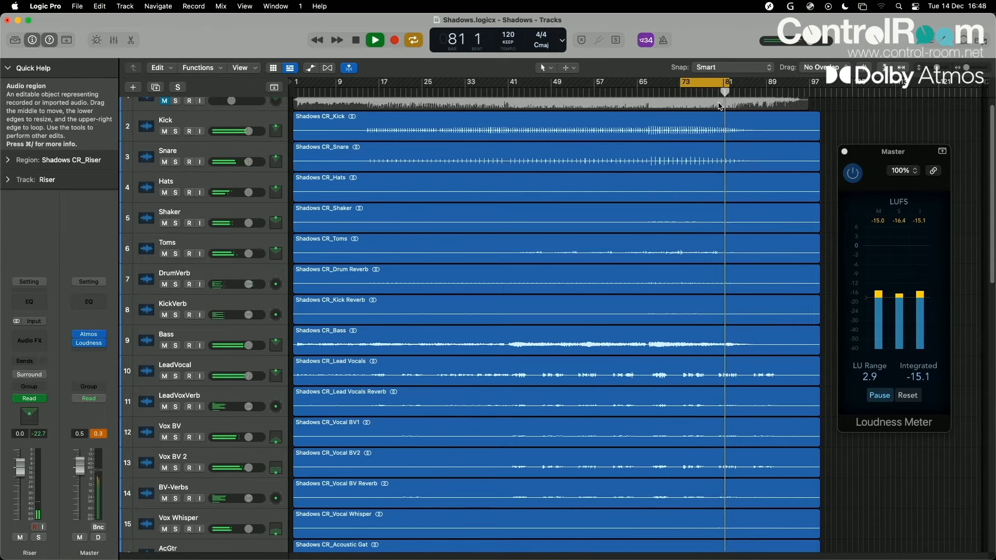
key(c)
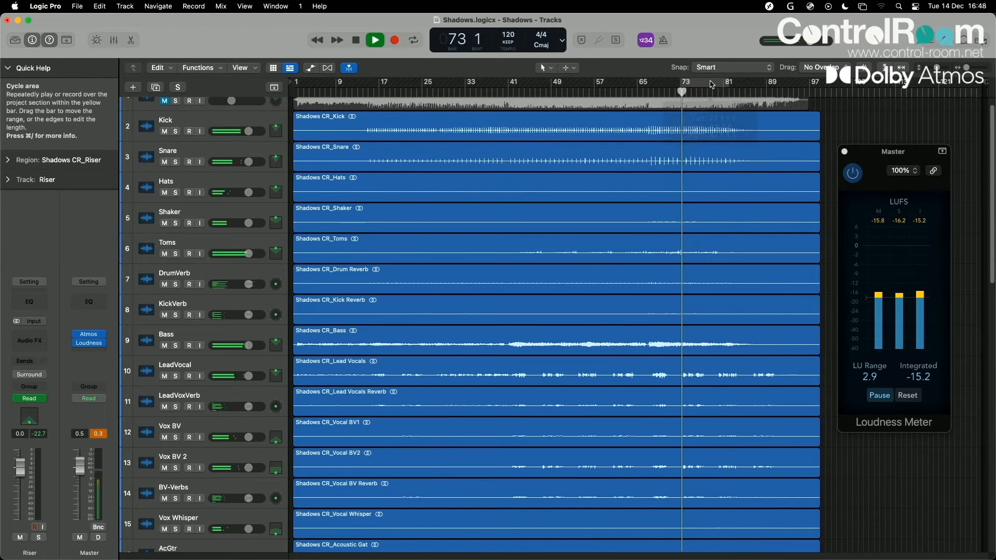
key(space)
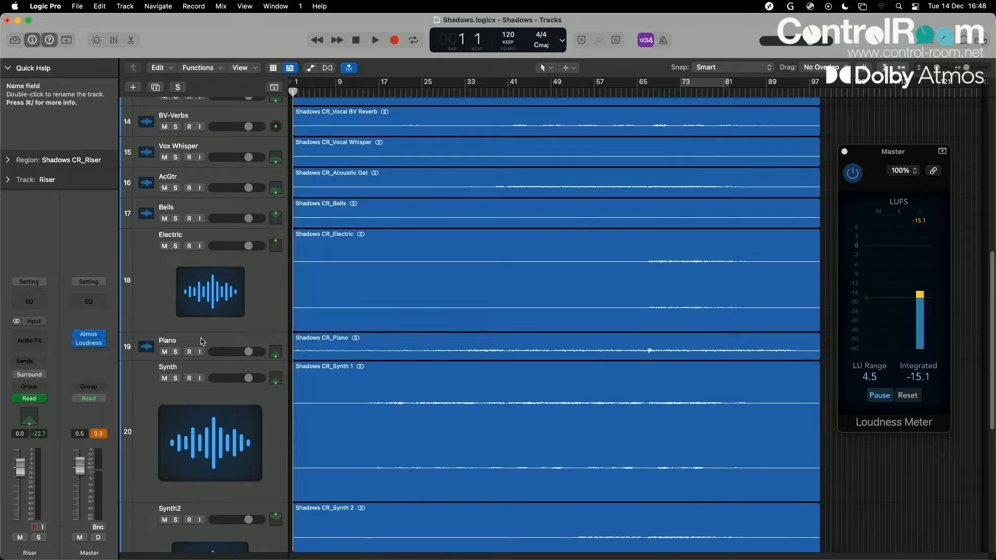
Close the Loudness Meter, select all 22 regions with Cmd+A, and zoom to fit.
scroll(204, 356, down, 2)
scroll(204, 357, down, 8)
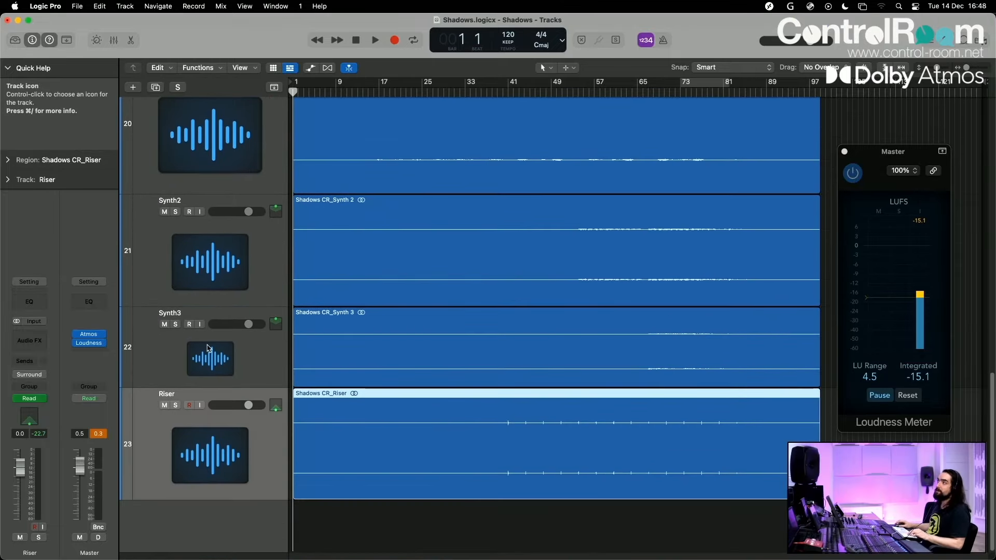
scroll(206, 349, up, 10)
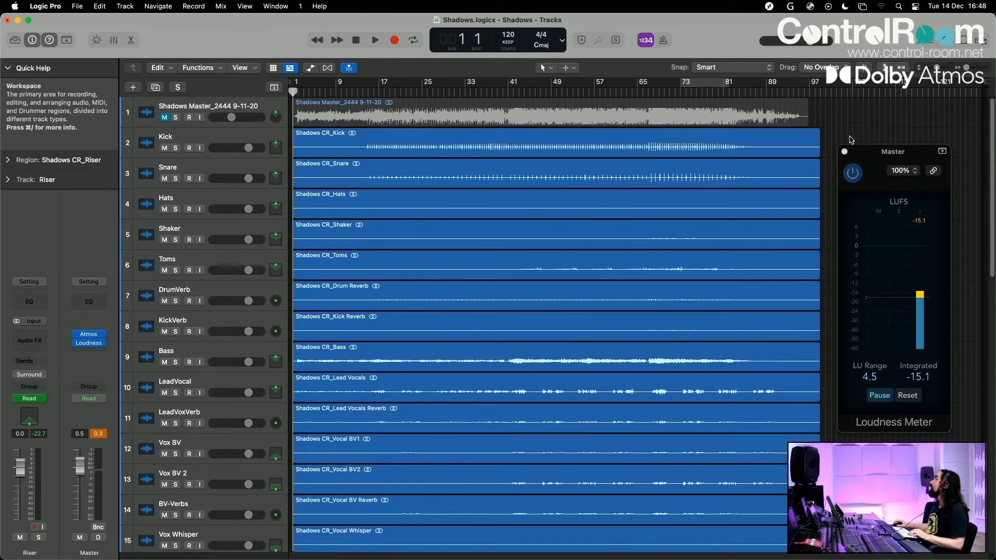
click(844, 152)
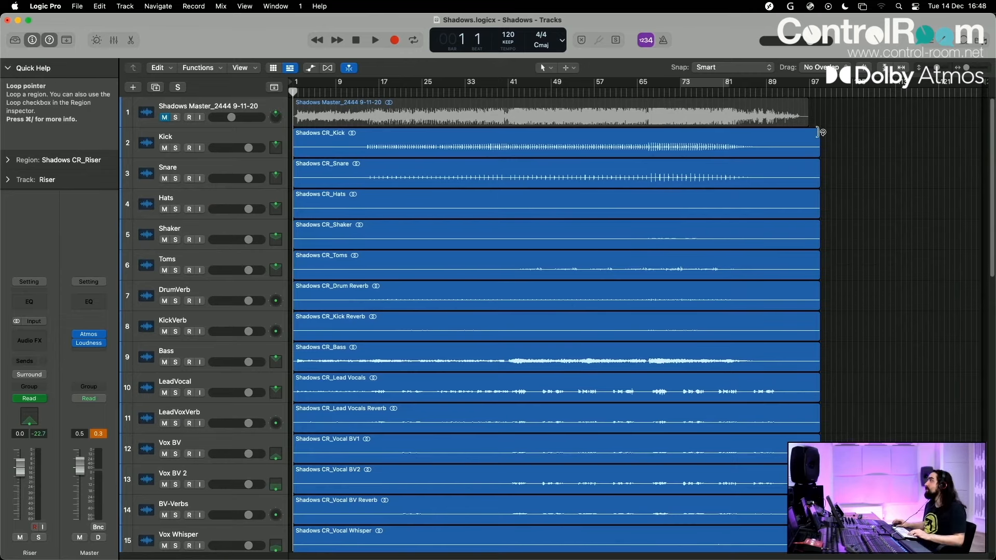
click(801, 142)
scroll(753, 358, down, 15)
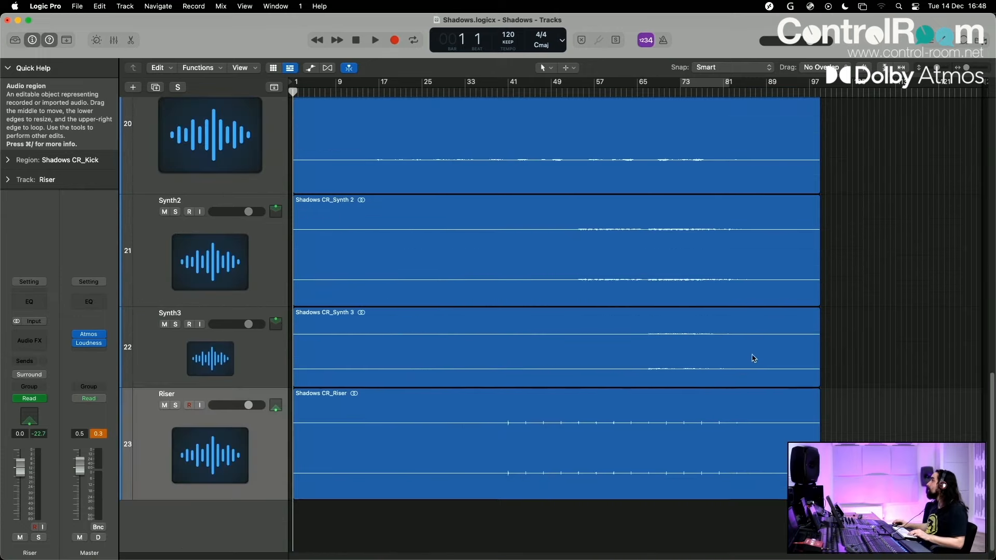
click(720, 400)
key(super+a)
key(z)
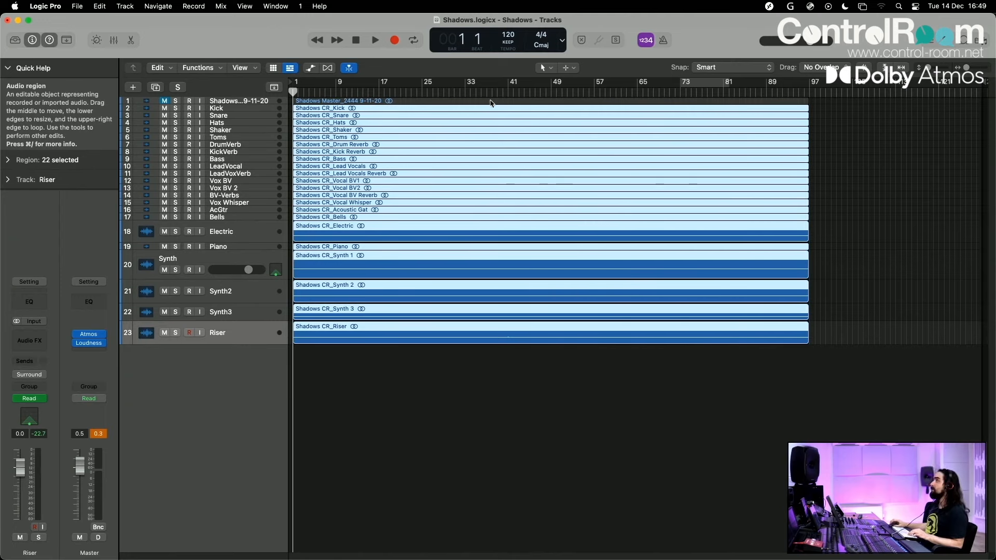
Export the selection as ADM BWF with the save location set to the Desktop.
click(77, 6)
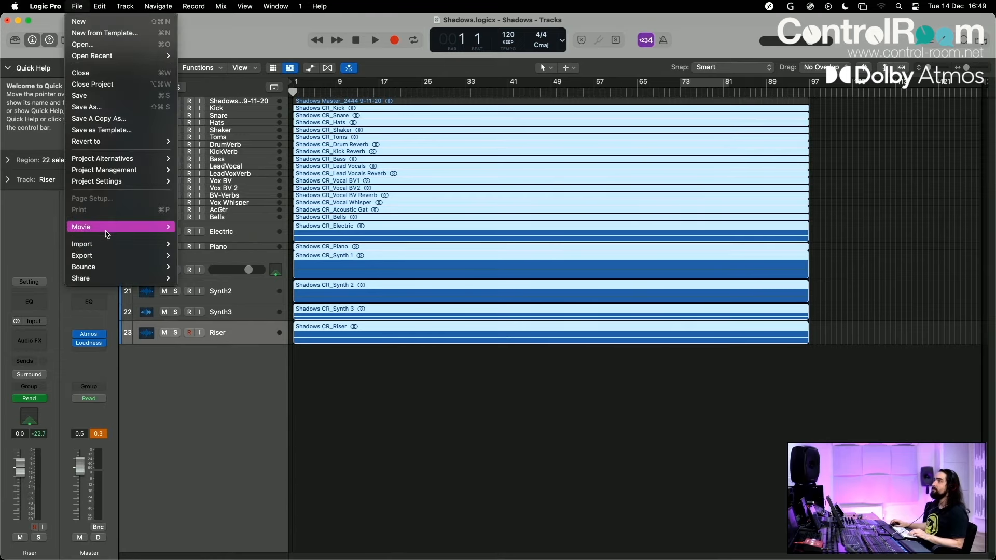
mouse_move(110, 263)
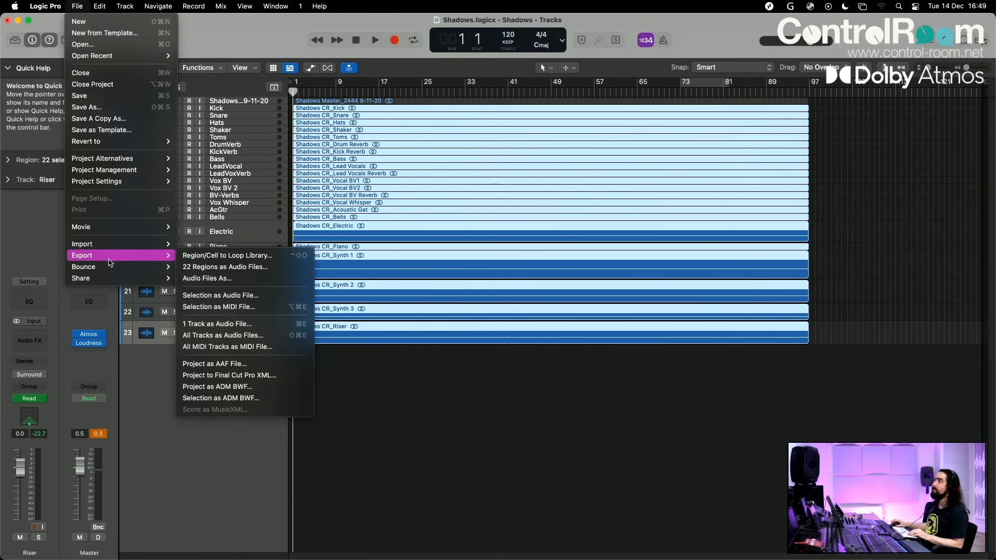
click(224, 398)
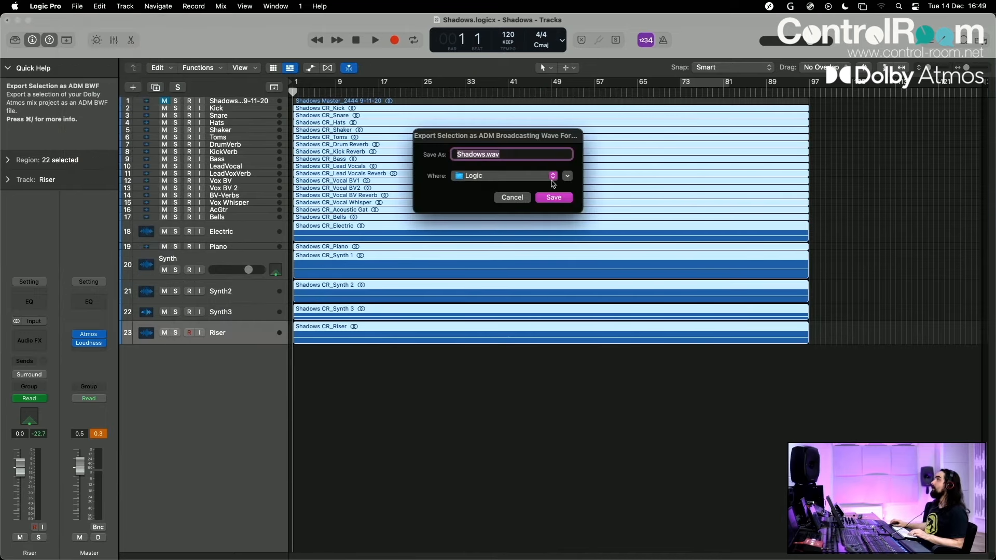
click(527, 176)
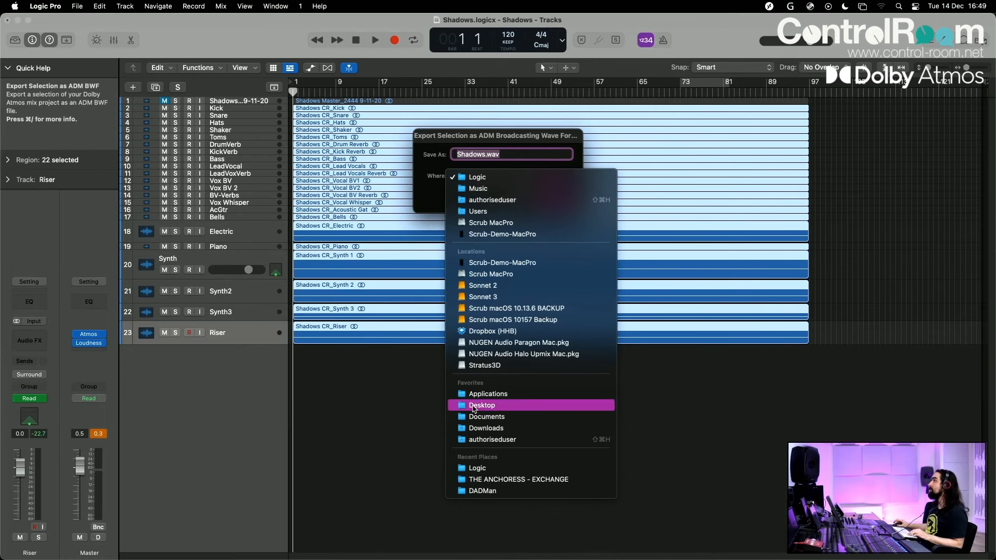
click(480, 405)
Name the export file with the creator's name followed by 'Shadows_Atmos_Scrub' and save it.
click(485, 155)
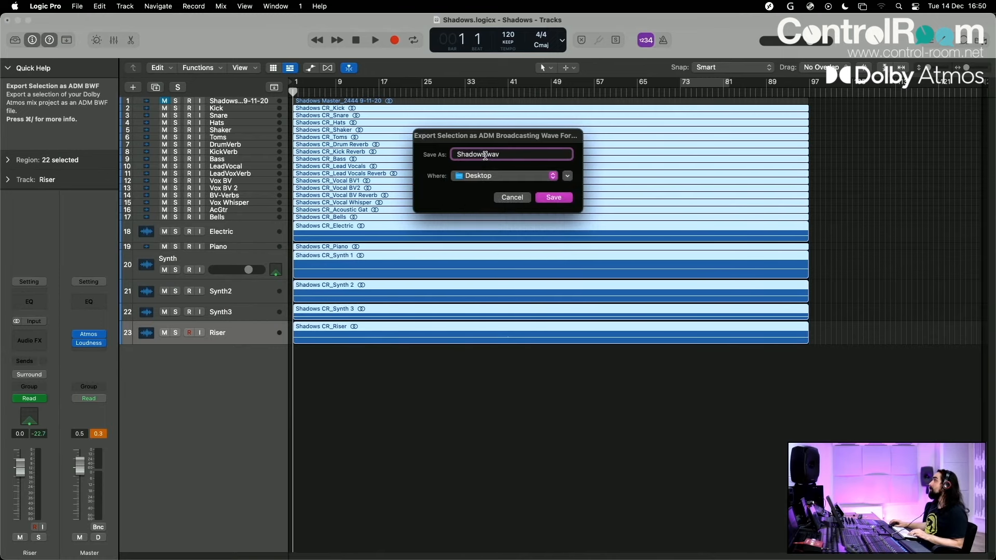
key(BackSpace)
key(BackSpace)
key(BackSpace)
key(BackSpace)
key(BackSpace)
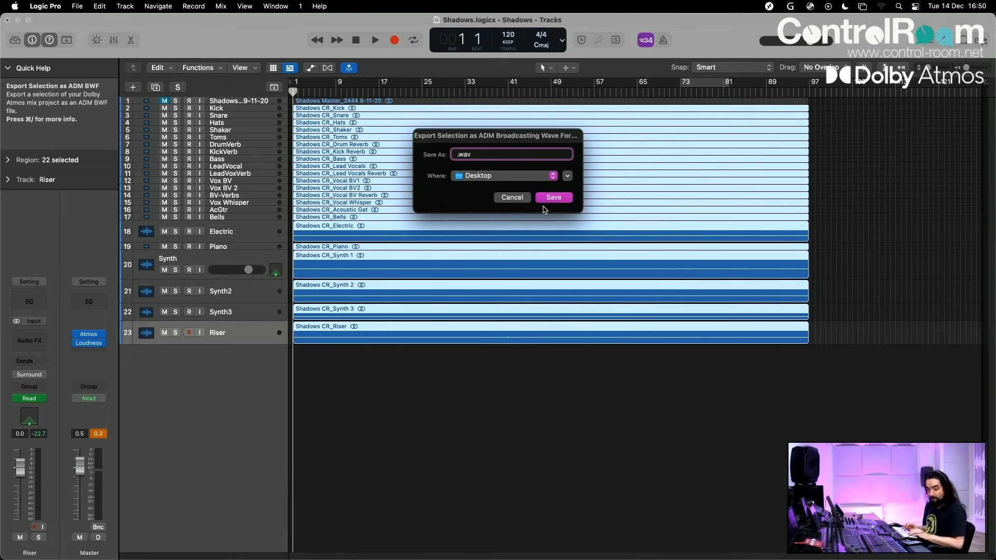
text(Emily)
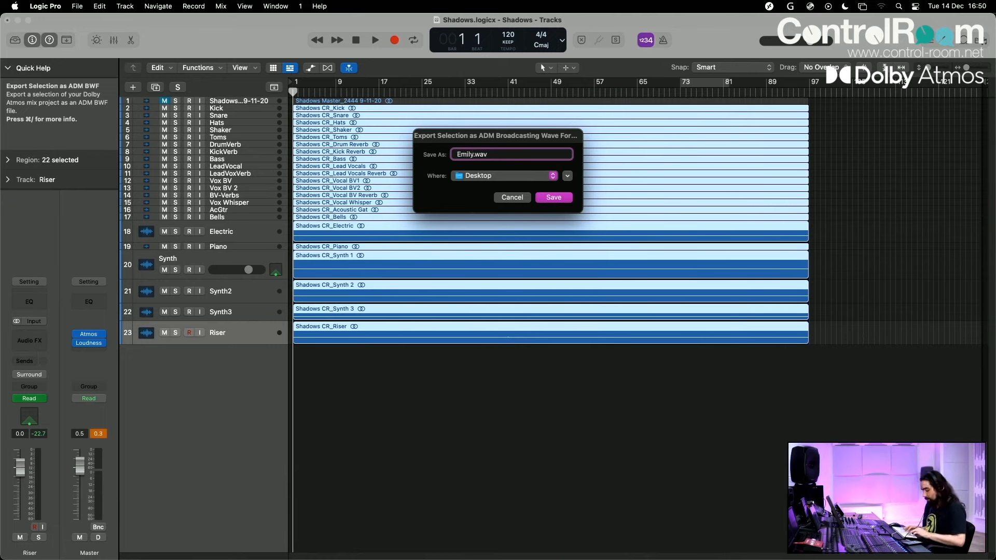
text(Whae)
key(BackSpace)
key(BackSpace)
text(e)
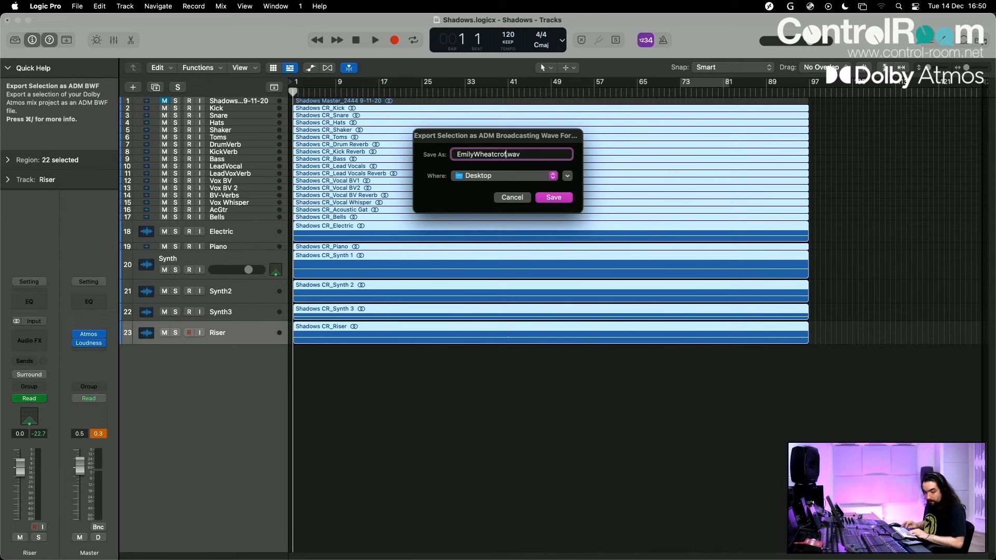
text(atcroft-Snape_)
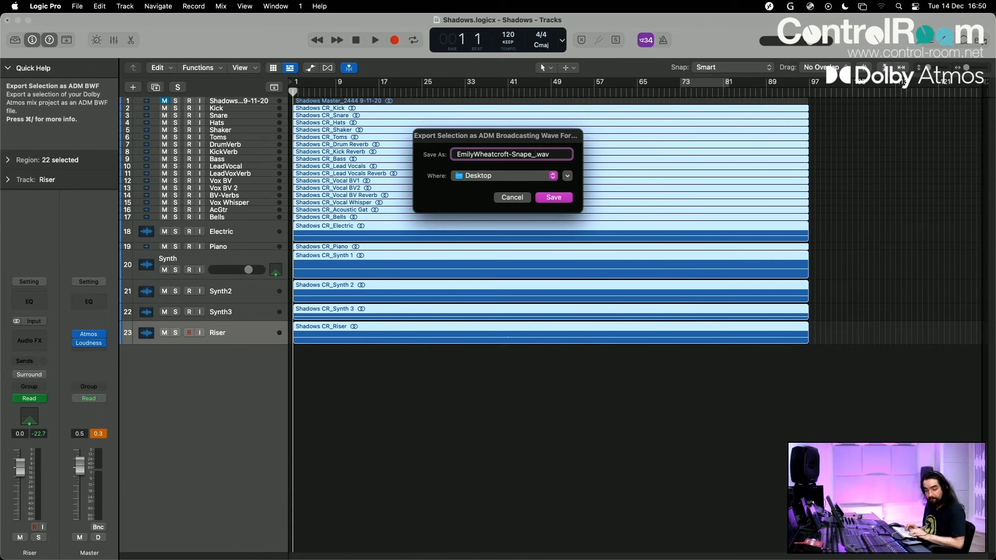
text(Shadows)
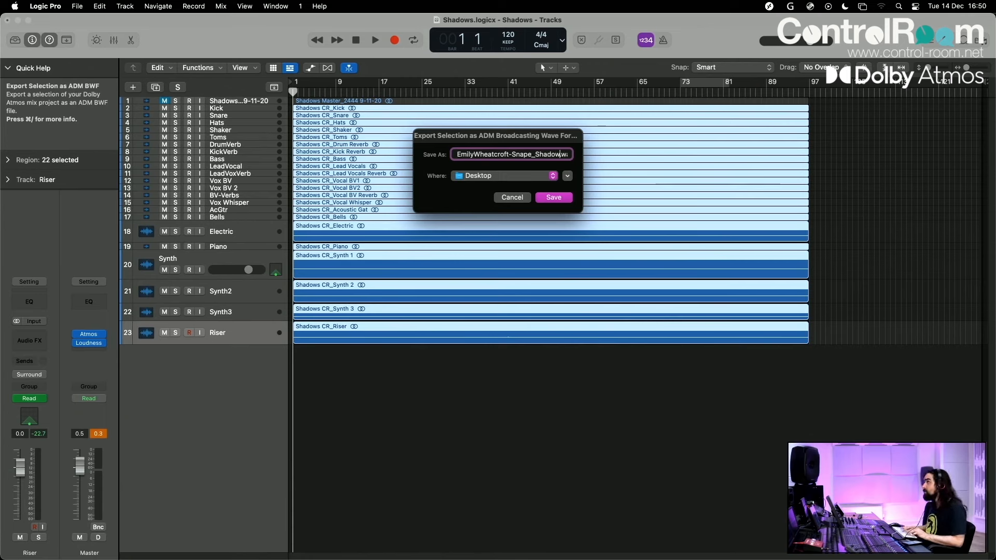
text(_A)
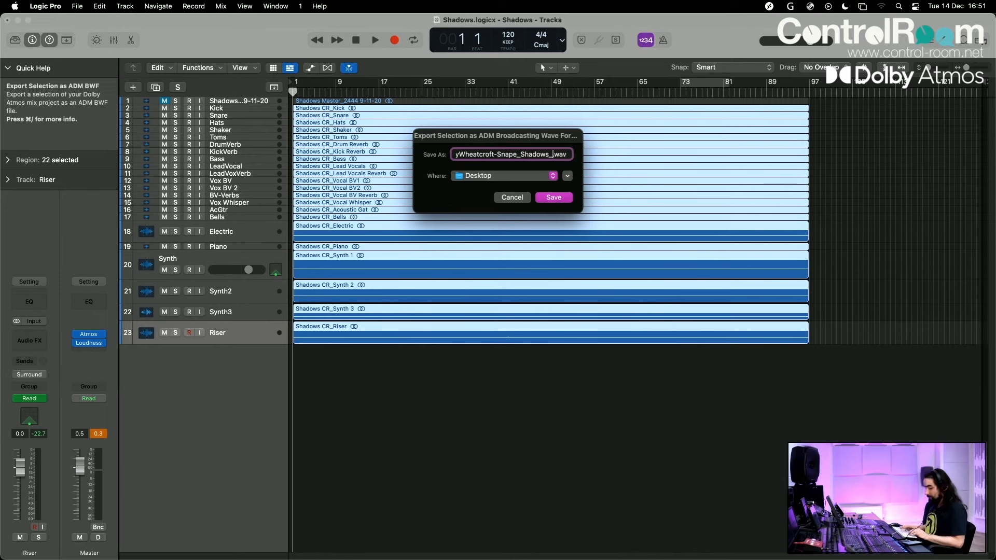
text(tmos)
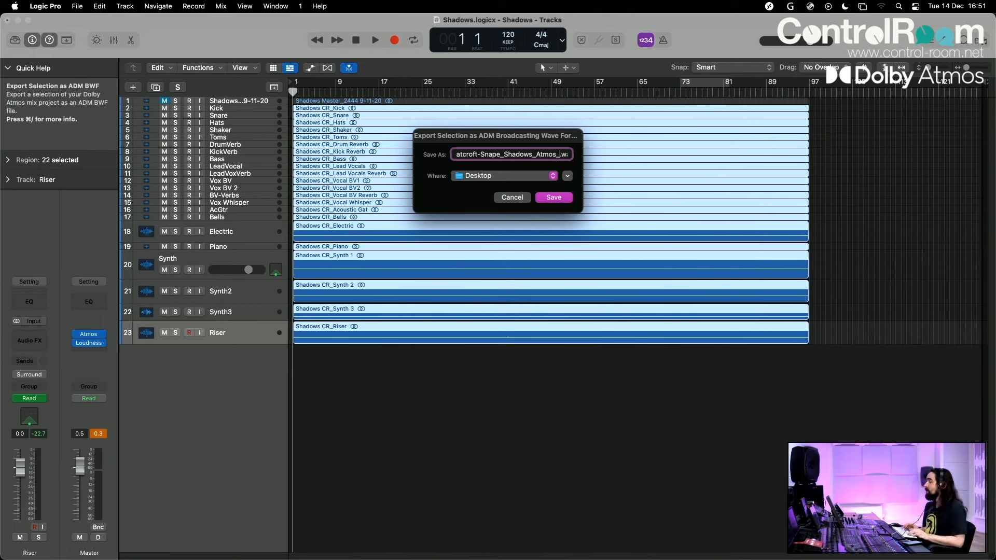
text(_)
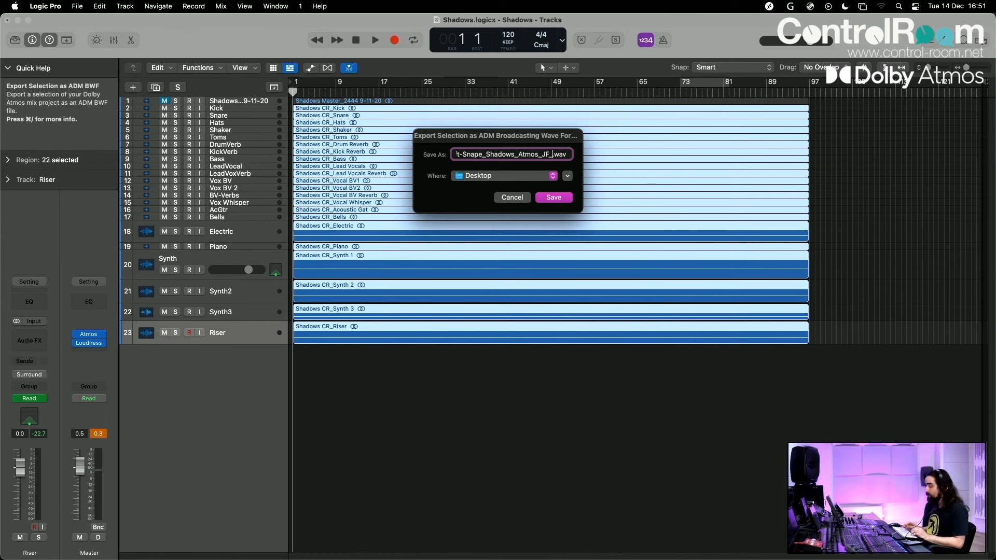
text(ScrubHHB)
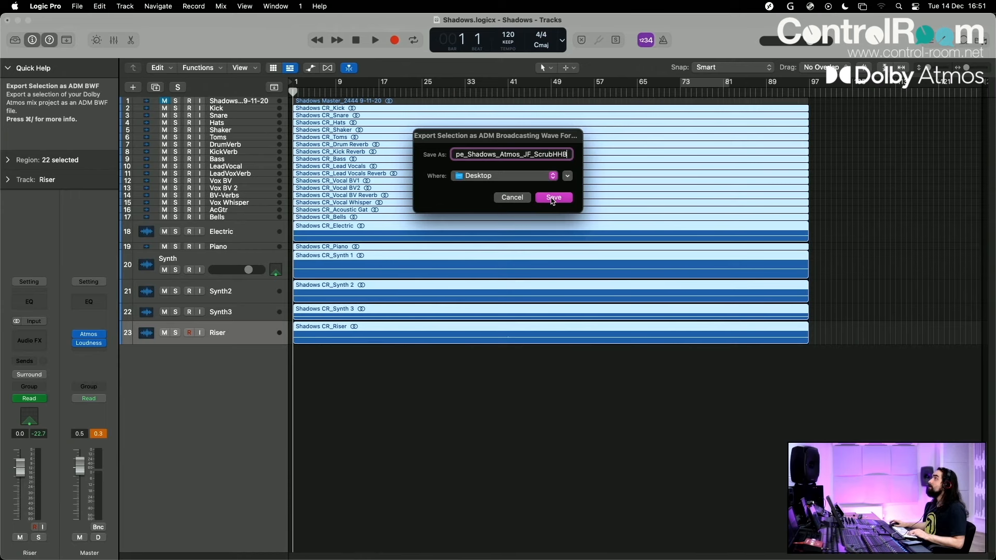
click(553, 200)
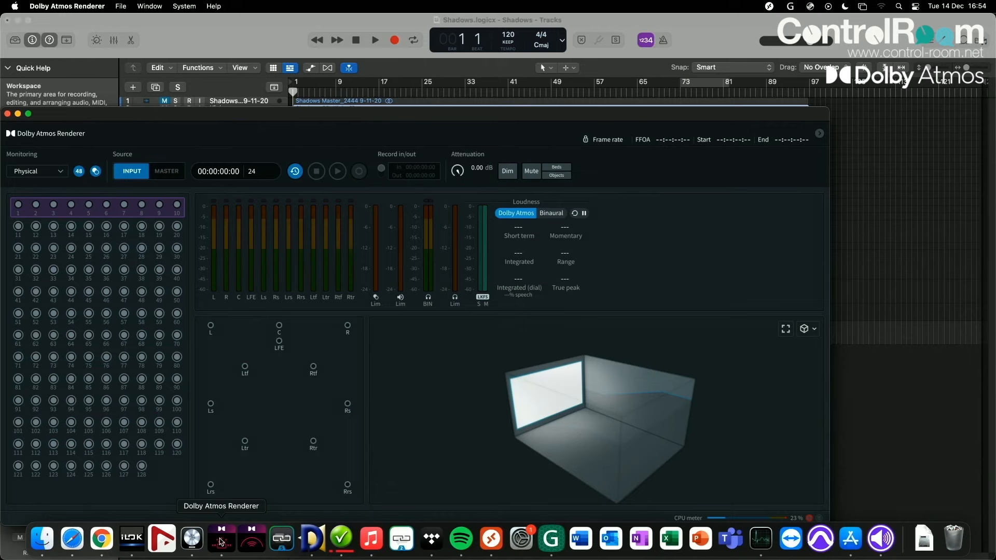
Open the exported Shadows ADM BWF .wav from the Desktop as the Renderer's master file.
drag(280, 117, 360, 45)
click(120, 6)
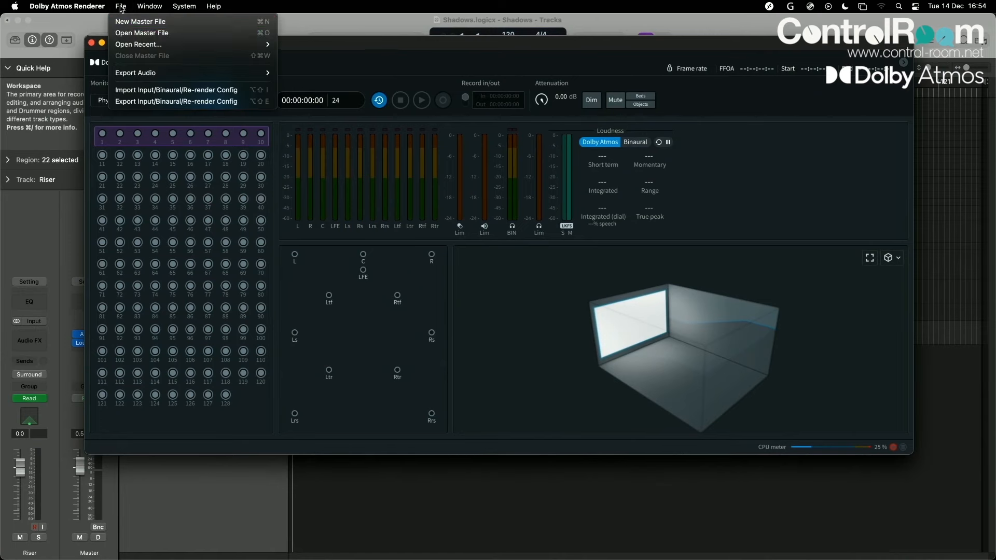
click(138, 34)
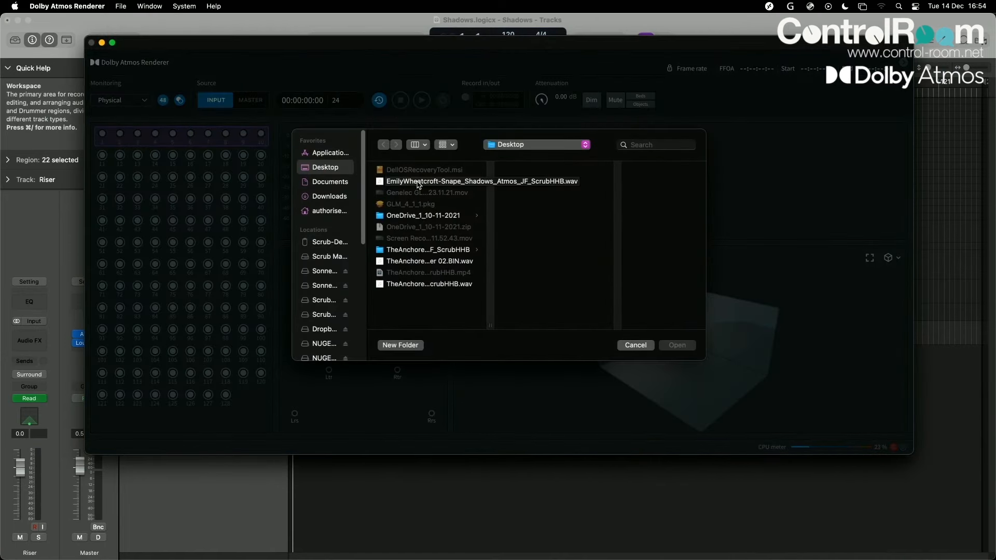
click(418, 181)
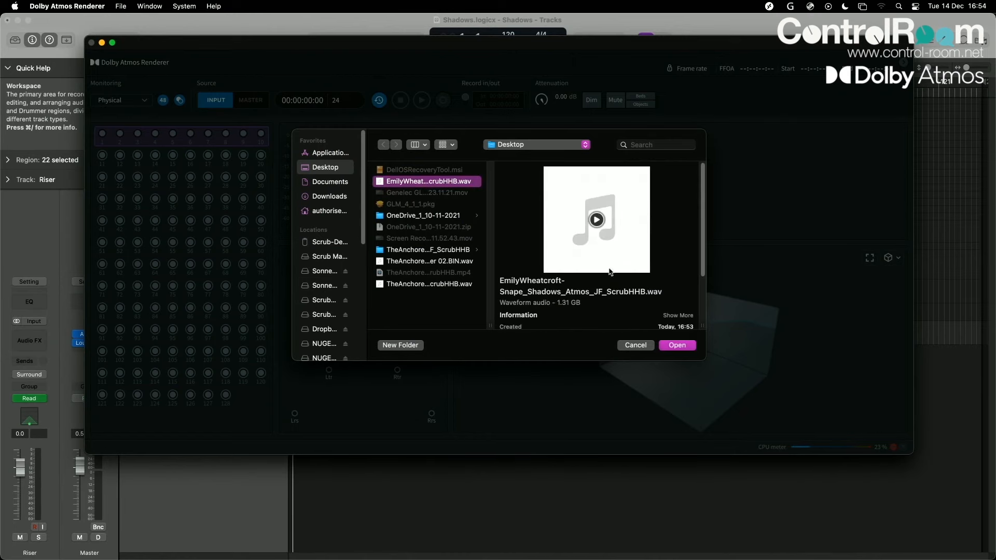
click(677, 345)
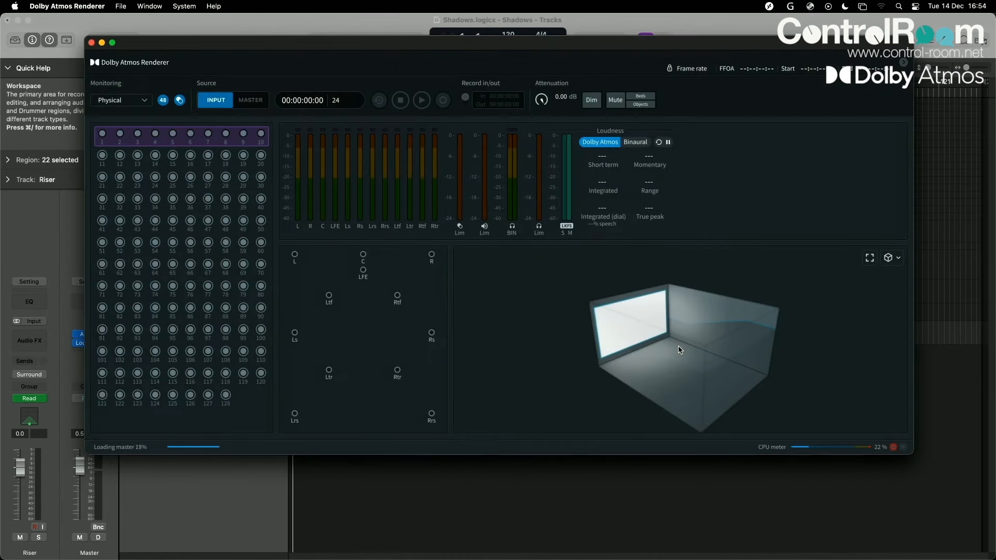
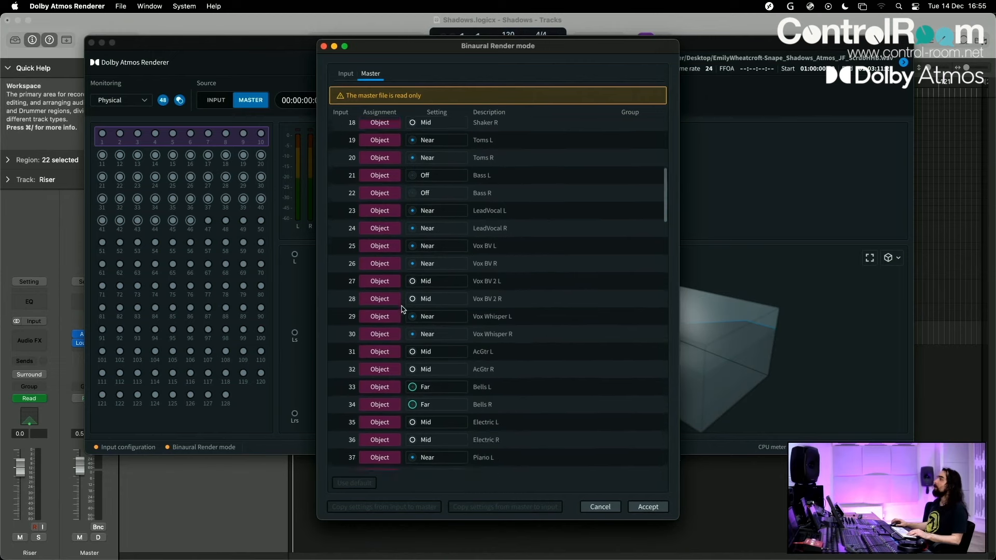
Scroll back to the top of the master's read-only Near/Mid/Far/Off binaural channel list.
scroll(403, 309, up, 15)
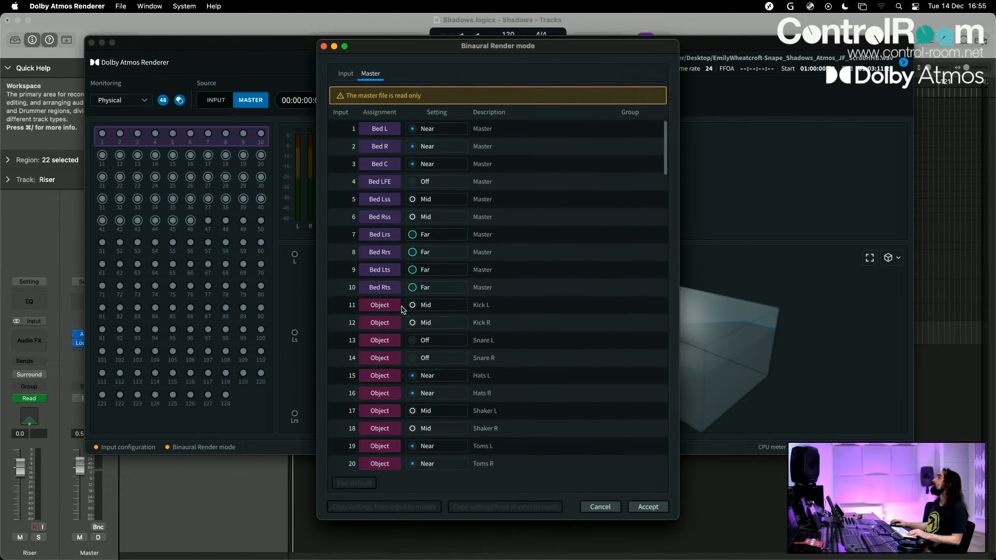
Accept the binaural render settings and play the master from the start.
click(645, 507)
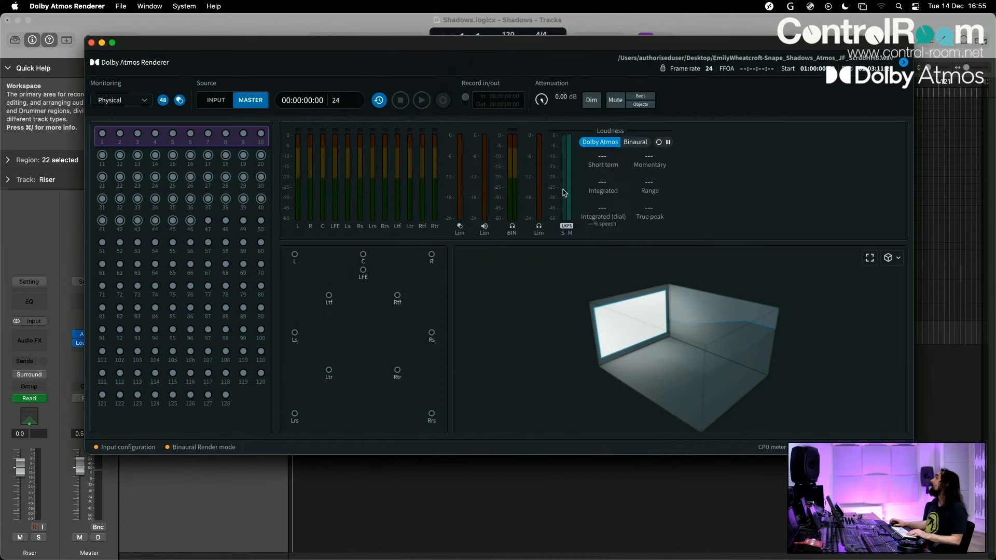
click(400, 101)
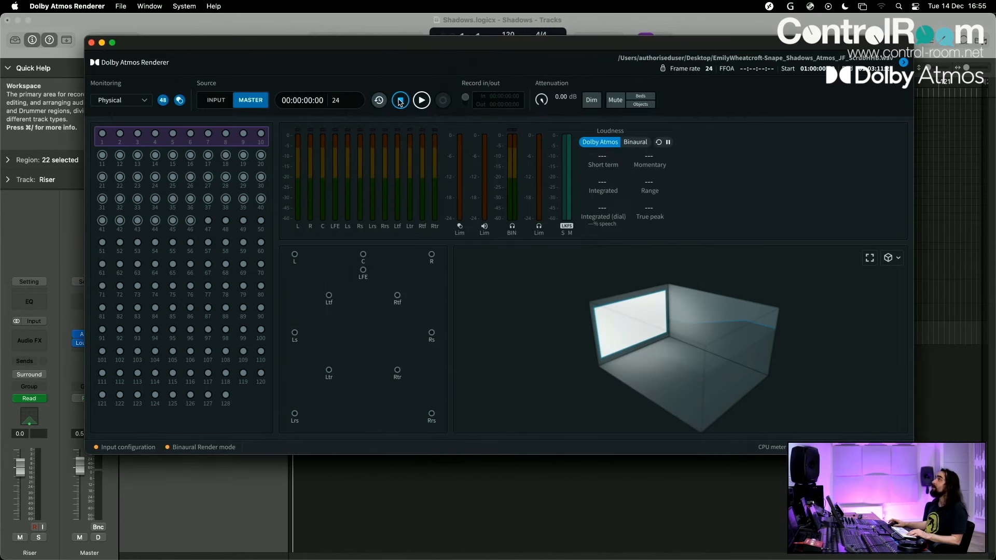
click(421, 101)
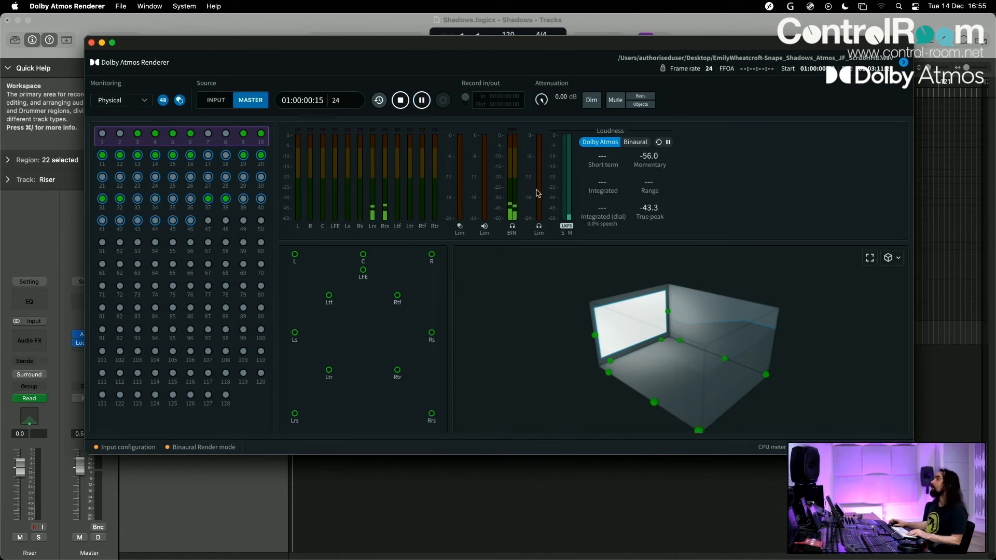
Orbit the 3-D room view during playback, dismiss the read-only notice, then stop at 01:00:00:00.
mouse_move(695, 332)
mouse_down()
mouse_move(759, 337)
mouse_move(583, 347)
mouse_move(694, 348)
mouse_up()
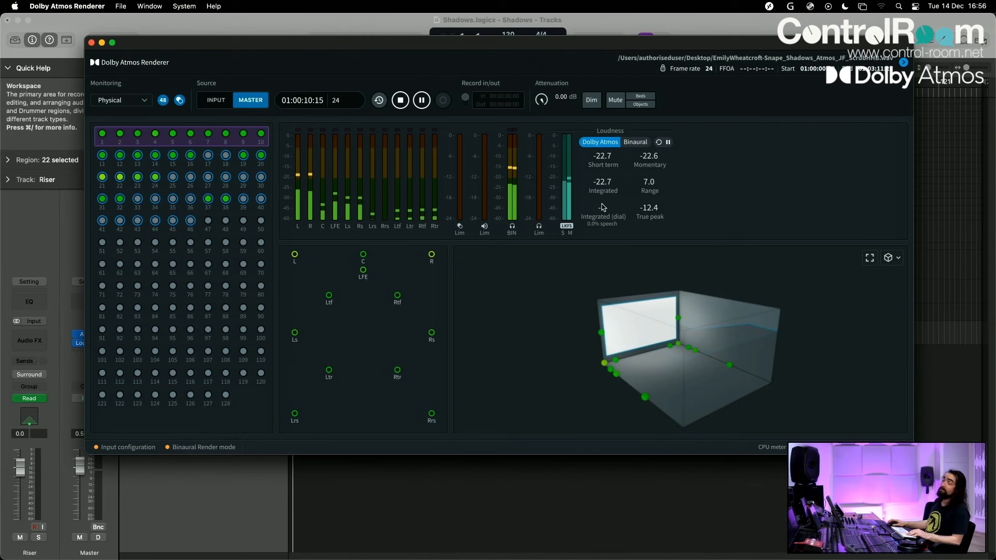
drag(726, 366, 803, 363)
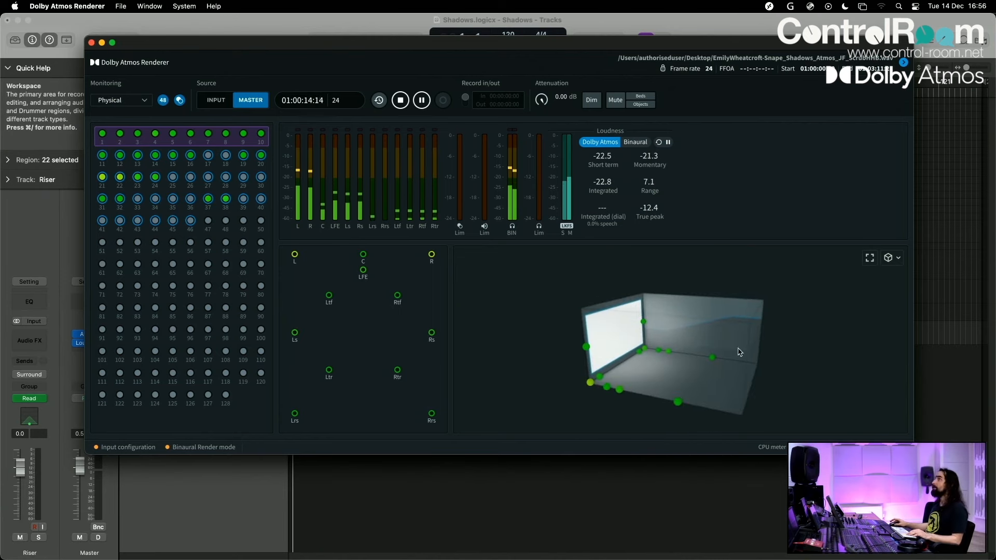
click(903, 63)
click(838, 147)
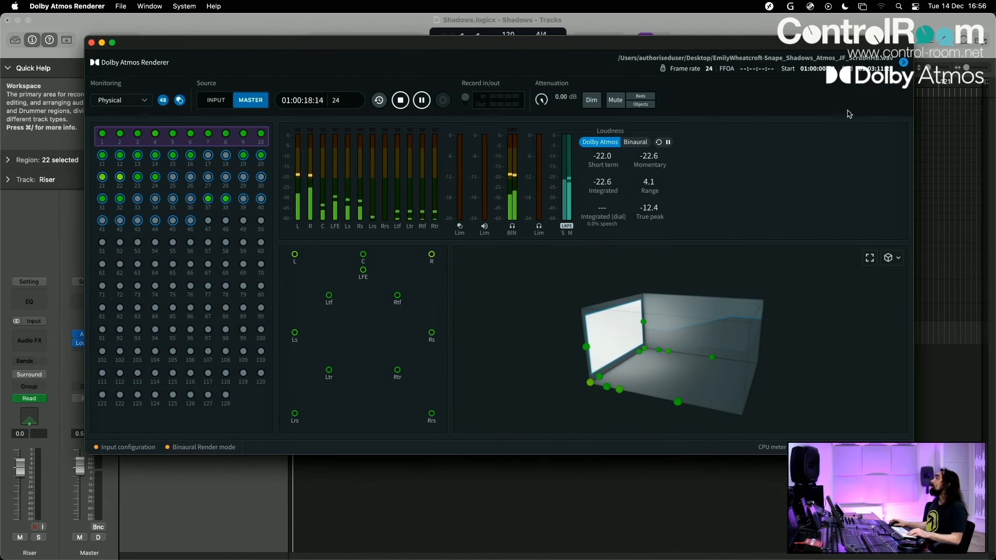
click(402, 101)
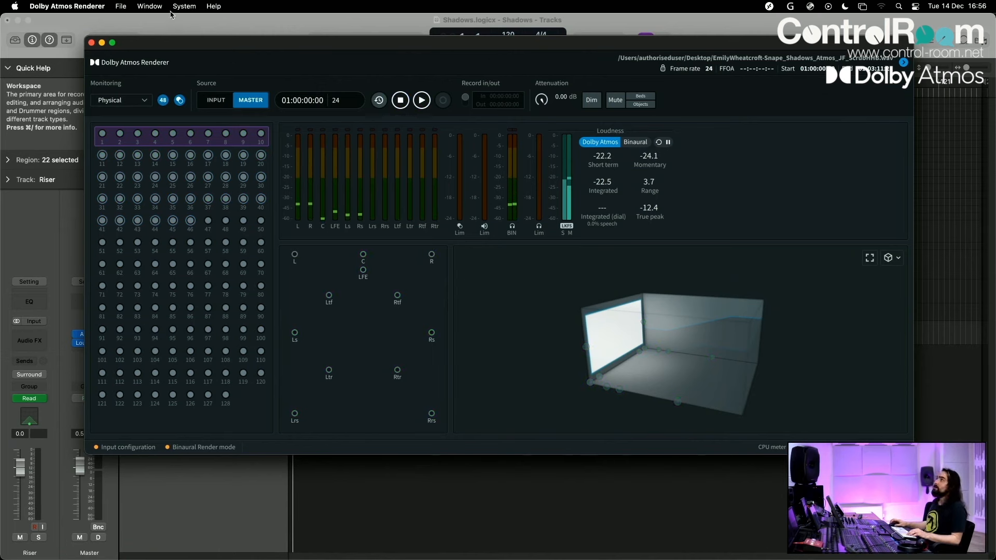
Review the re-render export settings, cancel them, and bring up the Window menu.
click(121, 6)
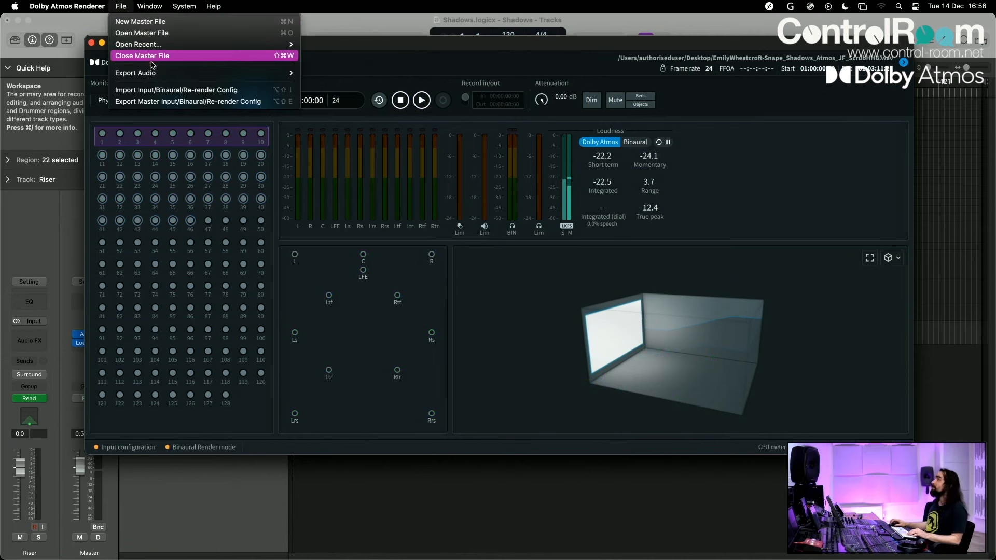
mouse_move(253, 76)
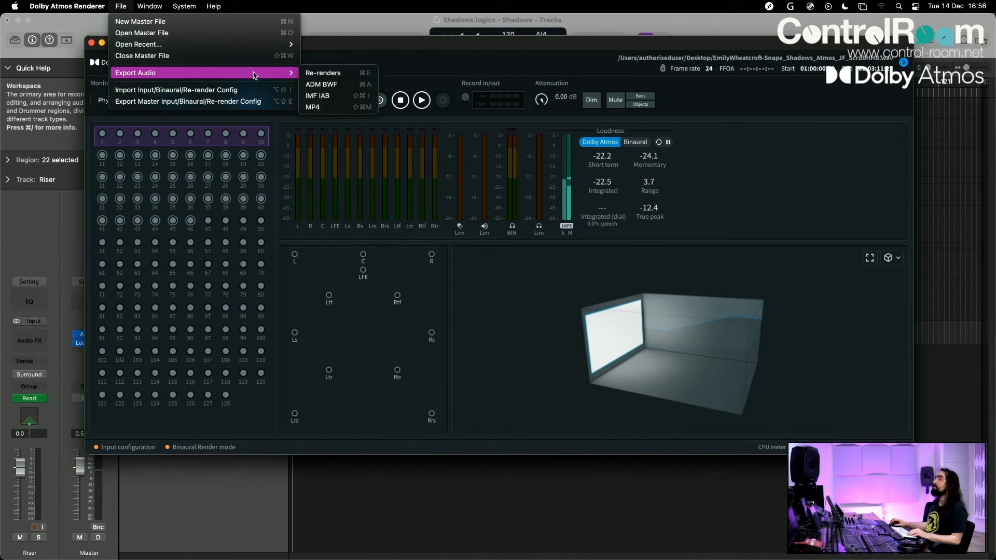
click(322, 74)
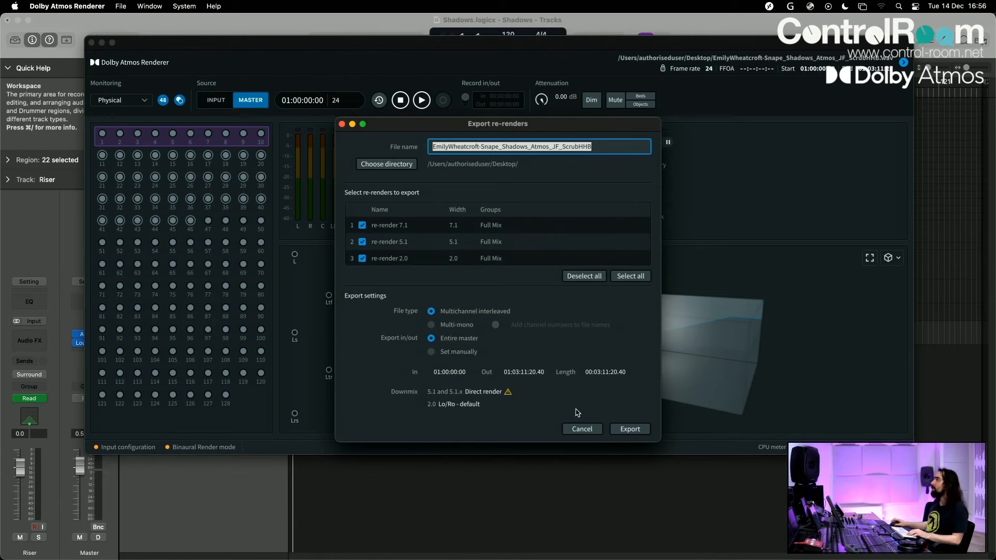
click(581, 428)
click(149, 6)
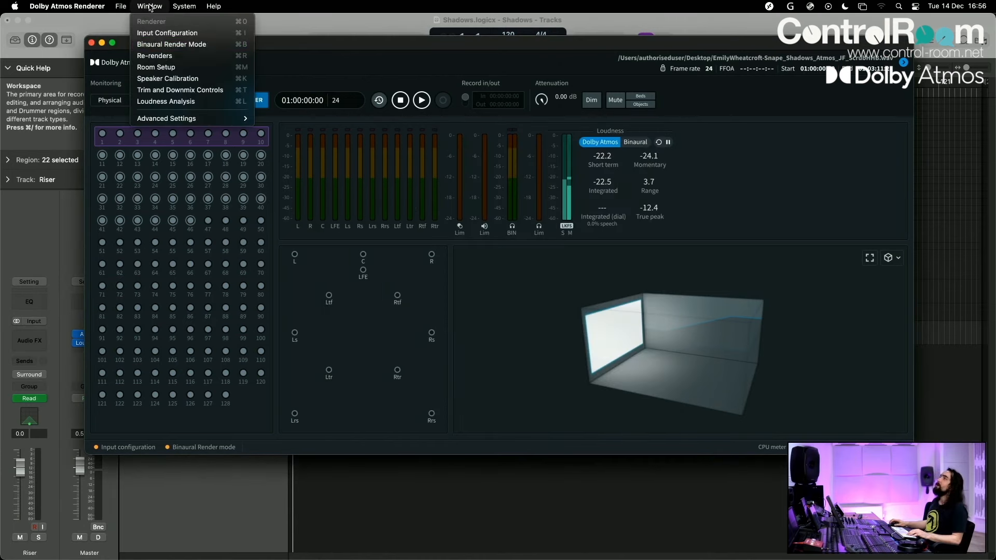
Accept the 7.1, 5.1, 2.0, 9.1.6 and BIN re-renders configuration, then review and close Trim and Downmix Controls.
click(154, 55)
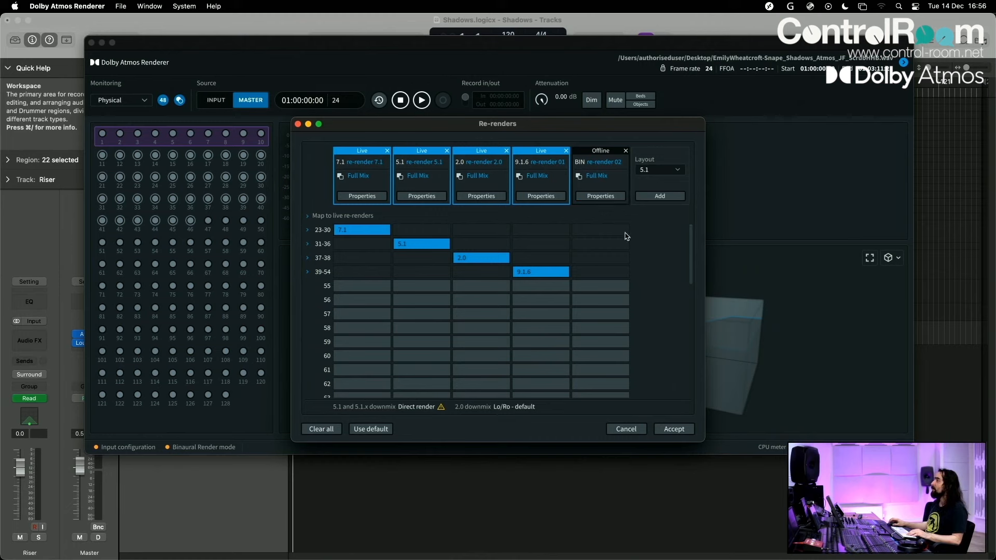
click(670, 428)
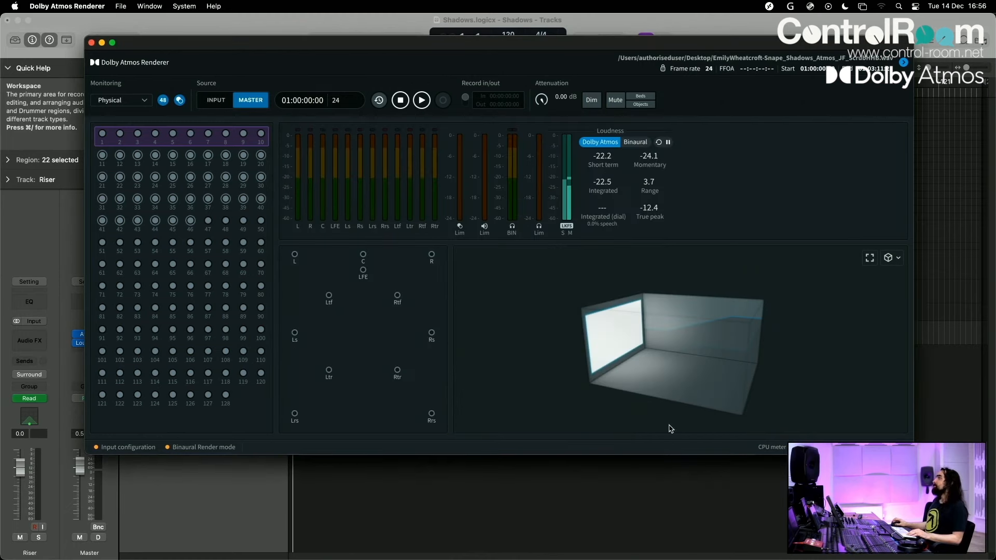
click(156, 6)
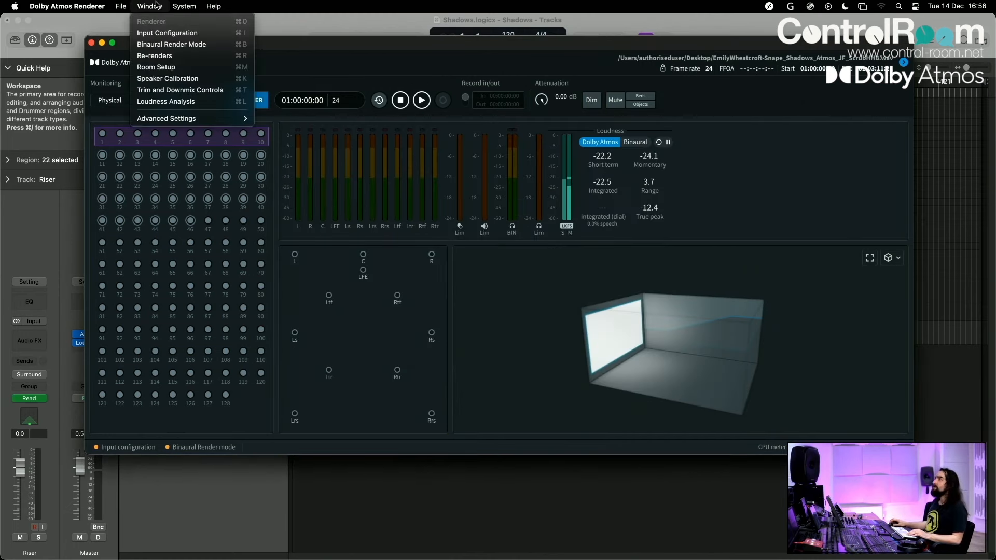
click(180, 90)
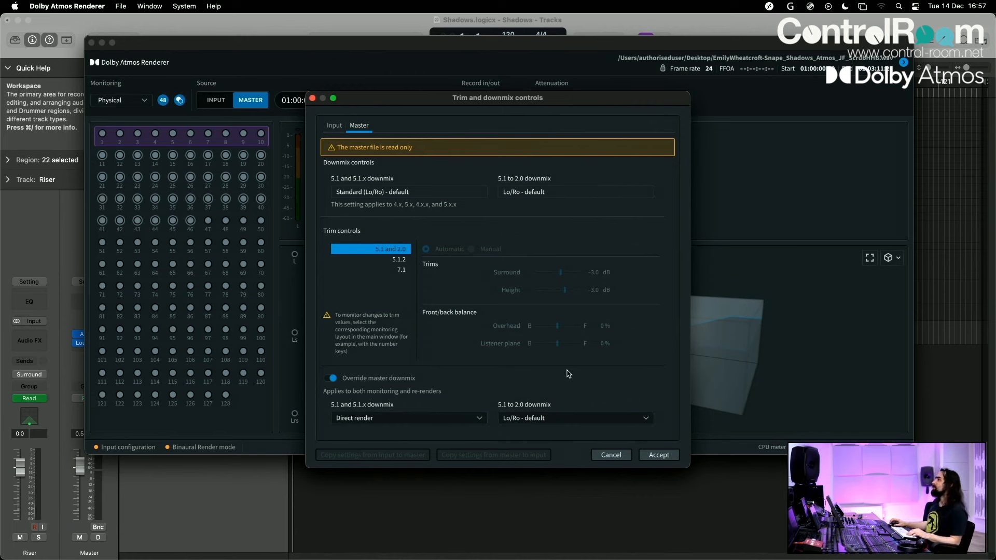
click(659, 455)
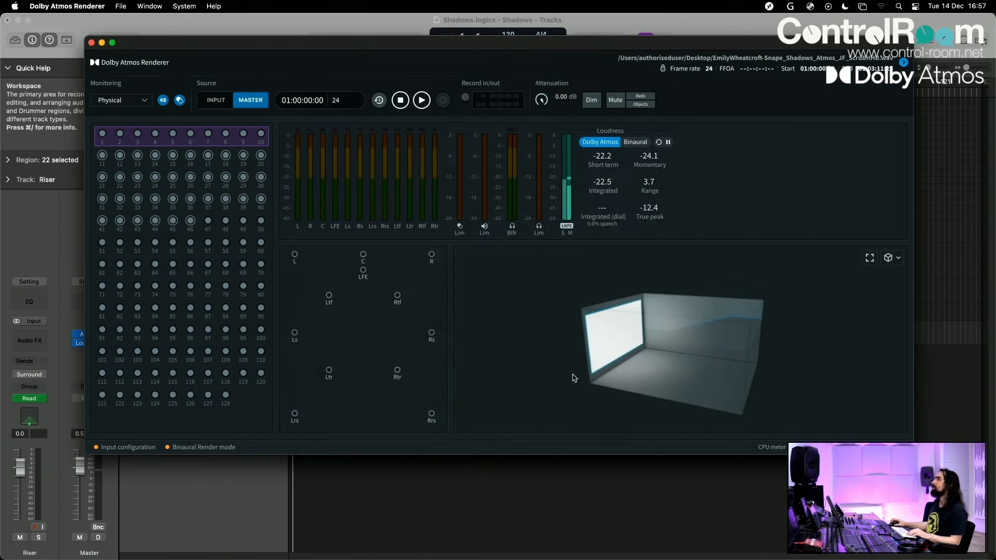
Reset the loudness readings and bring up the re-render export settings.
drag(611, 367, 617, 383)
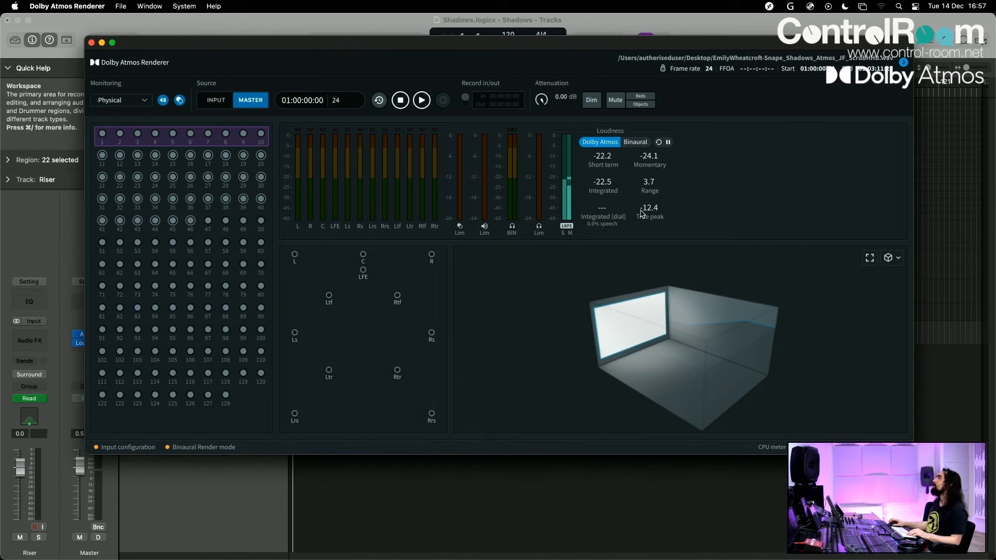
click(658, 141)
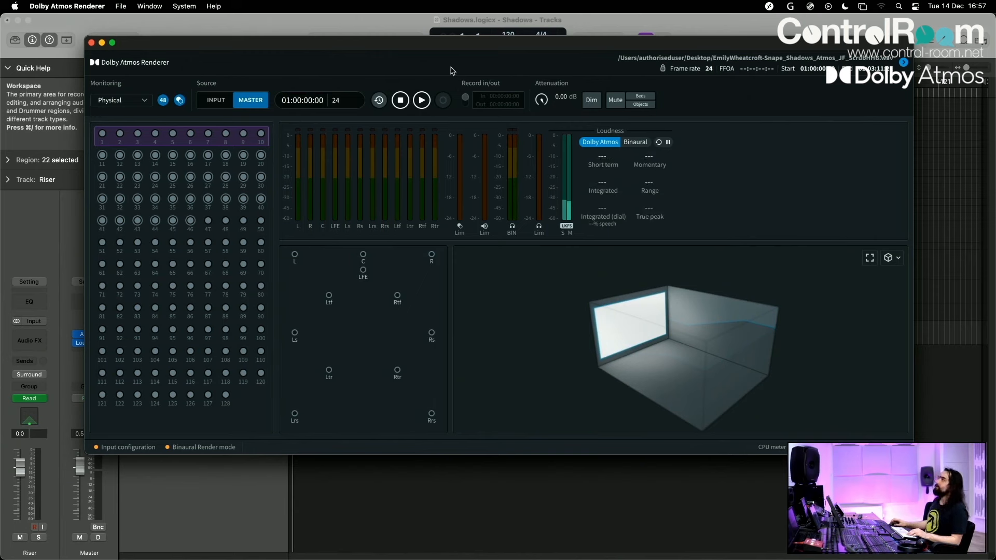
click(119, 6)
mouse_move(205, 76)
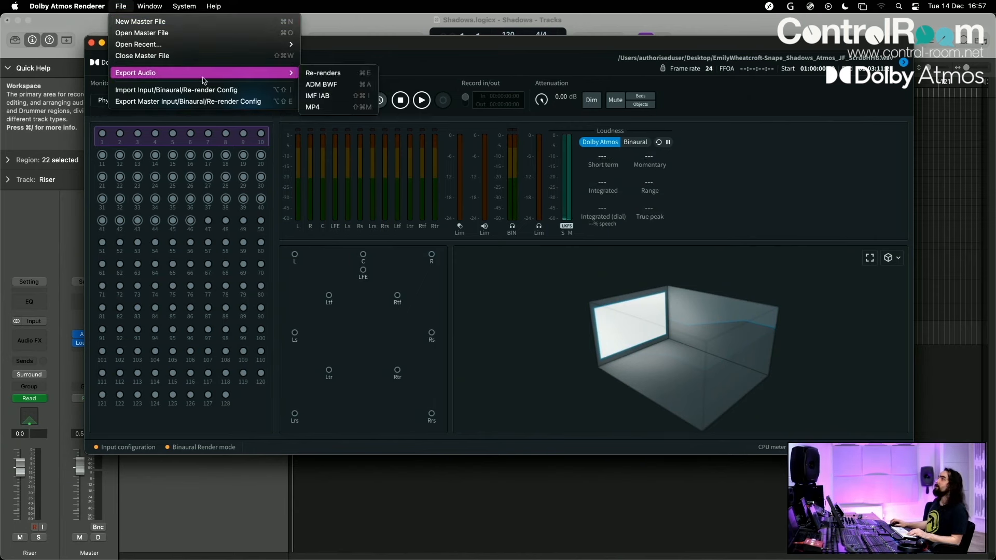
click(325, 74)
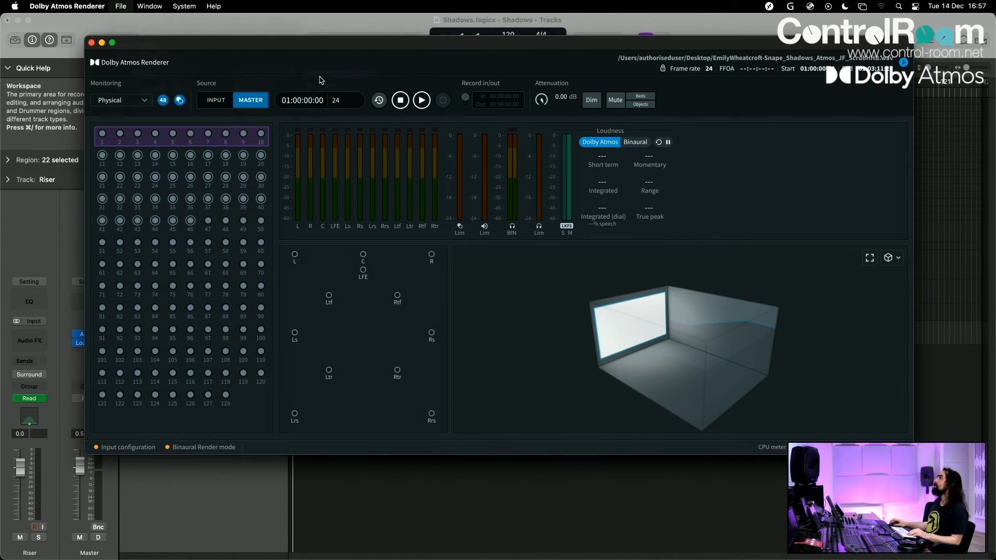
Uncheck the 7.1, 5.1, 2.0 and 9.1.6 re-renders and export only BIN re-render 02.
click(362, 225)
click(362, 242)
click(362, 258)
scroll(363, 244, down, 2)
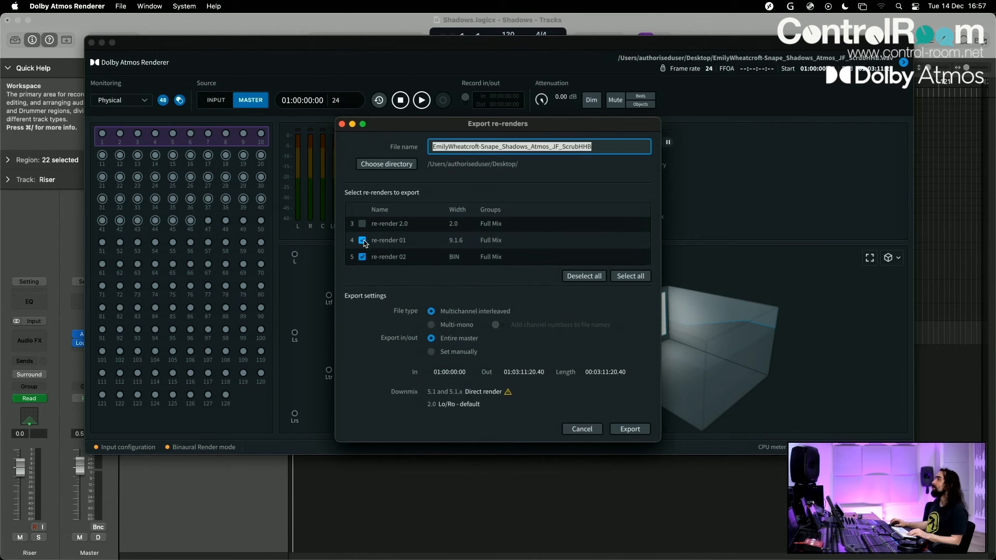
click(362, 240)
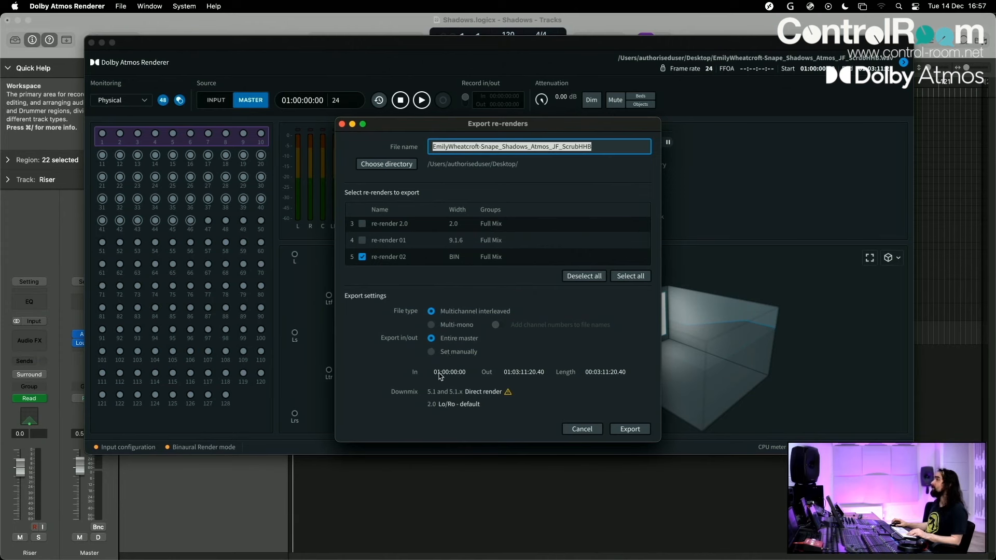
click(622, 430)
click(610, 175)
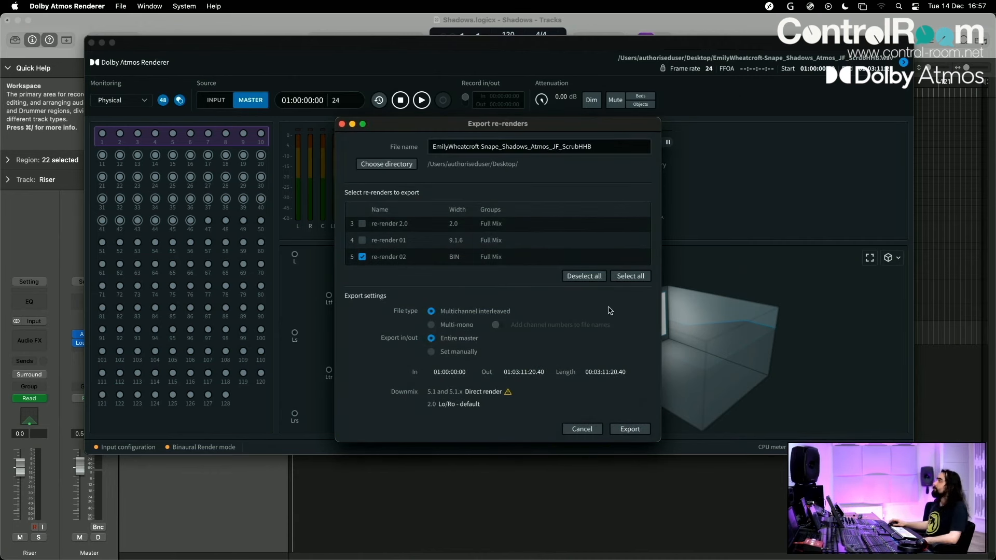
click(582, 428)
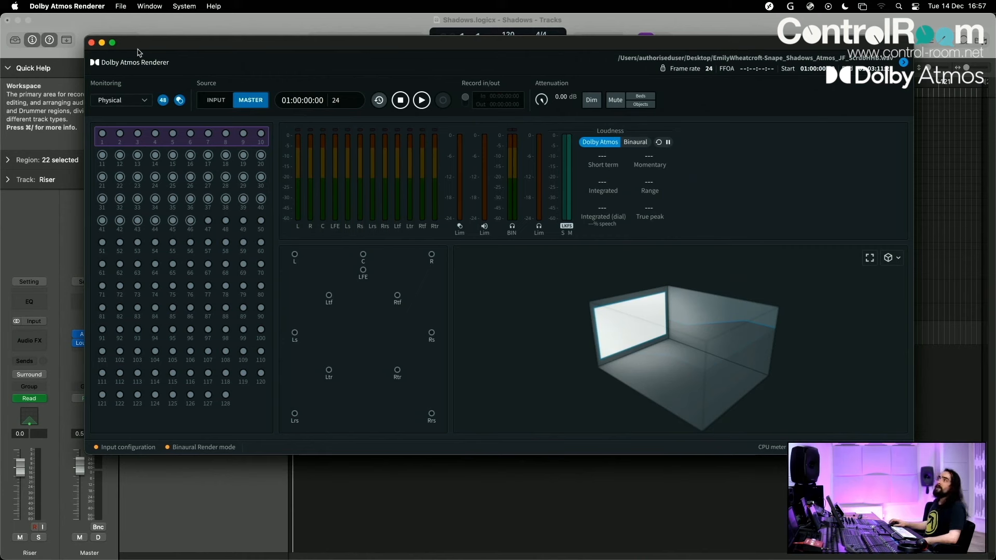
Export the entire master to MP4 with Music 768 kbps encoding and no video.
click(120, 6)
mouse_move(259, 73)
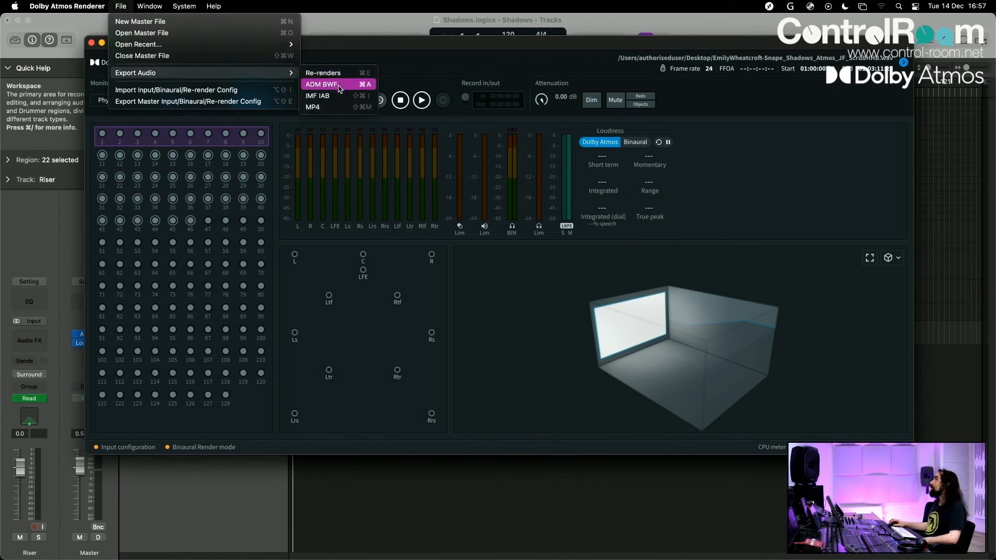
click(328, 107)
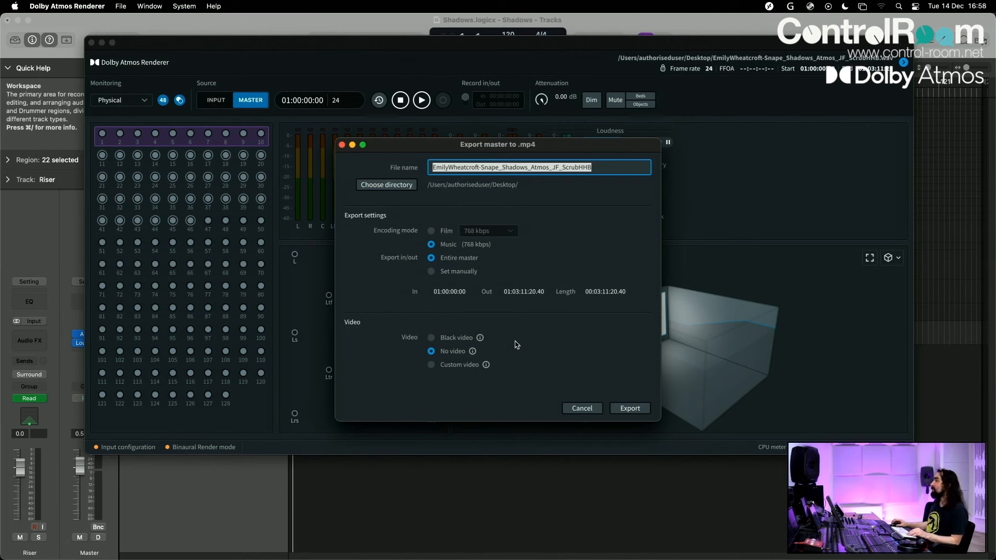
click(626, 410)
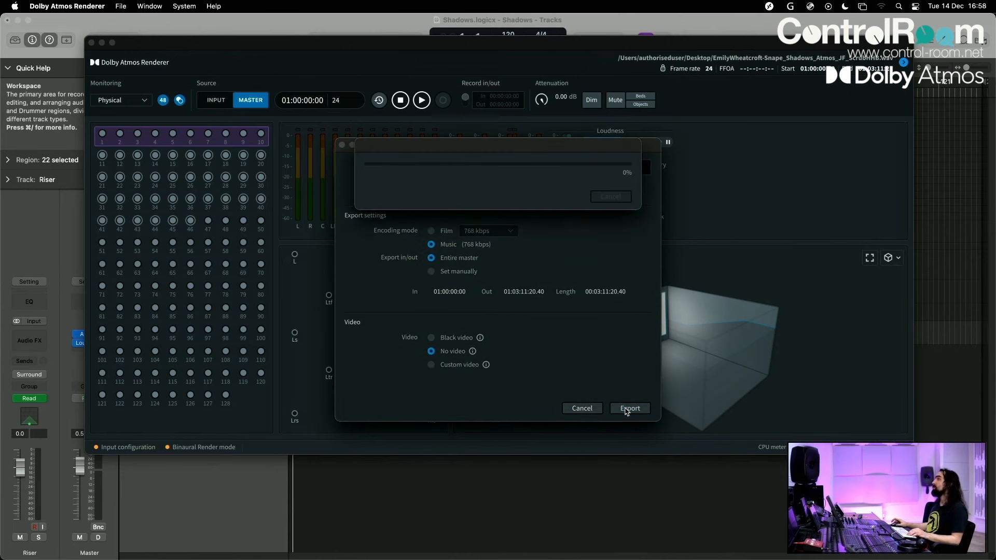